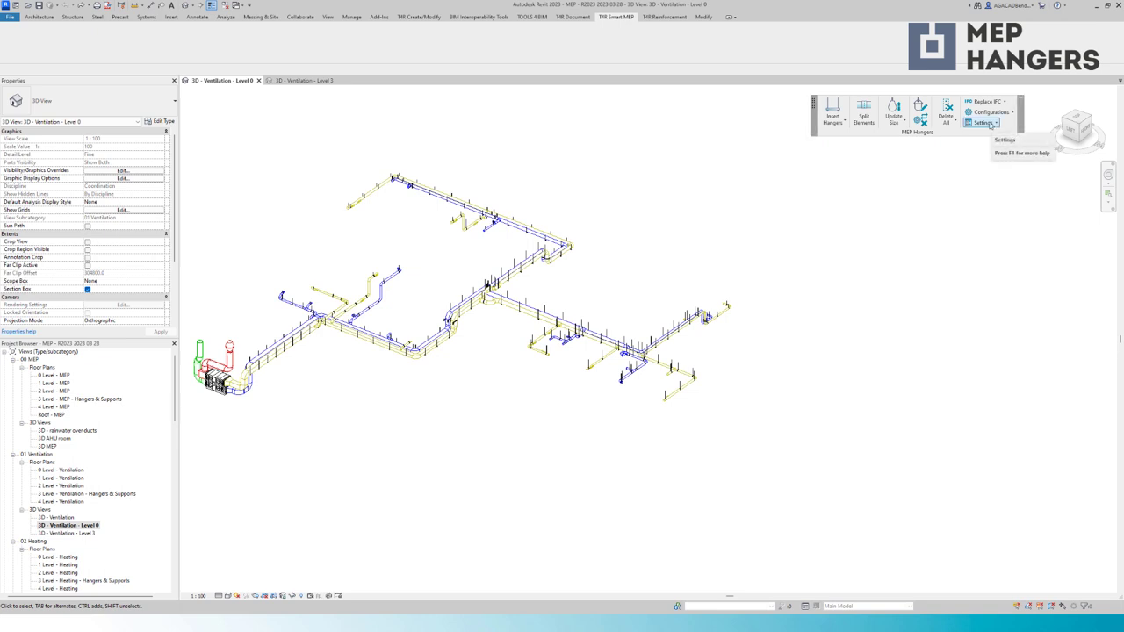
Step: Look over the pipe hanger configuration and the hanger family libraries available for loading, closing both without changes
{"action": "left_click", "coordinate": [990, 112]}
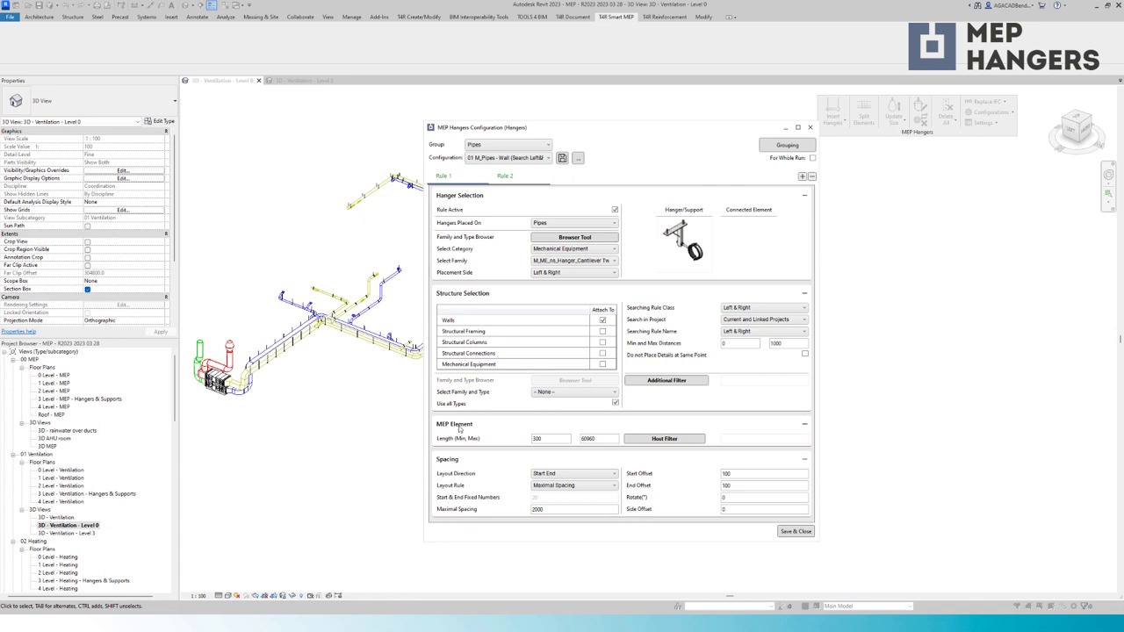
{"action": "left_click", "coordinate": [809, 127]}
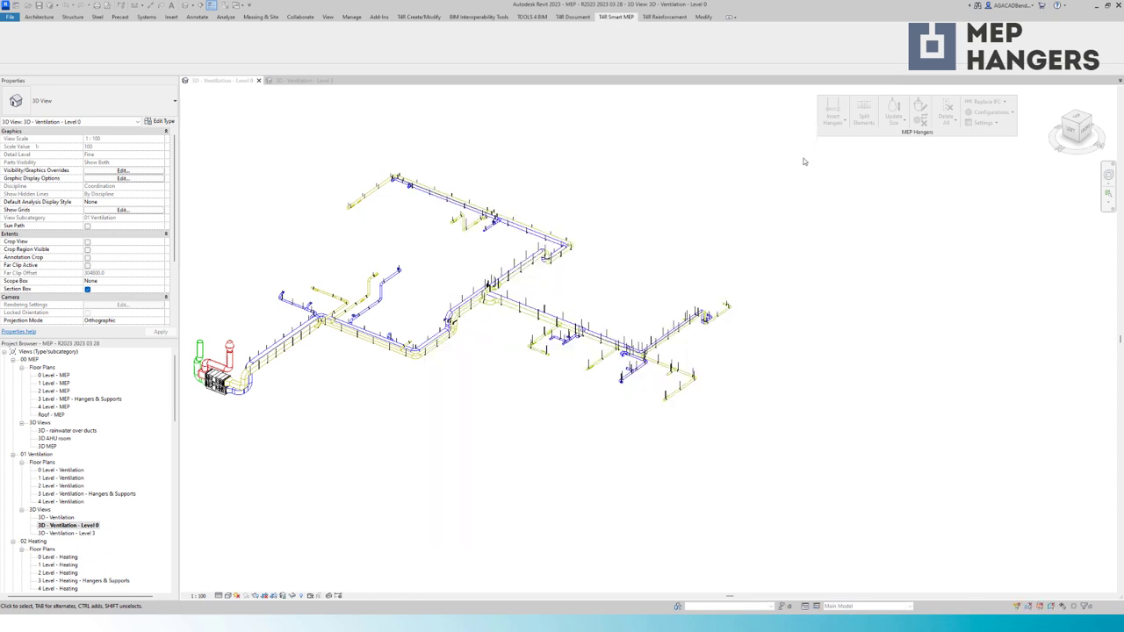
{"action": "left_click", "coordinate": [980, 122]}
{"action": "left_click", "coordinate": [992, 133]}
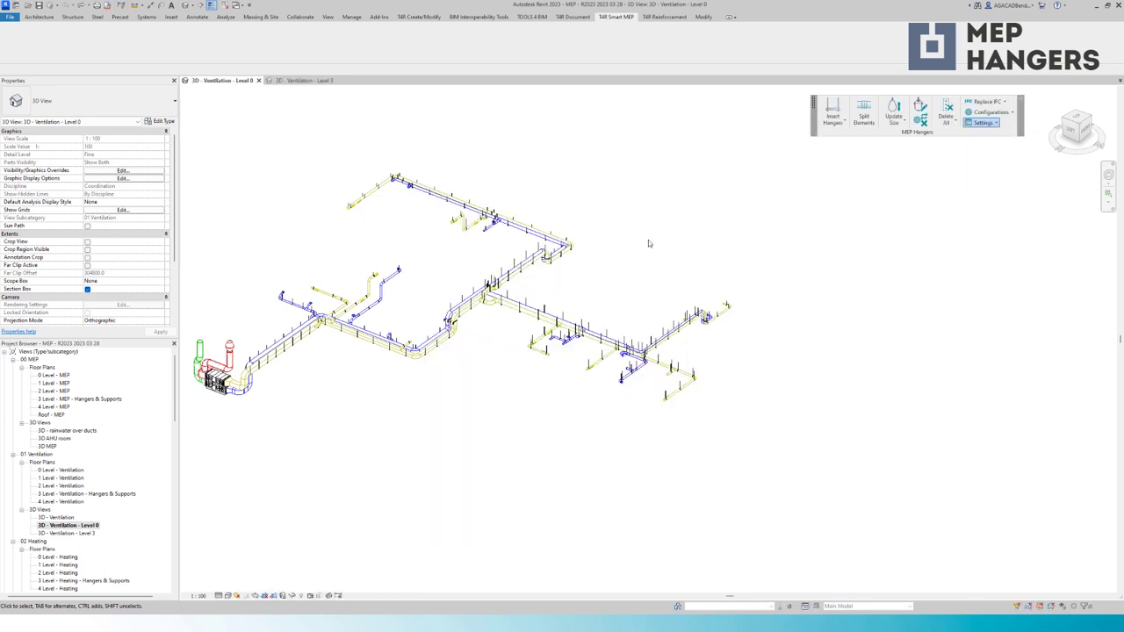
{"action": "left_click", "coordinate": [635, 217]}
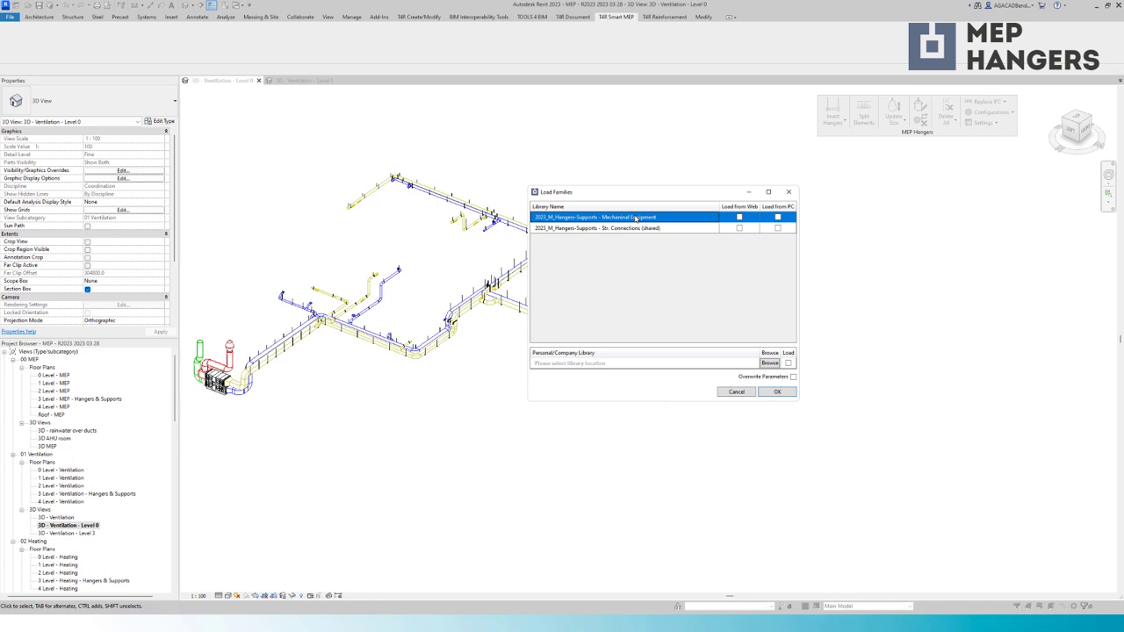
{"action": "left_click", "coordinate": [788, 192]}
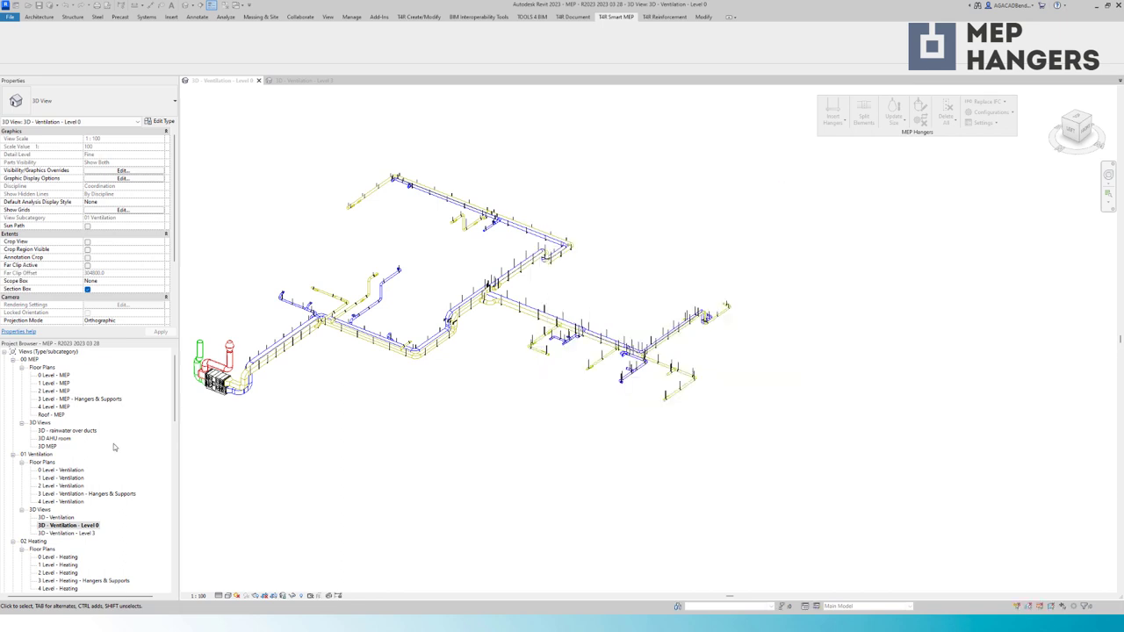
Step: Open the 3 Level - Ventilation - Hangers & Supports plan and insert 001 M_Ducts - Floor-Roof (Search Top) hangers on the unit's blue and red ducts
{"action": "left_click", "coordinate": [92, 494]}
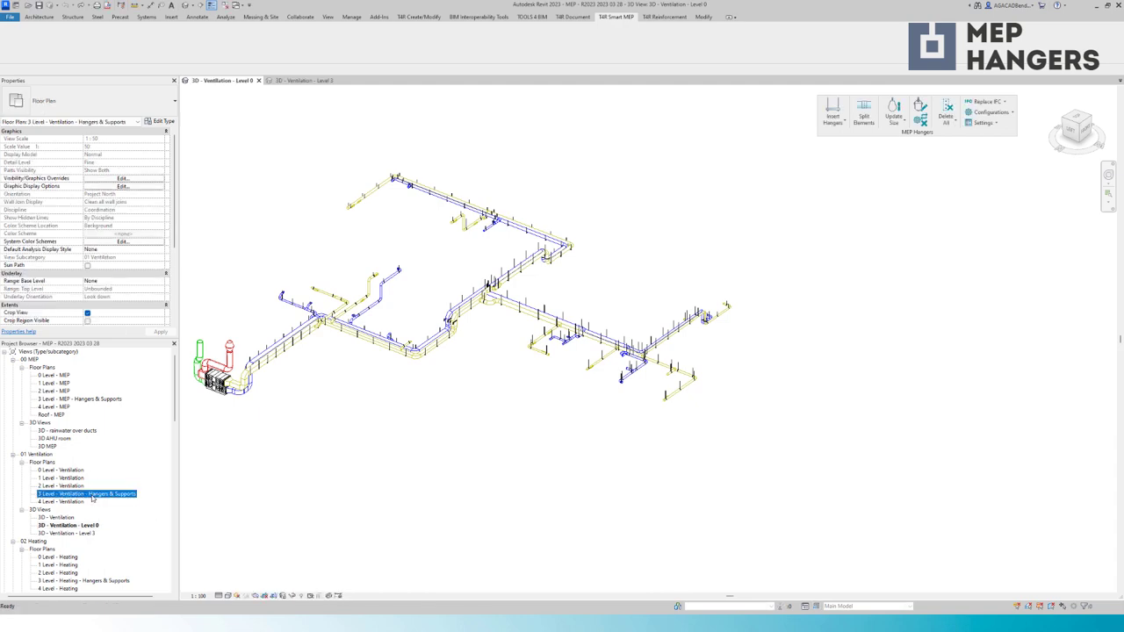
{"action": "double_click", "coordinate": [93, 495]}
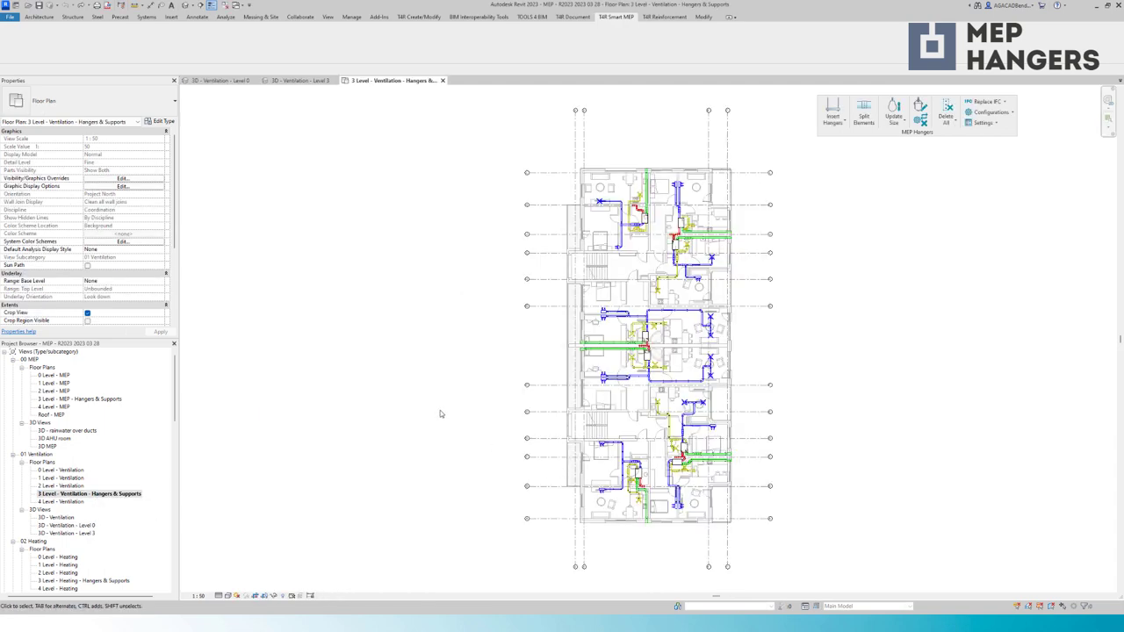
{"action": "scroll", "coordinate": [638, 220], "scroll_direction": "up", "scroll_amount": 8}
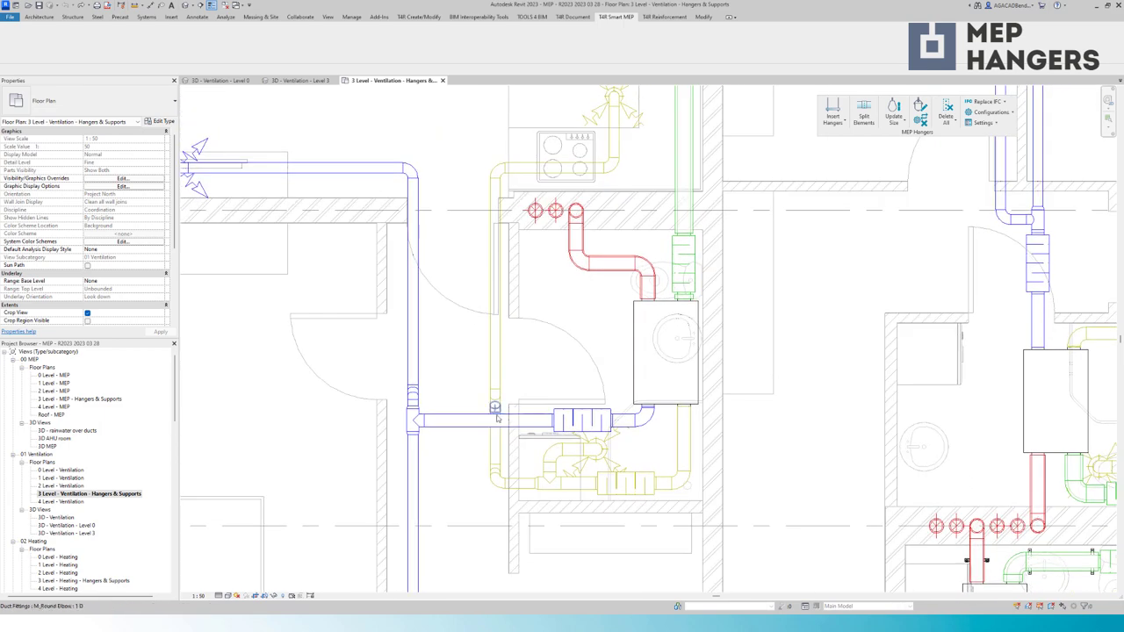
{"action": "left_click", "coordinate": [462, 420]}
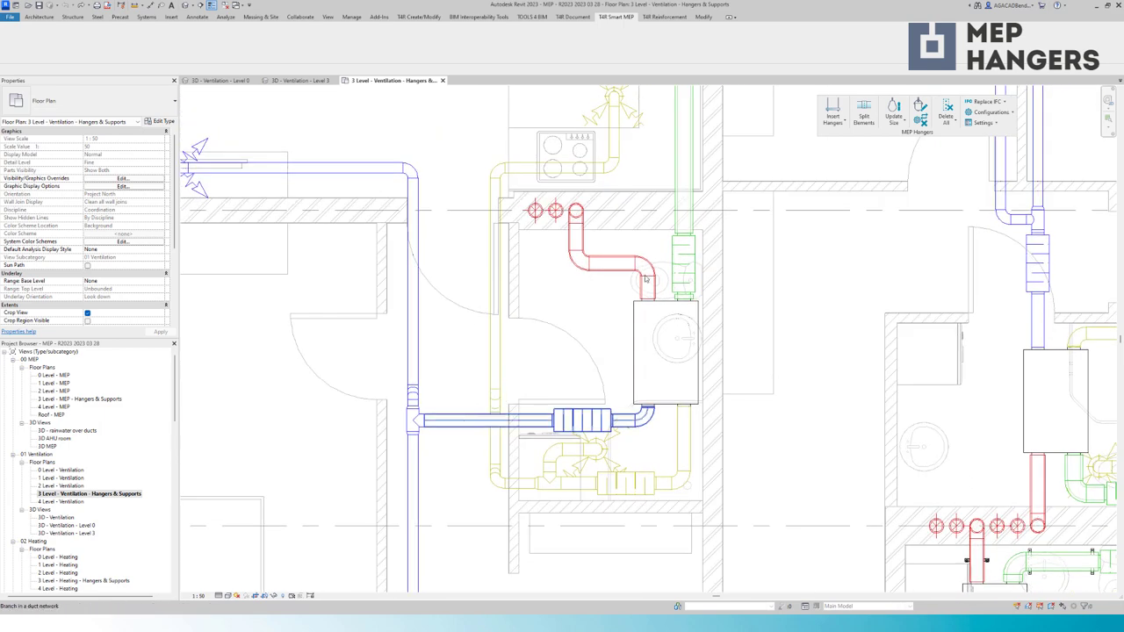
{"action": "left_click", "coordinate": [649, 282], "text": "ctrl"}
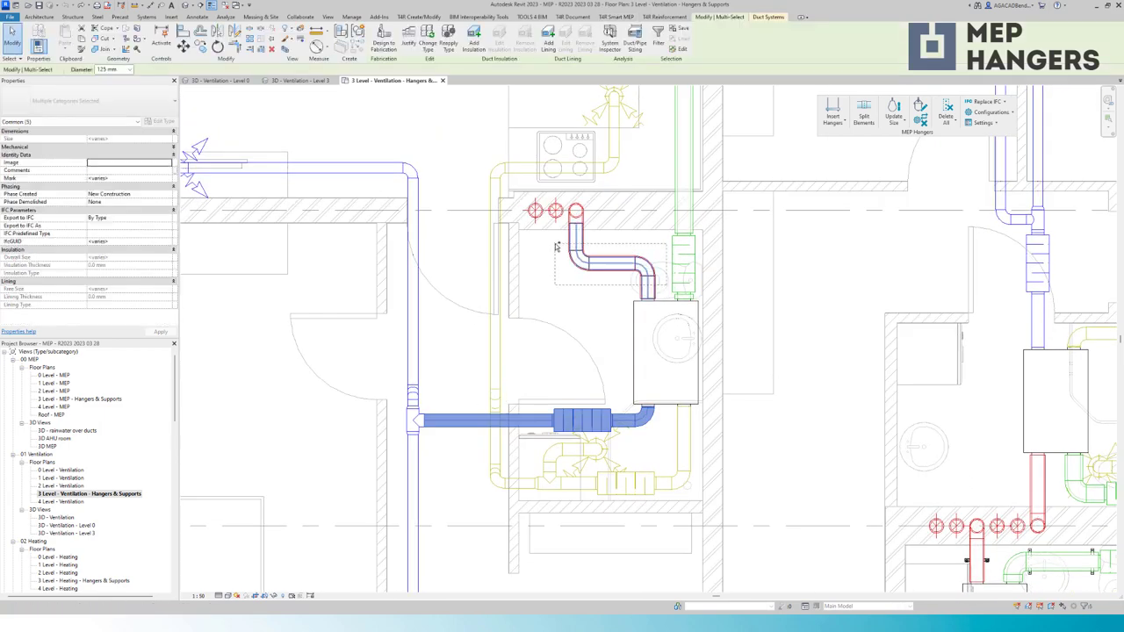
{"action": "left_click", "coordinate": [834, 111]}
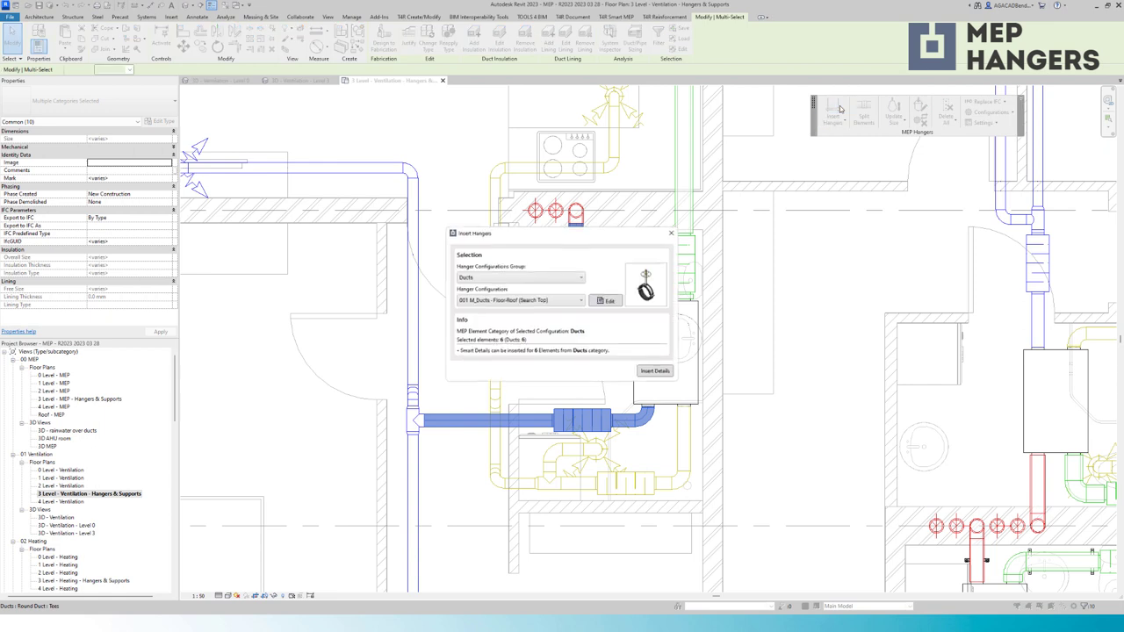
{"action": "left_click", "coordinate": [657, 372]}
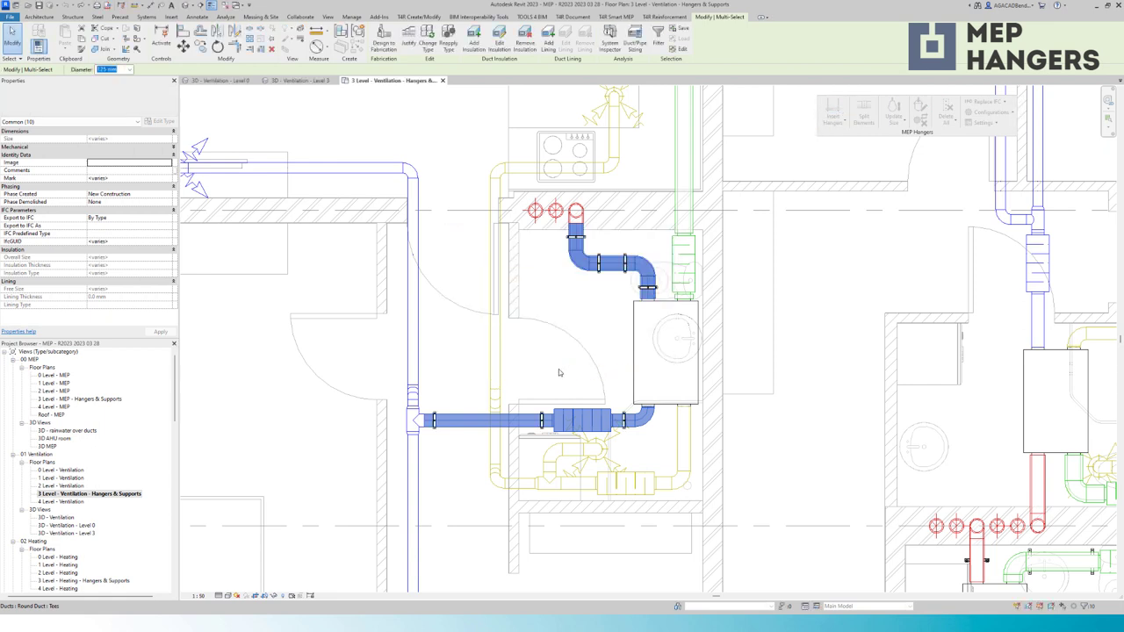
Step: Insert 002 M_Ducts - Floor-Roof (Search Top) hangers on the yellow extract run and the two blue supply branches feeding the air terminals
{"action": "scroll", "coordinate": [544, 362], "scroll_direction": "down", "scroll_amount": 3}
{"action": "left_click", "coordinate": [523, 359]}
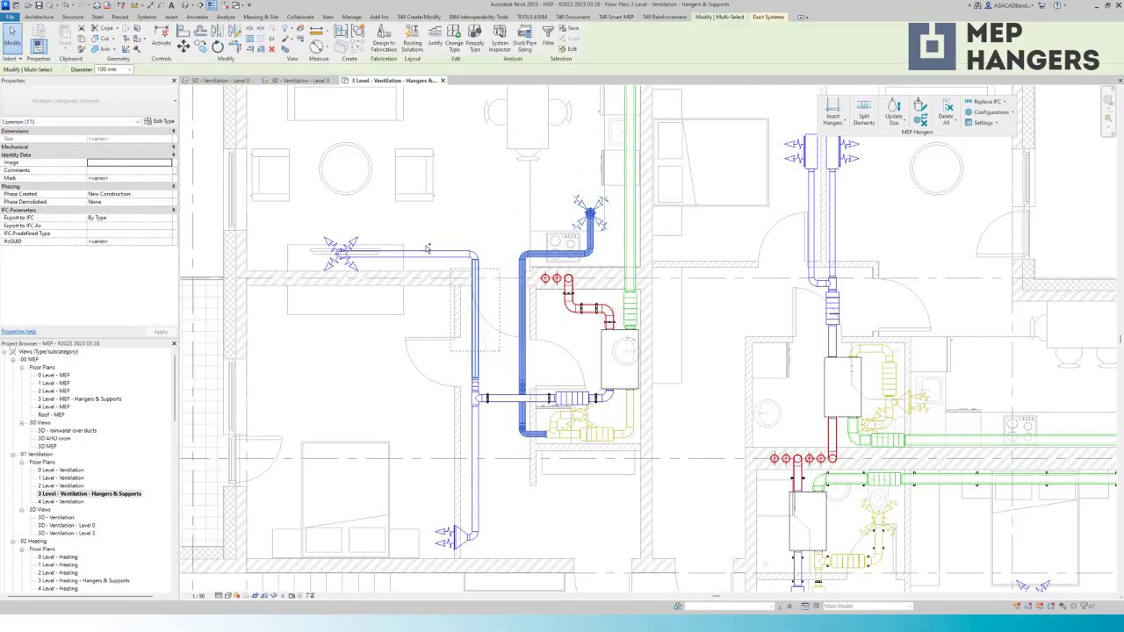
{"action": "left_click", "coordinate": [474, 501], "text": "ctrl"}
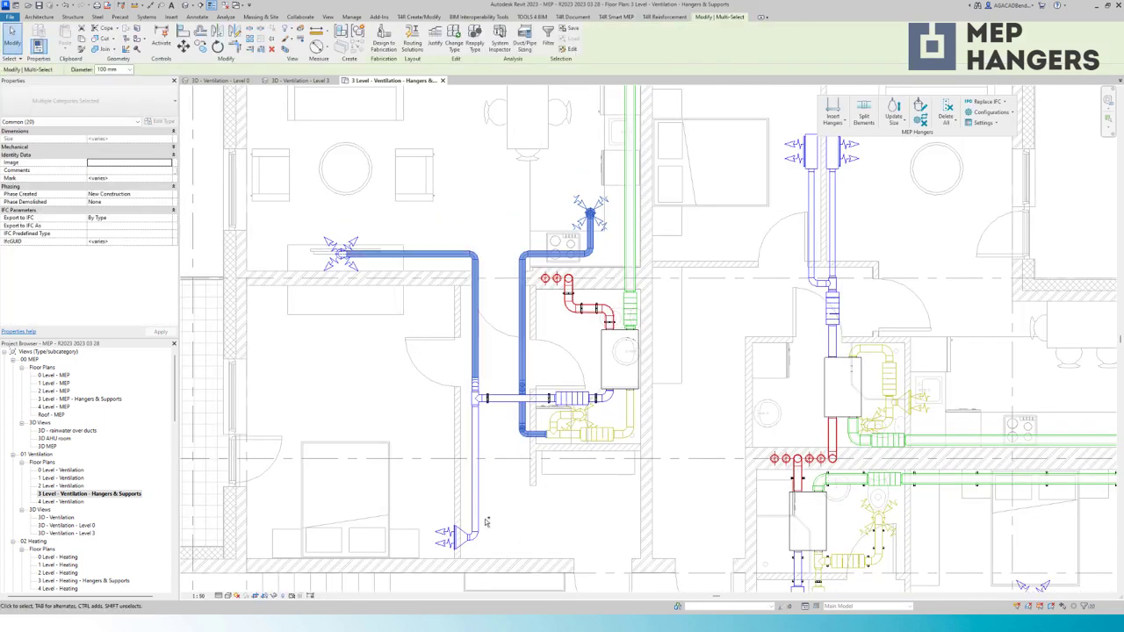
{"action": "left_click", "coordinate": [834, 113]}
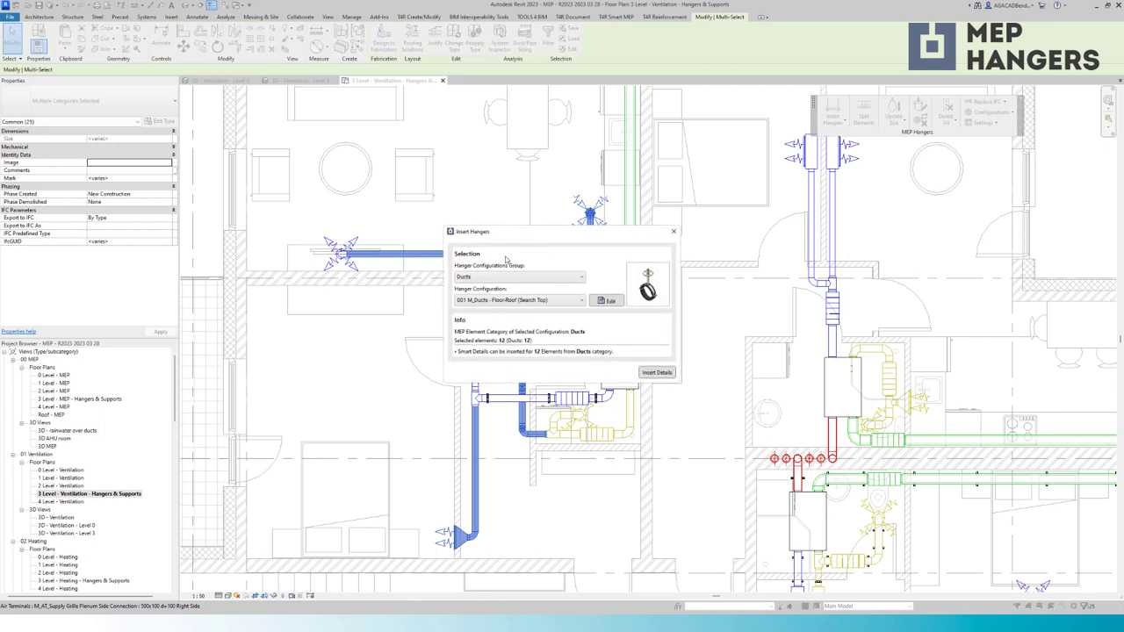
{"action": "left_click", "coordinate": [495, 304]}
{"action": "left_click", "coordinate": [507, 317]}
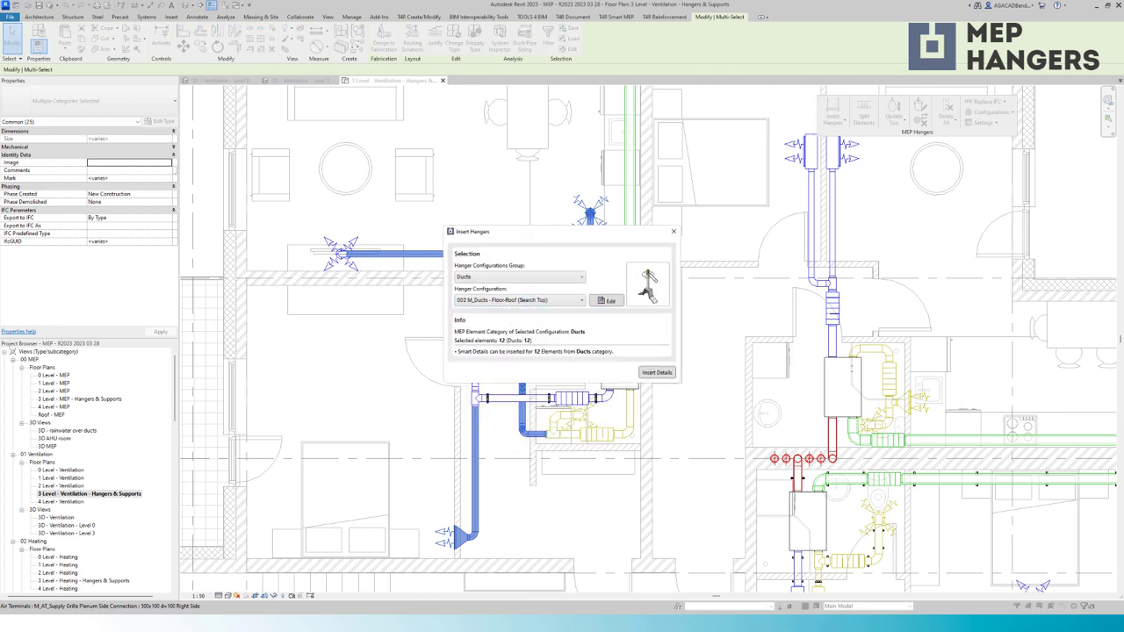
{"action": "left_click", "coordinate": [660, 373]}
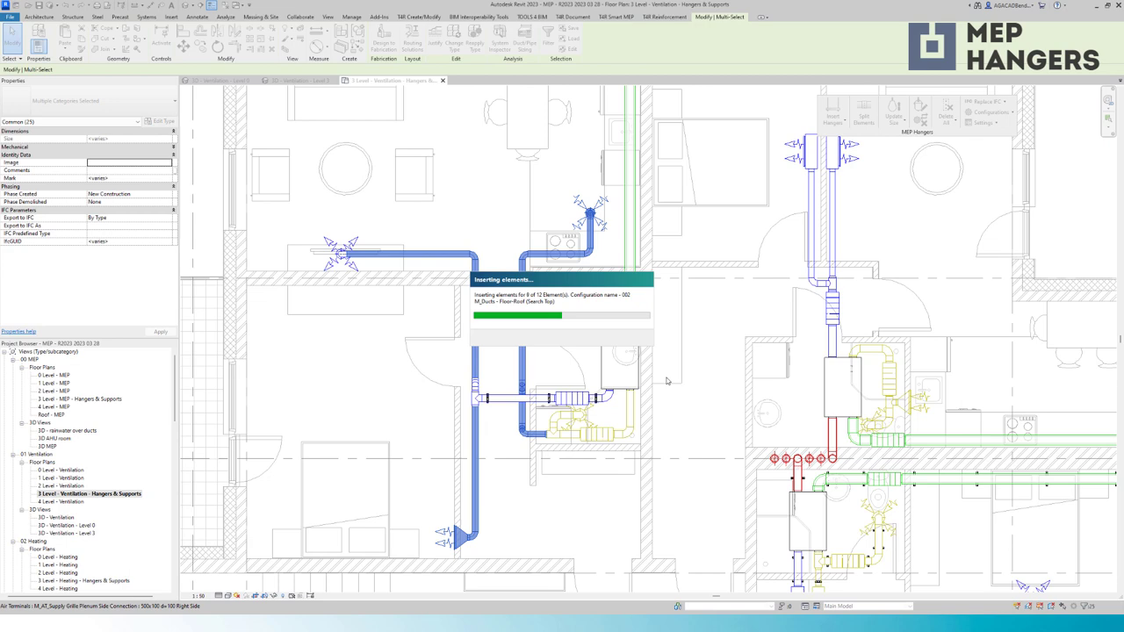
{"action": "key", "text": "Escape"}
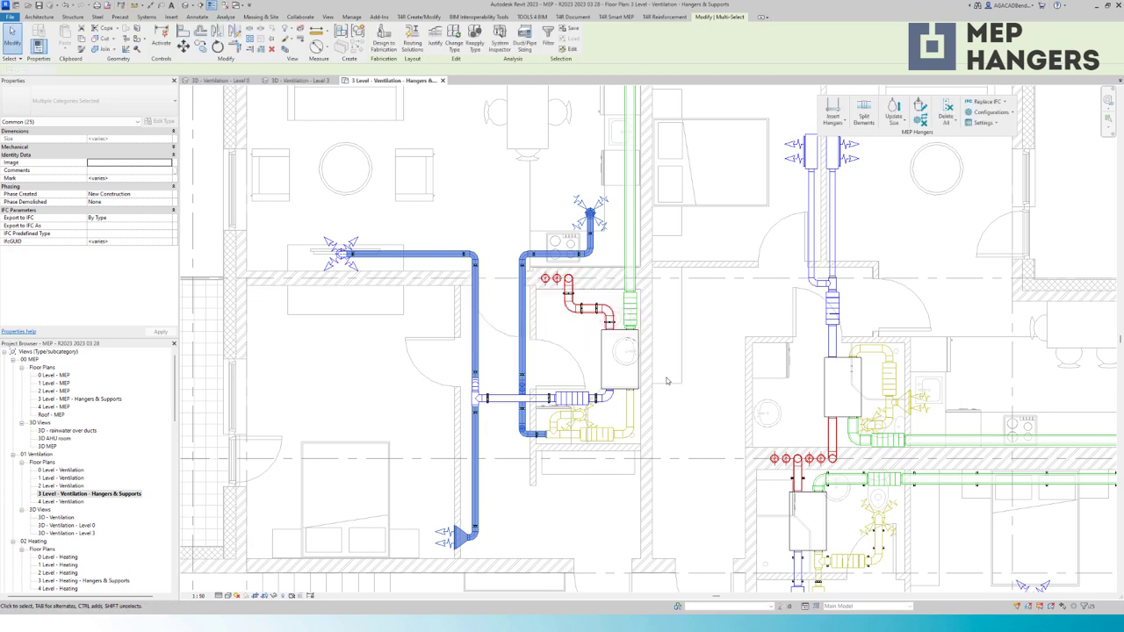
Step: Inspect the inserted duct hangers around the ventilation unit in the 3D - Ventilation - Level 3 view
{"action": "key", "text": "ctrl+Tab"}
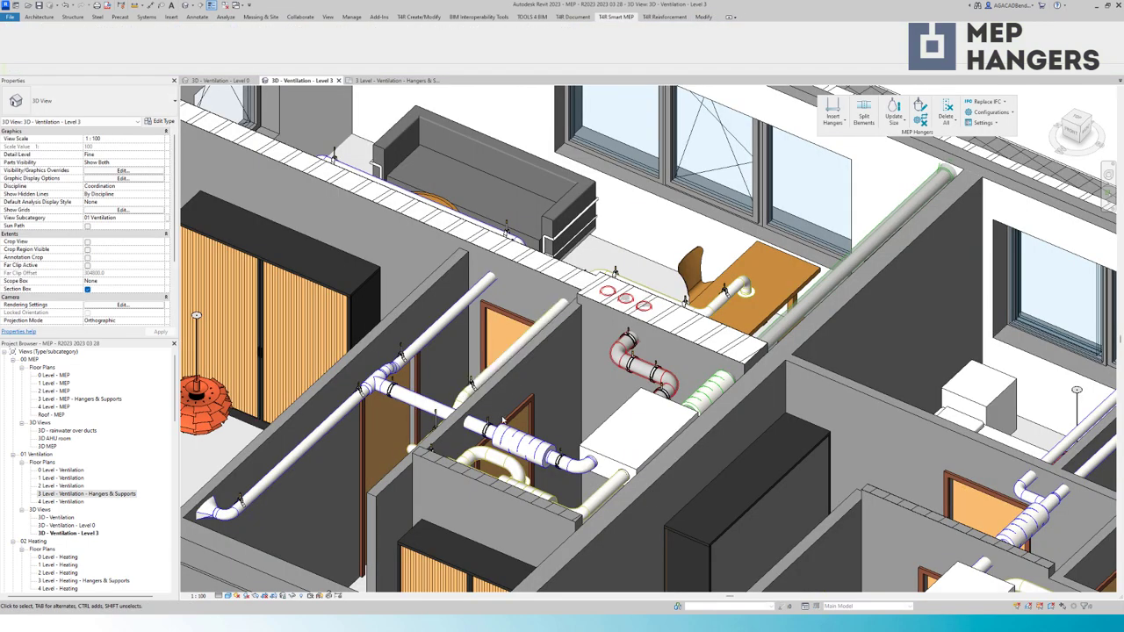
{"action": "scroll", "coordinate": [402, 356], "scroll_direction": "down", "scroll_amount": 3}
{"action": "scroll", "coordinate": [399, 399], "scroll_direction": "up", "scroll_amount": 4}
{"action": "left_click", "coordinate": [398, 405]}
{"action": "scroll", "coordinate": [398, 405], "scroll_direction": "up", "scroll_amount": 3}
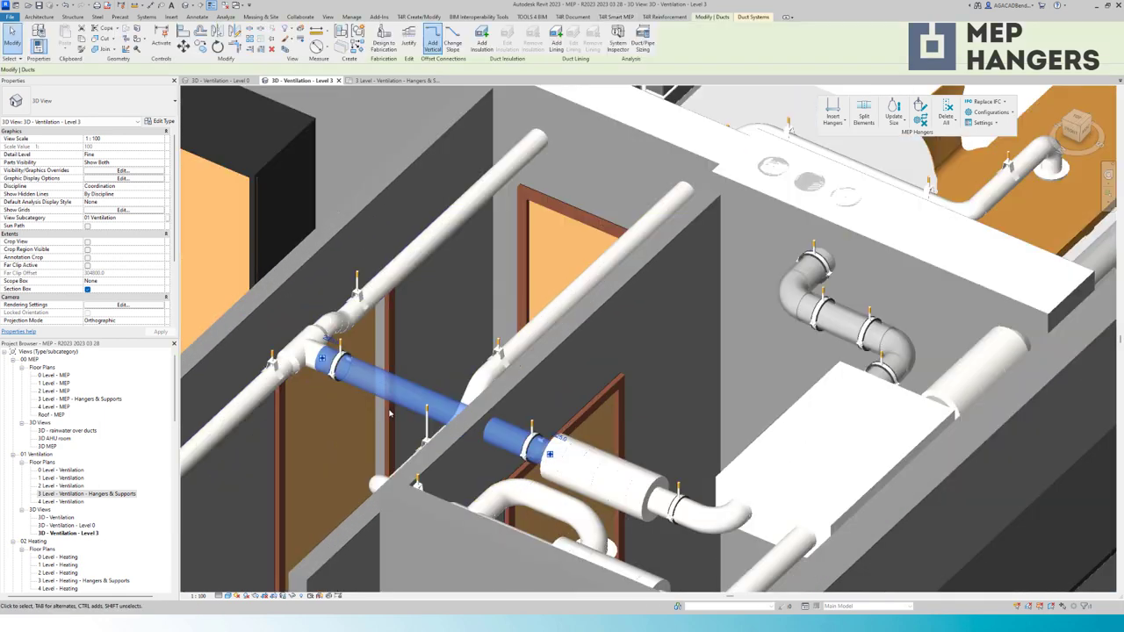
{"action": "middle_click_drag", "start_coordinate": [398, 406], "coordinate": [431, 349], "text": "shift"}
{"action": "key", "text": "Escape"}
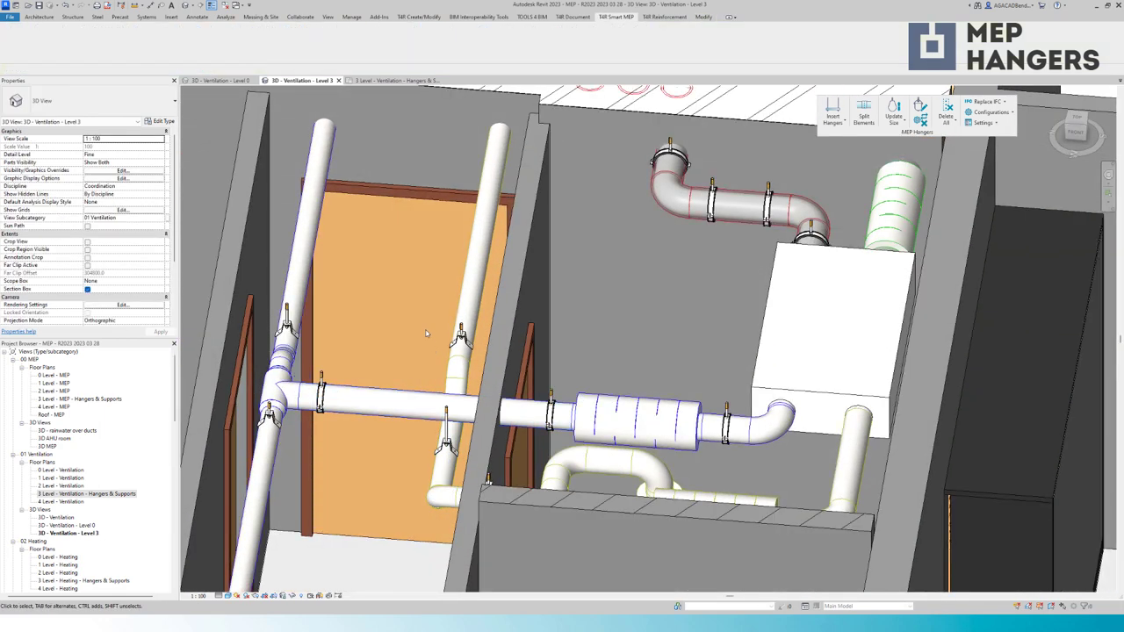
Step: In the floor plan, select the ventilation system between grids J and L and choose the 003 M_Ducts - Floor-Roof (Search Top) - Multiple Rules hanger configuration
{"action": "left_click", "coordinate": [395, 80]}
{"action": "scroll", "coordinate": [420, 138], "scroll_direction": "down", "scroll_amount": 4}
{"action": "scroll", "coordinate": [768, 492], "scroll_direction": "up", "scroll_amount": 4}
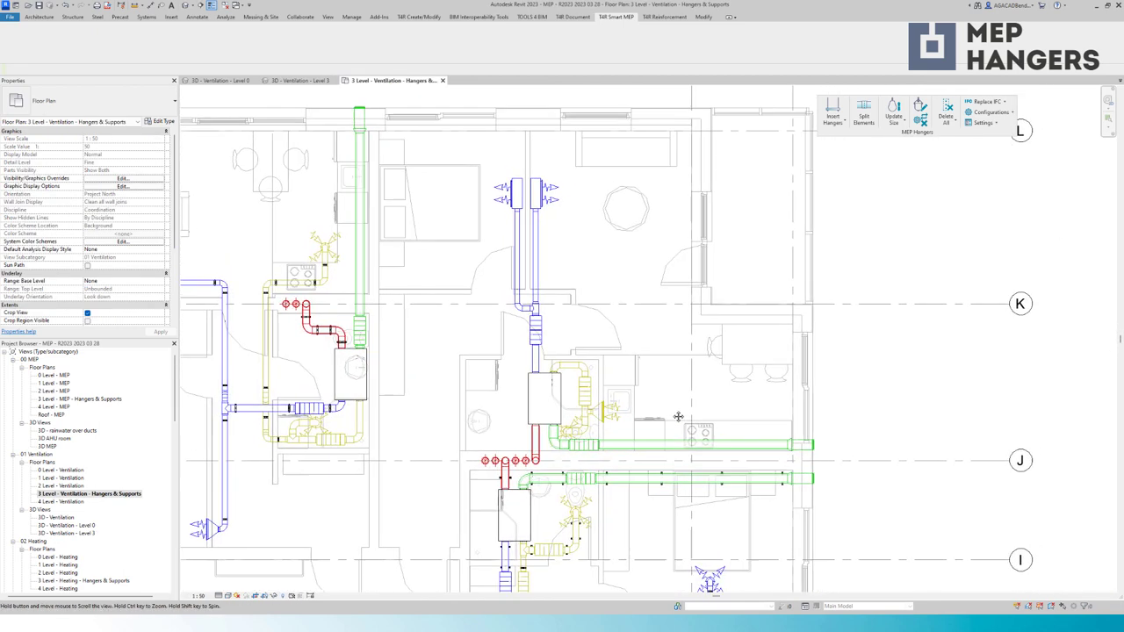
{"action": "left_click_drag", "start_coordinate": [768, 485], "coordinate": [447, 182]}
{"action": "left_click", "coordinate": [833, 112]}
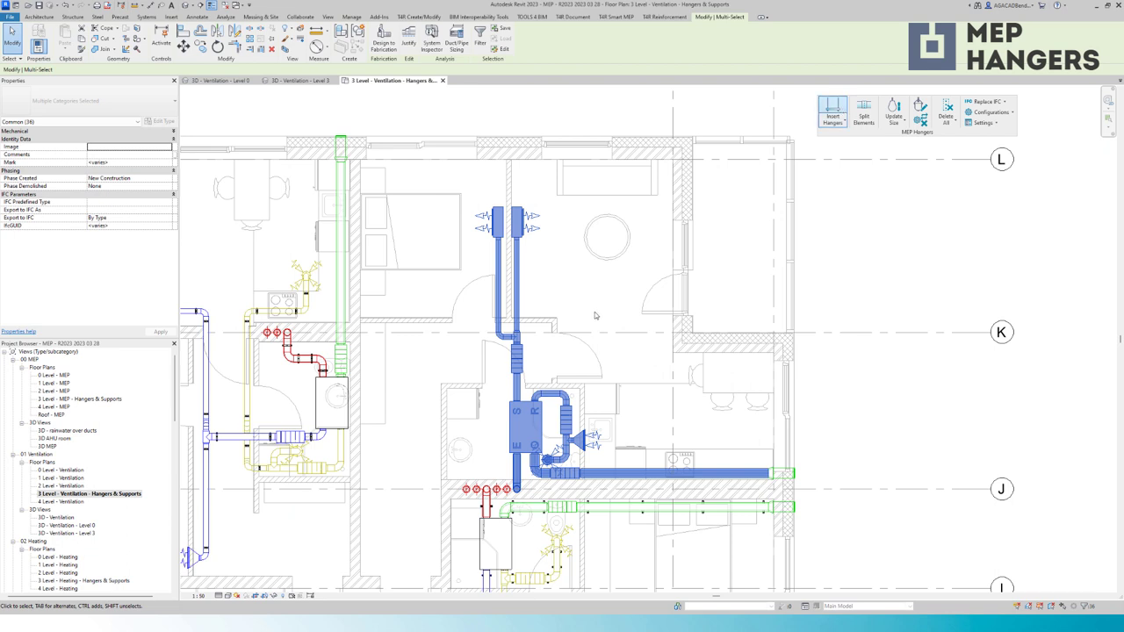
{"action": "left_click", "coordinate": [545, 300]}
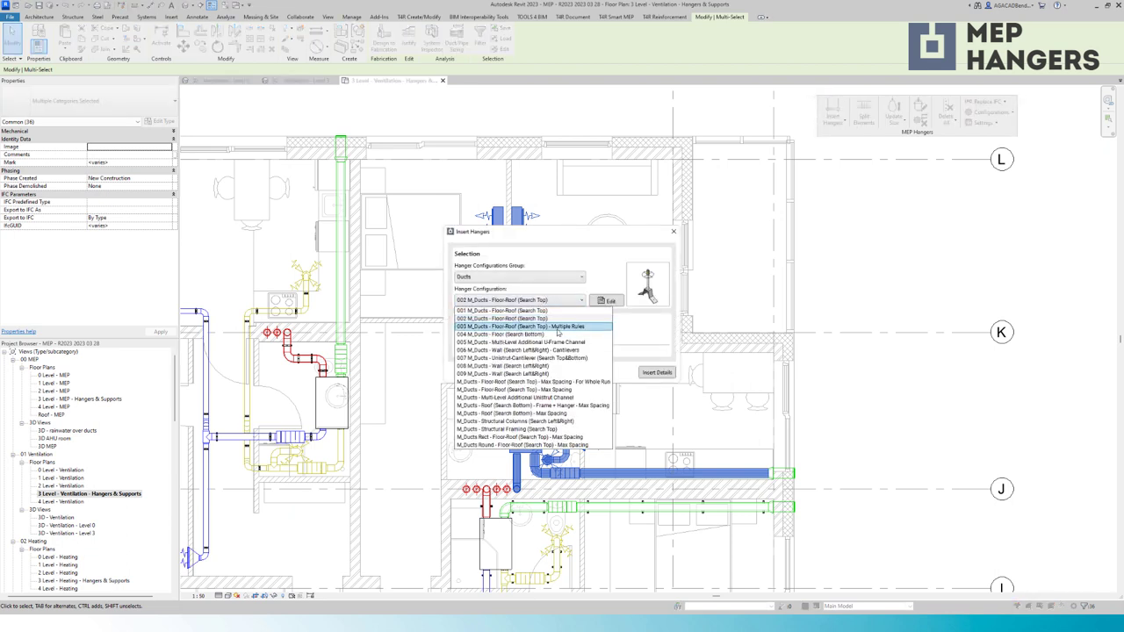
{"action": "left_click", "coordinate": [559, 326]}
Step: Review Rules 1 to 6 of the multiple-rules configuration, save it, and insert its hangers on the selected ducts
{"action": "left_click", "coordinate": [605, 303]}
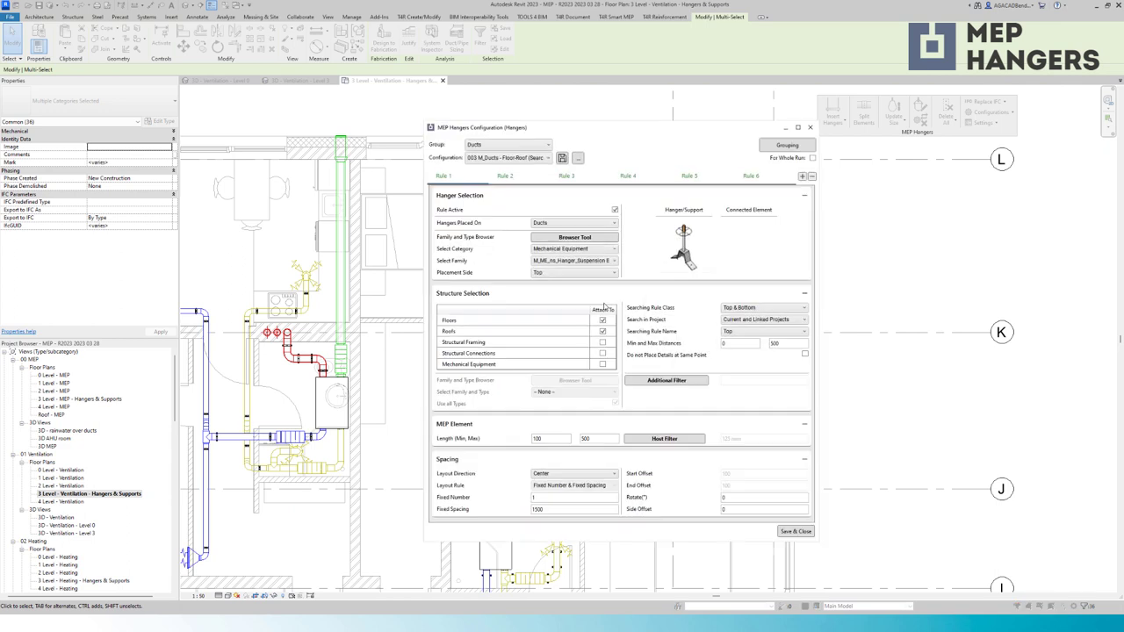
{"action": "left_click", "coordinate": [505, 175]}
{"action": "left_click", "coordinate": [566, 176]}
{"action": "left_click", "coordinate": [627, 176]}
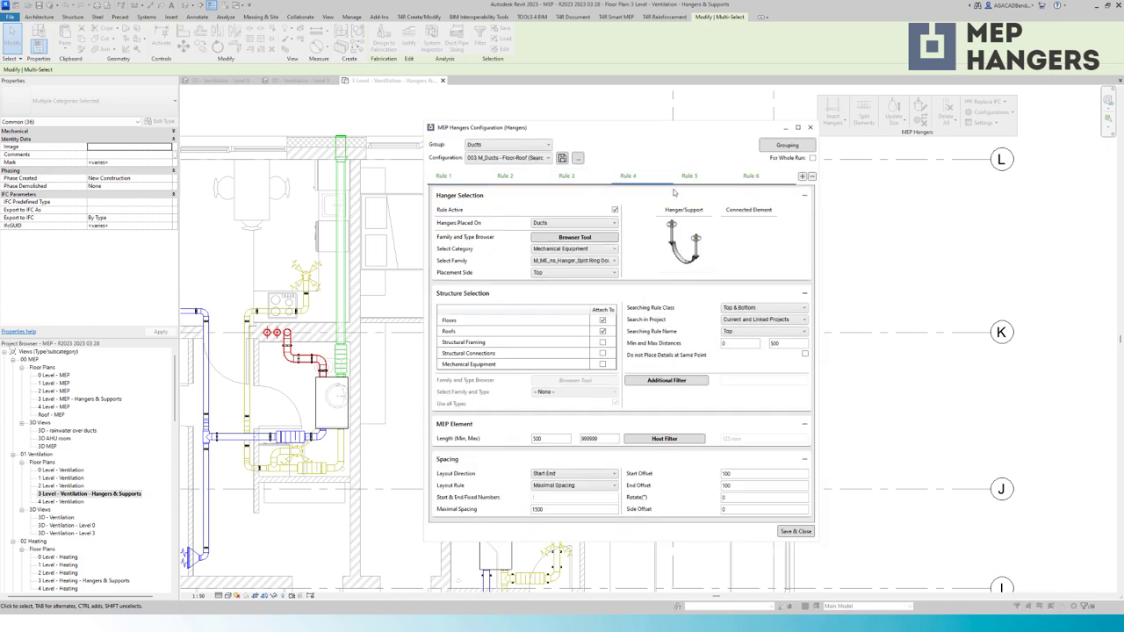
{"action": "left_click", "coordinate": [689, 175]}
{"action": "left_click", "coordinate": [751, 176]}
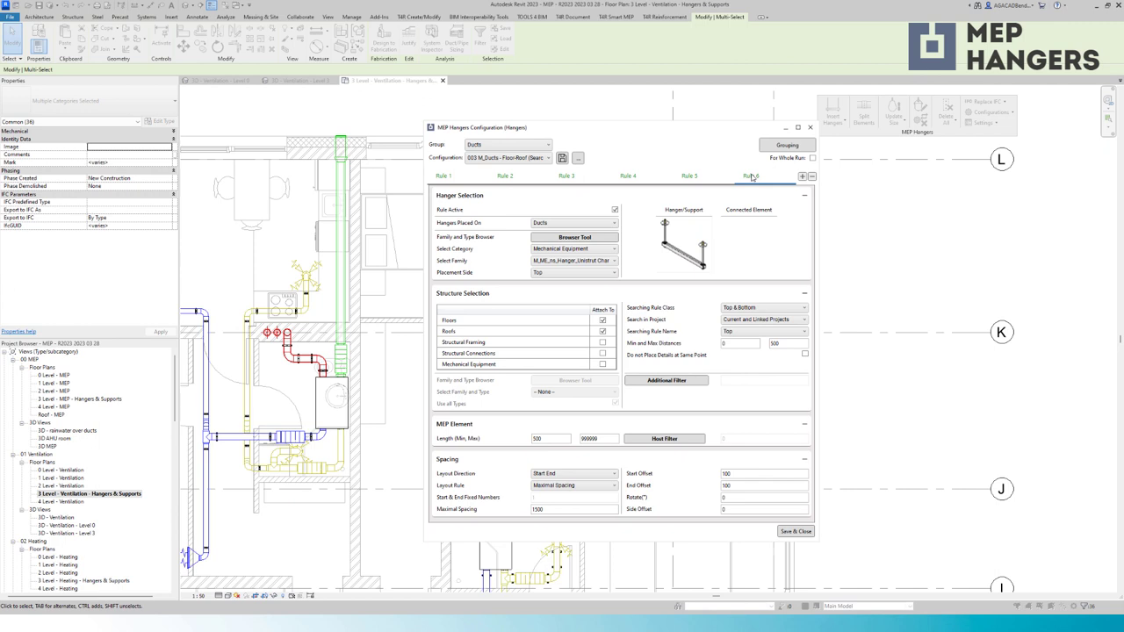
{"action": "left_click", "coordinate": [795, 531]}
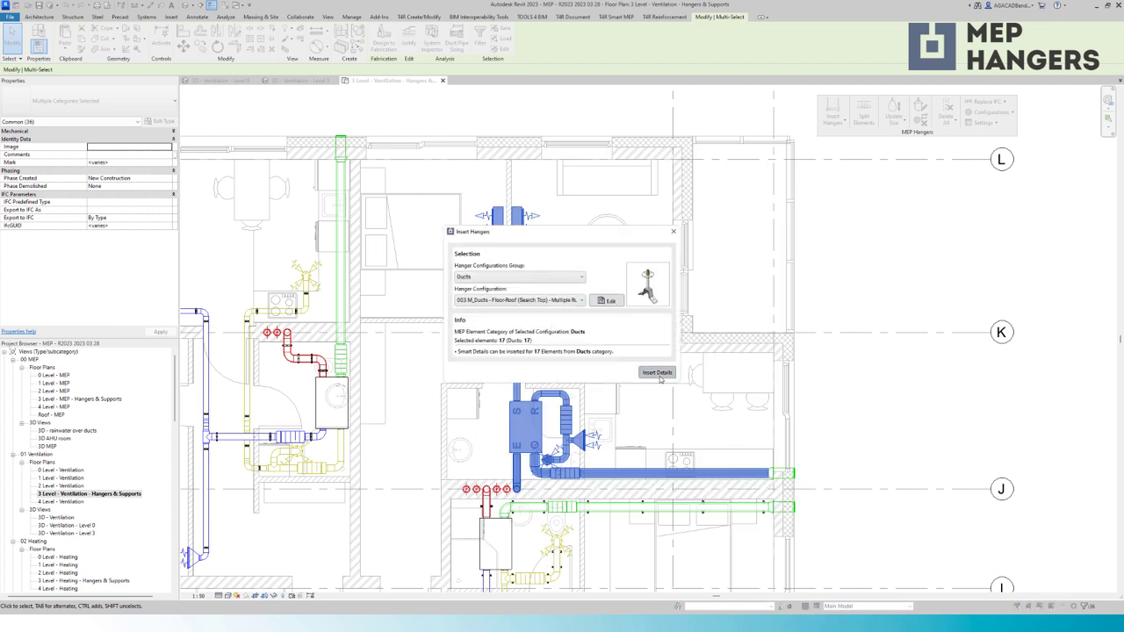
{"action": "left_click", "coordinate": [656, 374]}
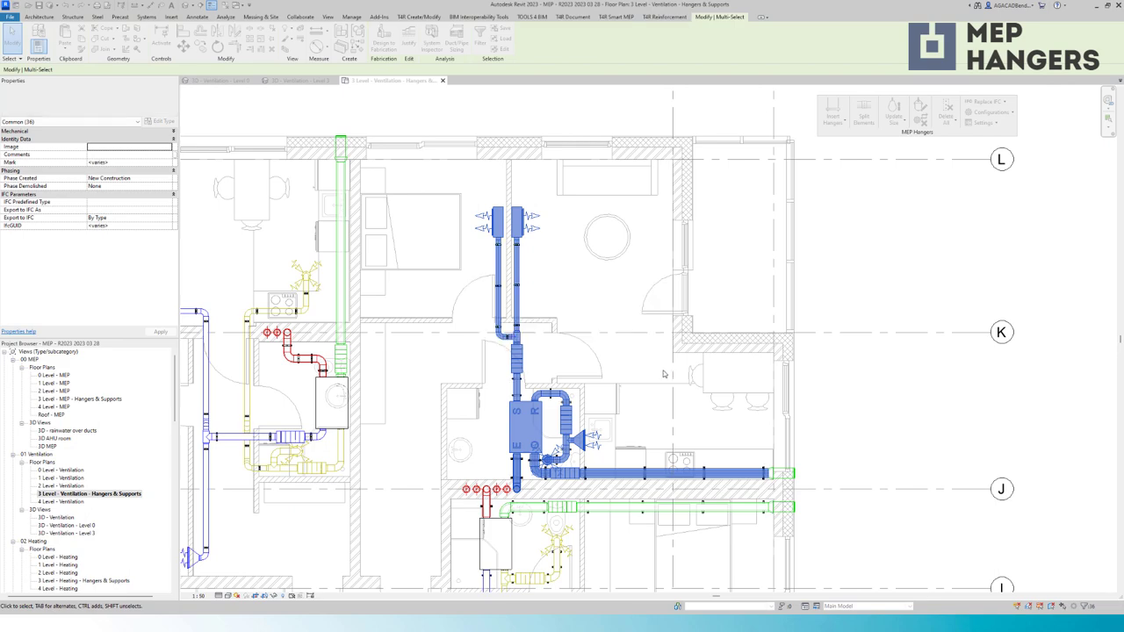
{"action": "key", "text": "Escape"}
Step: Examine the multiple-rule hangers in the 3D - Ventilation - Level 3 view, checking the long and short 100 mm round ducts and a suspension bracket
{"action": "left_click", "coordinate": [295, 81]}
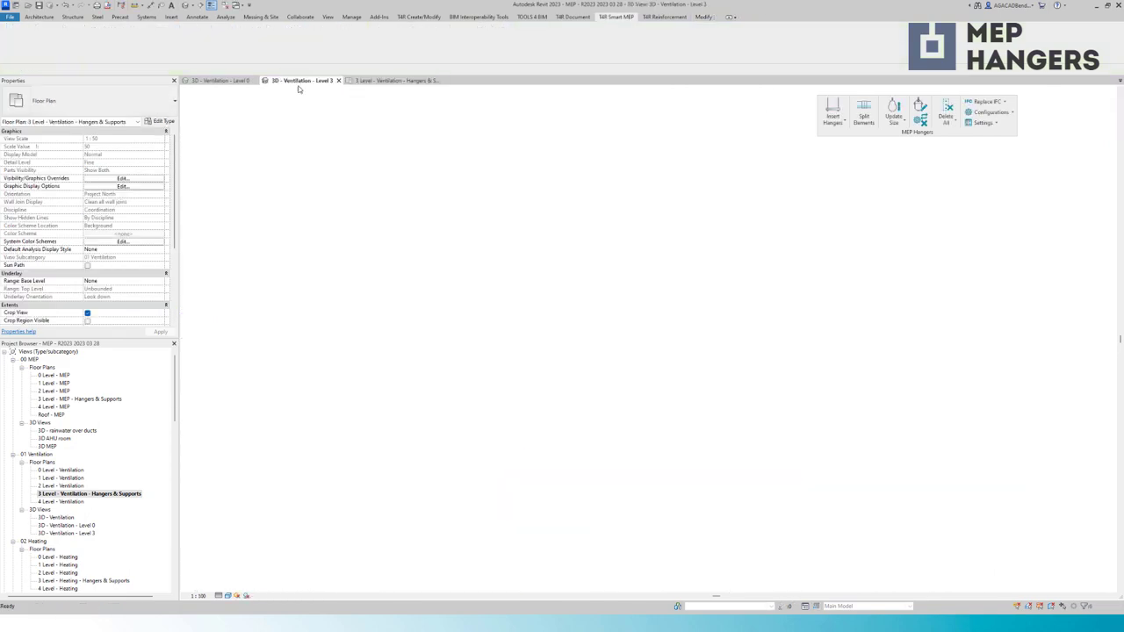
{"action": "scroll", "coordinate": [425, 339], "scroll_direction": "down", "scroll_amount": 5}
{"action": "scroll", "coordinate": [642, 283], "scroll_direction": "up", "scroll_amount": 6}
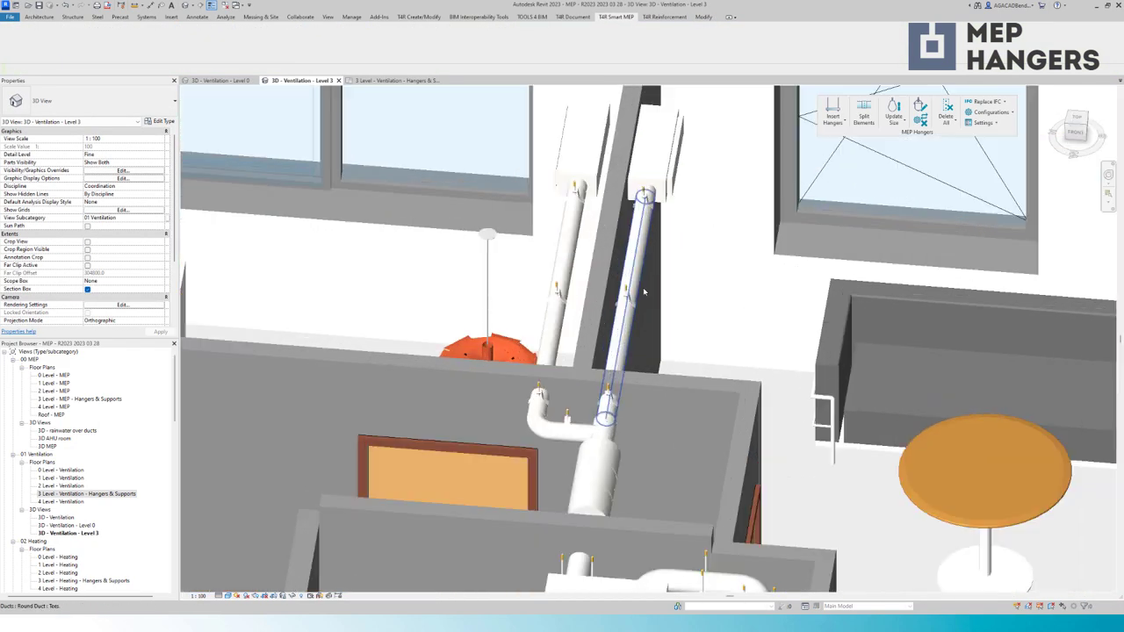
{"action": "left_click", "coordinate": [641, 284]}
{"action": "middle_click_drag", "start_coordinate": [642, 283], "coordinate": [613, 431], "text": "shift"}
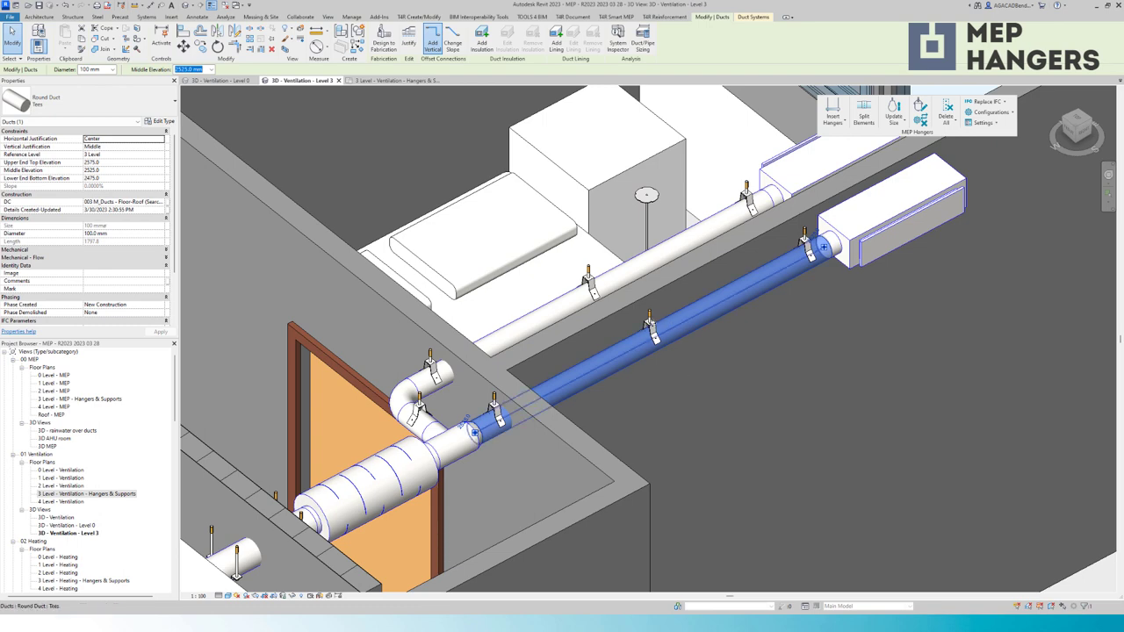
{"action": "left_click", "coordinate": [651, 329]}
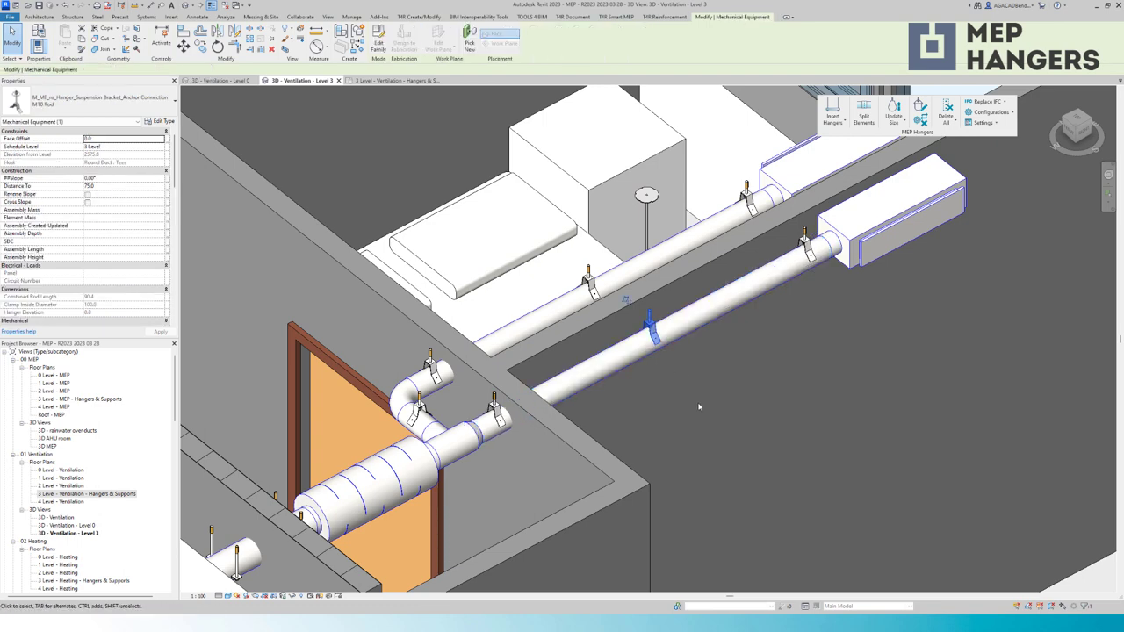
{"action": "scroll", "coordinate": [430, 423], "scroll_direction": "up", "scroll_amount": 3}
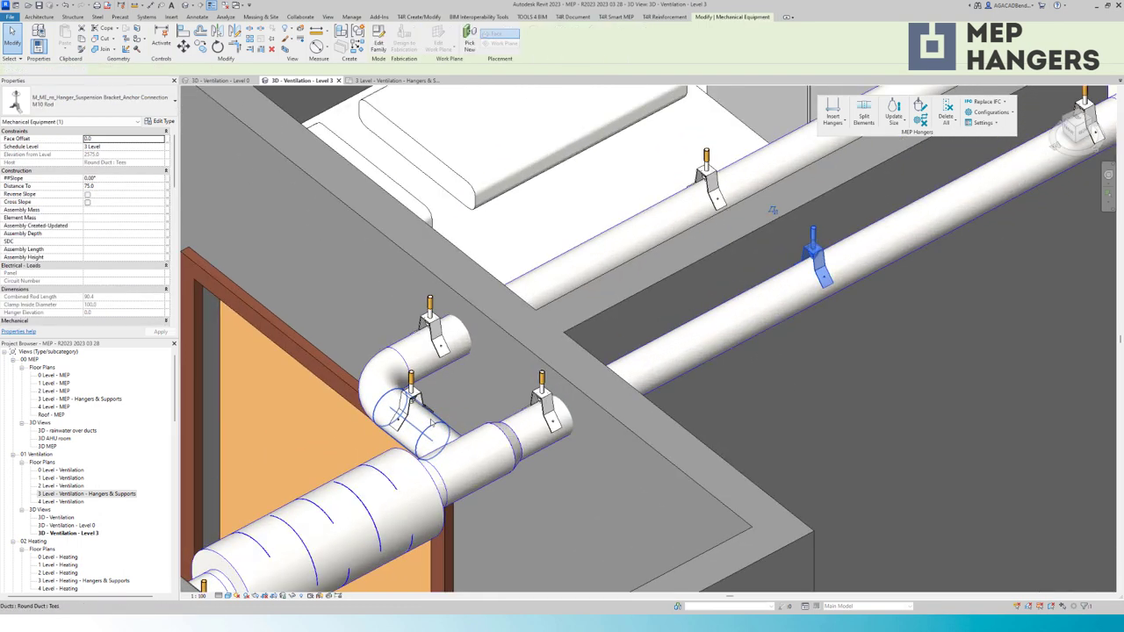
{"action": "left_click", "coordinate": [432, 426]}
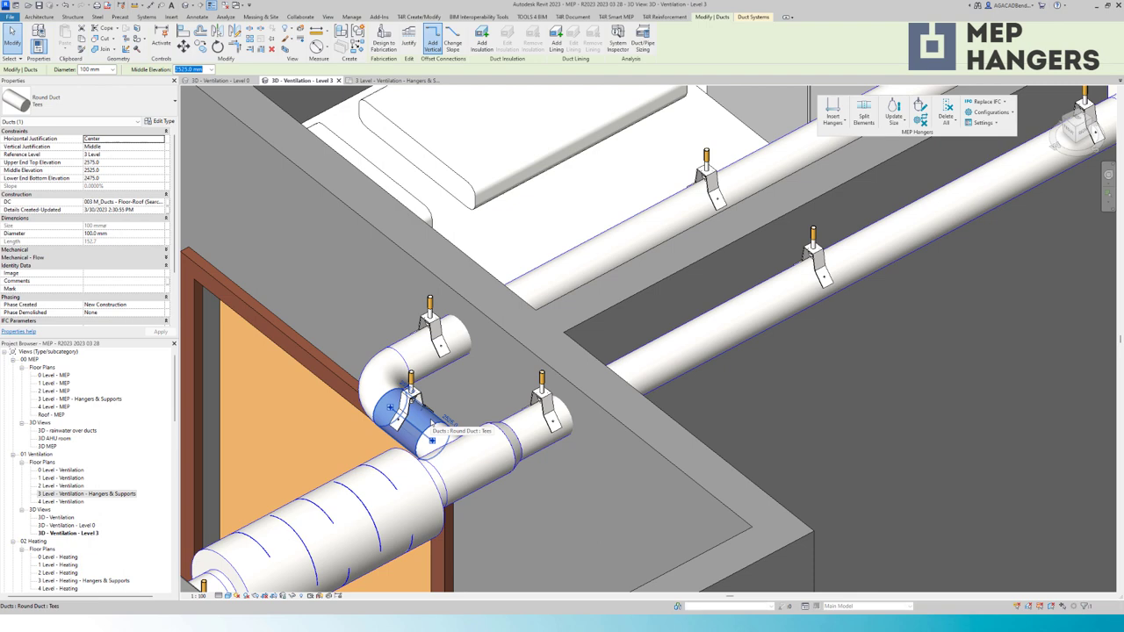
Step: Examine the multiple-rule hangers on the short 125 mm round duct pieces, the duct between elbows, and the long 125 mm duct near the kitchen
{"action": "middle_click_drag", "start_coordinate": [432, 426], "coordinate": [408, 446], "text": "shift"}
{"action": "left_click", "coordinate": [408, 444]}
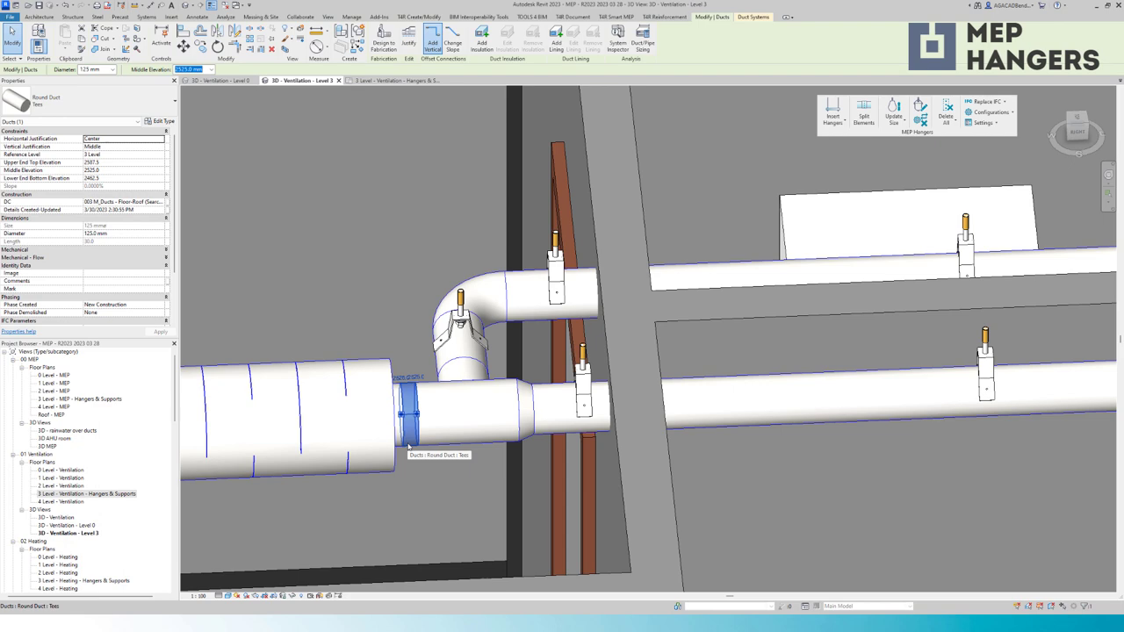
{"action": "scroll", "coordinate": [408, 446], "scroll_direction": "down", "scroll_amount": 3}
{"action": "middle_click_drag", "start_coordinate": [408, 446], "coordinate": [399, 410], "text": "shift"}
{"action": "scroll", "coordinate": [410, 516], "scroll_direction": "up", "scroll_amount": 4}
{"action": "left_click", "coordinate": [411, 516]}
{"action": "scroll", "coordinate": [397, 408], "scroll_direction": "up", "scroll_amount": 3}
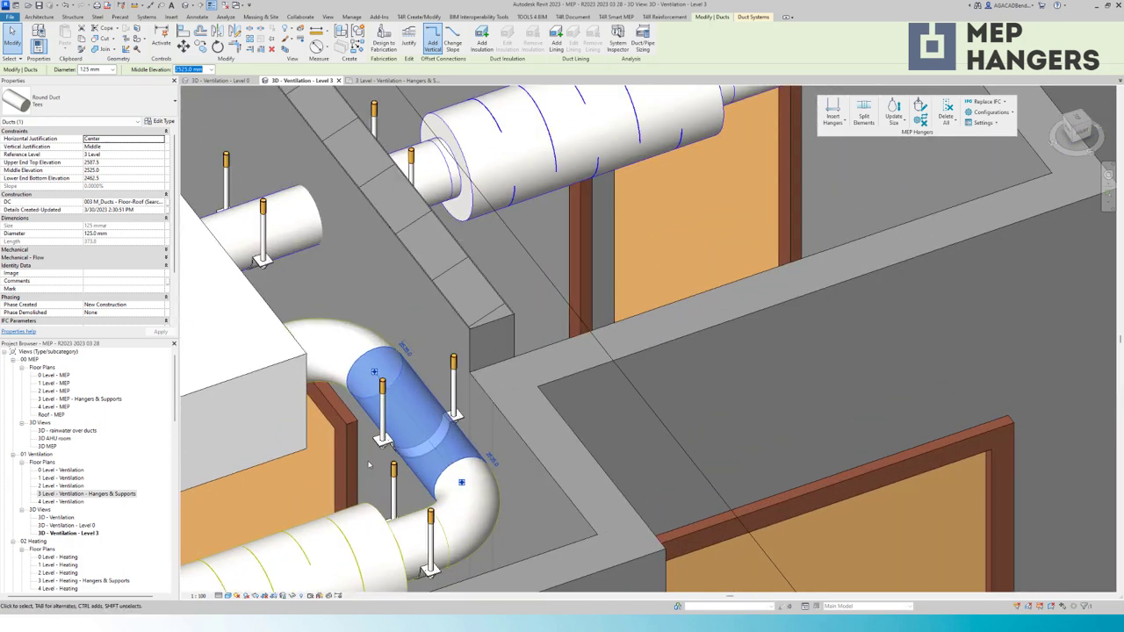
{"action": "scroll", "coordinate": [474, 306], "scroll_direction": "down", "scroll_amount": 5}
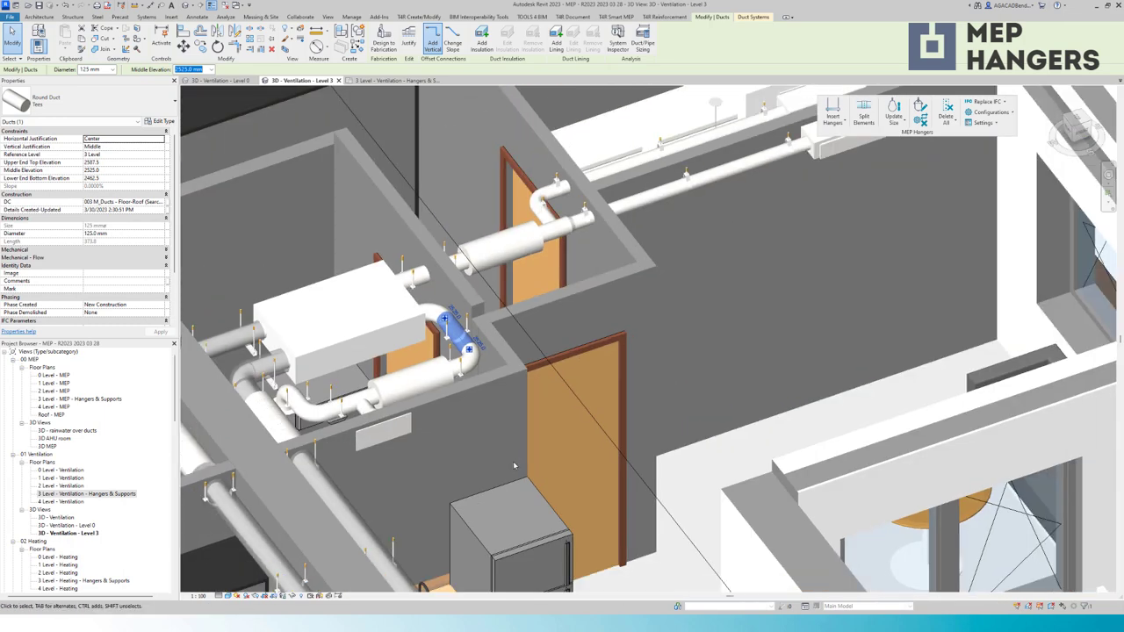
{"action": "scroll", "coordinate": [346, 430], "scroll_direction": "up", "scroll_amount": 6}
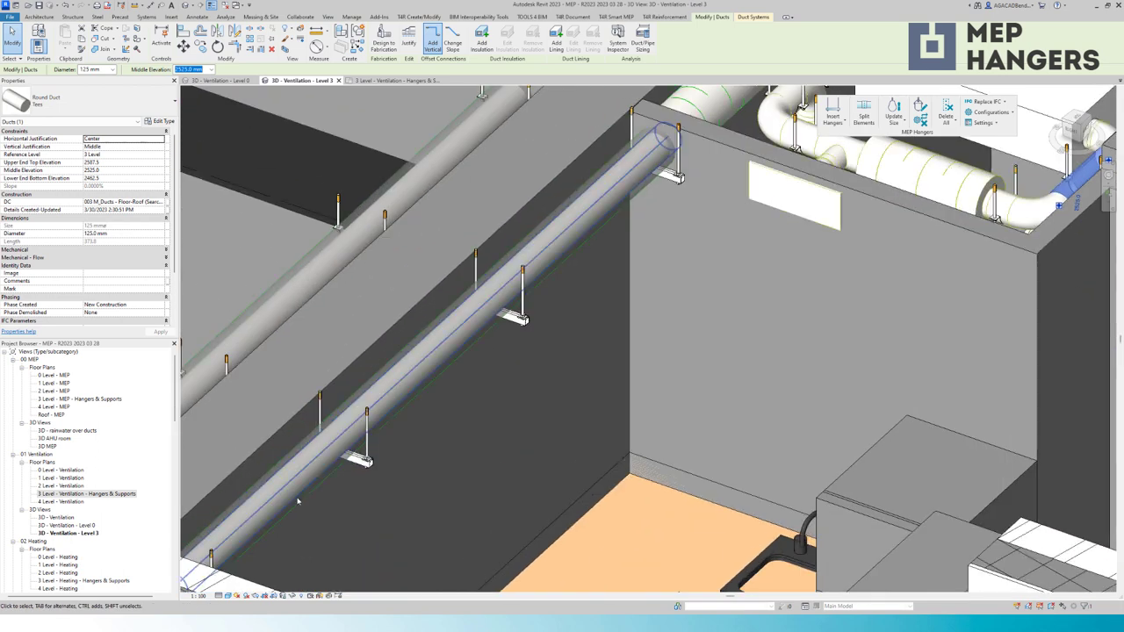
{"action": "scroll", "coordinate": [427, 536], "scroll_direction": "up", "scroll_amount": 4}
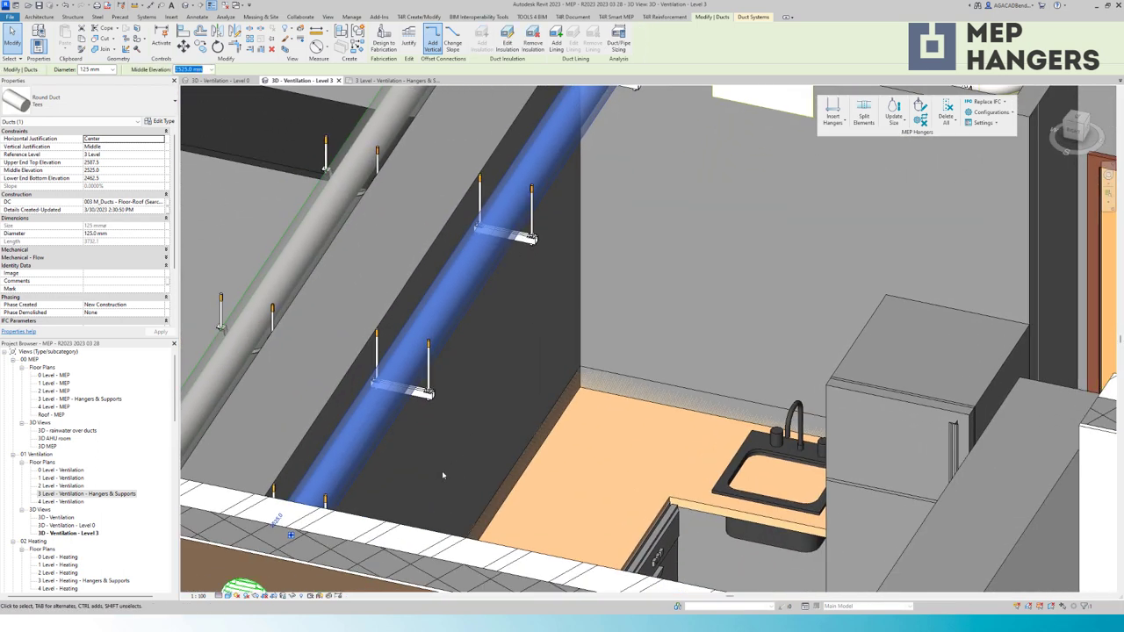
{"action": "middle_click_drag", "start_coordinate": [442, 471], "coordinate": [482, 415]}
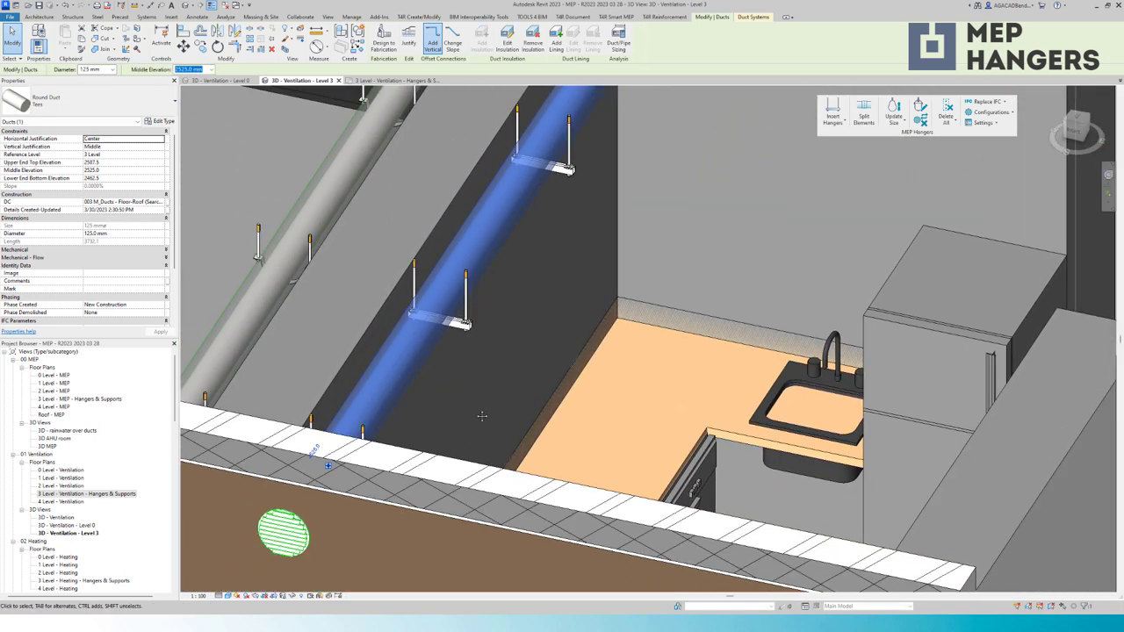
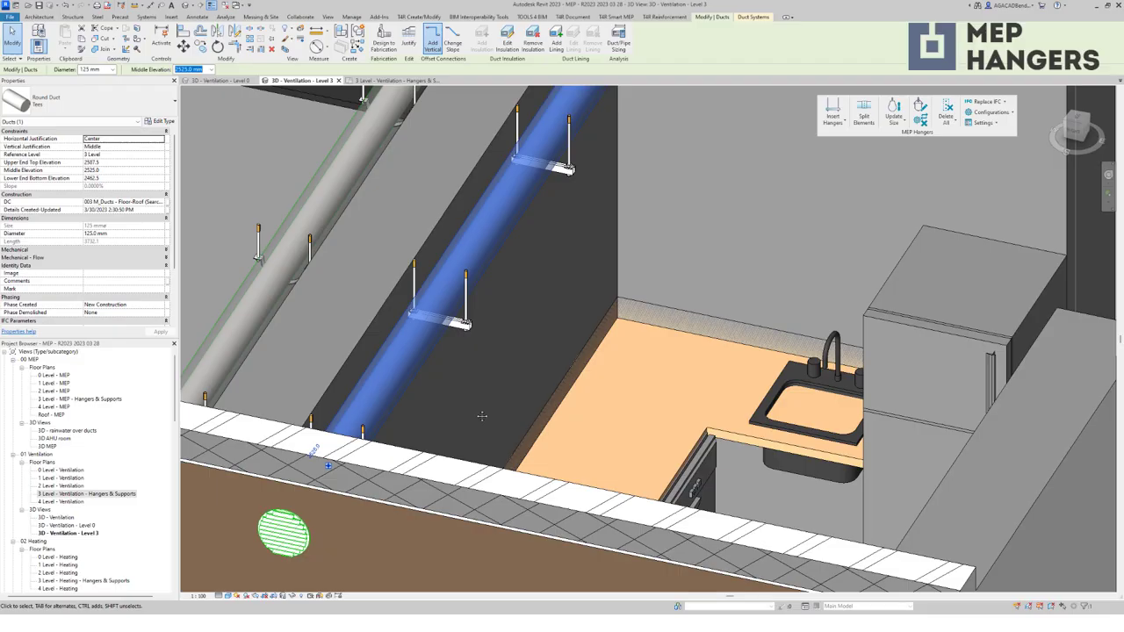
{"action": "key", "text": "Escape"}
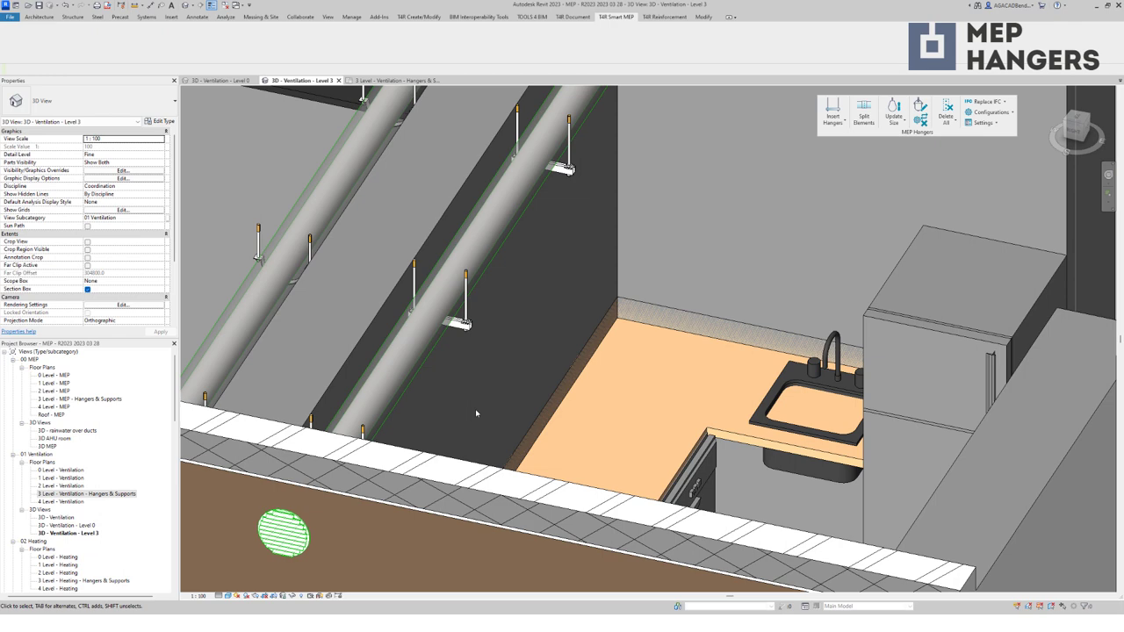
Step: In the 4 Level - MEP floor plan, select the PVC pipes beside the kitchen wall and insert 01 M_Pipes - Wall (Search Left&Right) hangers
{"action": "double_click", "coordinate": [54, 406]}
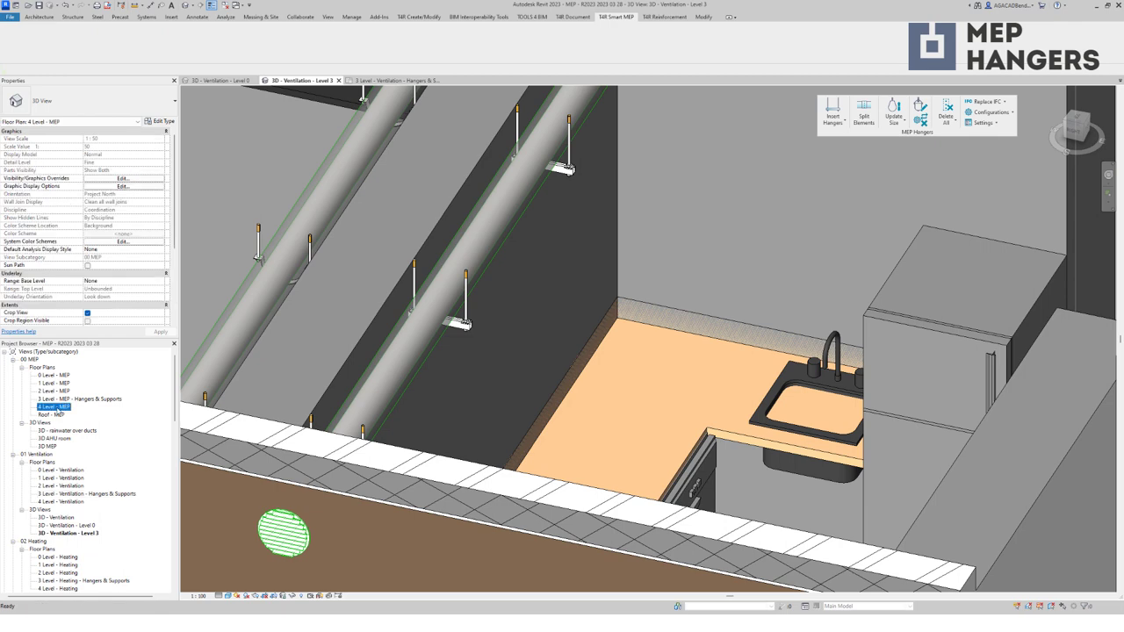
{"action": "scroll", "coordinate": [568, 277], "scroll_direction": "up", "scroll_amount": 10}
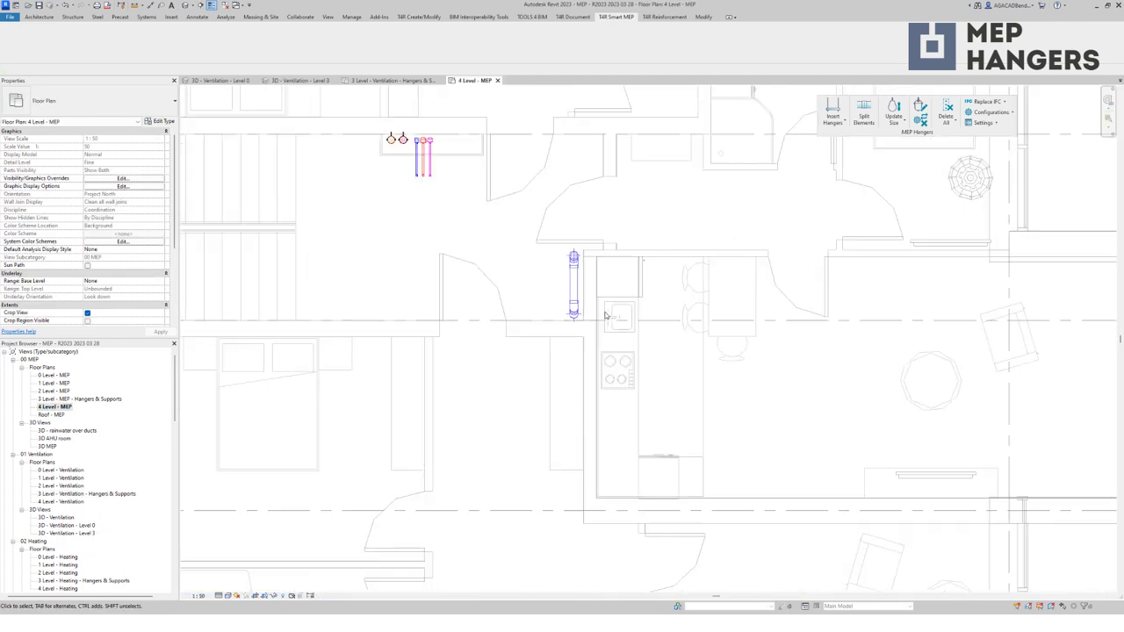
{"action": "left_click_drag", "start_coordinate": [555, 257], "coordinate": [536, 390]}
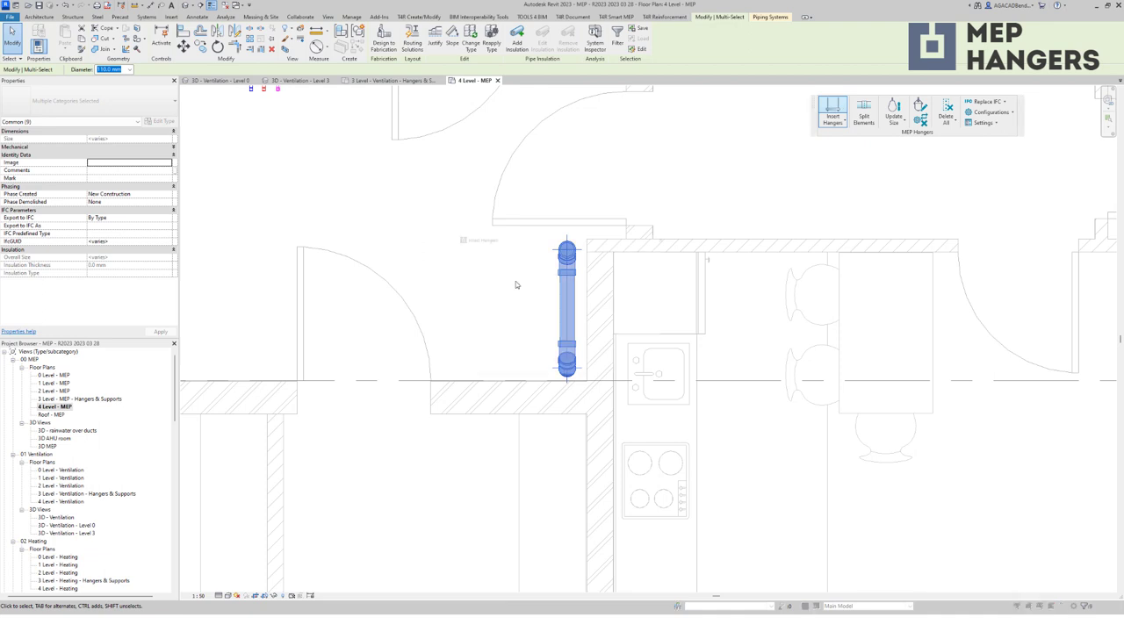
{"action": "left_click", "coordinate": [657, 372]}
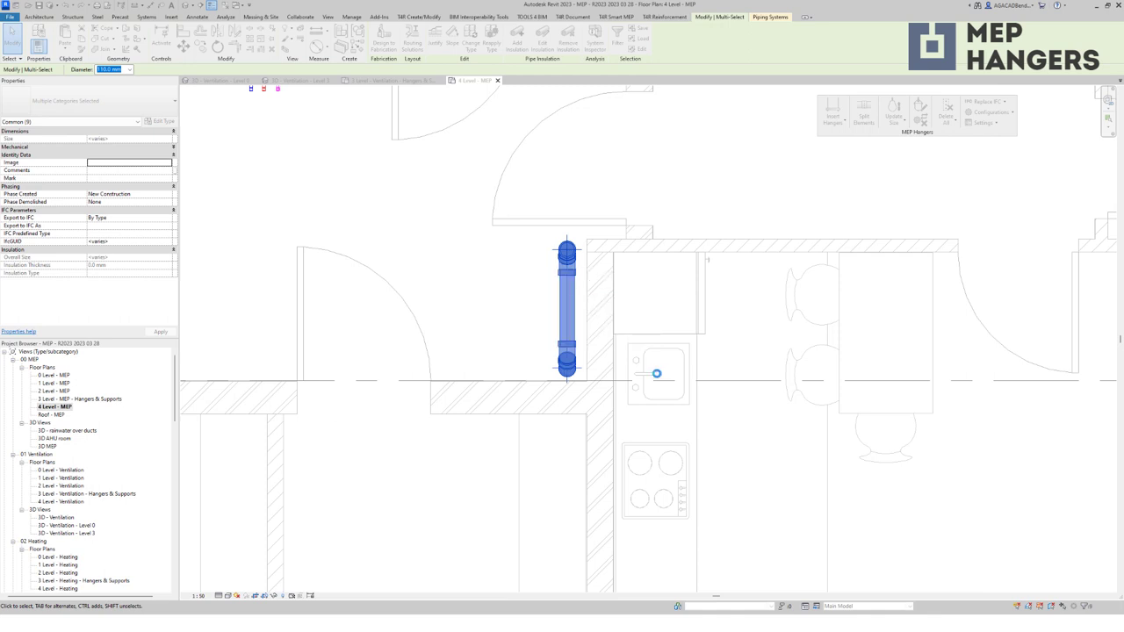
Step: Select the connected pipe run beside the kitchen wall and isolate it in 3D with a selection box
{"action": "key", "text": "Tab"}
{"action": "left_click", "coordinate": [592, 393]}
{"action": "left_click", "coordinate": [287, 50]}
Step: Inspect the wall hangers along the vertical pipes and on the short sloped 110 mm pipe between the elbows in 3D
{"action": "mouse_move", "coordinate": [793, 441]}
{"action": "middle_mouse_down", "text": "shift"}
{"action": "mouse_move", "coordinate": [840, 429]}
{"action": "mouse_move", "coordinate": [790, 457]}
{"action": "middle_mouse_up", "text": "shift"}
{"action": "scroll", "coordinate": [754, 487], "scroll_direction": "up", "scroll_amount": 6}
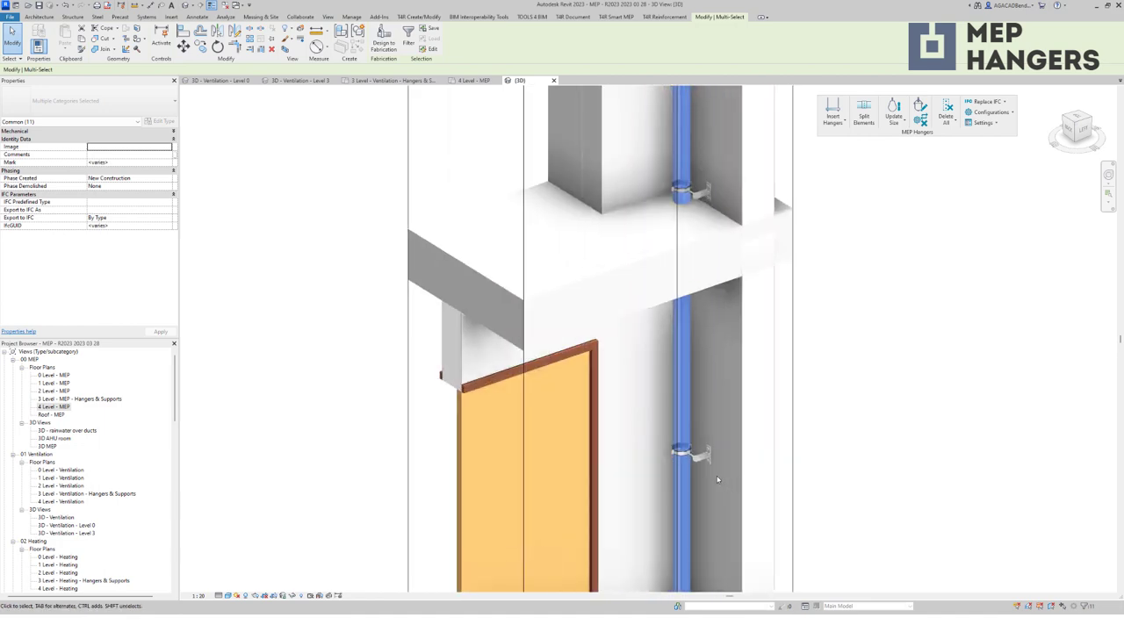
{"action": "middle_click_drag", "start_coordinate": [717, 479], "coordinate": [638, 381]}
{"action": "scroll", "coordinate": [664, 304], "scroll_direction": "down", "scroll_amount": 8}
{"action": "scroll", "coordinate": [638, 381], "scroll_direction": "up", "scroll_amount": 4}
{"action": "scroll", "coordinate": [571, 293], "scroll_direction": "up", "scroll_amount": 2}
{"action": "middle_click_drag", "start_coordinate": [571, 293], "coordinate": [582, 401], "text": "shift"}
{"action": "key", "text": "Escape"}
{"action": "left_click", "coordinate": [562, 289]}
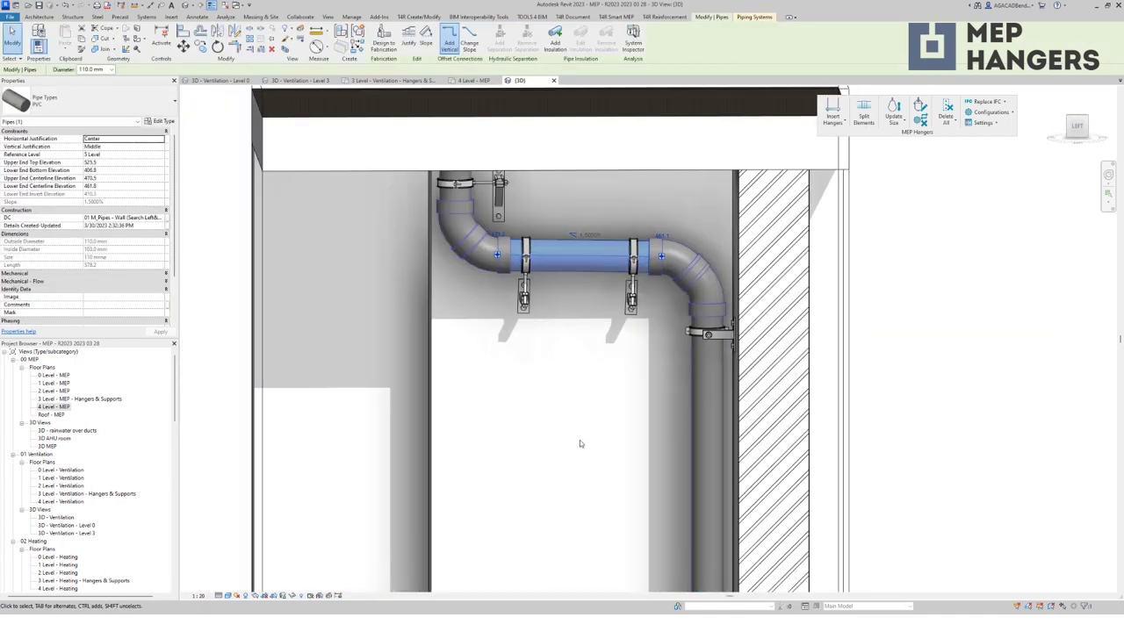
{"action": "key", "text": "Escape"}
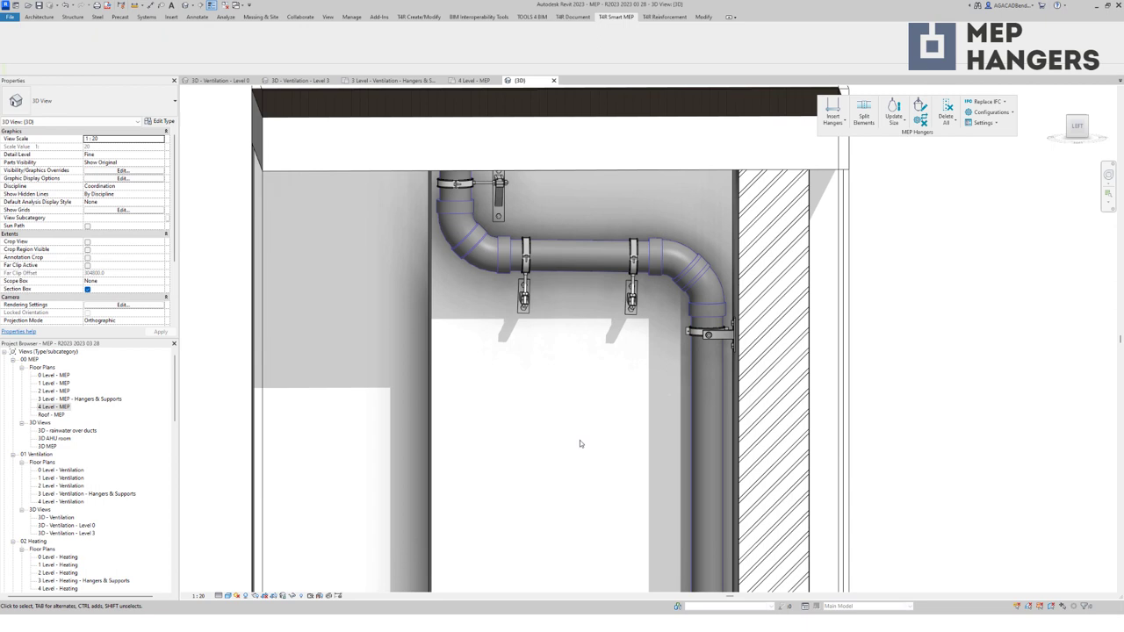
Step: Open the 0 Level - MEP floor plan and go from its section mark to section S-1
{"action": "double_click", "coordinate": [54, 375]}
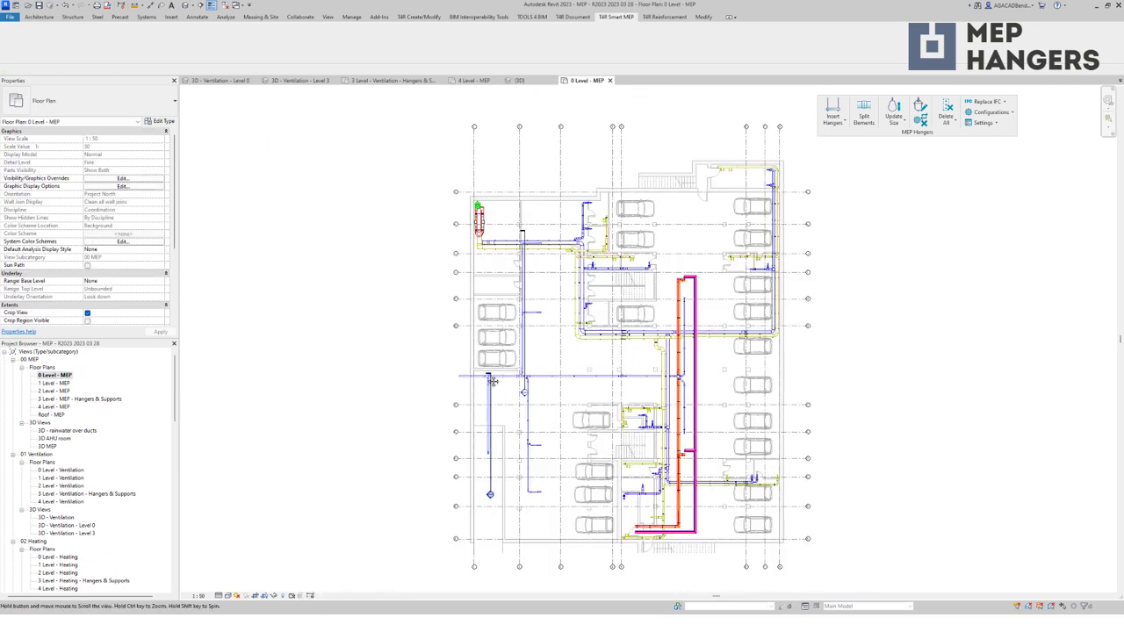
{"action": "scroll", "coordinate": [490, 500], "scroll_direction": "up", "scroll_amount": 5}
{"action": "double_click", "coordinate": [478, 435]}
{"action": "scroll", "coordinate": [579, 351], "scroll_direction": "up", "scroll_amount": 5}
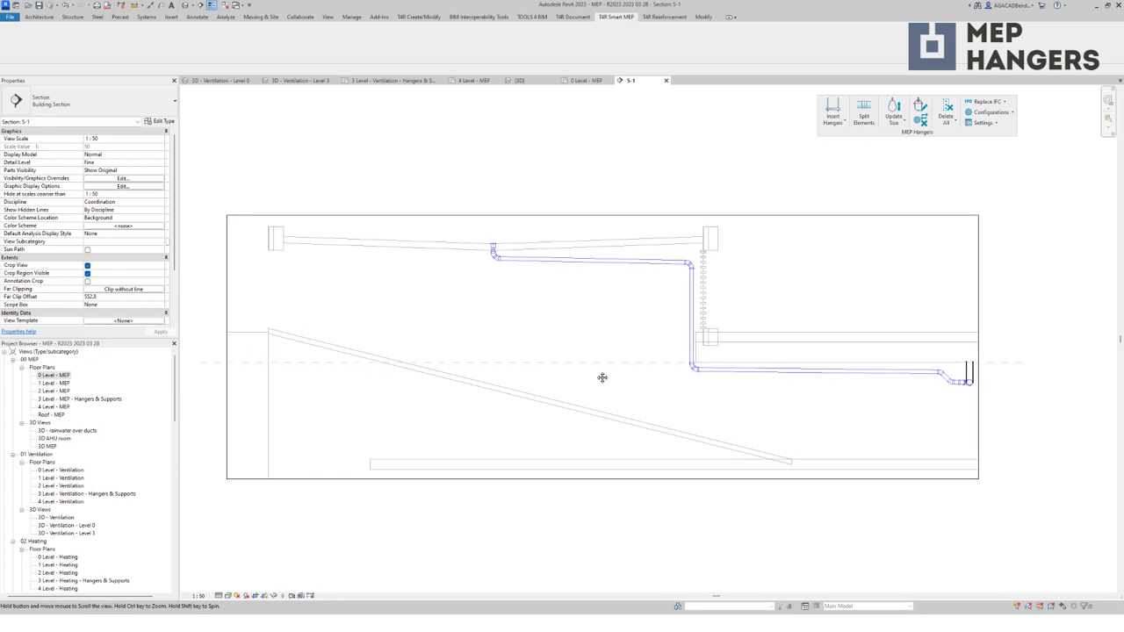
{"action": "left_click", "coordinate": [521, 247]}
{"action": "key", "text": "Escape"}
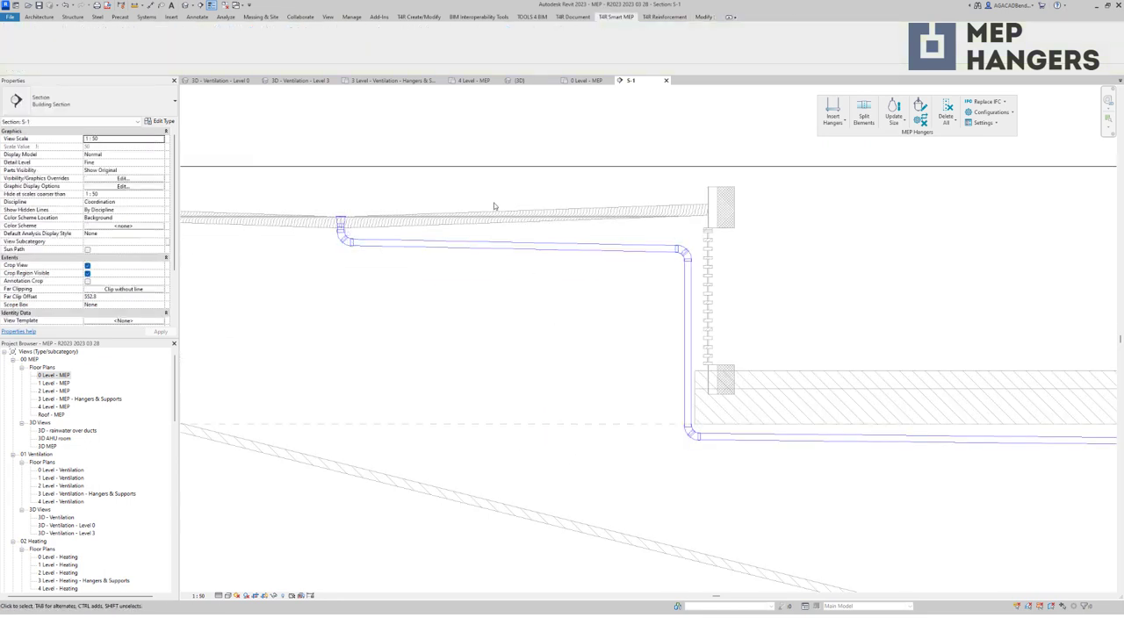
Step: Select the whole 110 mm pipe branch in section S-1 and insert 02 M_Pipes - Floor-Roof (Search Top) hangers on it
{"action": "scroll", "coordinate": [418, 284], "scroll_direction": "down", "scroll_amount": 3}
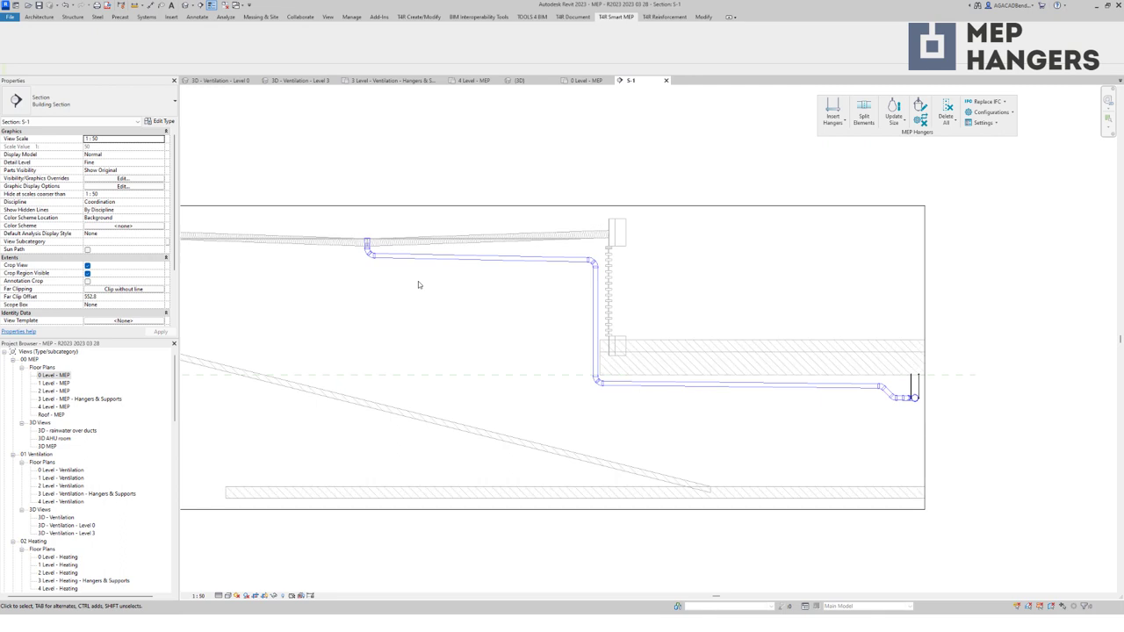
{"action": "scroll", "coordinate": [652, 367], "scroll_direction": "up", "scroll_amount": 2}
{"action": "key", "text": "Tab"}
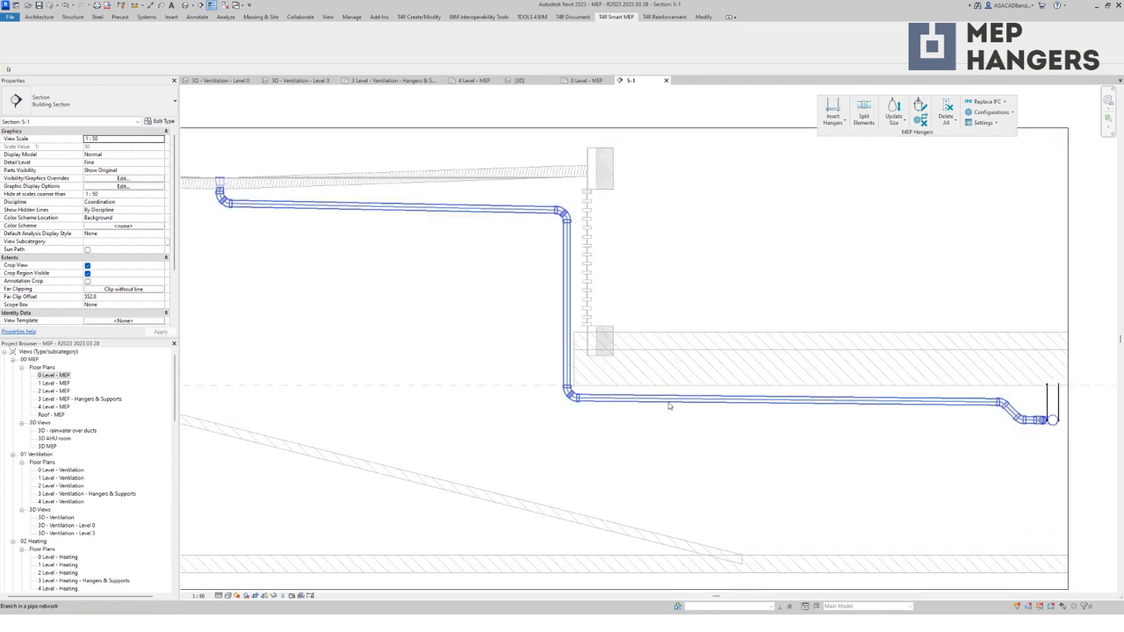
{"action": "left_click", "coordinate": [665, 401]}
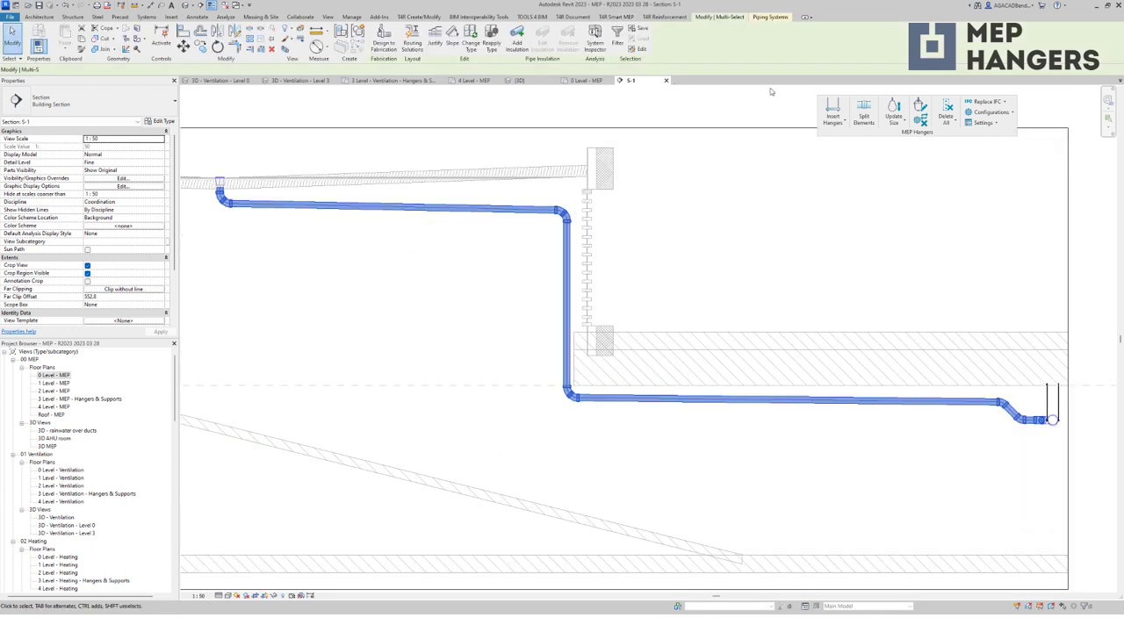
{"action": "left_click", "coordinate": [829, 107]}
{"action": "left_click", "coordinate": [525, 301]}
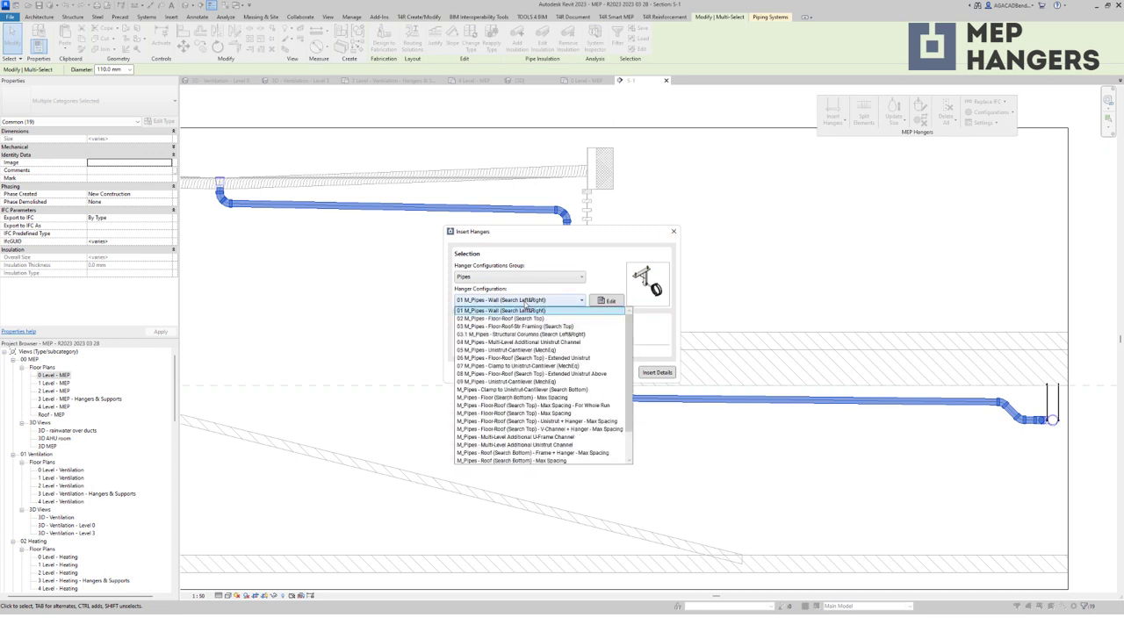
{"action": "left_click", "coordinate": [527, 310]}
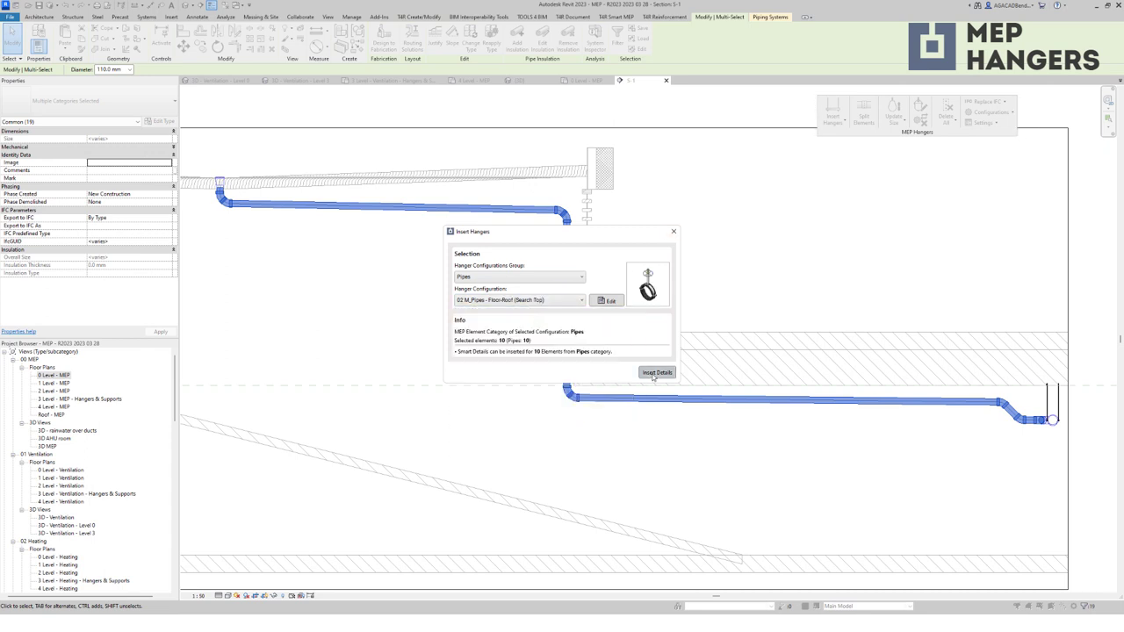
{"action": "left_click", "coordinate": [657, 372]}
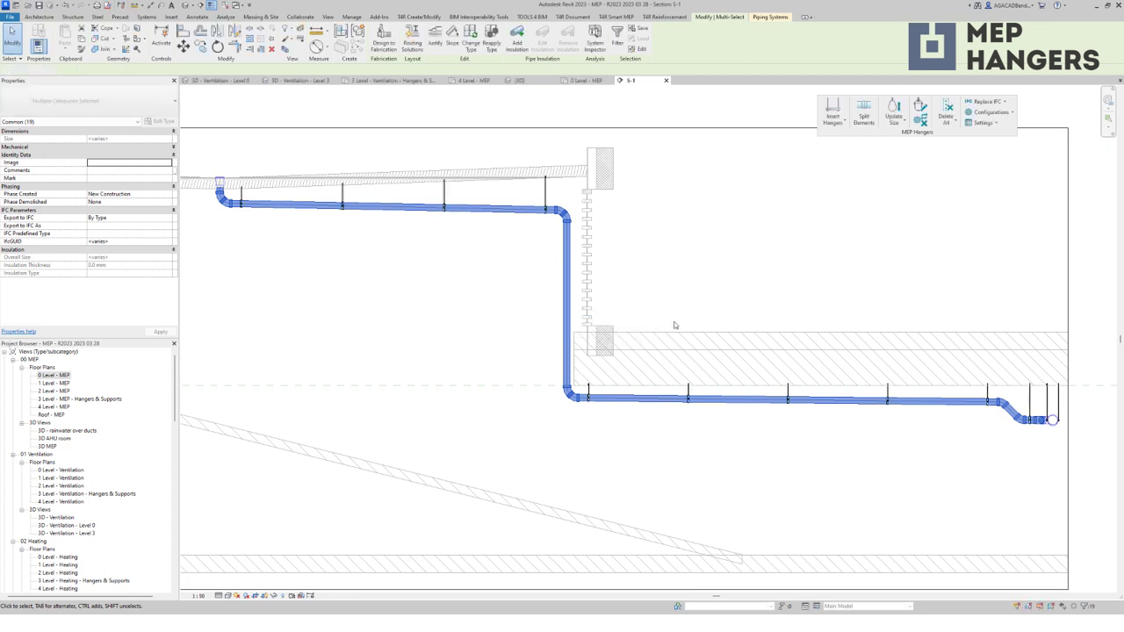
Step: Examine the hanger rods under the sloped roof and along the lower horizontal pipe below the floor slab in section S-1
{"action": "scroll", "coordinate": [446, 290], "scroll_direction": "up", "scroll_amount": 1}
{"action": "middle_click_drag", "start_coordinate": [447, 290], "coordinate": [494, 335]}
{"action": "scroll", "coordinate": [309, 238], "scroll_direction": "up", "scroll_amount": 2}
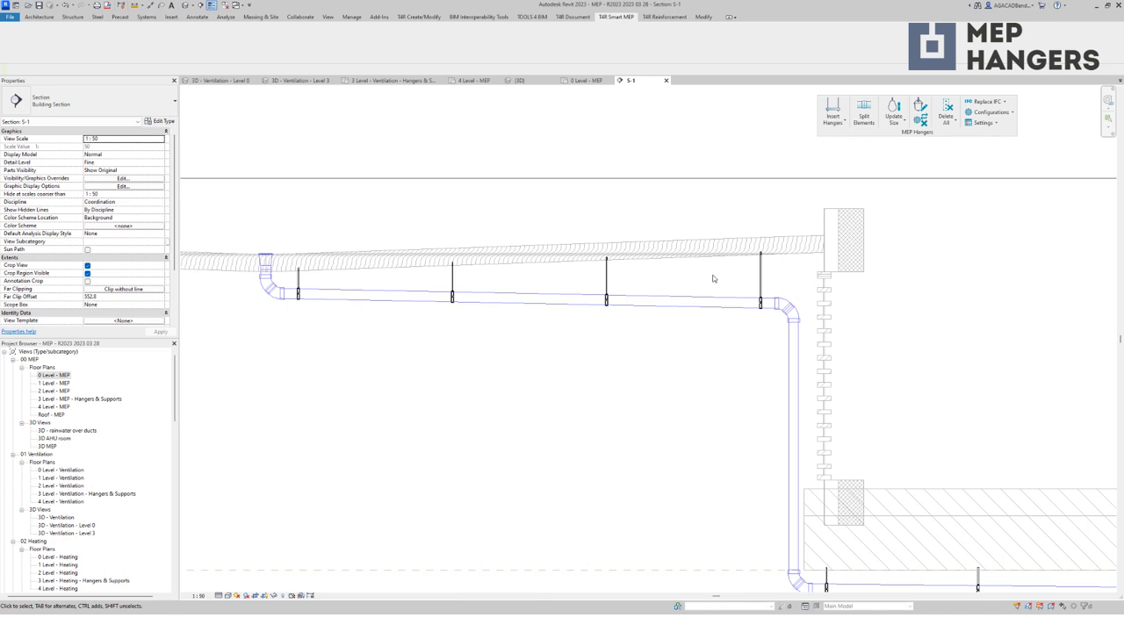
{"action": "scroll", "coordinate": [407, 190], "scroll_direction": "down", "scroll_amount": 3}
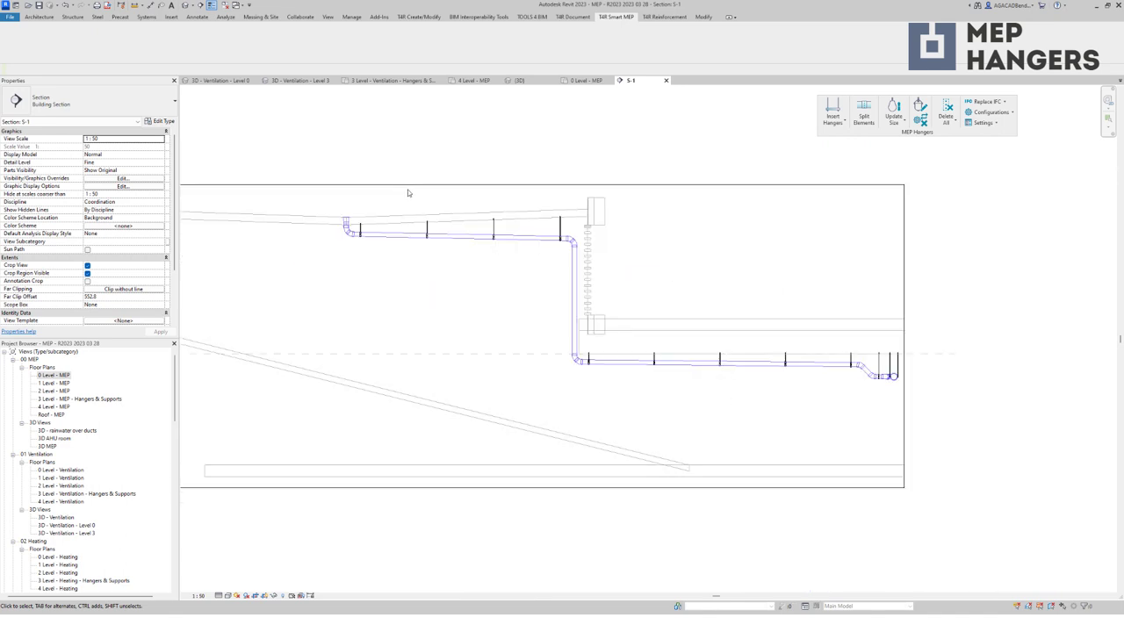
{"action": "scroll", "coordinate": [761, 401], "scroll_direction": "up", "scroll_amount": 3}
{"action": "middle_click_drag", "start_coordinate": [760, 401], "coordinate": [679, 397]}
{"action": "left_click", "coordinate": [680, 387]}
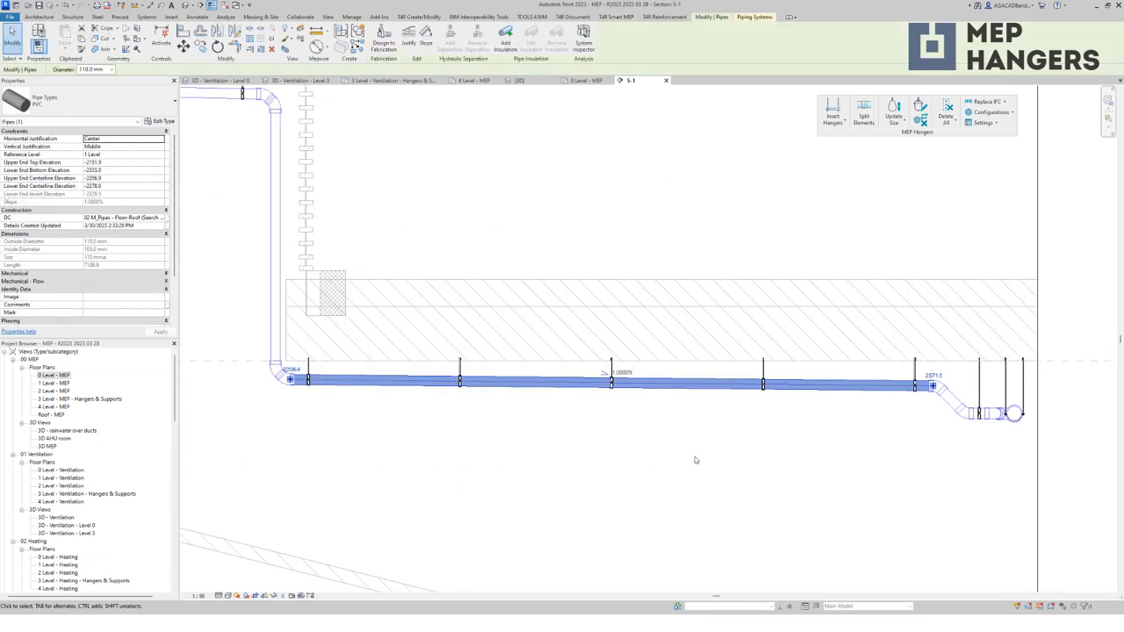
{"action": "left_click", "coordinate": [614, 459]}
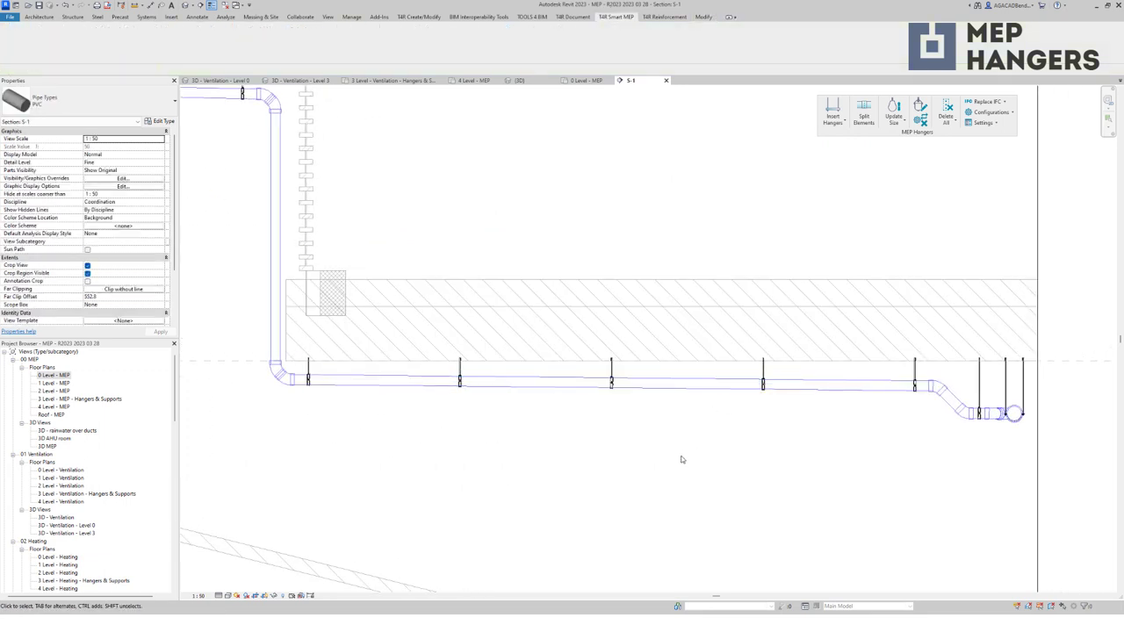
Step: Return to the 0 Level - MEP floor plan and open section S-2 from its section mark
{"action": "double_click", "coordinate": [54, 376]}
{"action": "scroll", "coordinate": [513, 460], "scroll_direction": "up", "scroll_amount": 4}
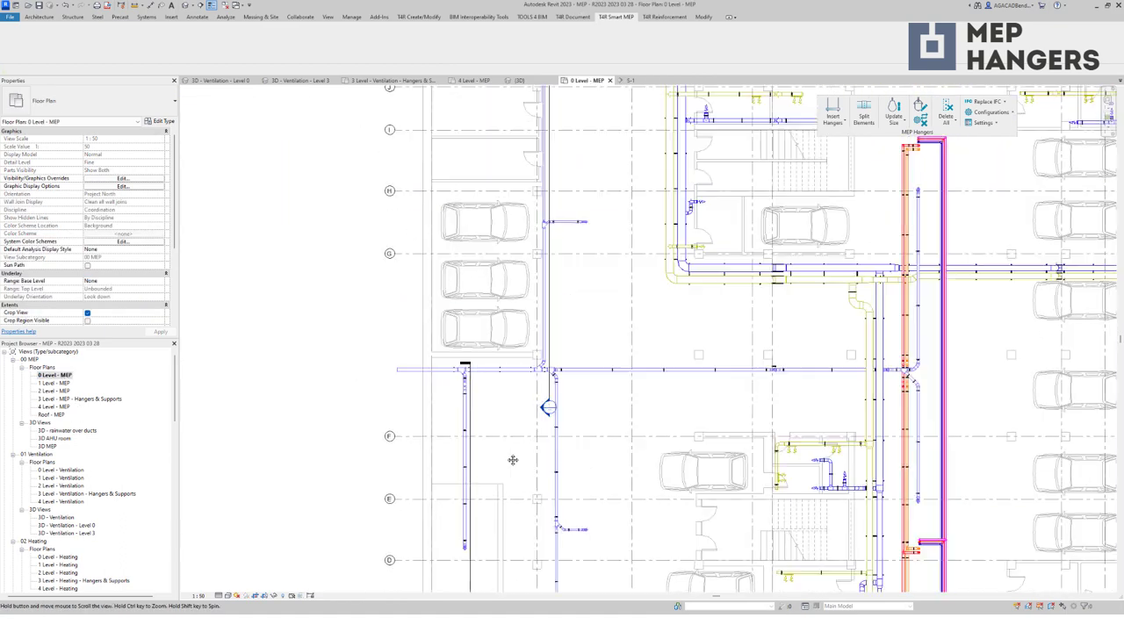
{"action": "scroll", "coordinate": [512, 460], "scroll_direction": "down", "scroll_amount": 3}
{"action": "double_click", "coordinate": [535, 461]}
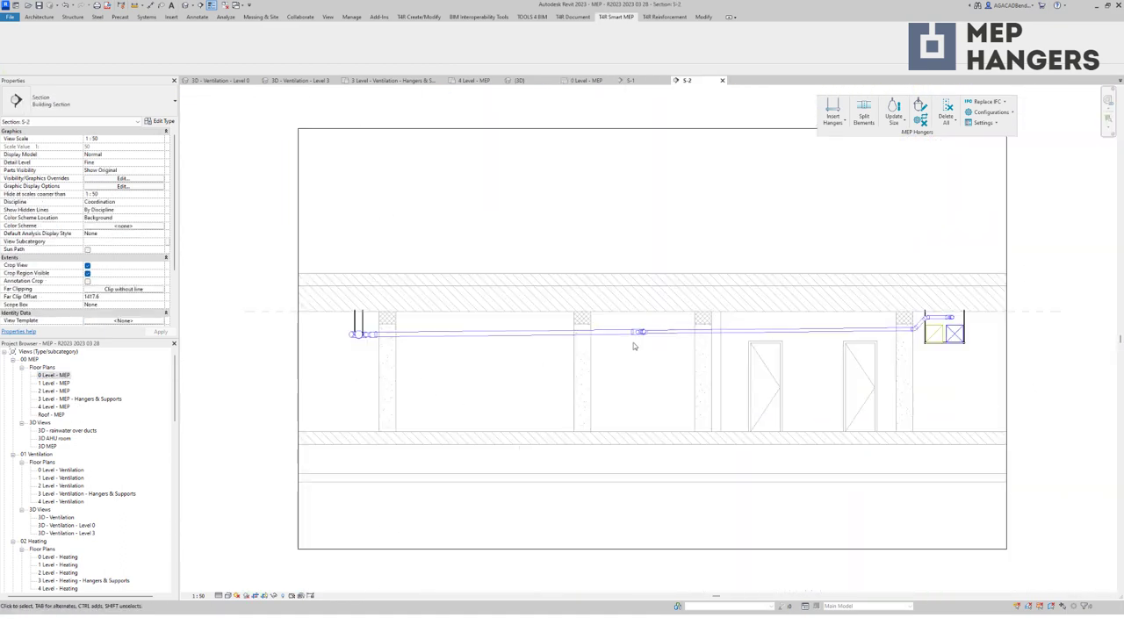
{"action": "scroll", "coordinate": [633, 346], "scroll_direction": "up", "scroll_amount": 1}
{"action": "scroll", "coordinate": [579, 306], "scroll_direction": "up", "scroll_amount": 1}
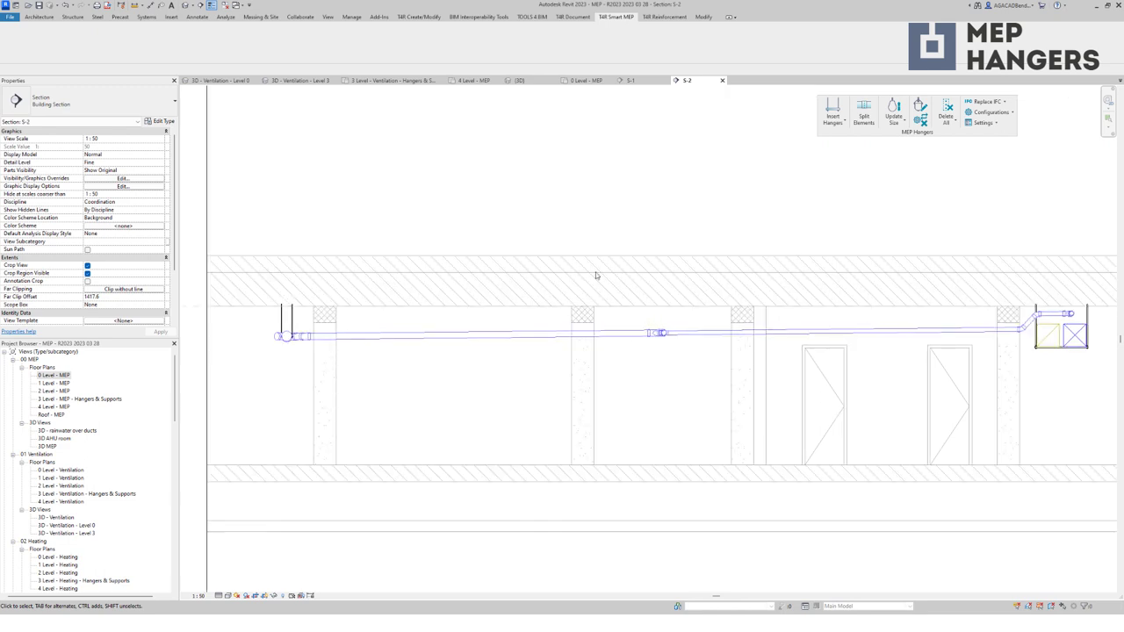
Step: Select the sloped pipe branch plus the adjoining larger pipe in section S-2 and isolate them in 3D with a selection box
{"action": "key", "text": "Tab"}
{"action": "left_click", "coordinate": [702, 331]}
{"action": "left_click", "coordinate": [498, 344], "text": "ctrl"}
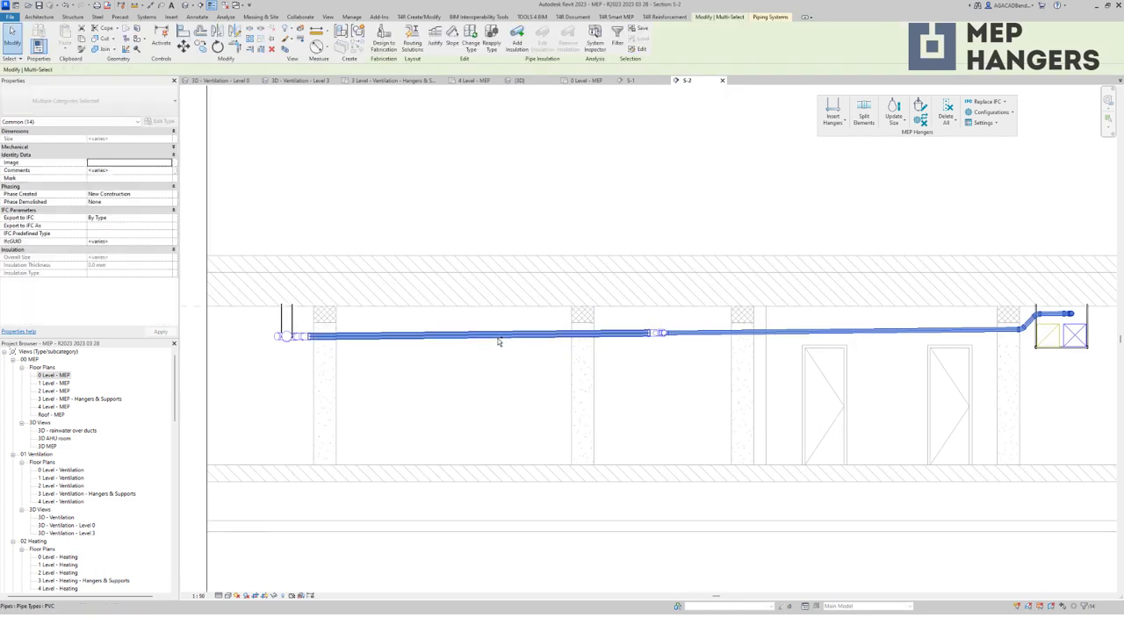
{"action": "left_click", "coordinate": [286, 50]}
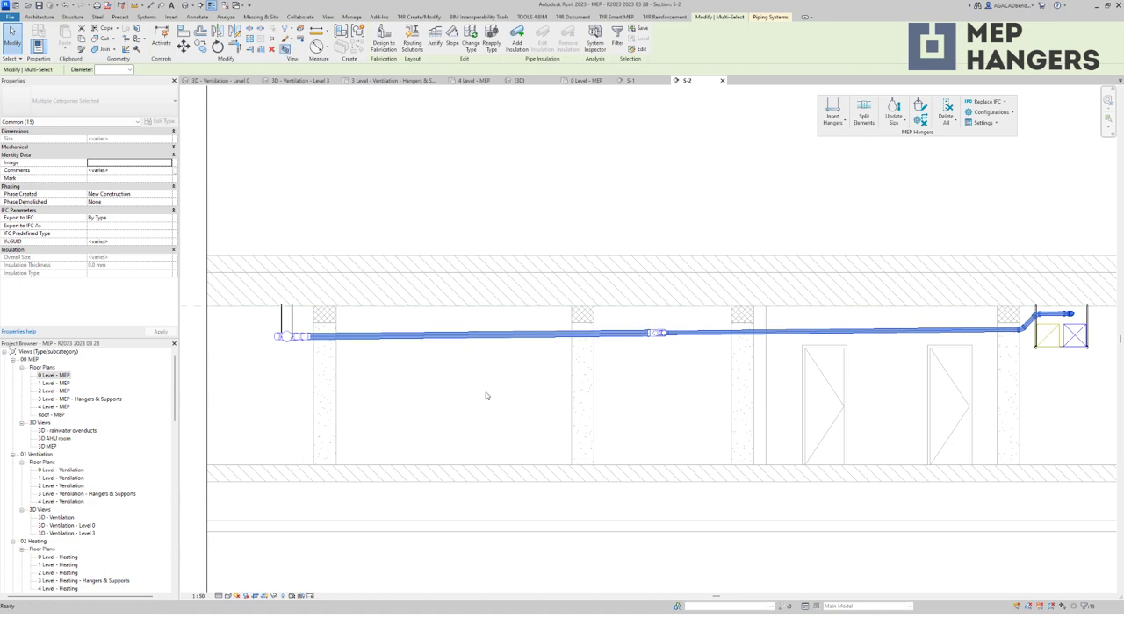
Step: Insert 03 M_Pipes - Floor-Roof-Str Framing (Search Top) hangers on the selected sloped pipe run
{"action": "middle_click_drag", "start_coordinate": [651, 432], "coordinate": [346, 466], "text": "shift"}
{"action": "left_click", "coordinate": [834, 107]}
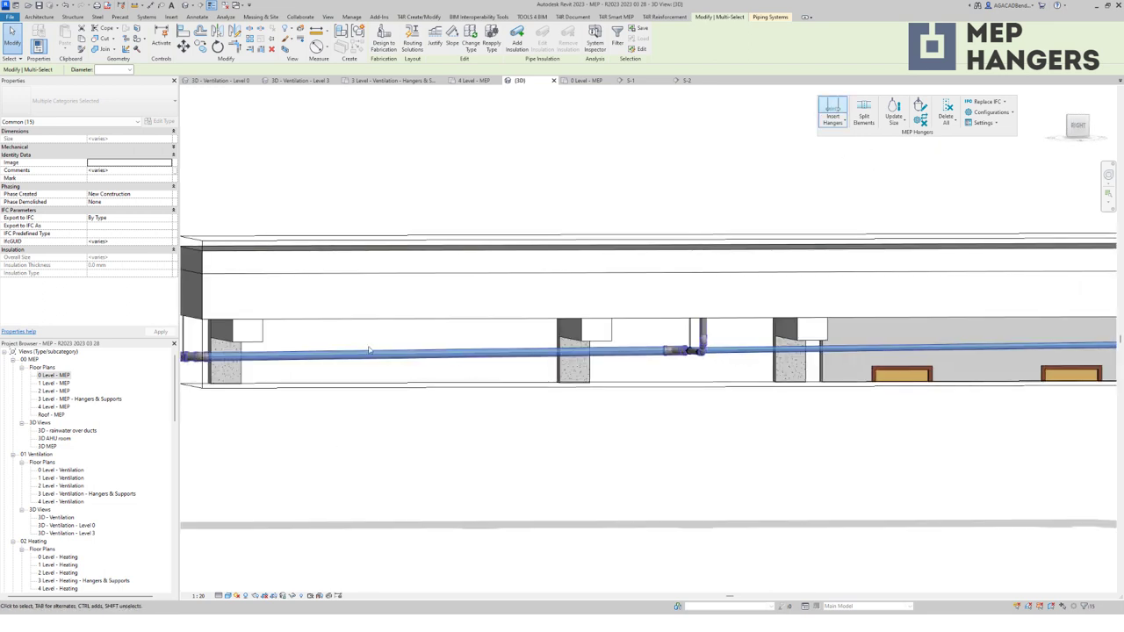
{"action": "left_click", "coordinate": [542, 300]}
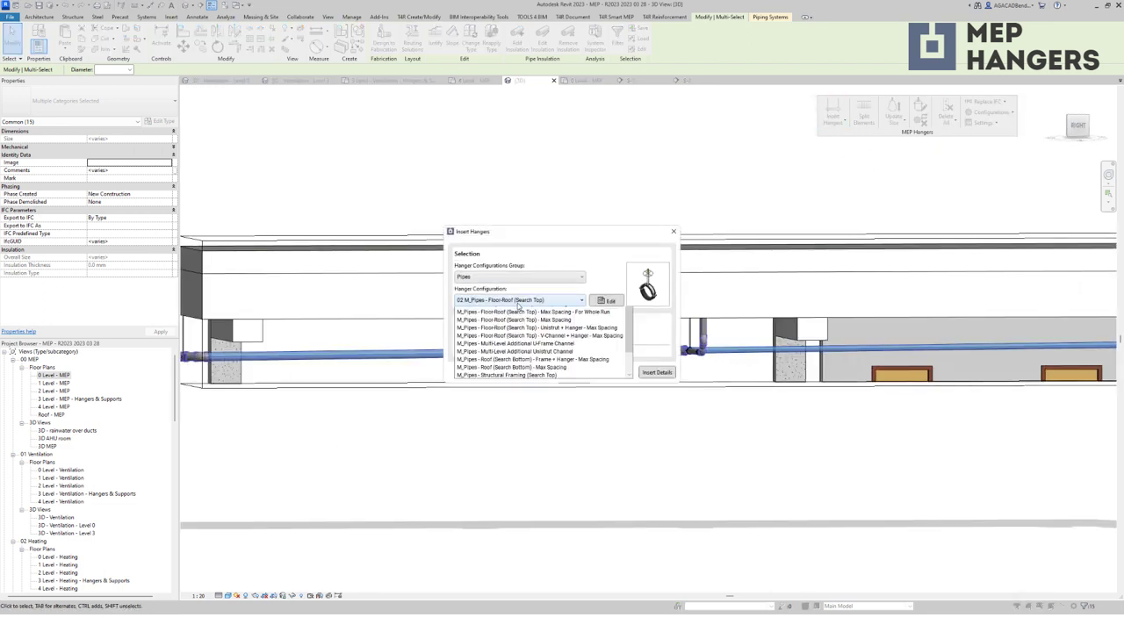
{"action": "left_click", "coordinate": [527, 318]}
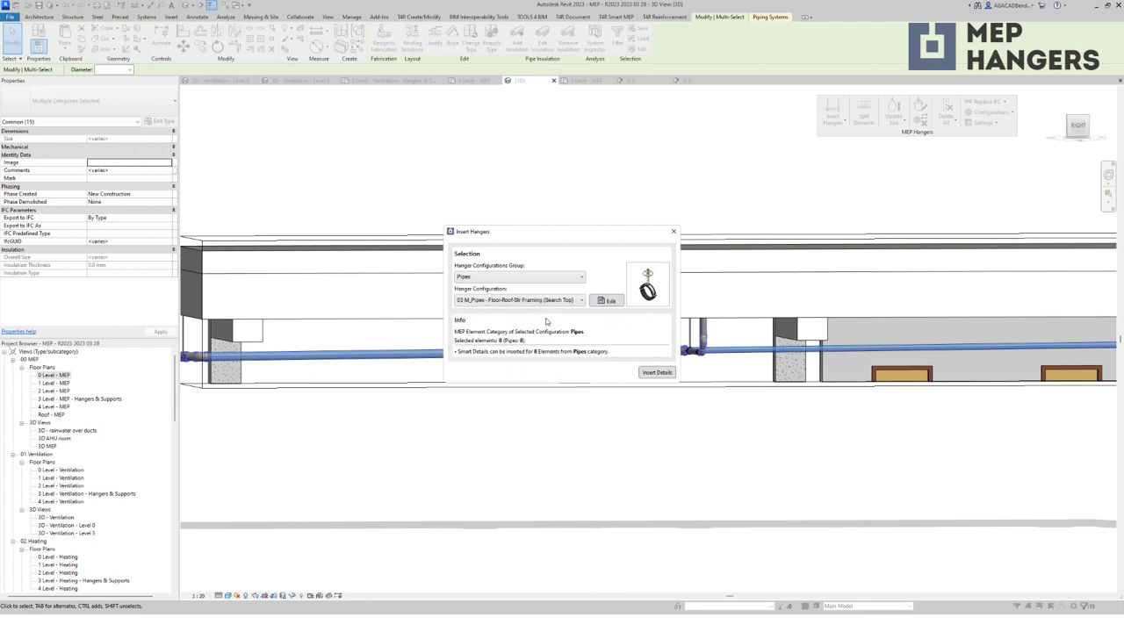
{"action": "left_click", "coordinate": [656, 372]}
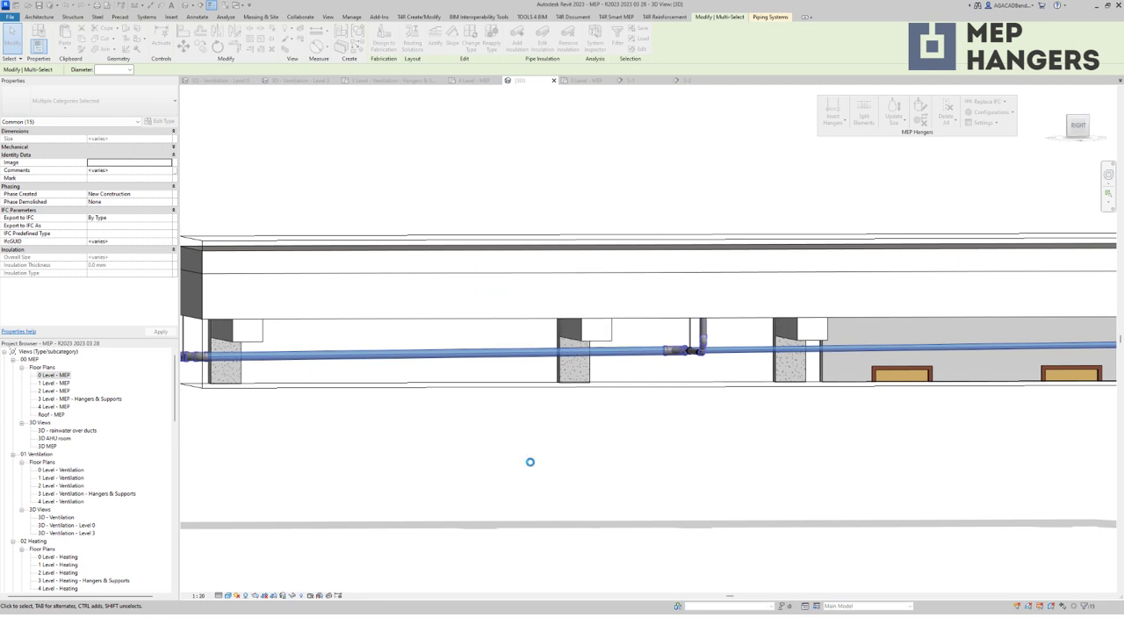
Step: Return to section S-2 and examine the hanger rods along the sloped pipe, including the one under the beam
{"action": "left_click", "coordinate": [685, 80]}
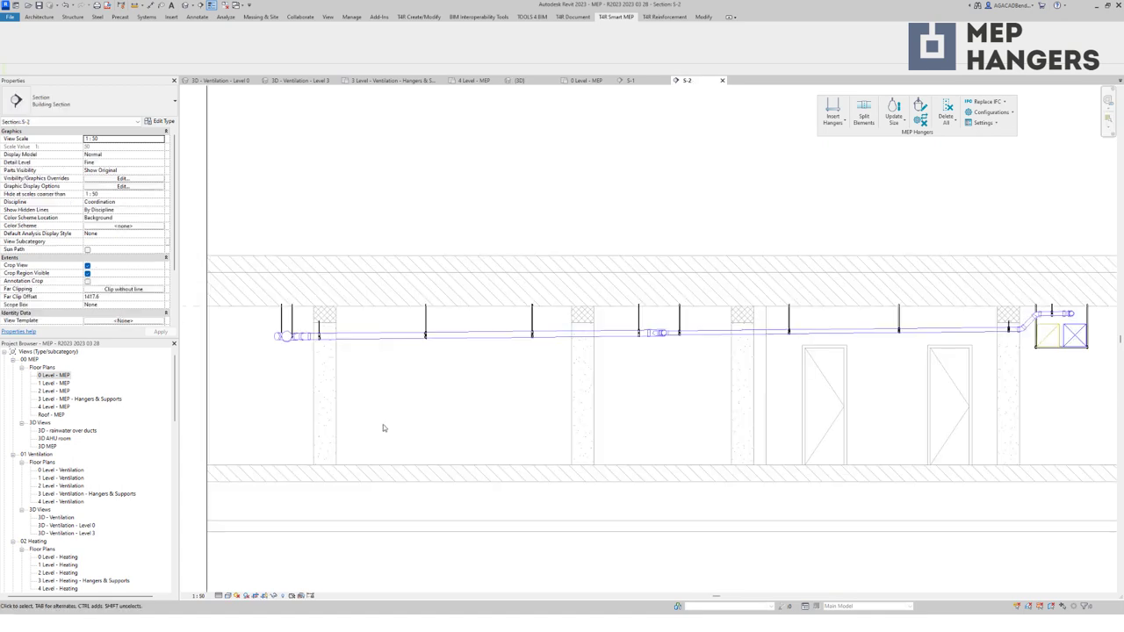
{"action": "scroll", "coordinate": [382, 424], "scroll_direction": "up", "scroll_amount": 4}
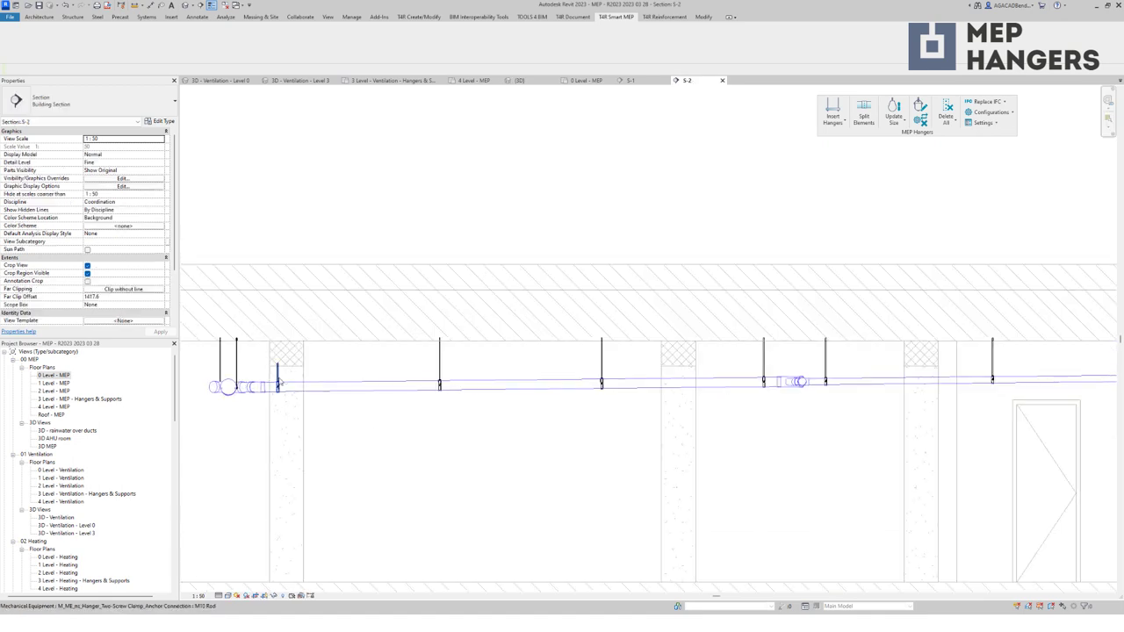
{"action": "left_click", "coordinate": [280, 383]}
{"action": "left_click", "coordinate": [331, 373]}
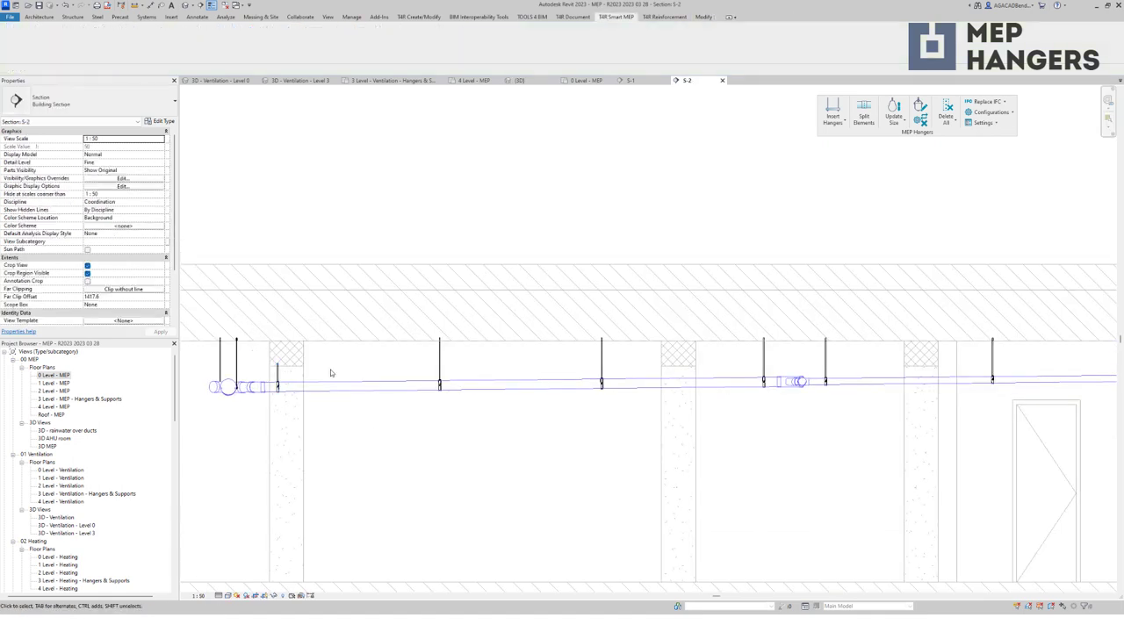
{"action": "scroll", "coordinate": [331, 373], "scroll_direction": "down", "scroll_amount": 2}
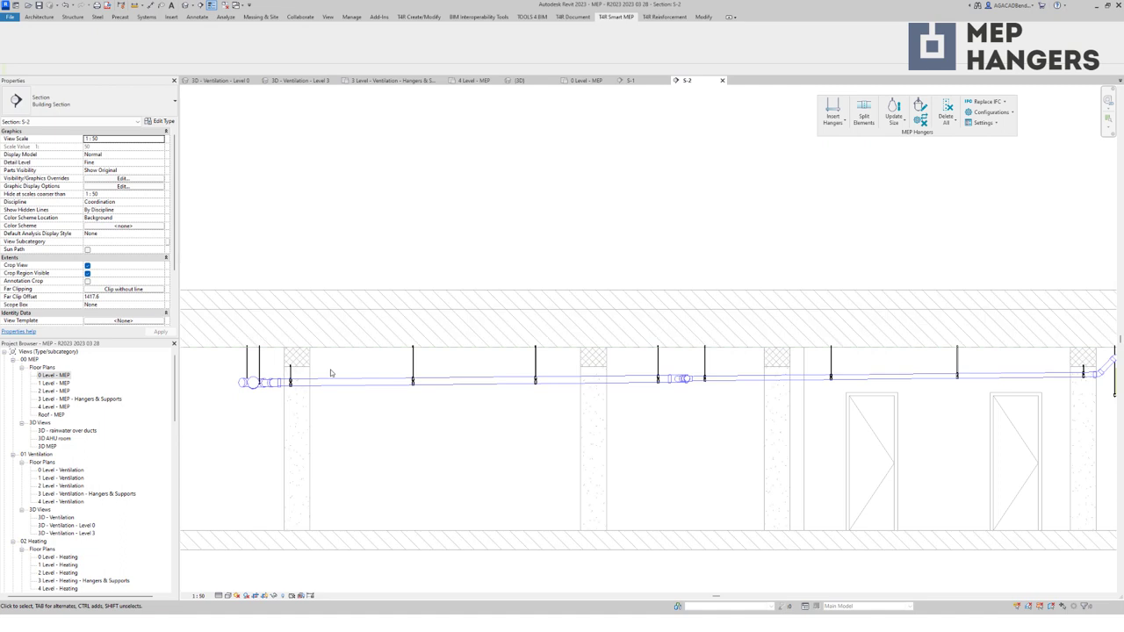
{"action": "scroll", "coordinate": [330, 373], "scroll_direction": "up", "scroll_amount": 1}
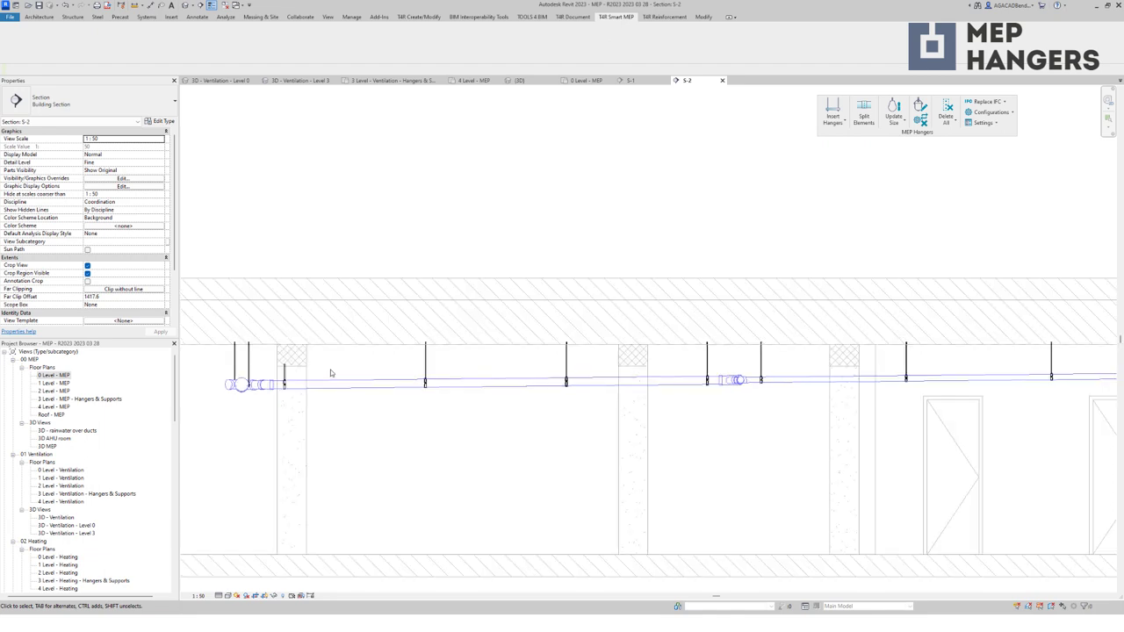
{"action": "scroll", "coordinate": [331, 373], "scroll_direction": "up", "scroll_amount": 1}
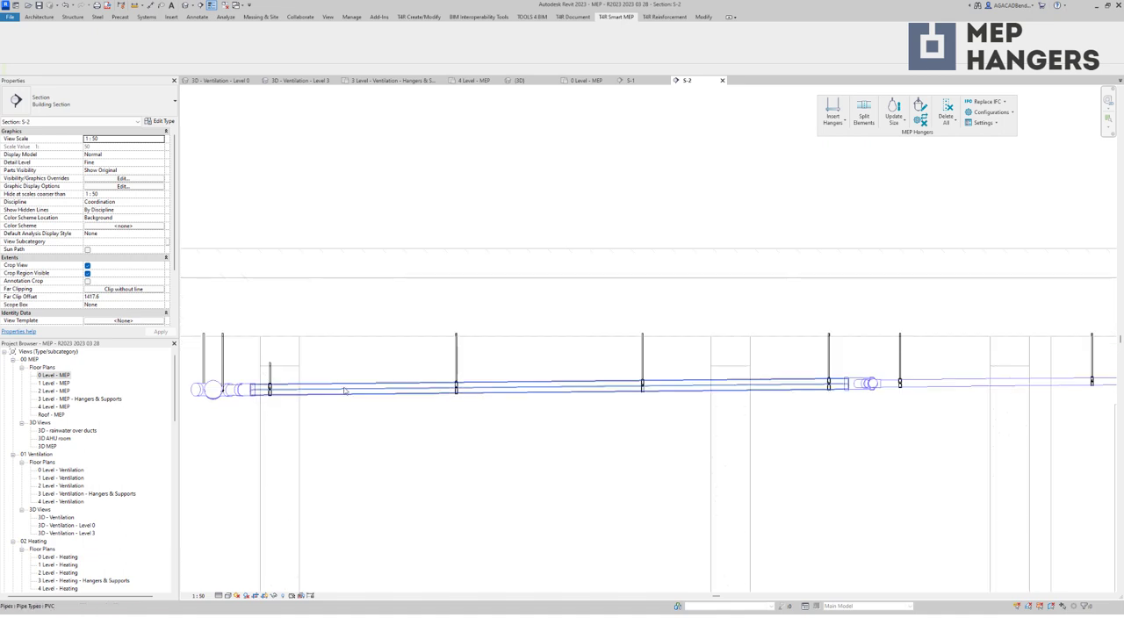
Step: Update the 110 mm pipe's hangers with a different searching rule class so they sit only under the structural framing beams
{"action": "left_click", "coordinate": [308, 388]}
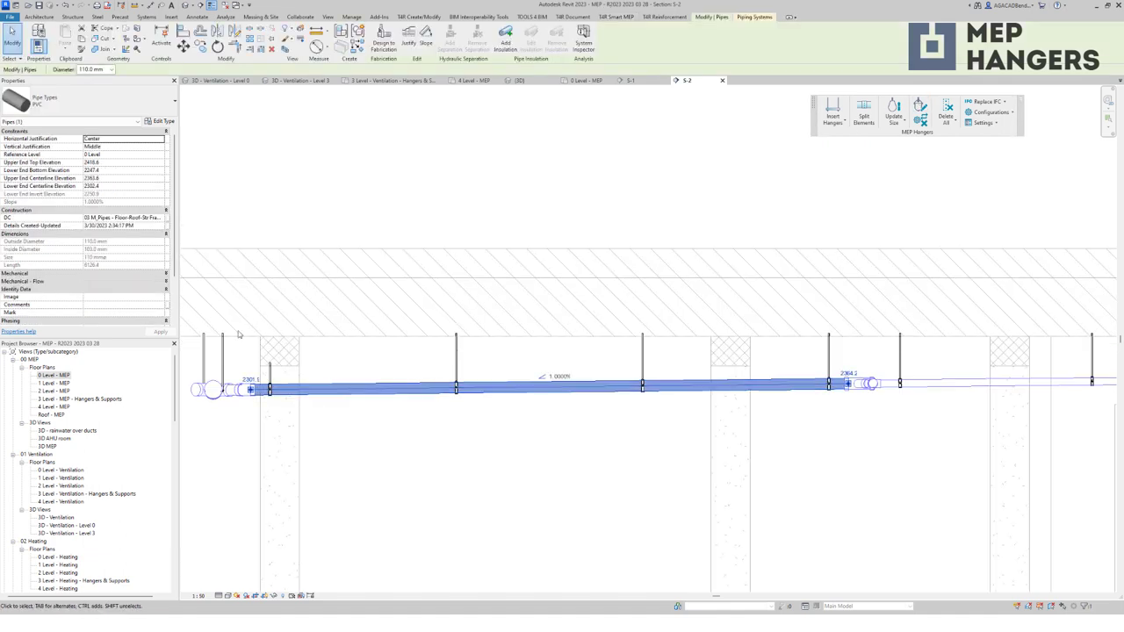
{"action": "left_click", "coordinate": [924, 107]}
{"action": "left_click", "coordinate": [762, 307]}
{"action": "left_click", "coordinate": [755, 326]}
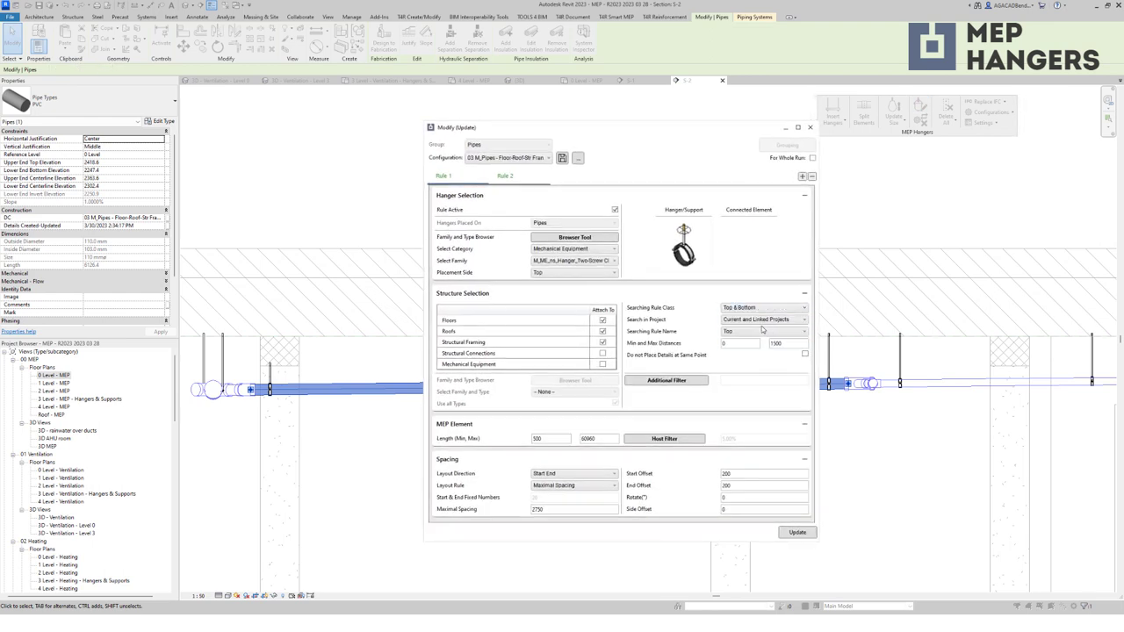
{"action": "left_click", "coordinate": [796, 532]}
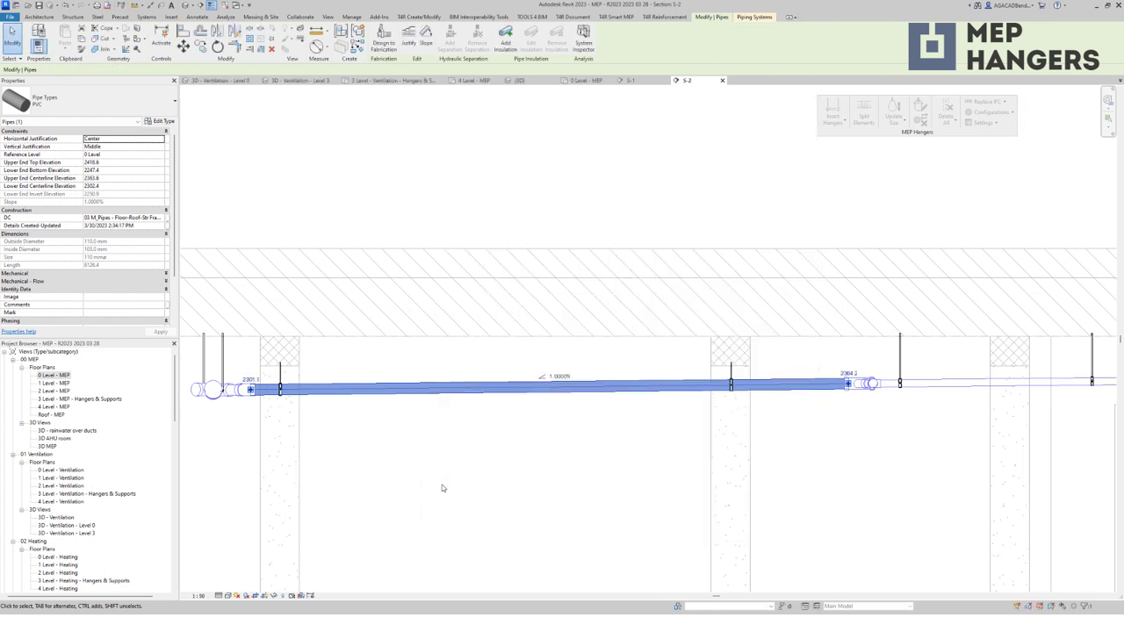
Step: Replace the 75 mm pipe's hangers in section S-2 with 03.1 M_Pipes - Structural Columns (Search Left&Right) hangers
{"action": "scroll", "coordinate": [279, 401], "scroll_direction": "down", "scroll_amount": 2}
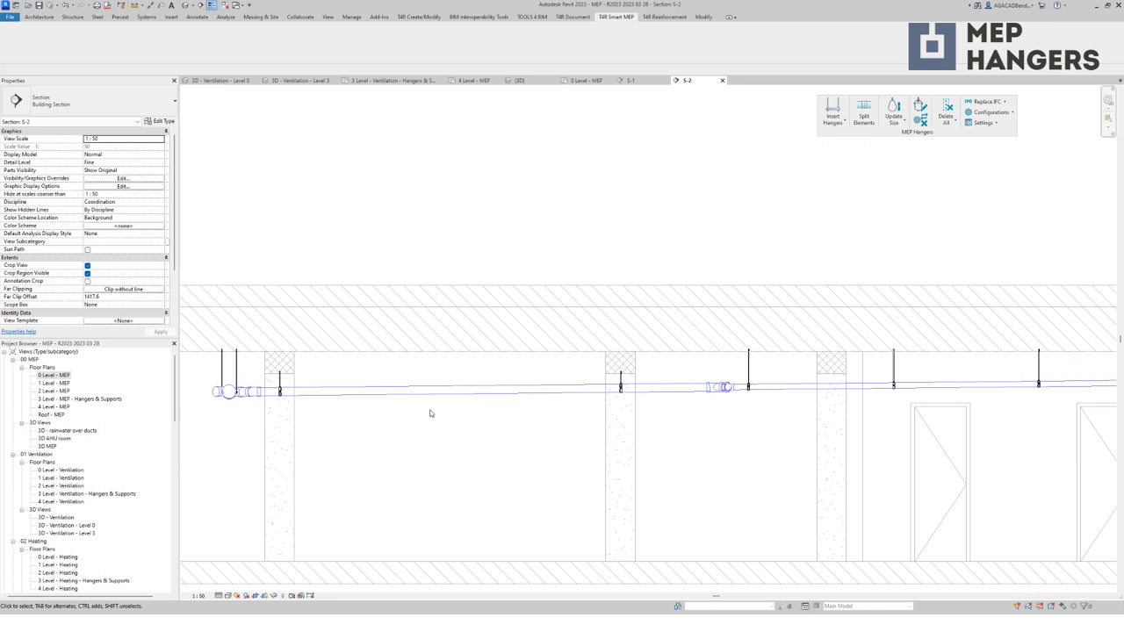
{"action": "middle_click_drag", "start_coordinate": [484, 416], "coordinate": [537, 435]}
{"action": "scroll", "coordinate": [537, 436], "scroll_direction": "up", "scroll_amount": 2}
{"action": "left_click", "coordinate": [507, 392]}
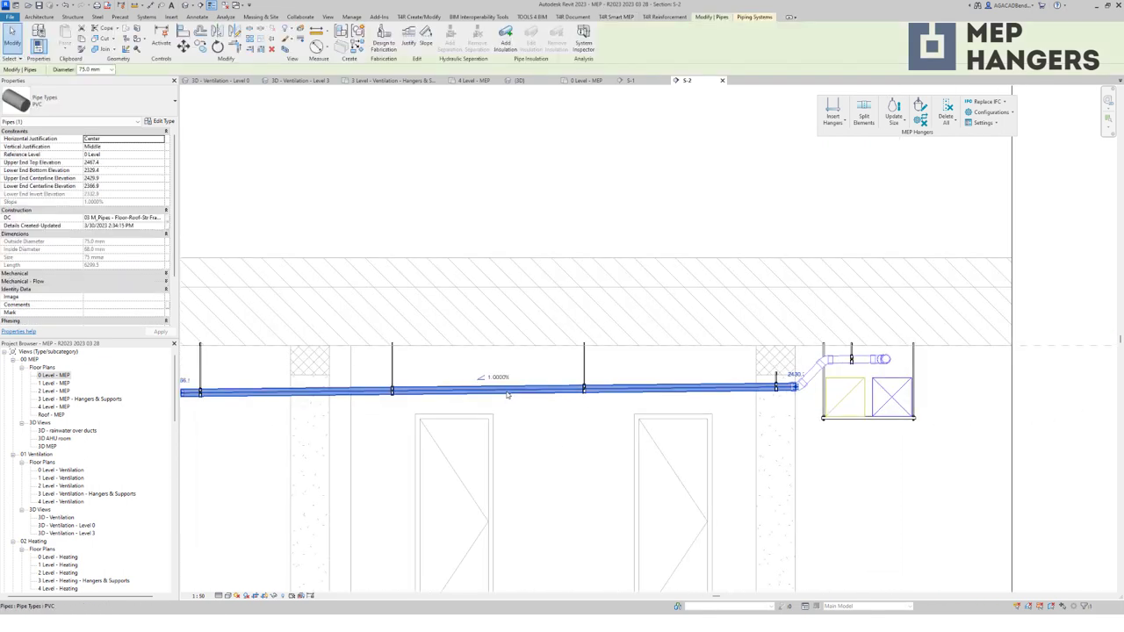
{"action": "left_click", "coordinate": [832, 112]}
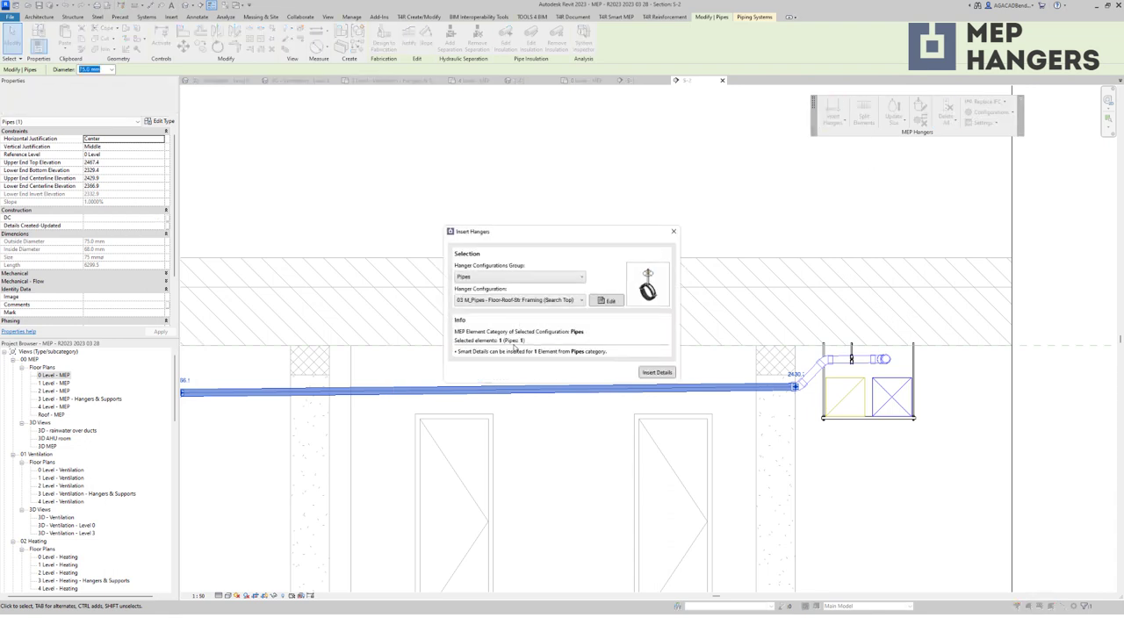
{"action": "left_click", "coordinate": [518, 300]}
{"action": "left_click", "coordinate": [519, 322]}
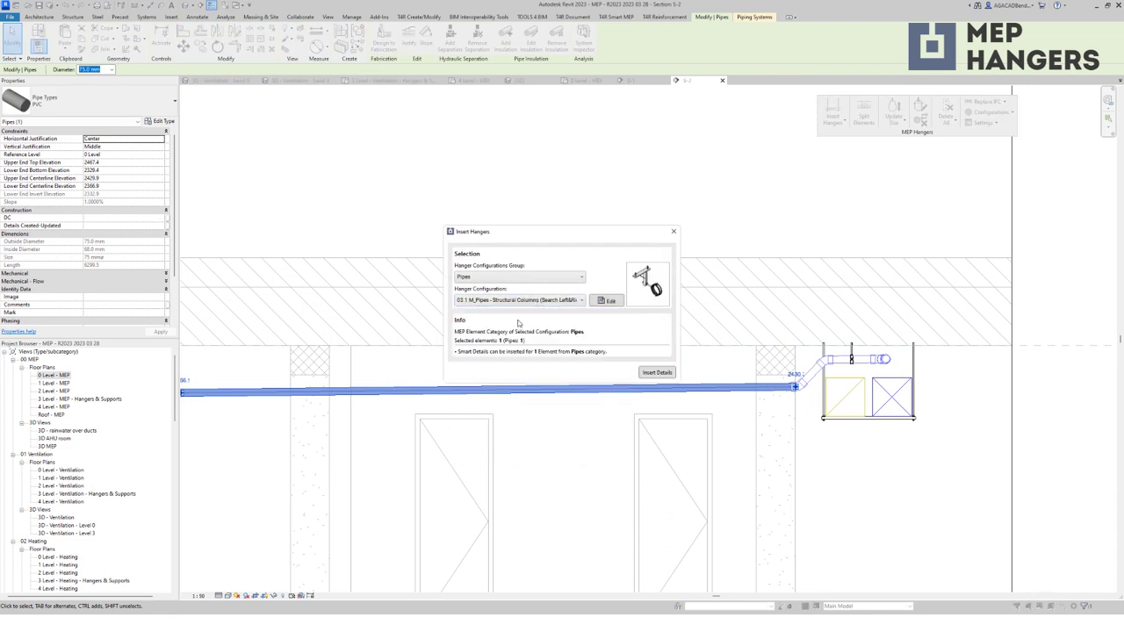
{"action": "left_click", "coordinate": [660, 376]}
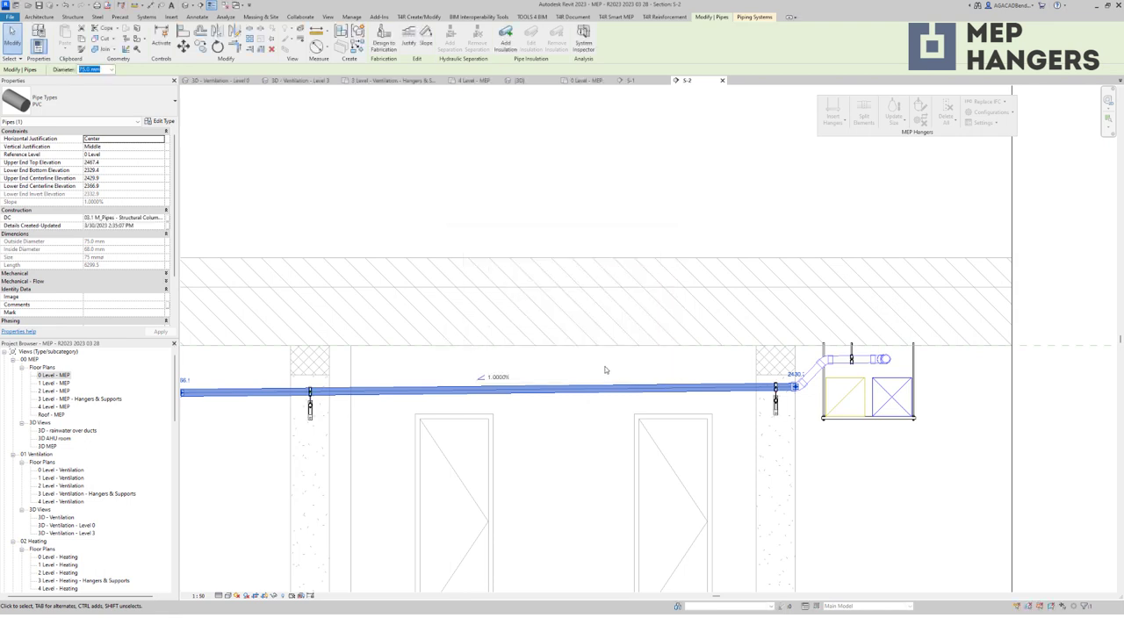
Step: Isolate the 75 mm pipe in 3D with a selection box and inspect the cantilever hanger on the column
{"action": "scroll", "coordinate": [605, 367], "scroll_direction": "down", "scroll_amount": 2}
{"action": "key", "text": "b"}
{"action": "key", "text": "x"}
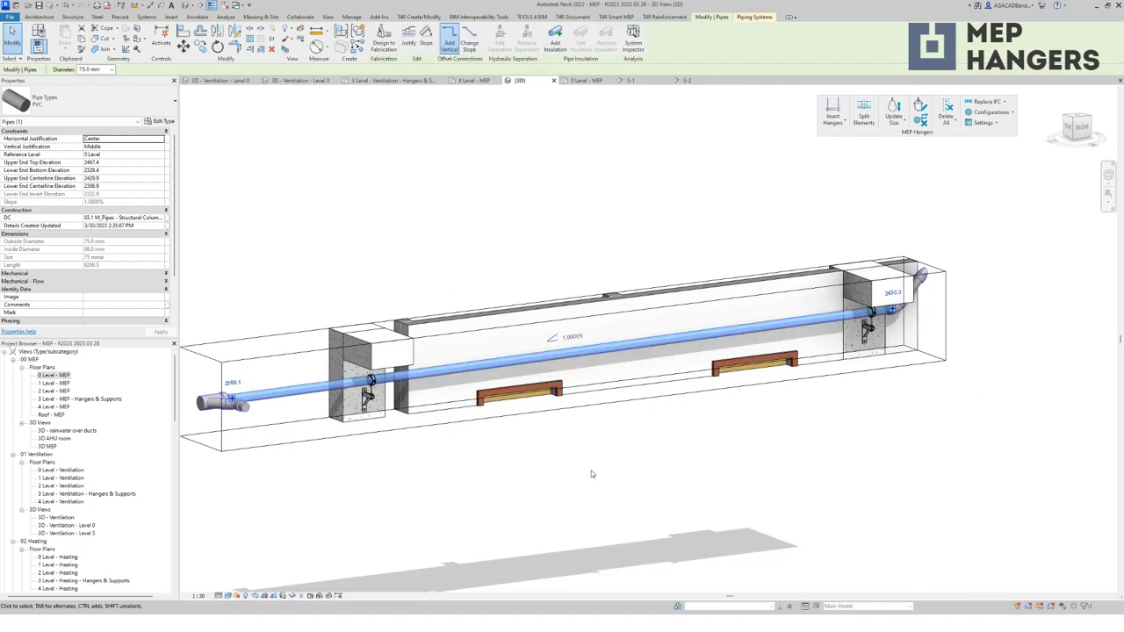
{"action": "key", "text": "Escape"}
{"action": "left_click", "coordinate": [369, 396]}
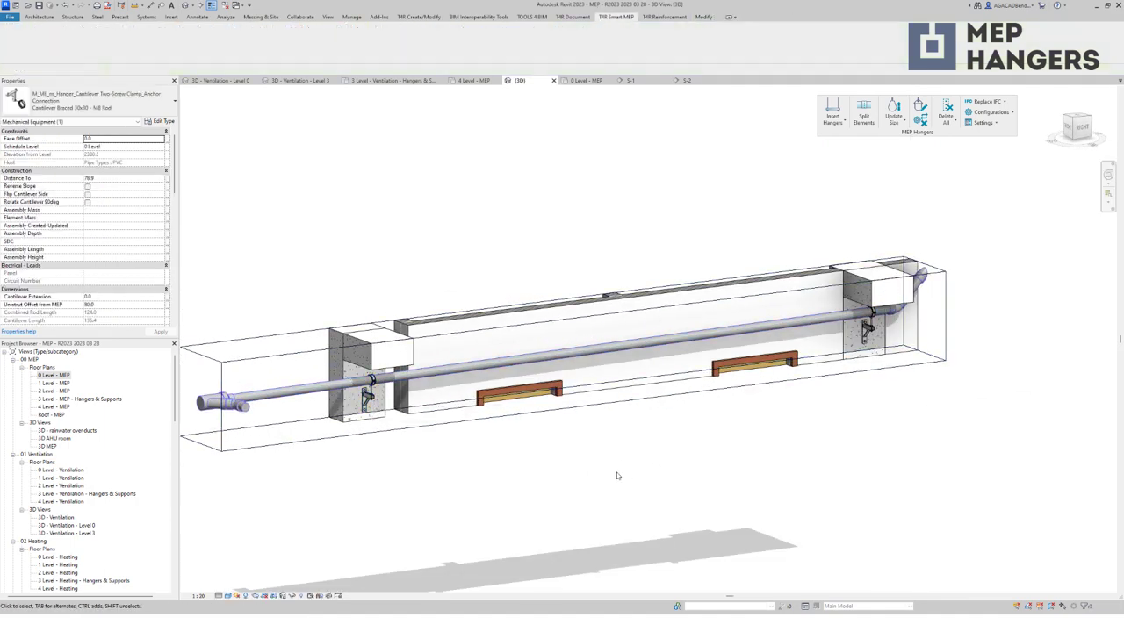
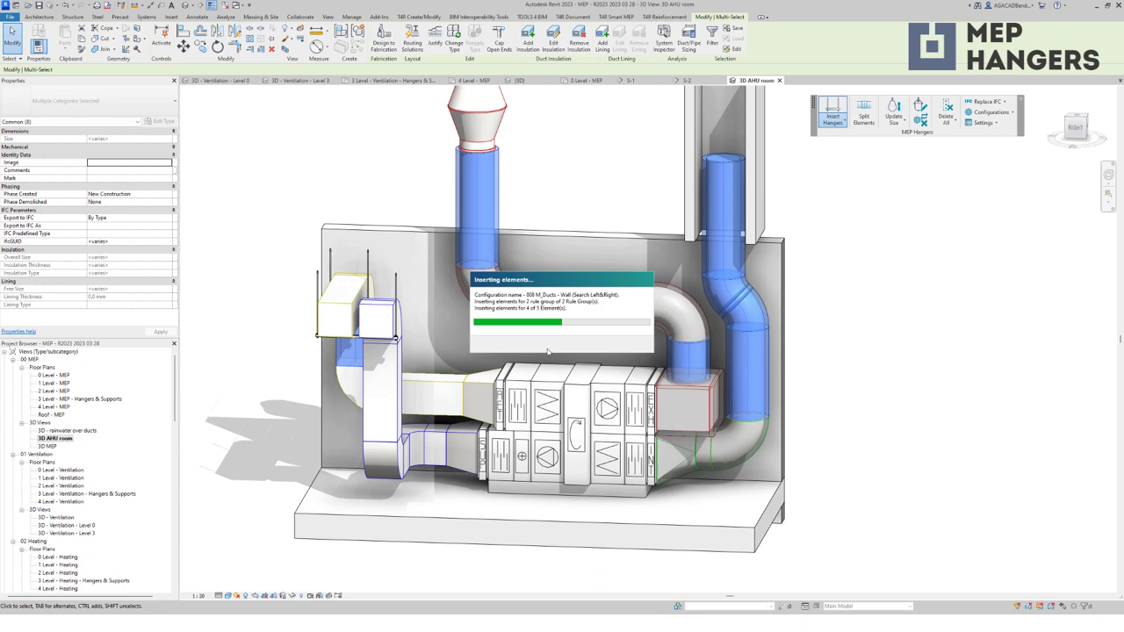
Step: Insert 004 M_Ducts - Floor (Search Bottom) supports under the two upper rectangular ducts on either side of the air handling unit
{"action": "middle_click_drag", "start_coordinate": [518, 340], "coordinate": [595, 362], "text": "shift"}
{"action": "key", "text": "Escape"}
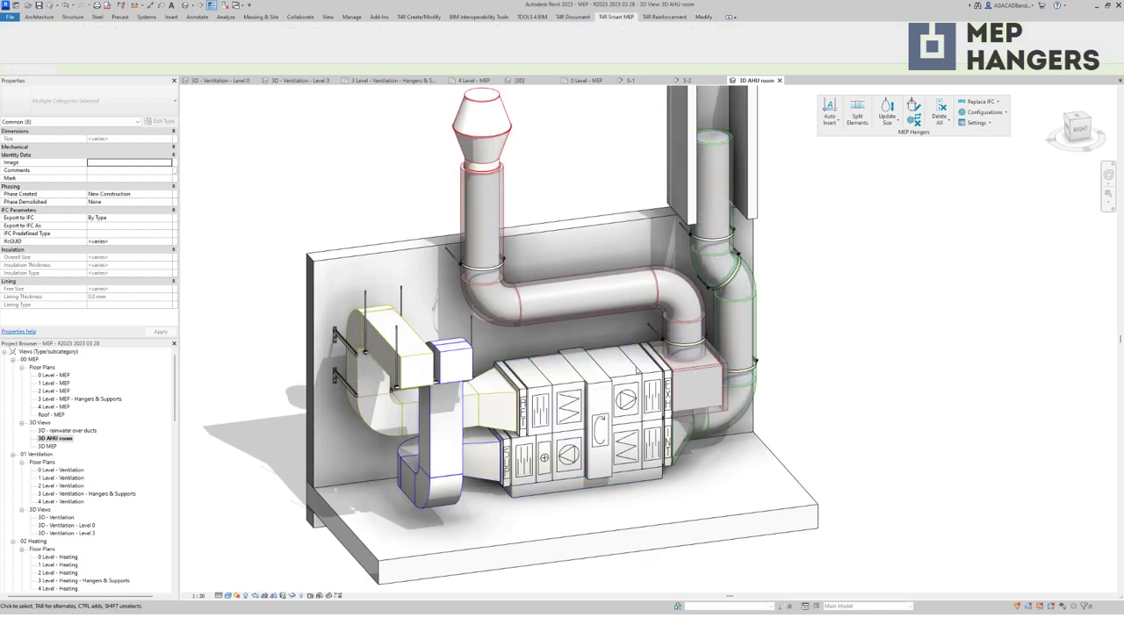
{"action": "scroll", "coordinate": [670, 399], "scroll_direction": "up", "scroll_amount": 5}
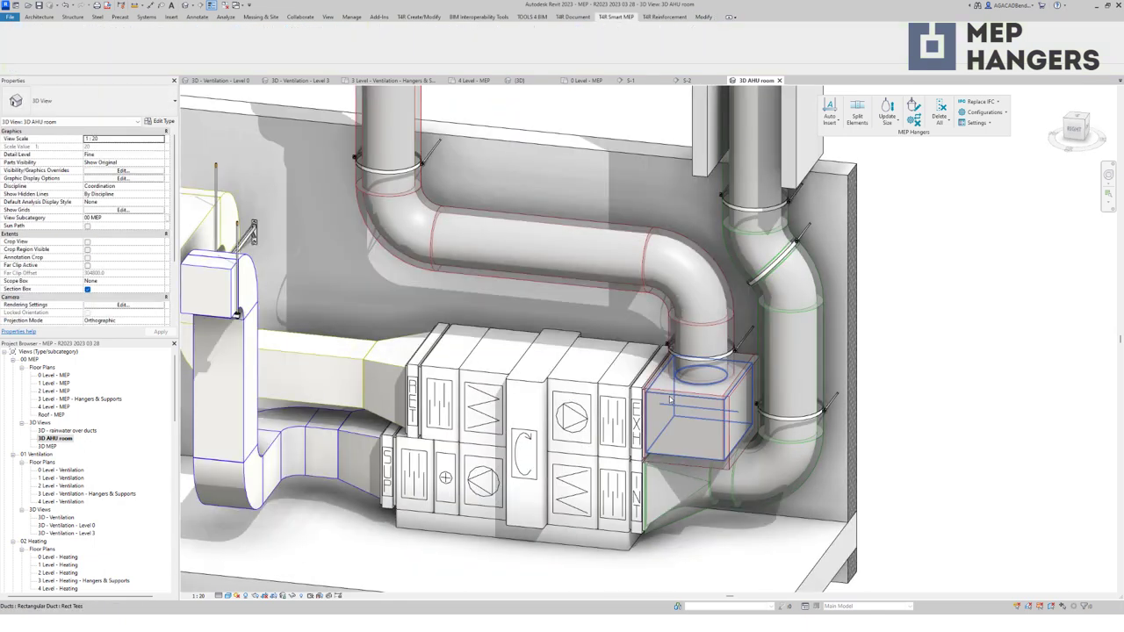
{"action": "left_click", "coordinate": [670, 400]}
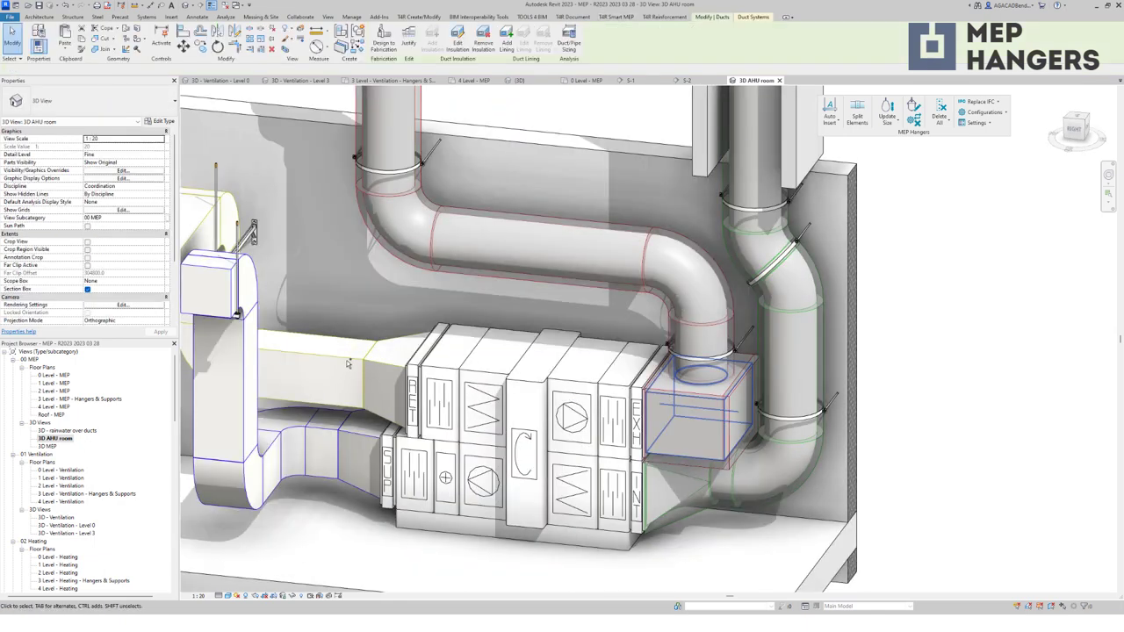
{"action": "left_click", "coordinate": [345, 342], "text": "ctrl"}
{"action": "scroll", "coordinate": [345, 338], "scroll_direction": "down", "scroll_amount": 3}
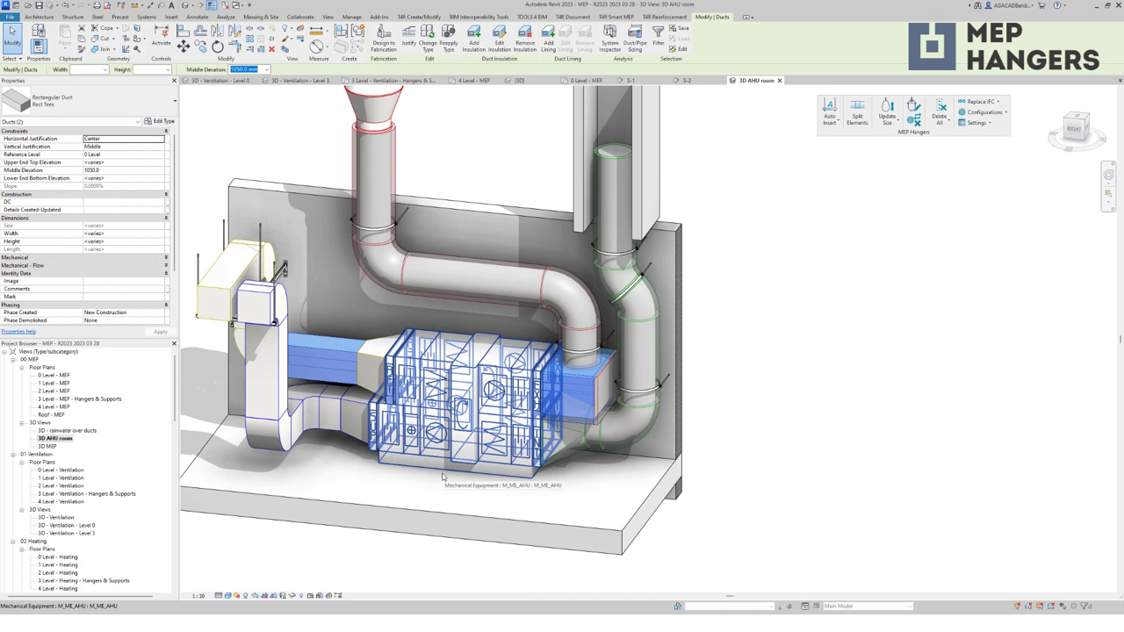
{"action": "left_click", "coordinate": [829, 112]}
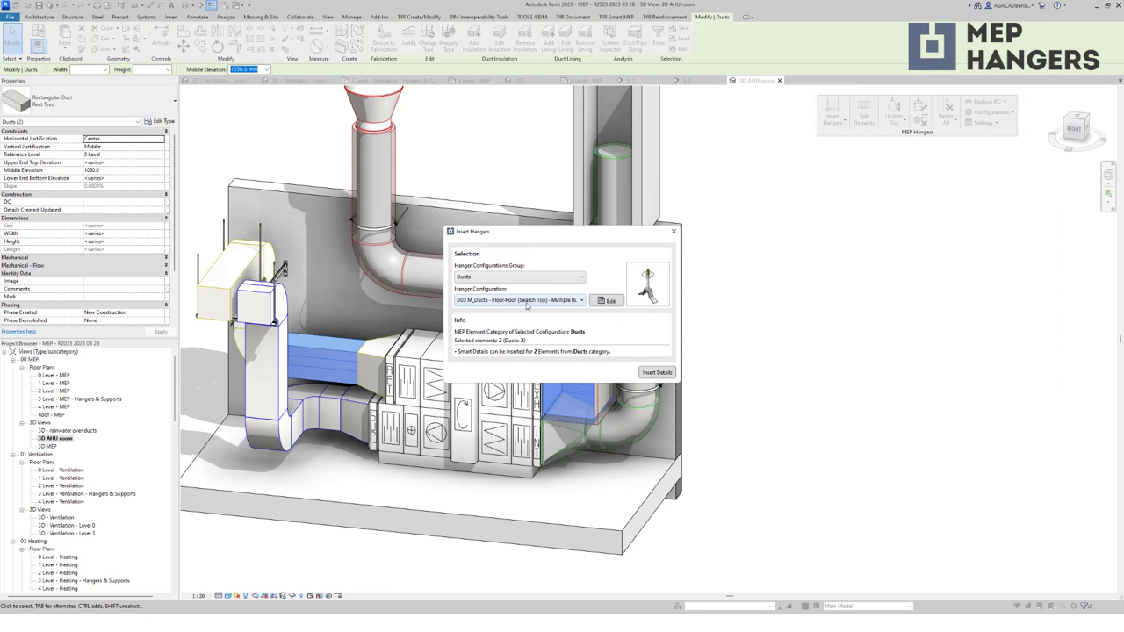
{"action": "left_click", "coordinate": [527, 299]}
{"action": "left_click", "coordinate": [547, 334]}
{"action": "left_click", "coordinate": [657, 372]}
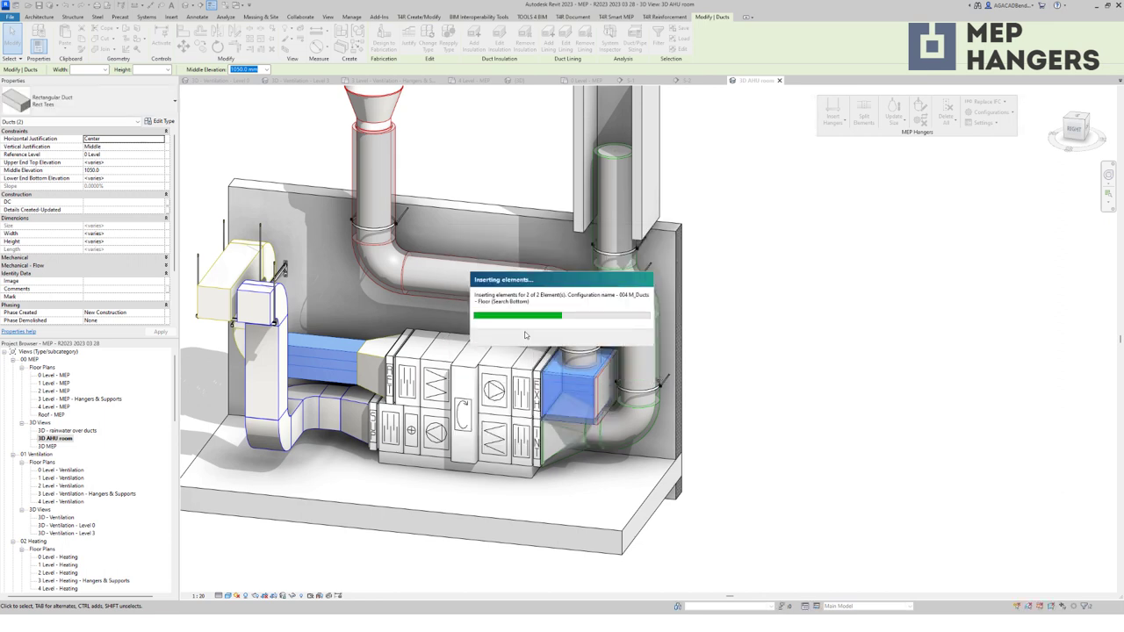
{"action": "scroll", "coordinate": [658, 509], "scroll_direction": "up", "scroll_amount": 2}
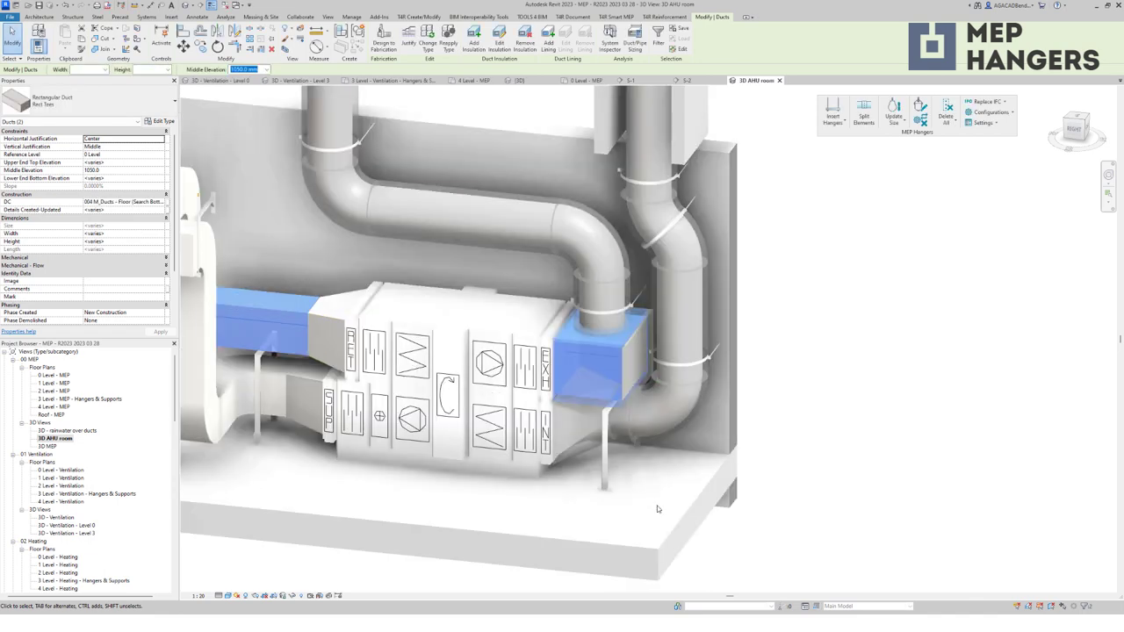
{"action": "scroll", "coordinate": [615, 513], "scroll_direction": "down", "scroll_amount": 1}
{"action": "key", "text": "Escape"}
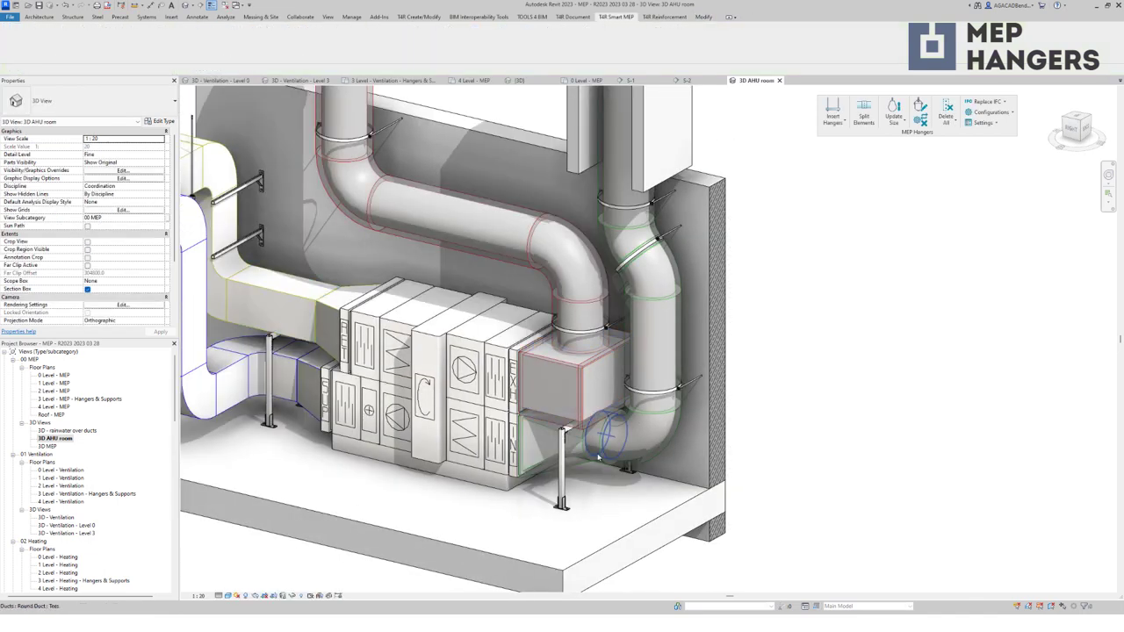
Step: Add 005 M_Ducts - Multi-Level Additional U-Frame Channel supports to the lower rectangular duct and lower round duct beside the air handling unit
{"action": "left_click", "coordinate": [302, 373], "text": "ctrl"}
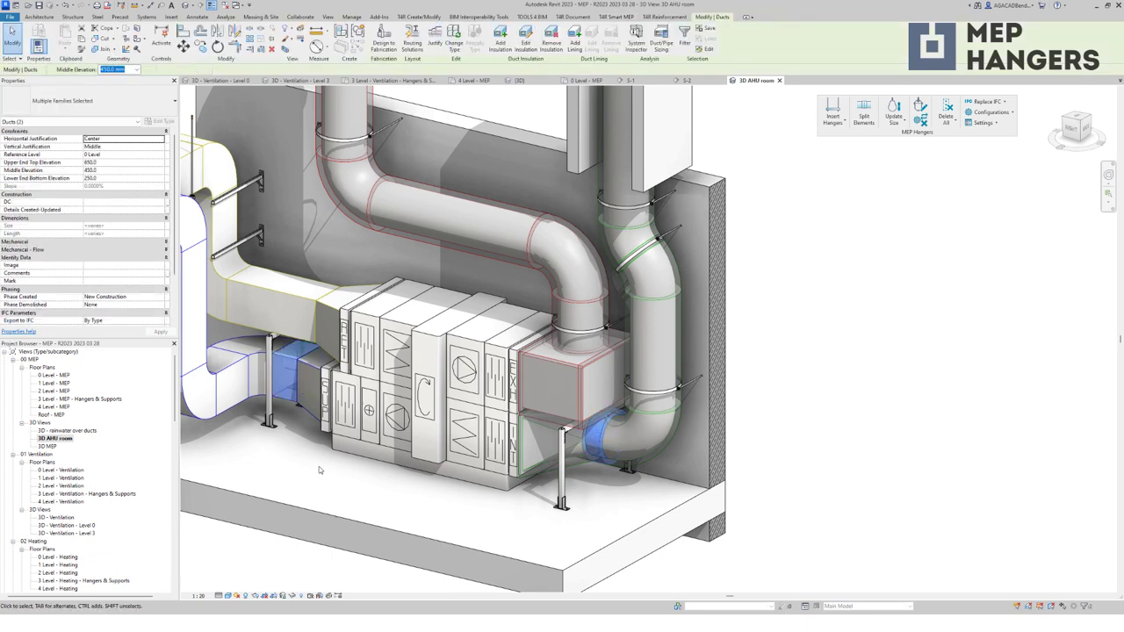
{"action": "scroll", "coordinate": [320, 468], "scroll_direction": "up", "scroll_amount": 1}
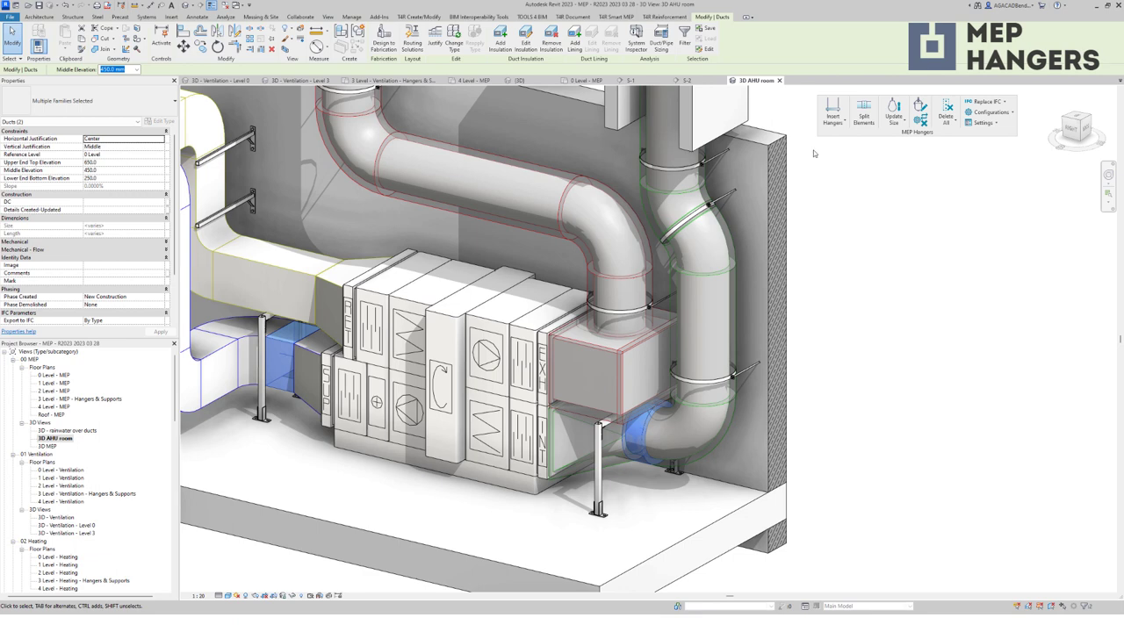
{"action": "left_click", "coordinate": [834, 109]}
{"action": "left_click", "coordinate": [562, 300]}
{"action": "left_click", "coordinate": [566, 343]}
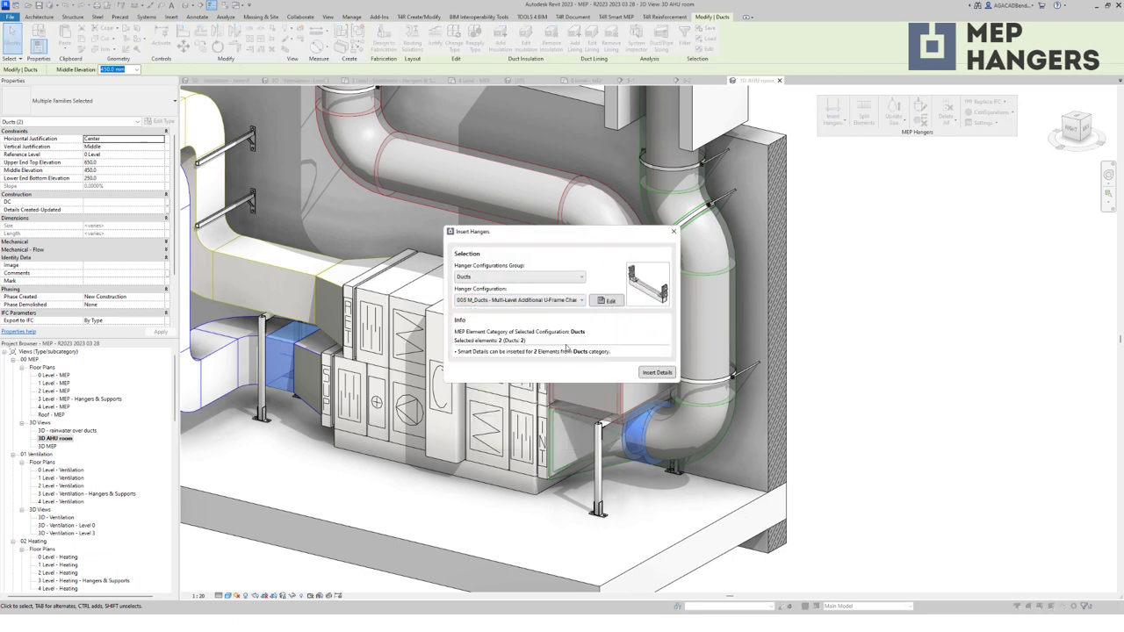
{"action": "left_click", "coordinate": [654, 373]}
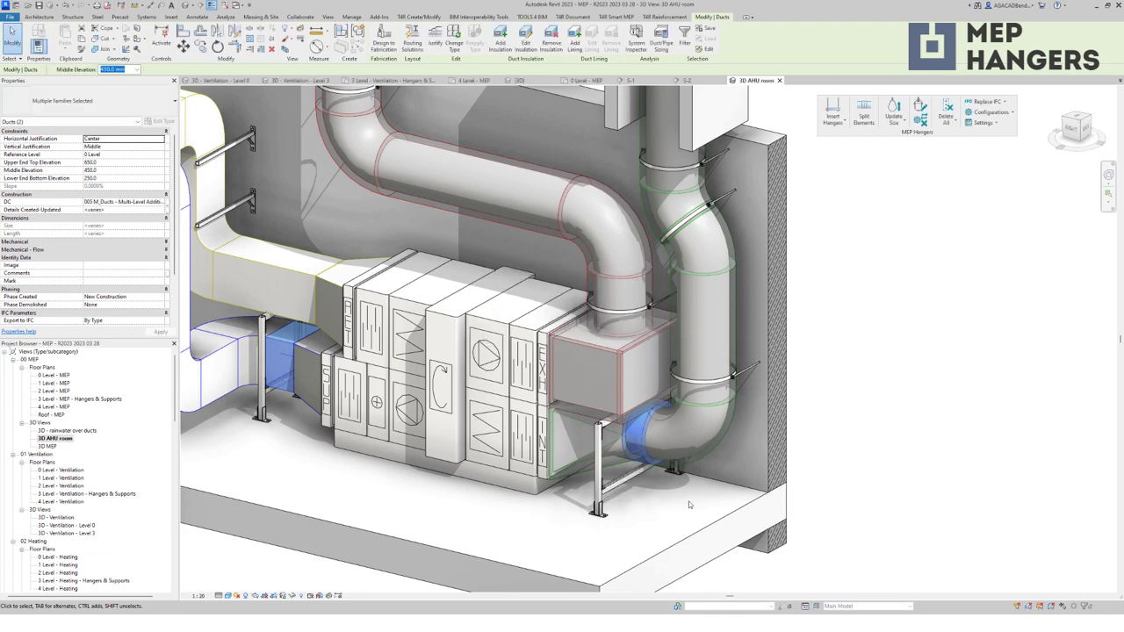
{"action": "scroll", "coordinate": [689, 504], "scroll_direction": "up", "scroll_amount": 5}
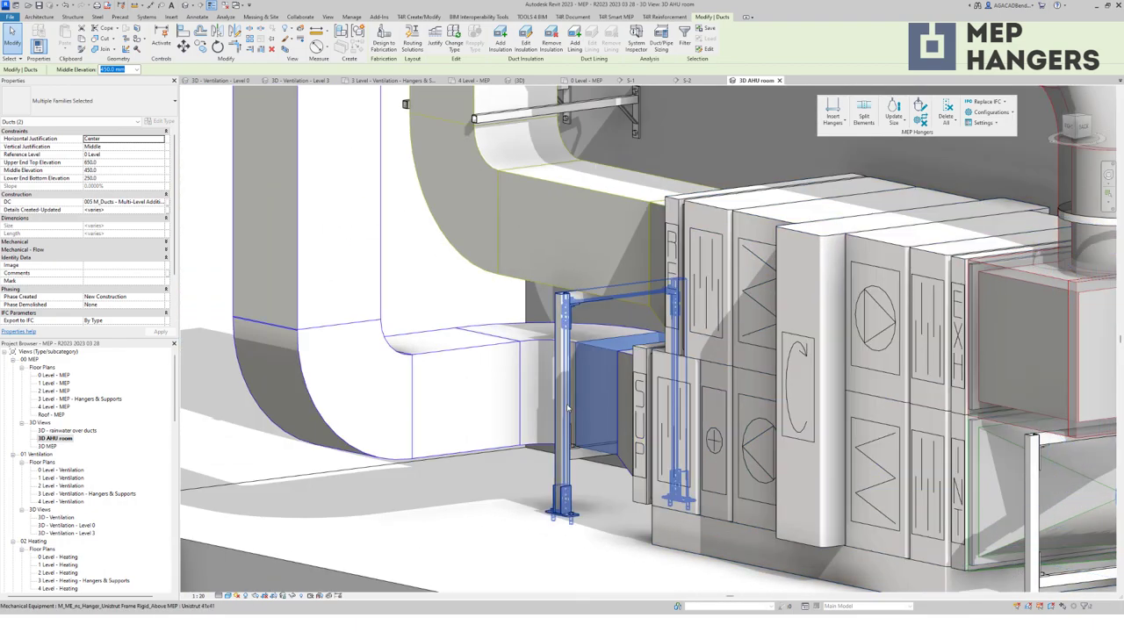
{"action": "scroll", "coordinate": [566, 518], "scroll_direction": "down", "scroll_amount": 3}
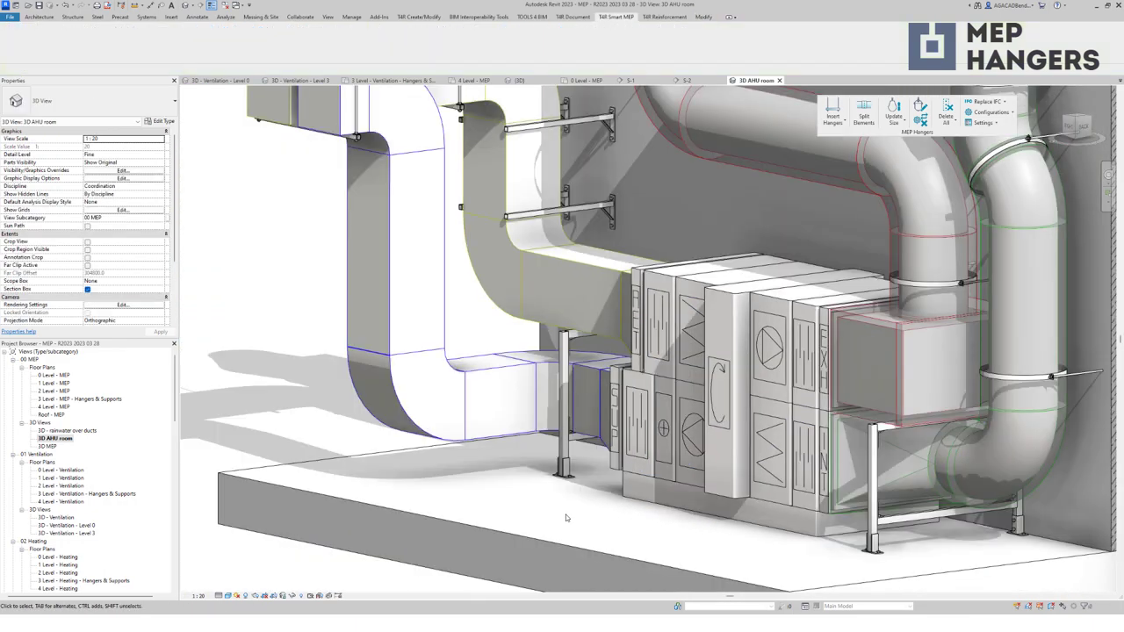
Step: Insert 006 M_Ducts - Wall (Search Left&Right) - Cantilevers supports on the horizontal 400 mm round duct above the air handling unit
{"action": "middle_click_drag", "start_coordinate": [504, 447], "coordinate": [667, 239], "text": "shift"}
{"action": "scroll", "coordinate": [667, 240], "scroll_direction": "down", "scroll_amount": 3}
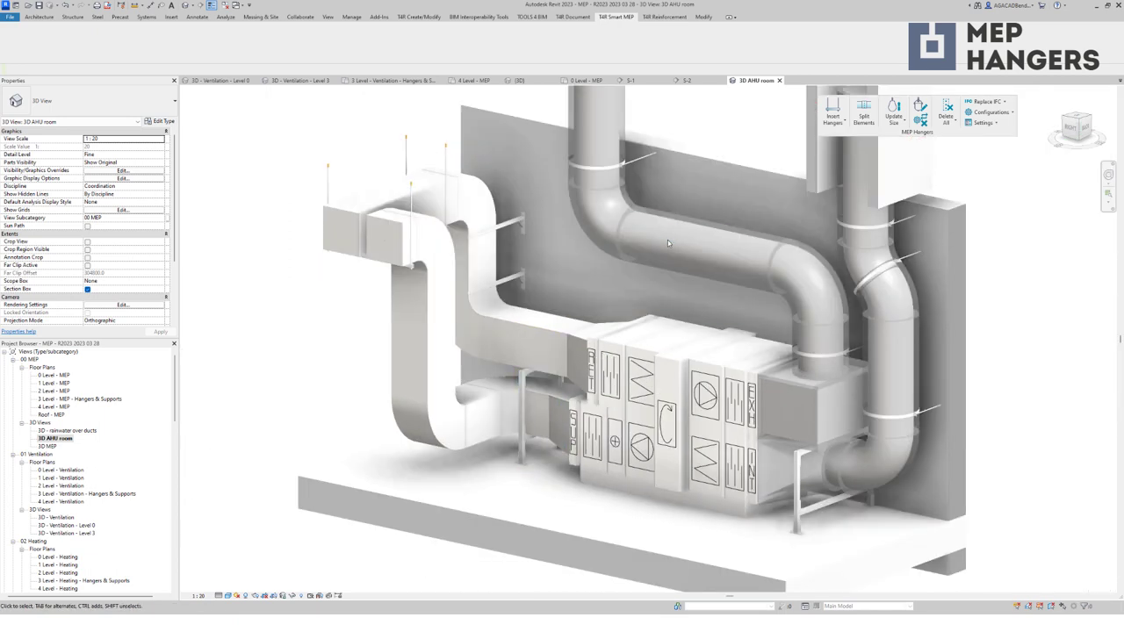
{"action": "left_click", "coordinate": [681, 272]}
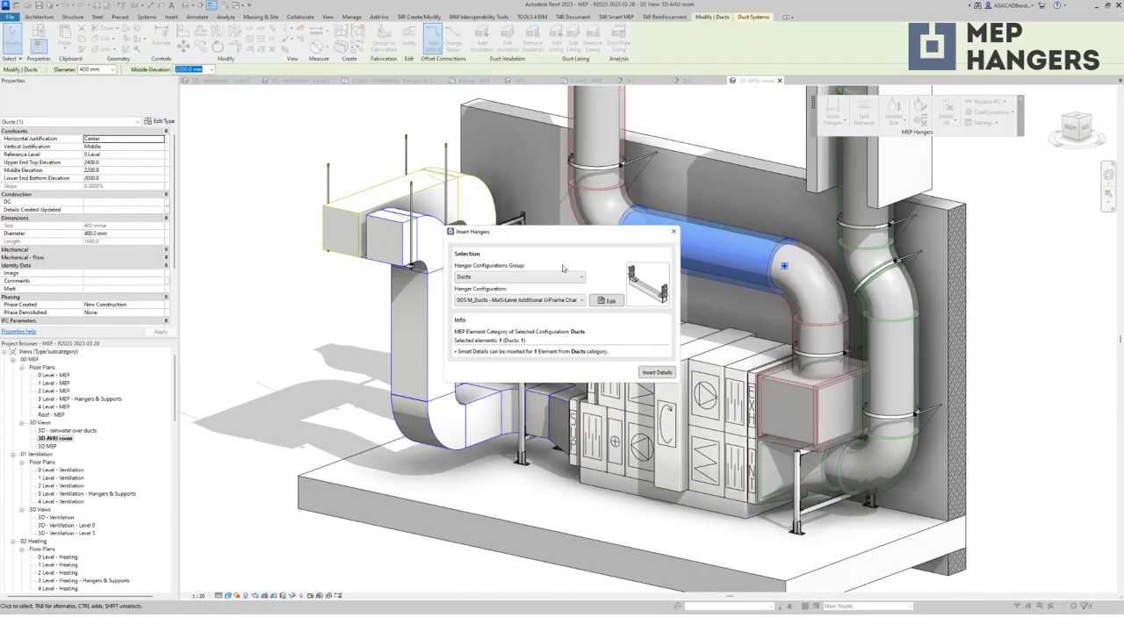
{"action": "left_click", "coordinate": [527, 300]}
{"action": "left_click", "coordinate": [539, 351]}
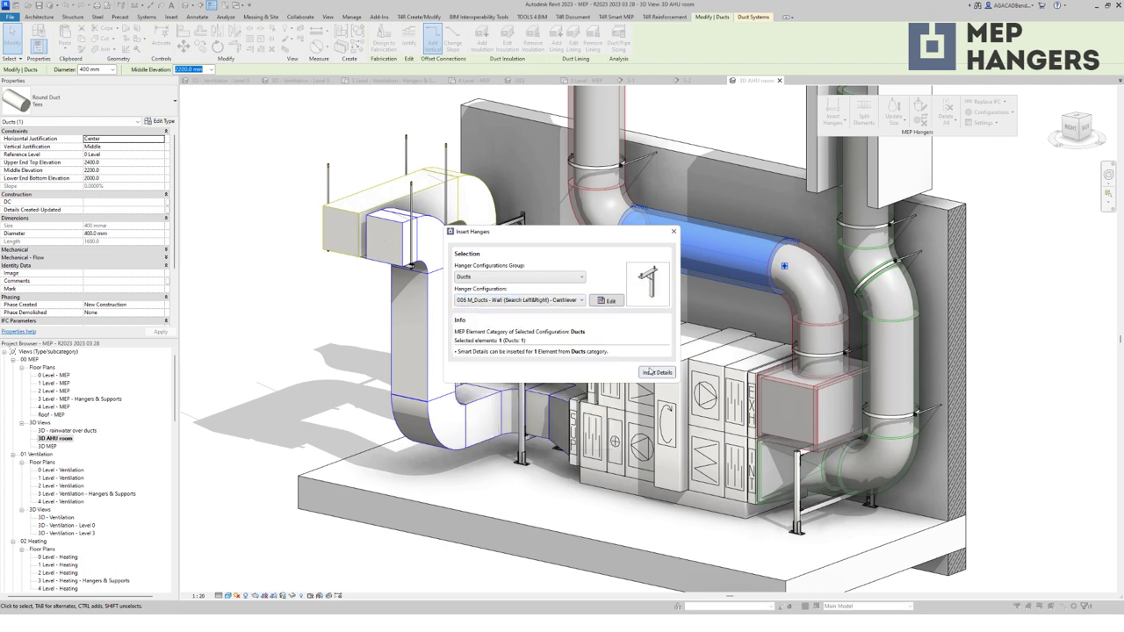
{"action": "left_click", "coordinate": [655, 372]}
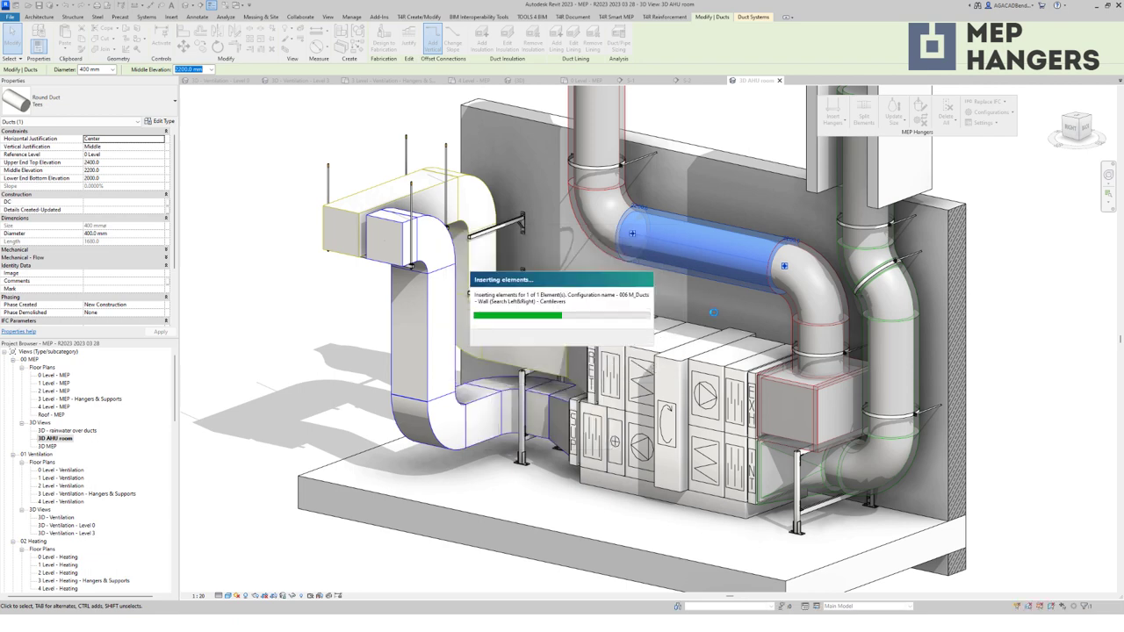
Step: Flip the cantilever side of both new wall cantilevers under the round duct and set their Unistrut Offset from MEP to 100
{"action": "left_click", "coordinate": [634, 276]}
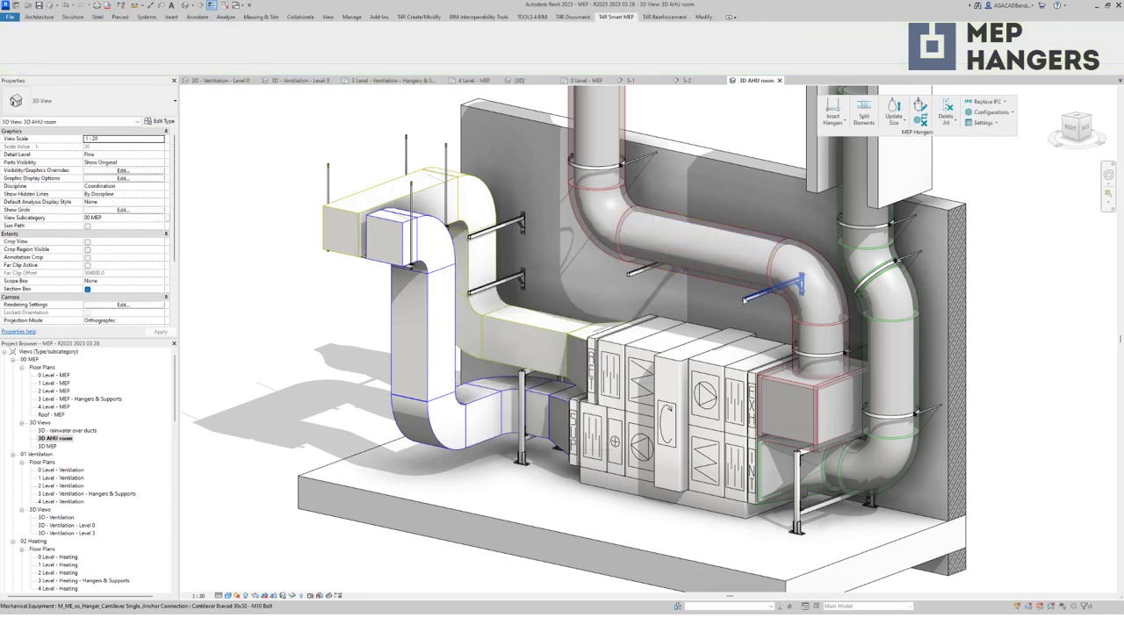
{"action": "left_click", "coordinate": [634, 277], "text": "ctrl"}
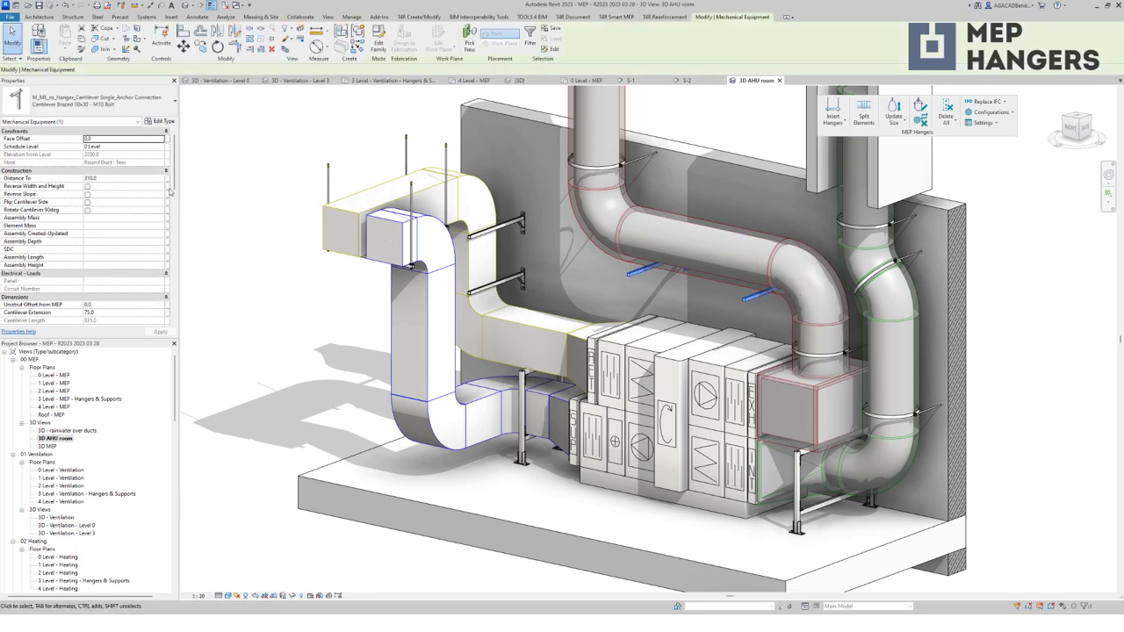
{"action": "left_click", "coordinate": [87, 202]}
{"action": "scroll", "coordinate": [114, 269], "scroll_direction": "down", "scroll_amount": 2}
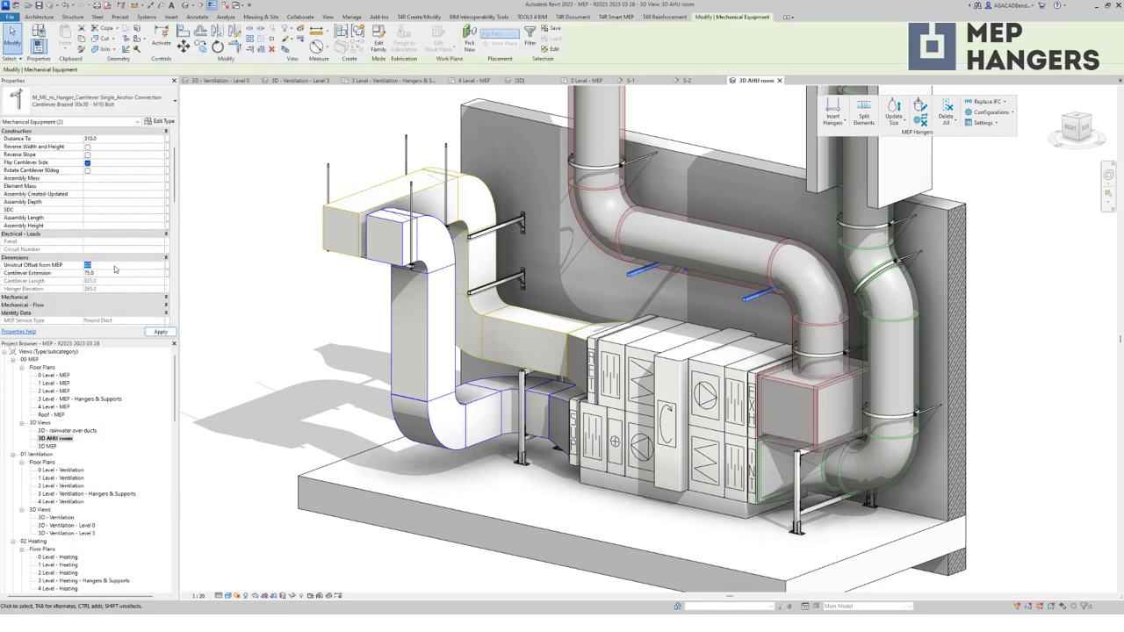
{"action": "left_click", "coordinate": [117, 265]}
{"action": "type", "text": "100"}
{"action": "key", "text": "Return"}
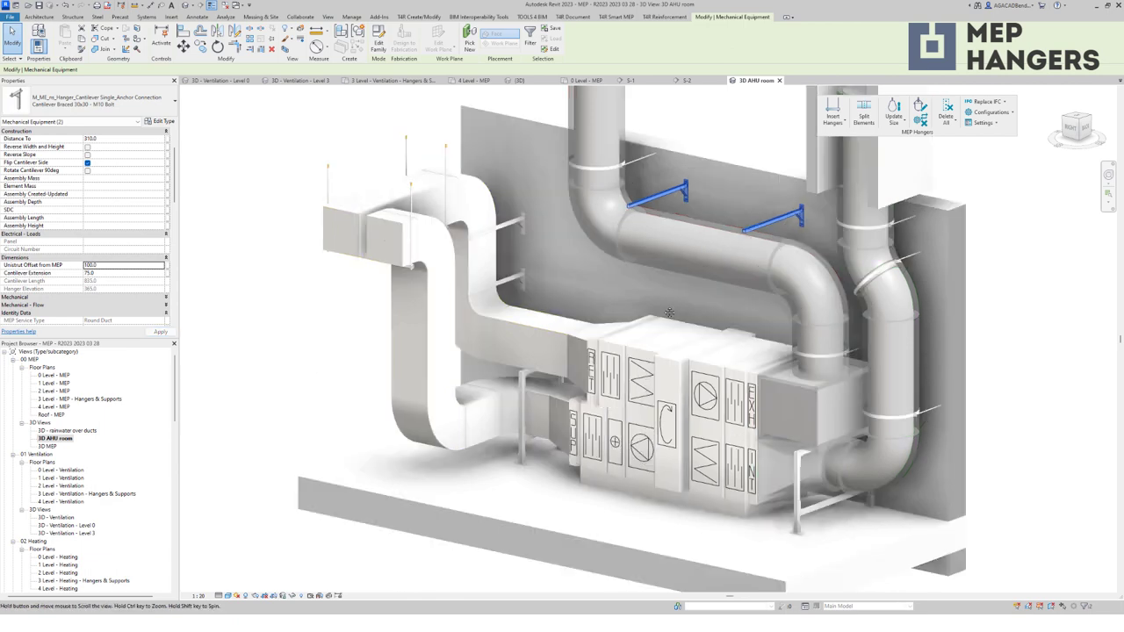
{"action": "key", "text": "Escape"}
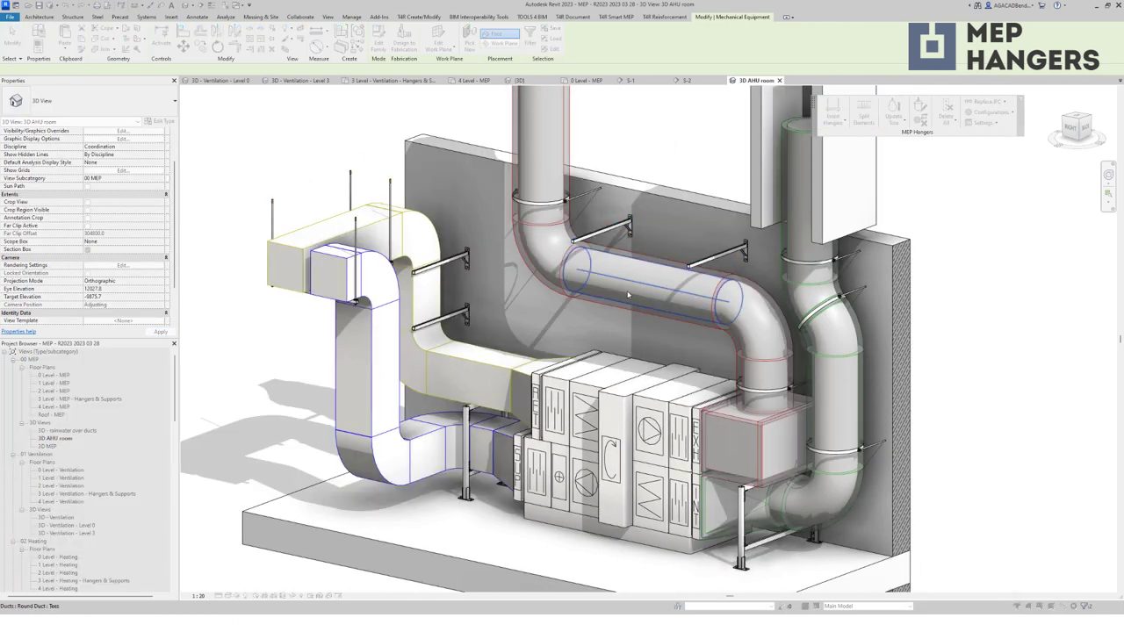
Step: Insert duct clamp hangers that suspend the horizontal 400 mm round duct from the two wall cantilevers
{"action": "left_click", "coordinate": [833, 114]}
{"action": "left_click", "coordinate": [523, 300]}
{"action": "left_click", "coordinate": [550, 358]}
{"action": "left_click", "coordinate": [660, 376]}
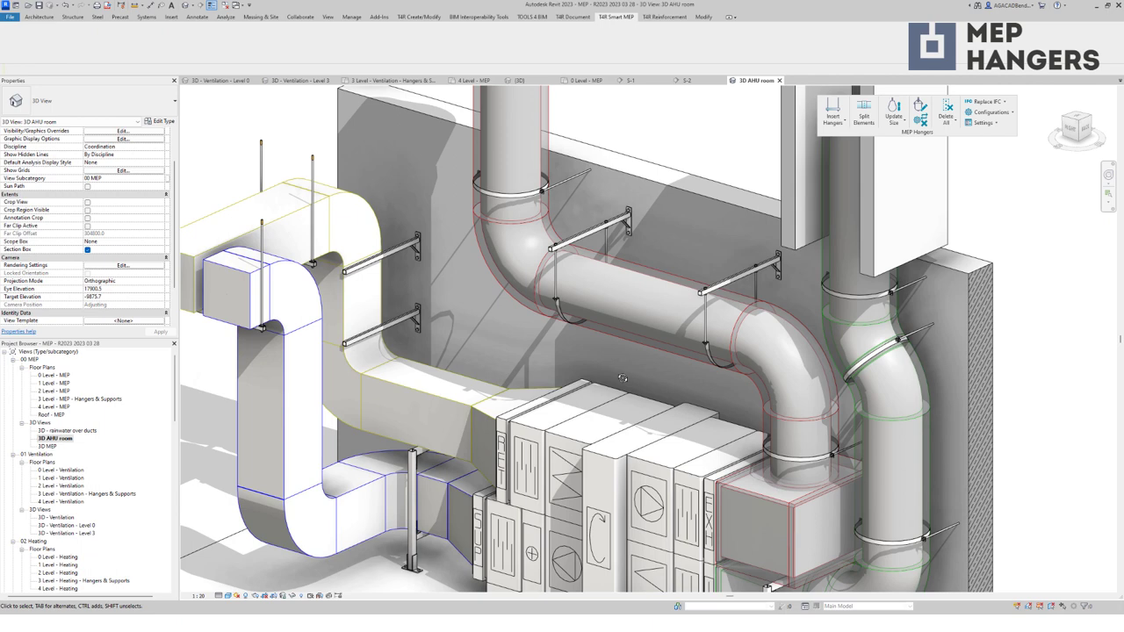
Step: Locate the small pipe above the ducts in the 0 Level - MEP plan and open the 3D - rainwater over ducts view
{"action": "double_click", "coordinate": [63, 375]}
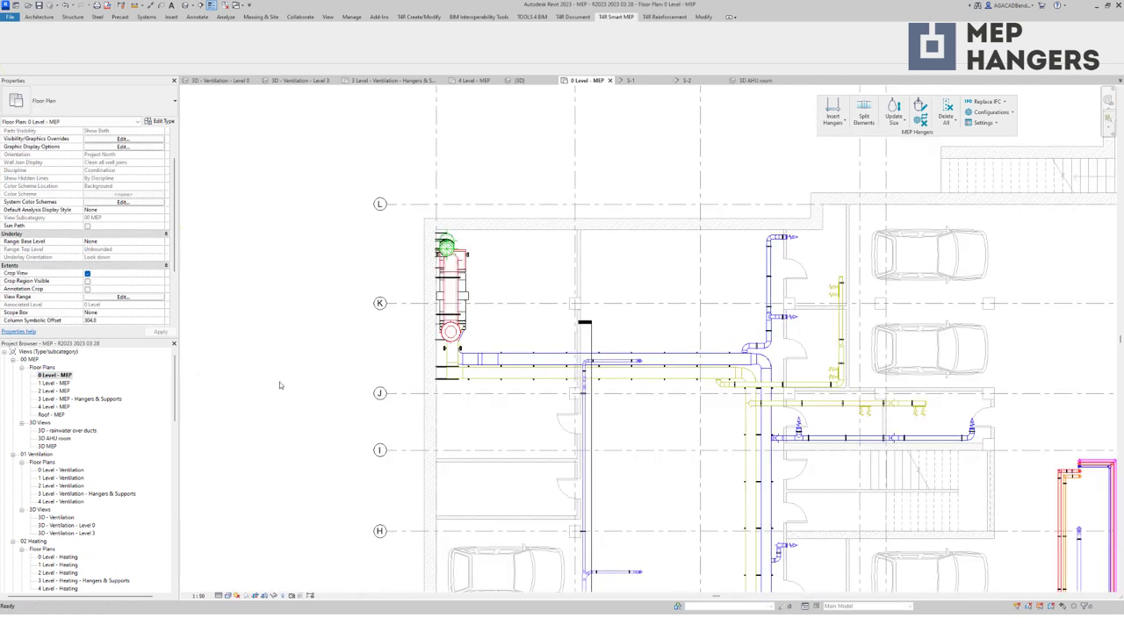
{"action": "scroll", "coordinate": [618, 382], "scroll_direction": "up", "scroll_amount": 3}
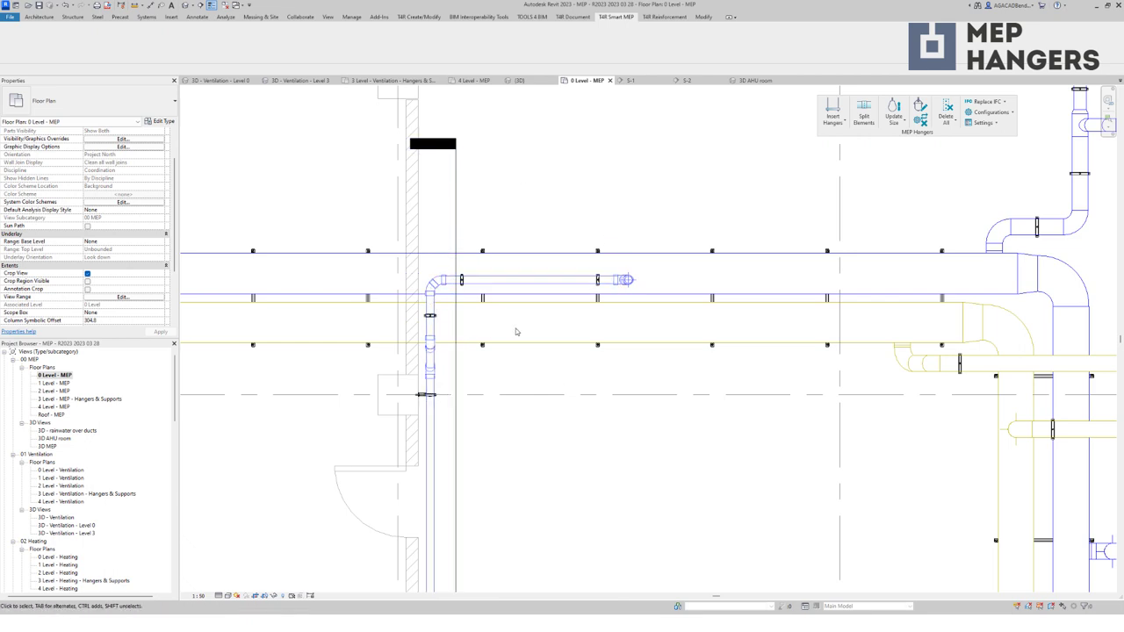
{"action": "double_click", "coordinate": [65, 430]}
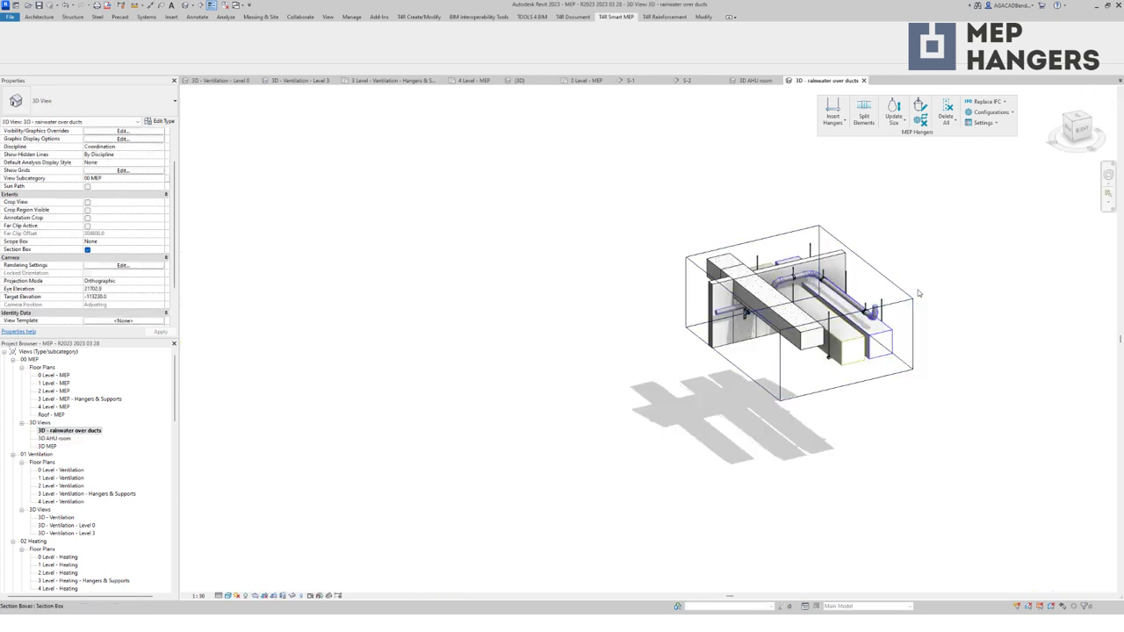
{"action": "scroll", "coordinate": [915, 296], "scroll_direction": "up", "scroll_amount": 5}
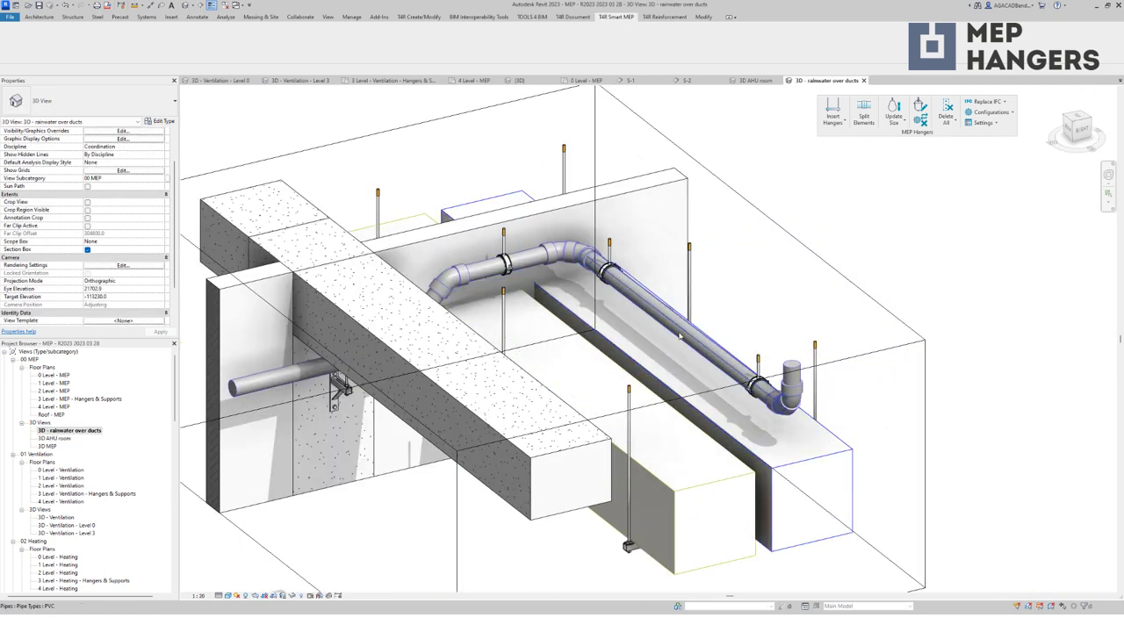
Step: Replace the hangers of the sloped 75 mm PVC pipe over the ducts with 04 M_Pipes - Multi-Level Additional Unistrut Channel supports
{"action": "left_click", "coordinate": [694, 334]}
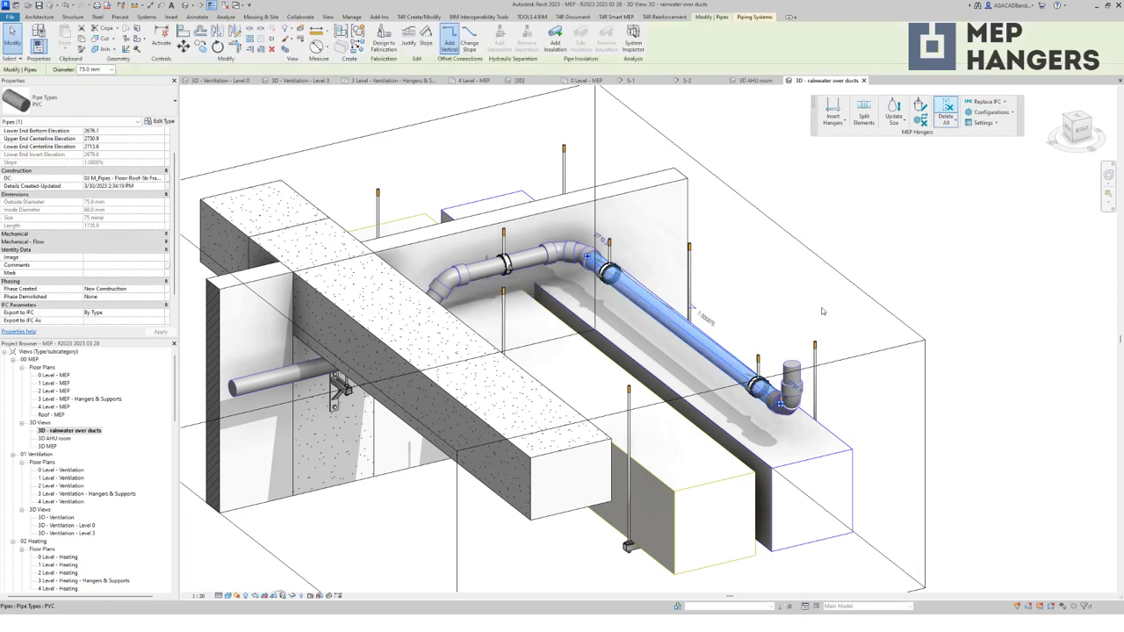
{"action": "left_click", "coordinate": [580, 300]}
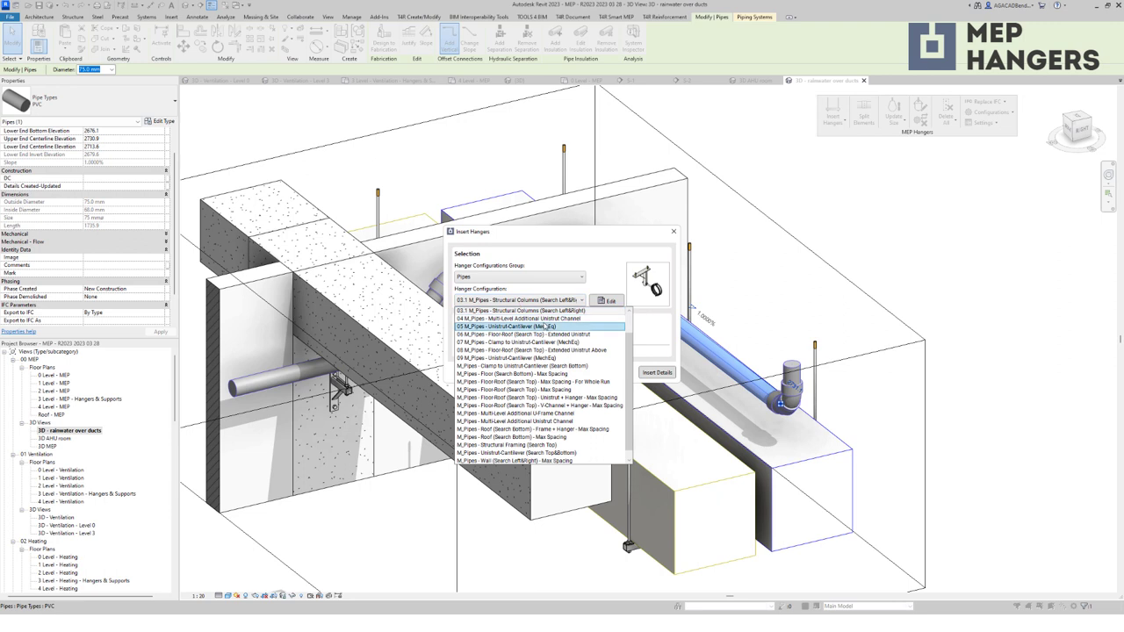
{"action": "left_click", "coordinate": [544, 318]}
{"action": "left_click", "coordinate": [656, 372]}
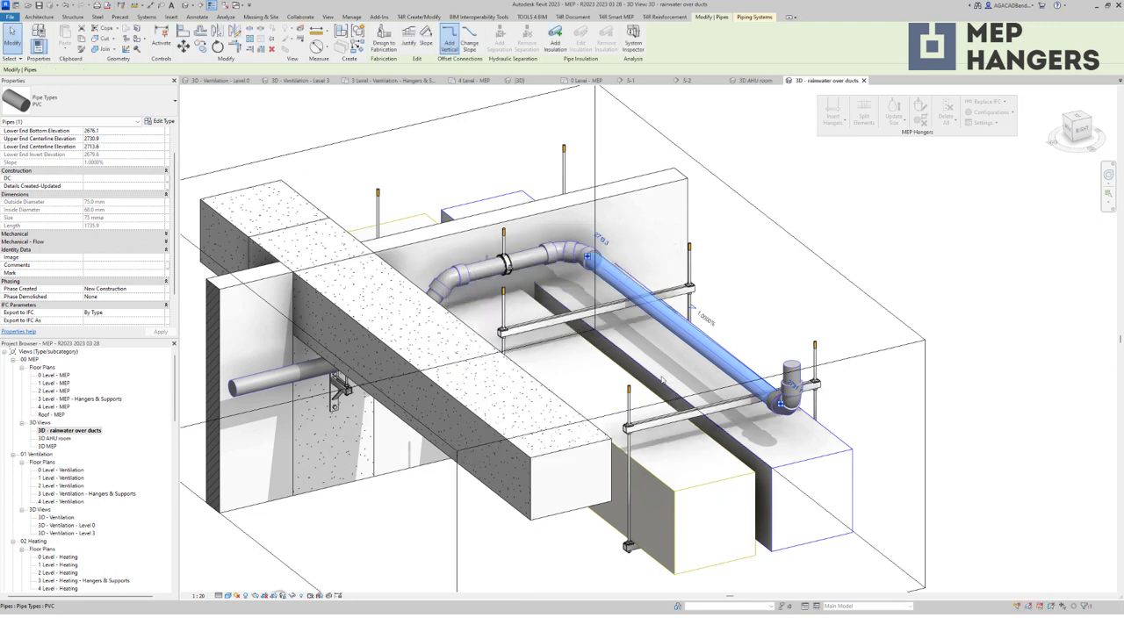
{"action": "left_click", "coordinate": [785, 317]}
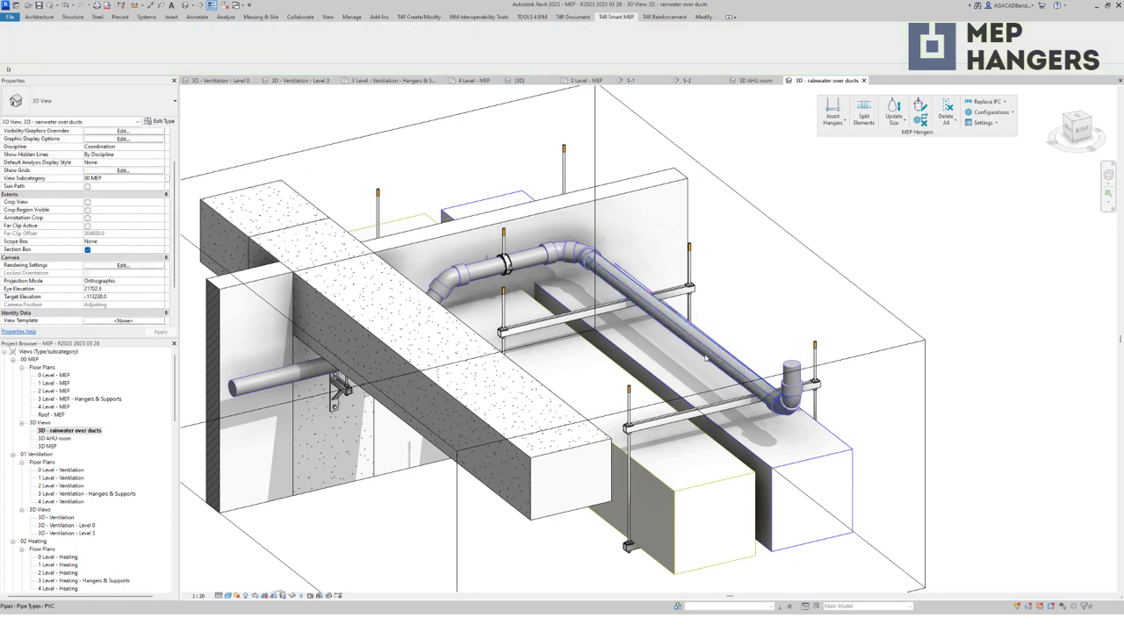
Step: Set the Unistrut Offset from MEP of the two new channels under the 75 mm pipe to 50
{"action": "left_click", "coordinate": [705, 358]}
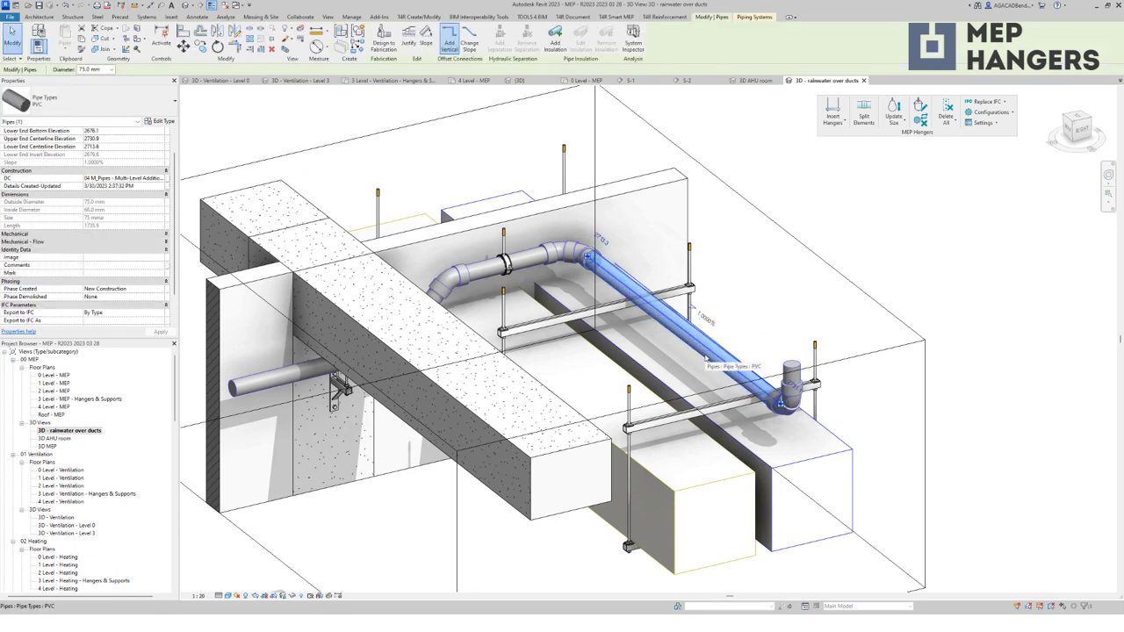
{"action": "left_click", "coordinate": [538, 338]}
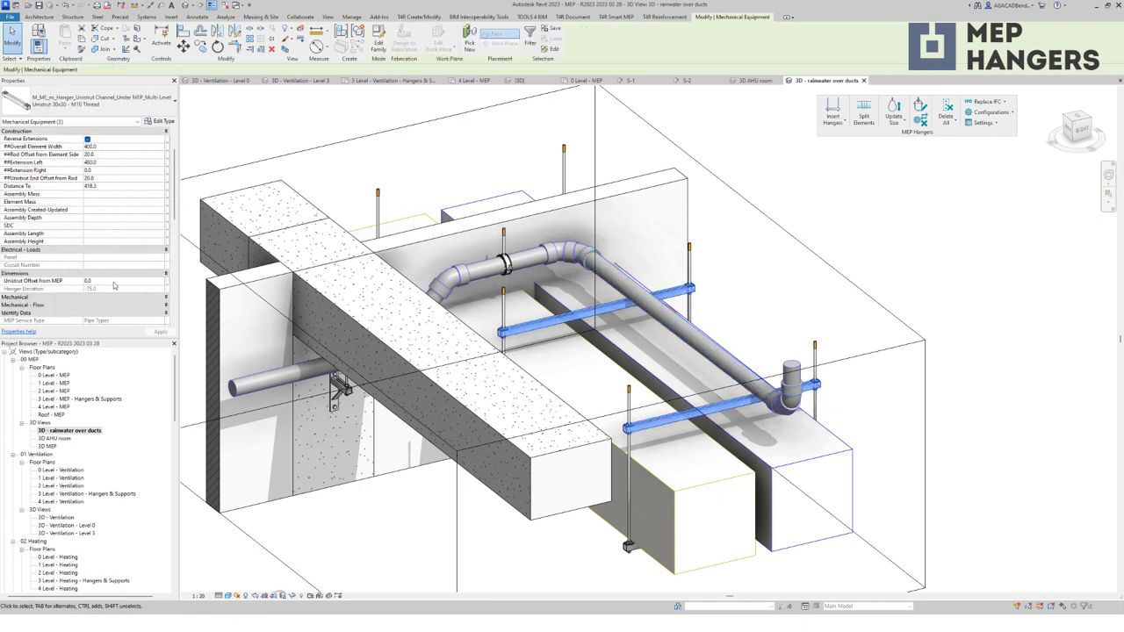
{"action": "type", "text": "50"}
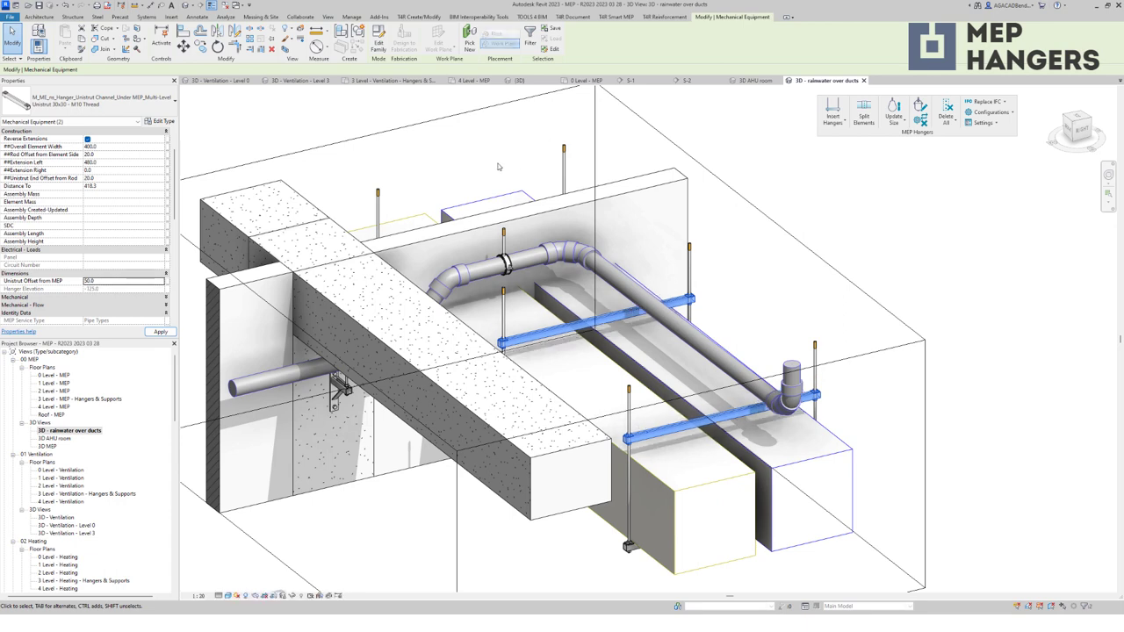
{"action": "key", "text": "Escape"}
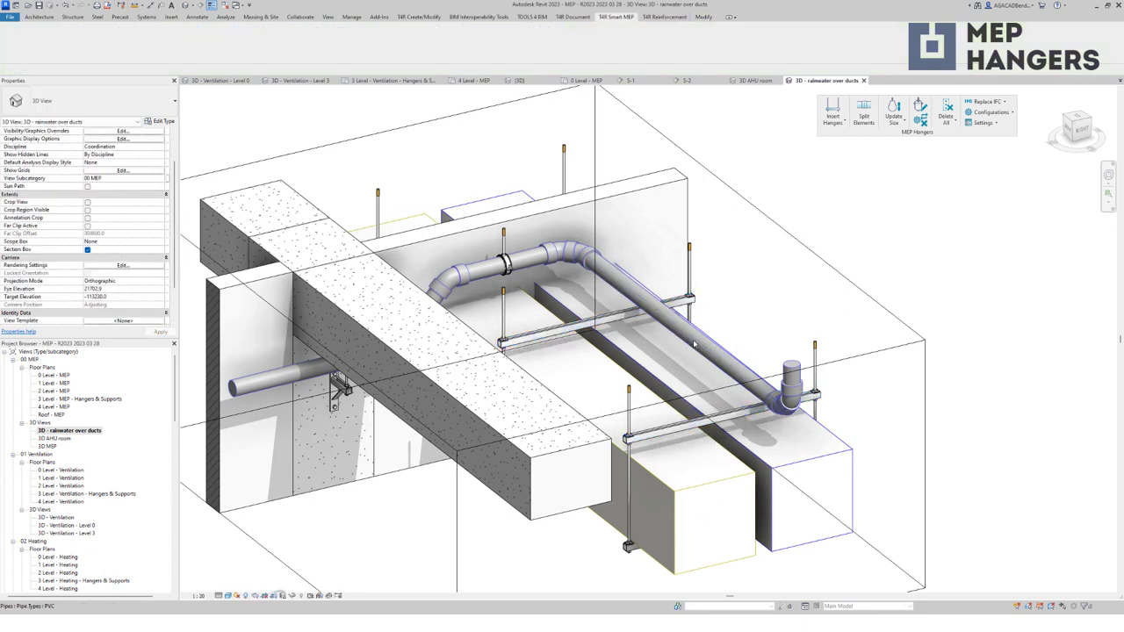
Step: Insert 05 M_Pipes - Unistrut-Cantilever (MechEq) hangers that fix the sloped 75 mm pipe to the two channels
{"action": "left_click", "coordinate": [832, 107]}
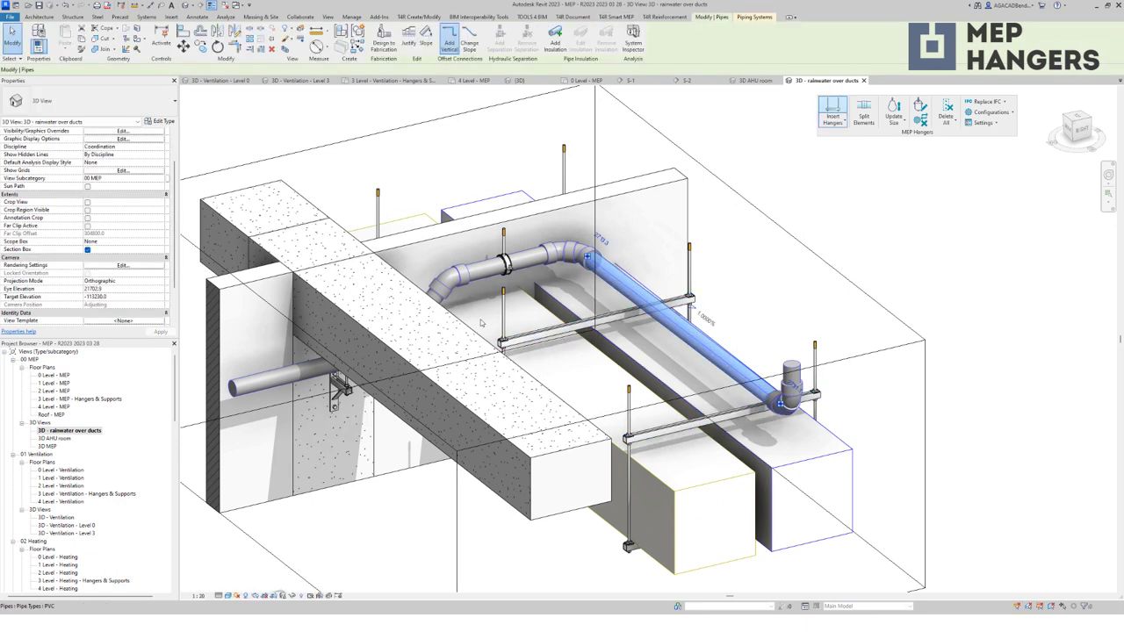
{"action": "left_click", "coordinate": [518, 301]}
{"action": "left_click", "coordinate": [599, 345]}
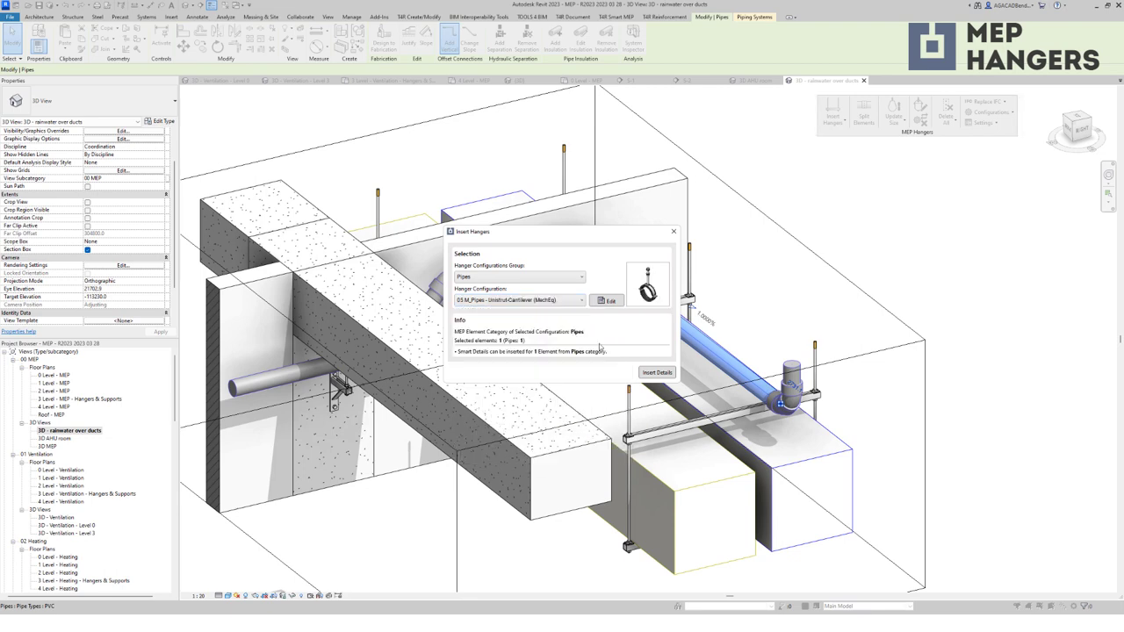
{"action": "left_click", "coordinate": [657, 372]}
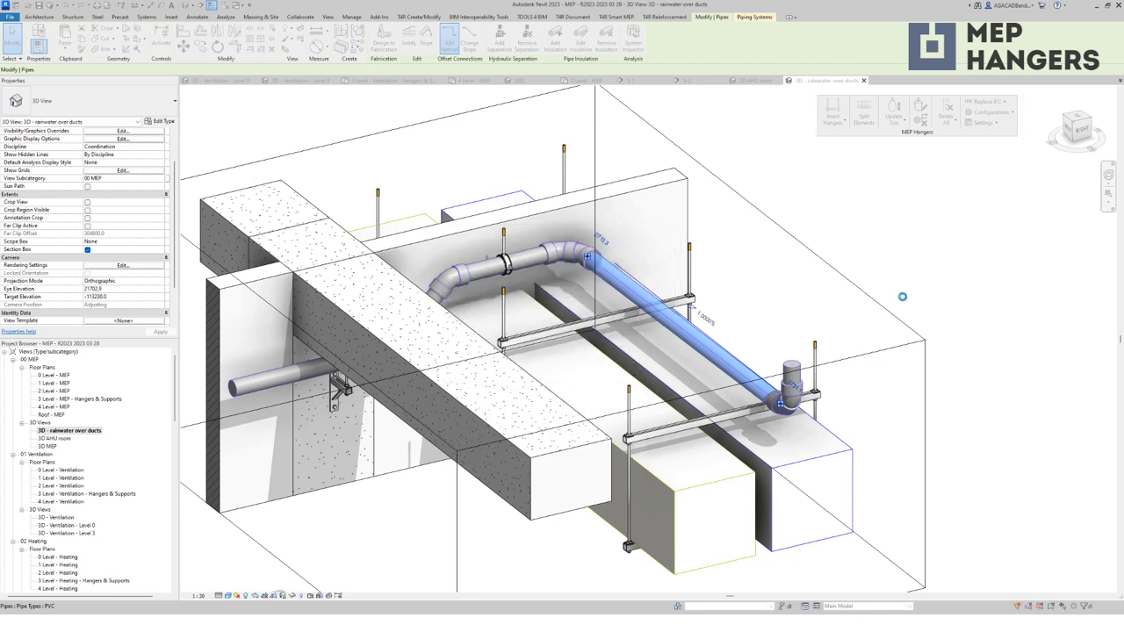
{"action": "scroll", "coordinate": [806, 295], "scroll_direction": "up", "scroll_amount": 3}
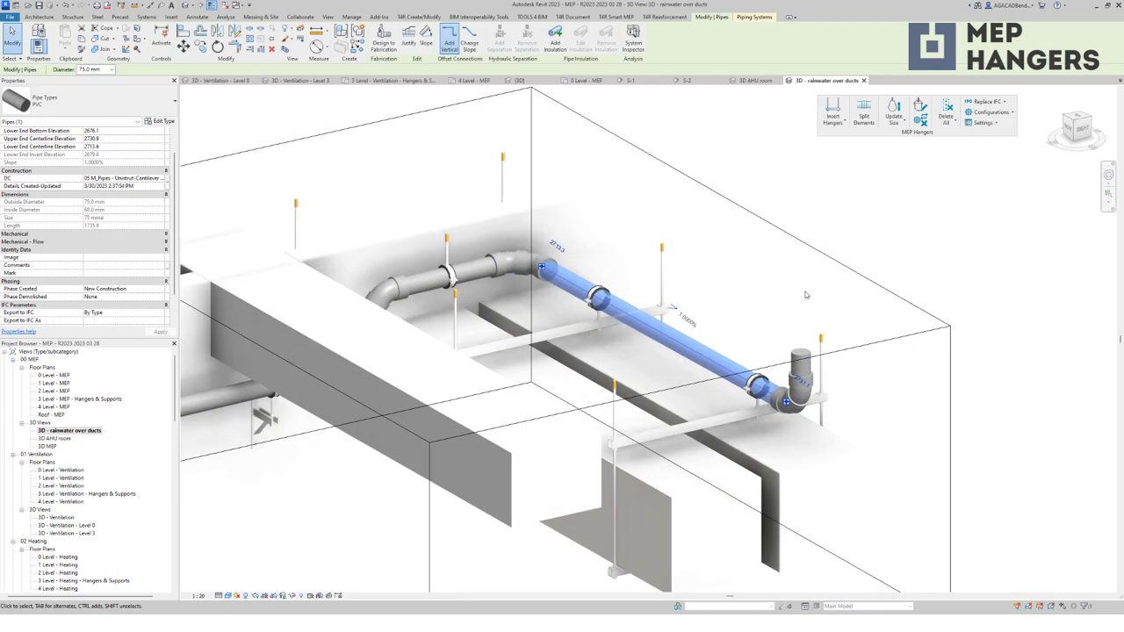
{"action": "left_click", "coordinate": [806, 295]}
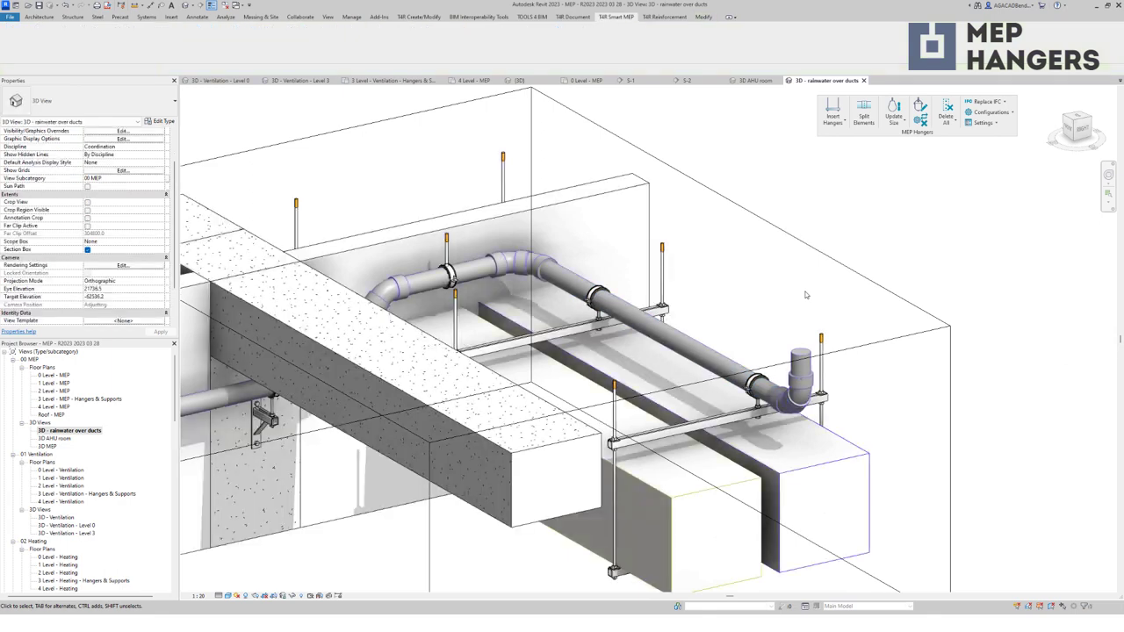
Step: Open the 3 Level - MEP - Hangers & Supports plan and isolate the parallel pipe runs below grid I in 3D with a selection box
{"action": "left_click", "coordinate": [79, 400]}
{"action": "double_click", "coordinate": [81, 400]}
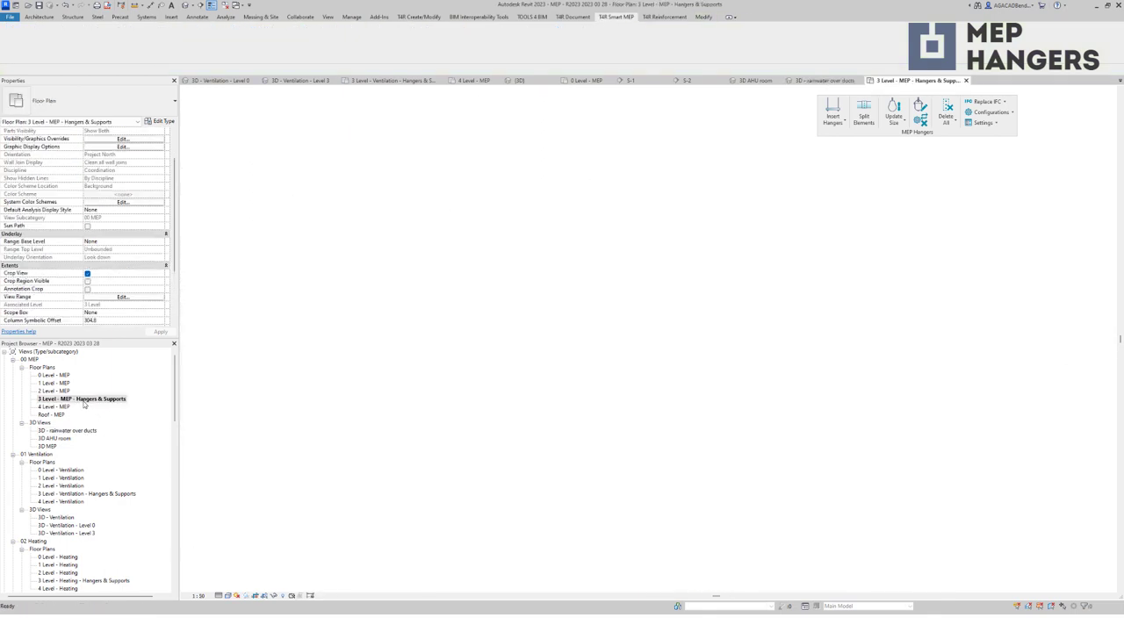
{"action": "scroll", "coordinate": [693, 237], "scroll_direction": "up", "scroll_amount": 6}
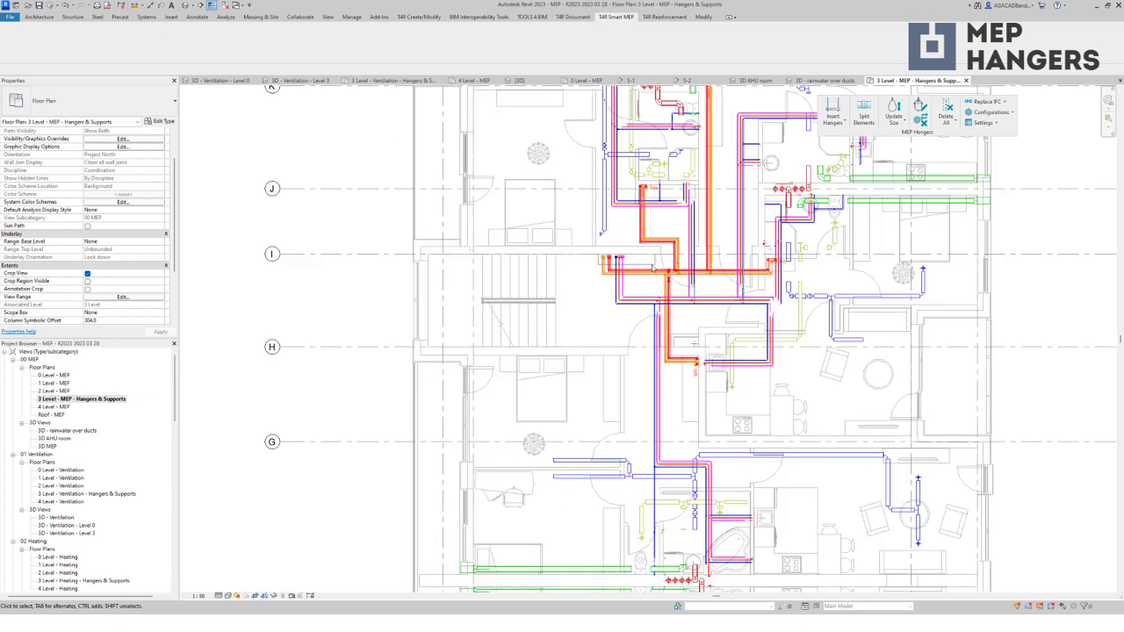
{"action": "middle_click_drag", "start_coordinate": [651, 296], "coordinate": [554, 343]}
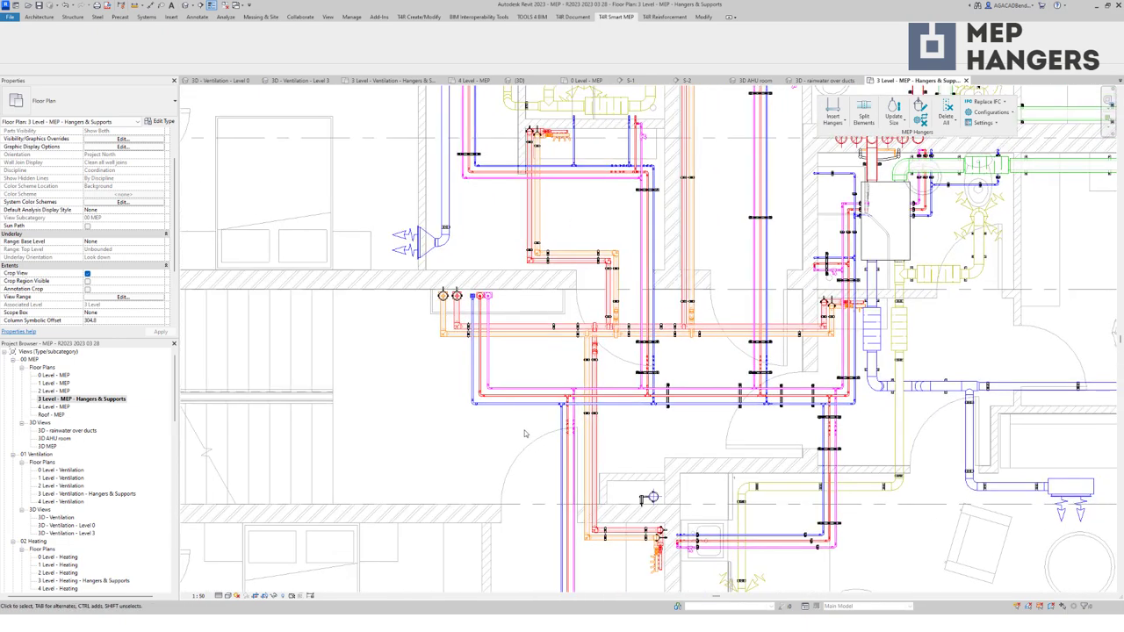
{"action": "key", "text": "Tab"}
{"action": "left_click", "coordinate": [481, 390]}
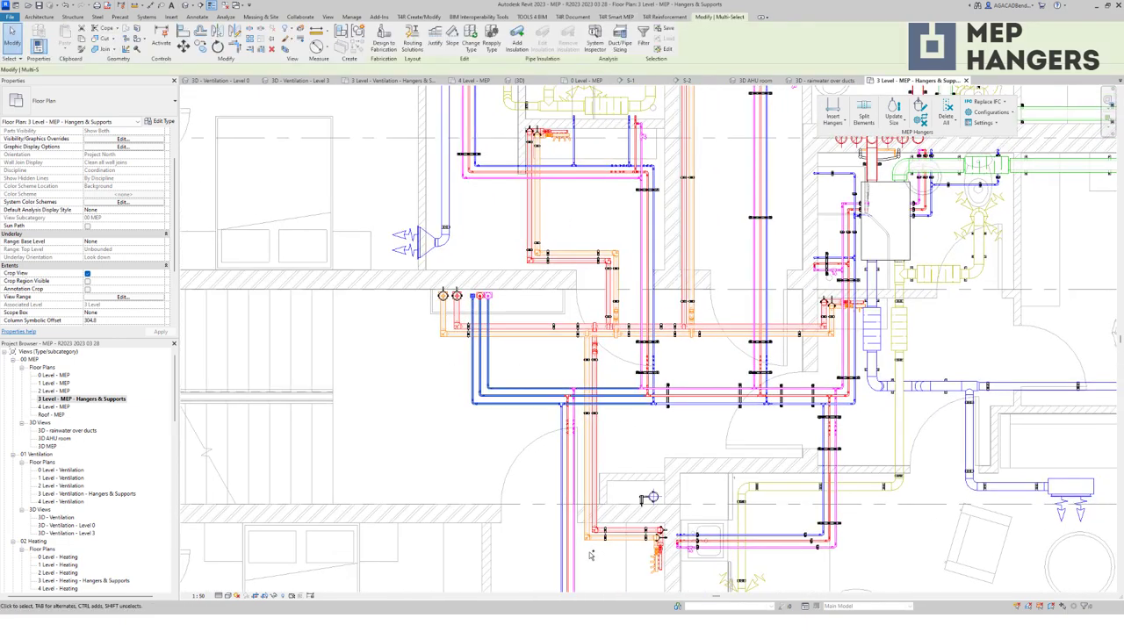
{"action": "left_click", "coordinate": [285, 50]}
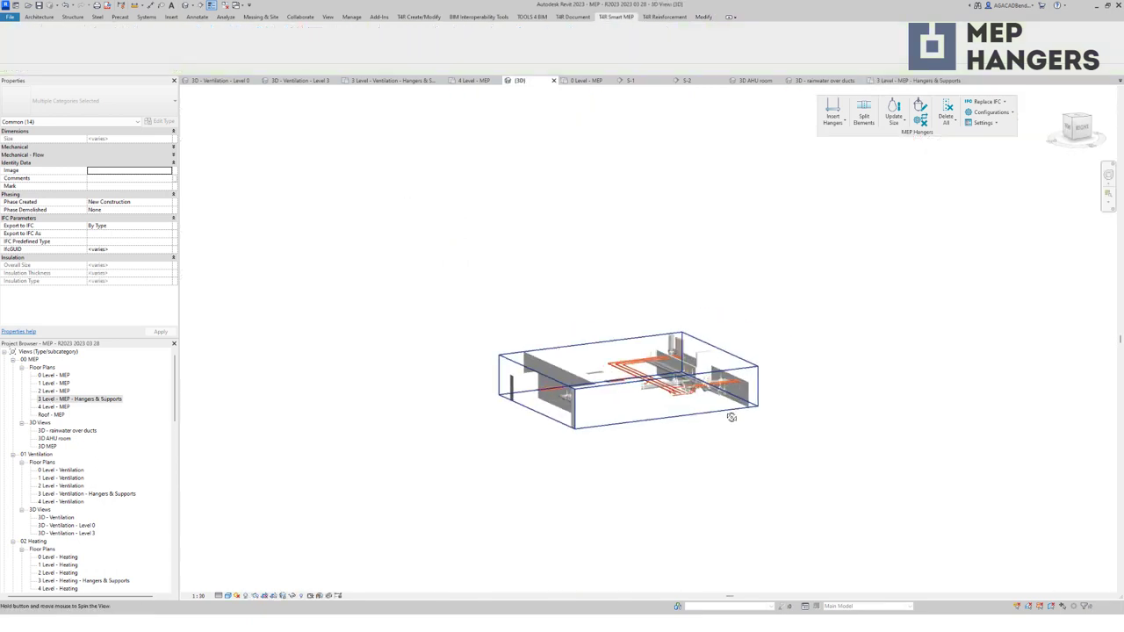
{"action": "middle_click_drag", "start_coordinate": [735, 407], "coordinate": [522, 497]}
{"action": "scroll", "coordinate": [477, 489], "scroll_direction": "up", "scroll_amount": 6}
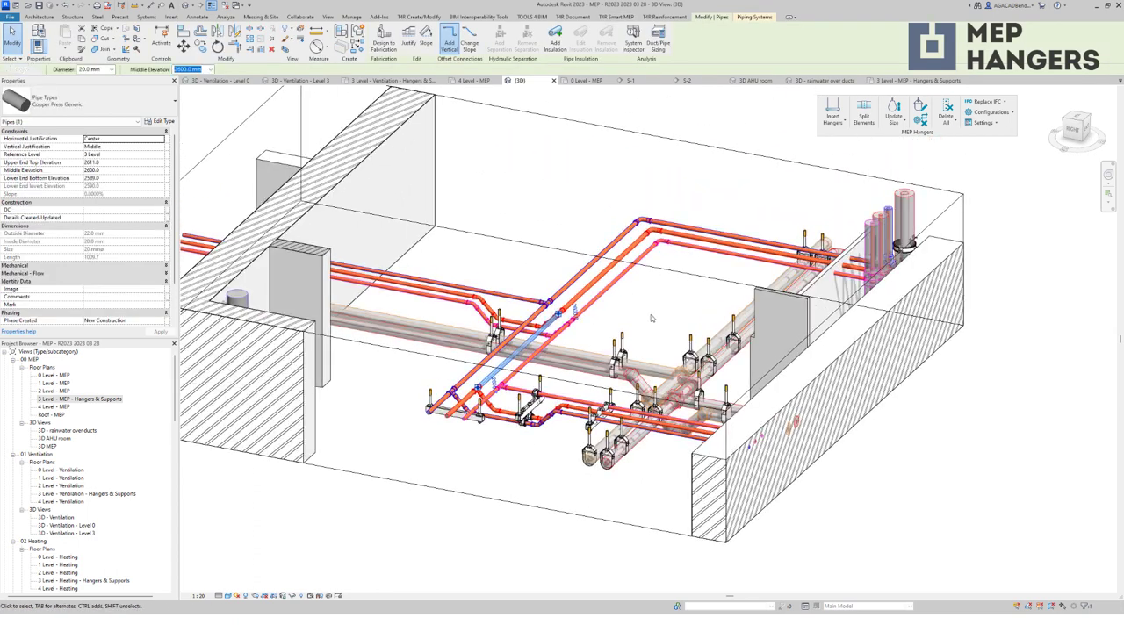
Step: Insert 06 M_Pipes - Floor-Roof (Search Top) - Extended Unistrut supports on the middle pipe of the three parallel copper runs
{"action": "left_click", "coordinate": [566, 286]}
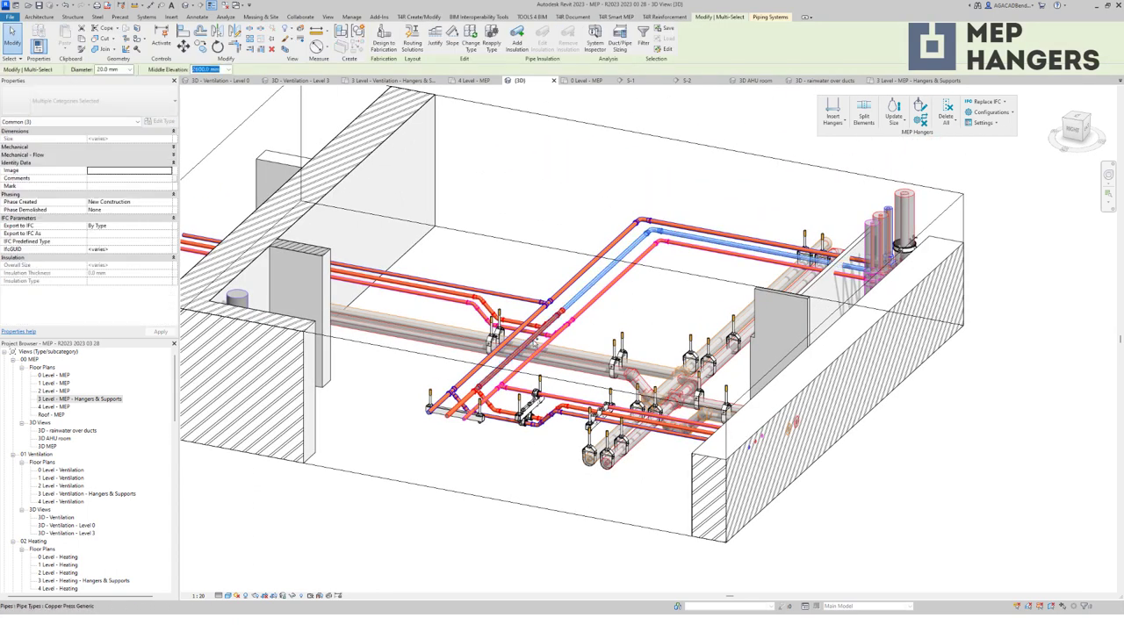
{"action": "left_click", "coordinate": [529, 334], "text": "ctrl"}
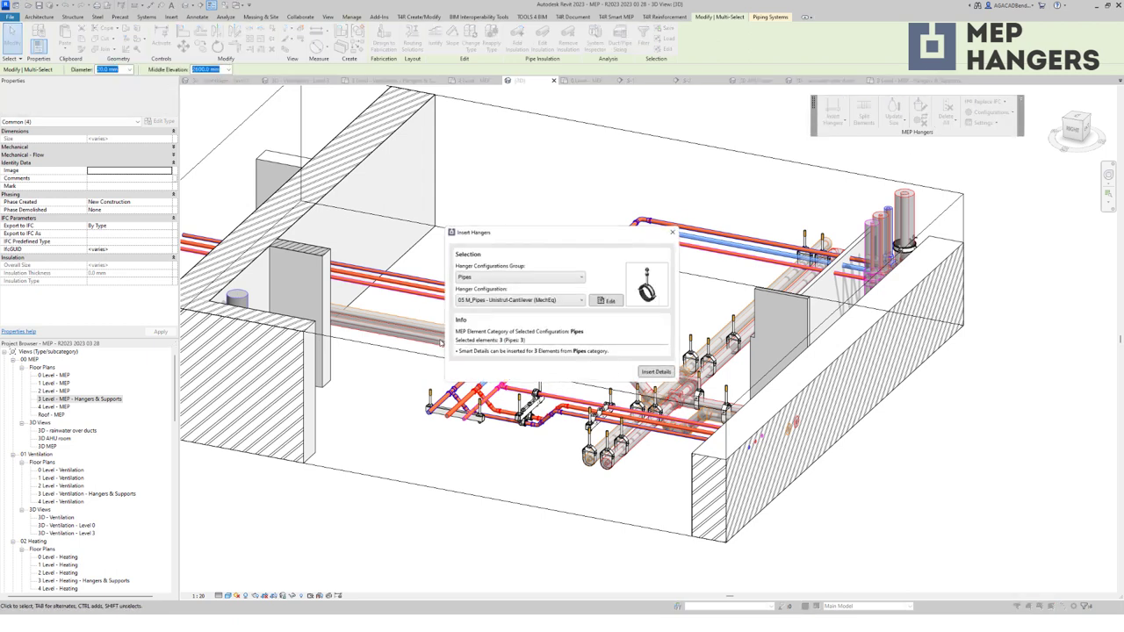
{"action": "left_click", "coordinate": [521, 300]}
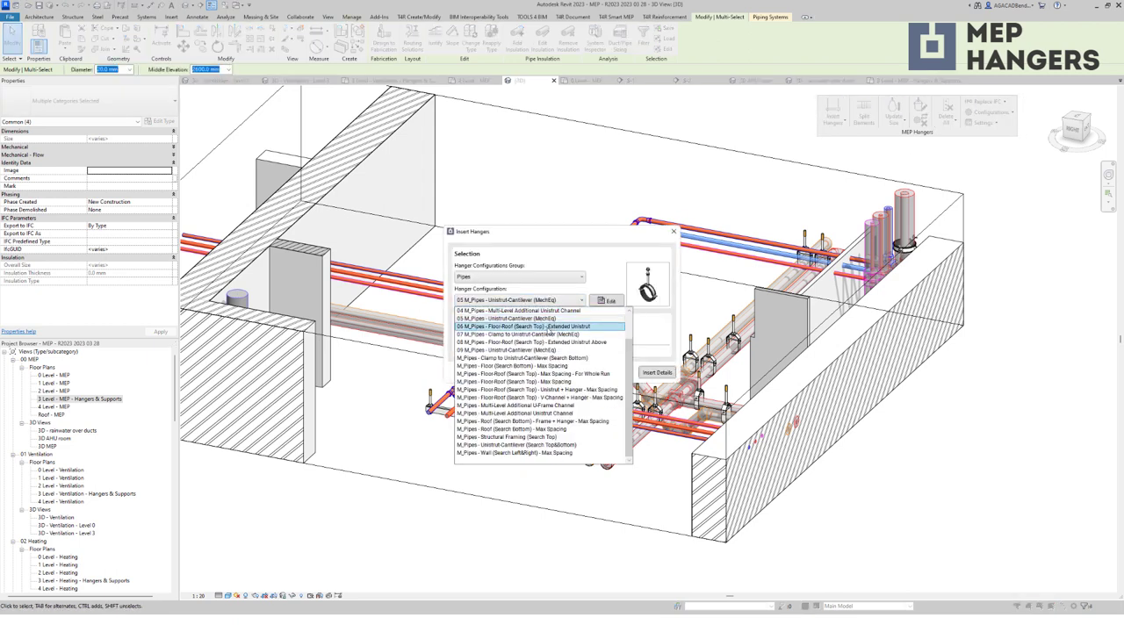
{"action": "left_click", "coordinate": [548, 326]}
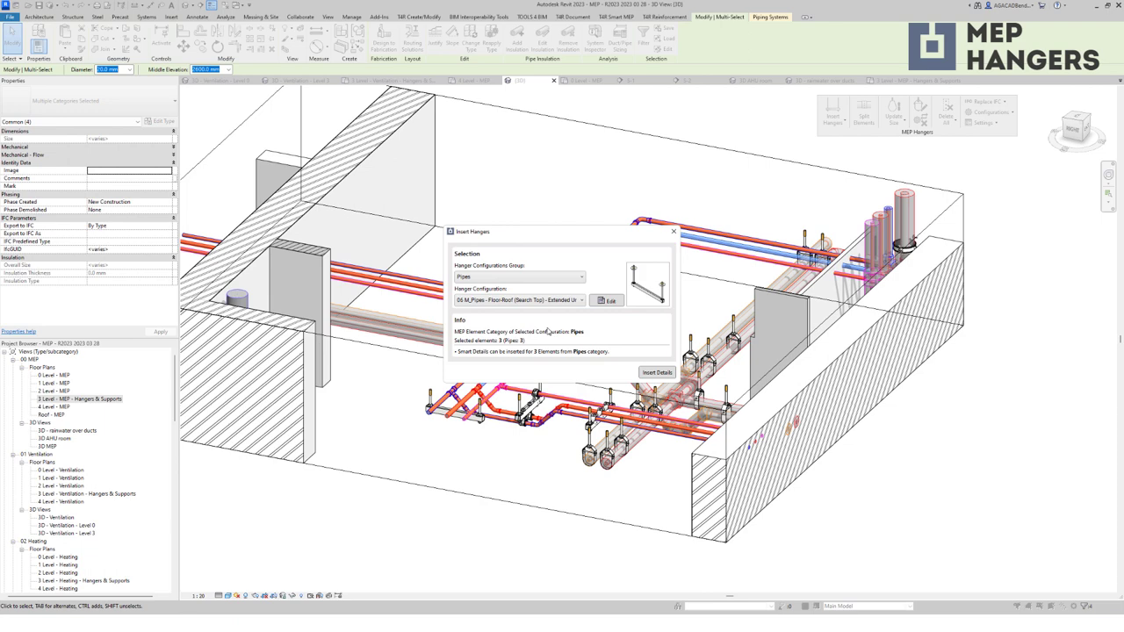
{"action": "left_click", "coordinate": [657, 372]}
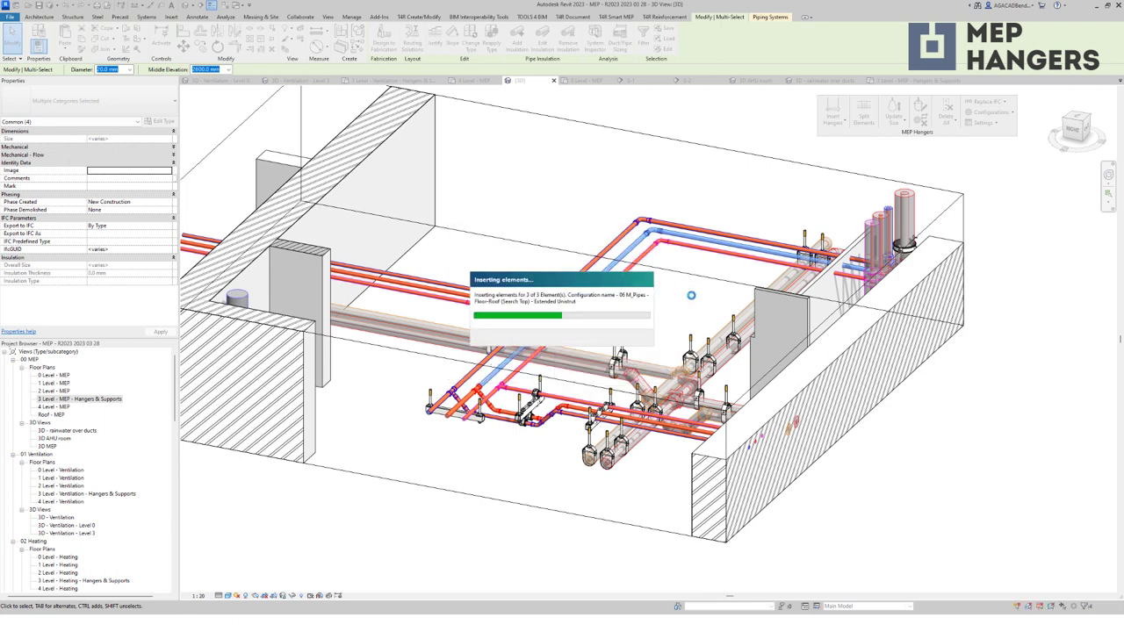
{"action": "key", "text": "Escape"}
Step: Insert 07 M_Pipes - Clamp to Unistrut-Cantilever (MechEq) clamps that fix the nine parallel pipes to the new channels
{"action": "middle_click_drag", "start_coordinate": [597, 308], "coordinate": [712, 325], "text": "shift"}
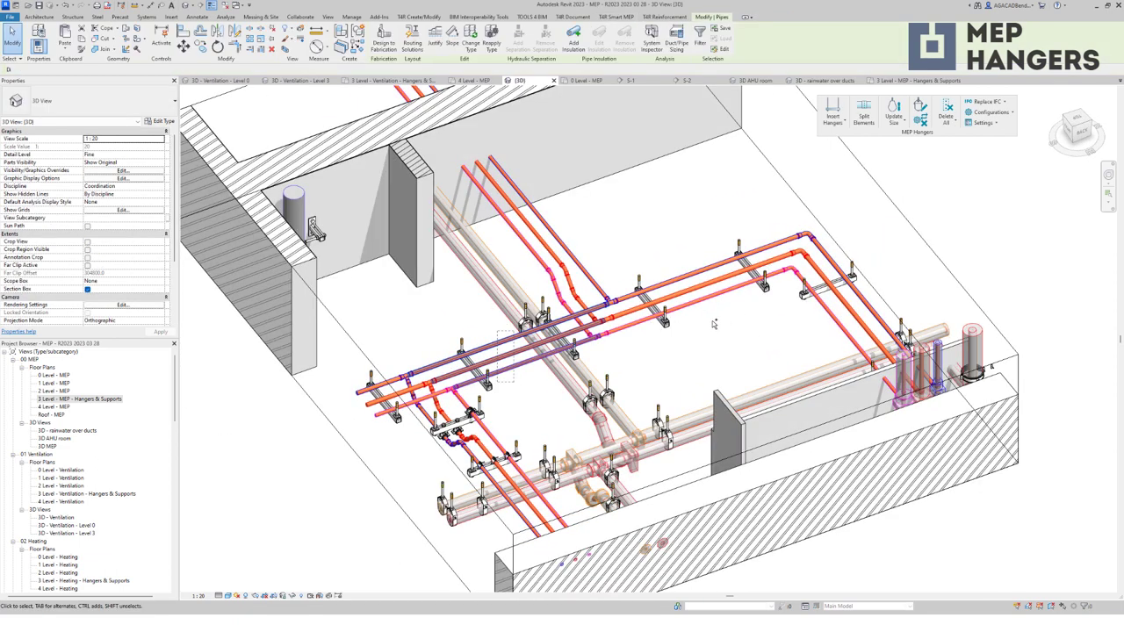
{"action": "left_click", "coordinate": [880, 312], "text": "ctrl"}
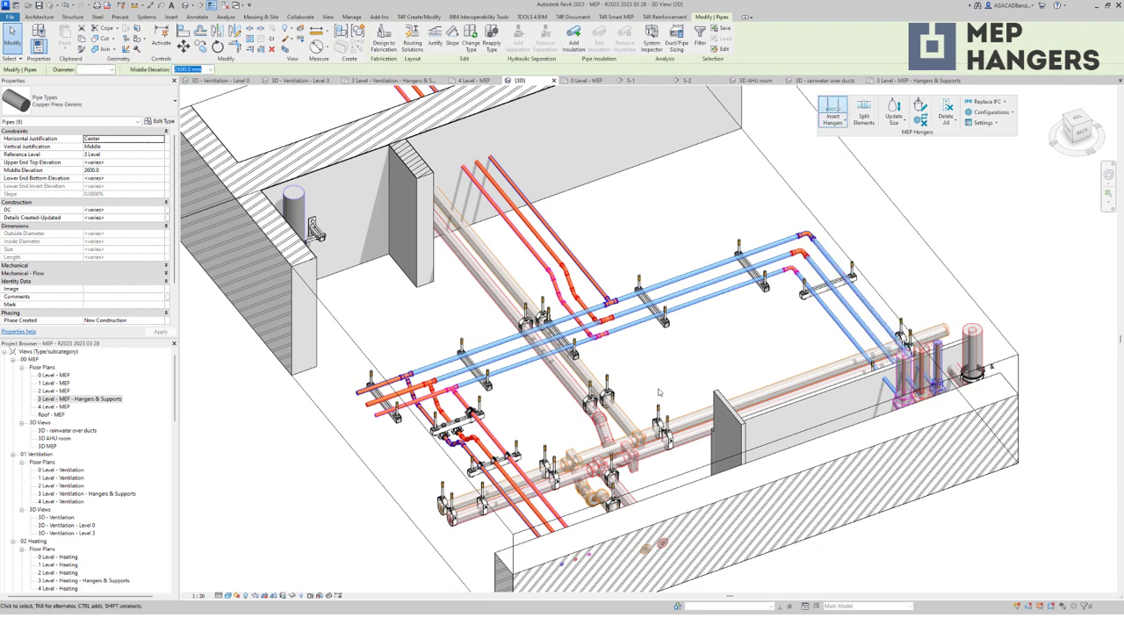
{"action": "left_click", "coordinate": [575, 300]}
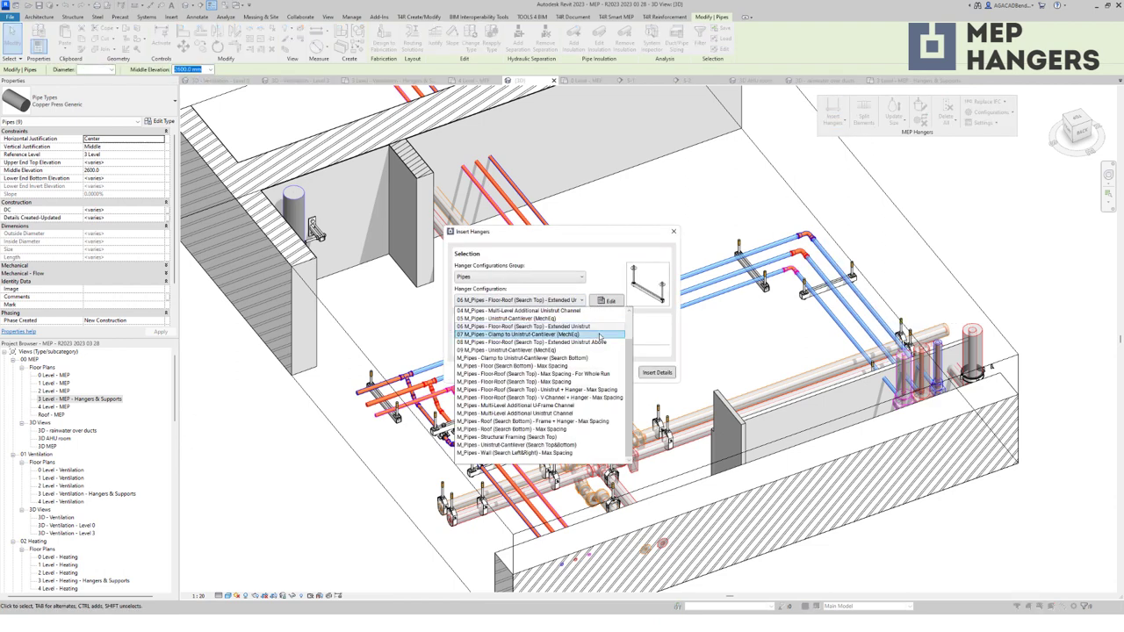
{"action": "left_click", "coordinate": [599, 335]}
{"action": "left_click", "coordinate": [647, 374]}
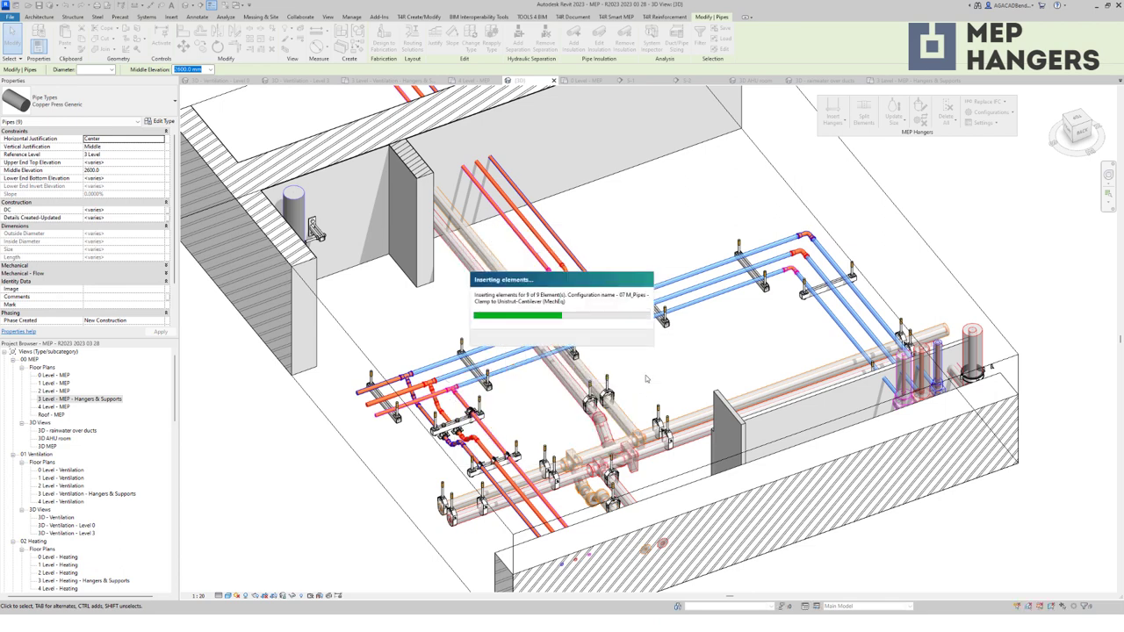
{"action": "scroll", "coordinate": [653, 450], "scroll_direction": "up", "scroll_amount": 6}
{"action": "mouse_move", "coordinate": [642, 475]}
{"action": "middle_mouse_down", "text": "shift"}
{"action": "mouse_move", "coordinate": [677, 451]}
{"action": "mouse_move", "coordinate": [647, 457]}
{"action": "middle_mouse_up", "text": "shift"}
{"action": "scroll", "coordinate": [685, 455], "scroll_direction": "up", "scroll_amount": 3}
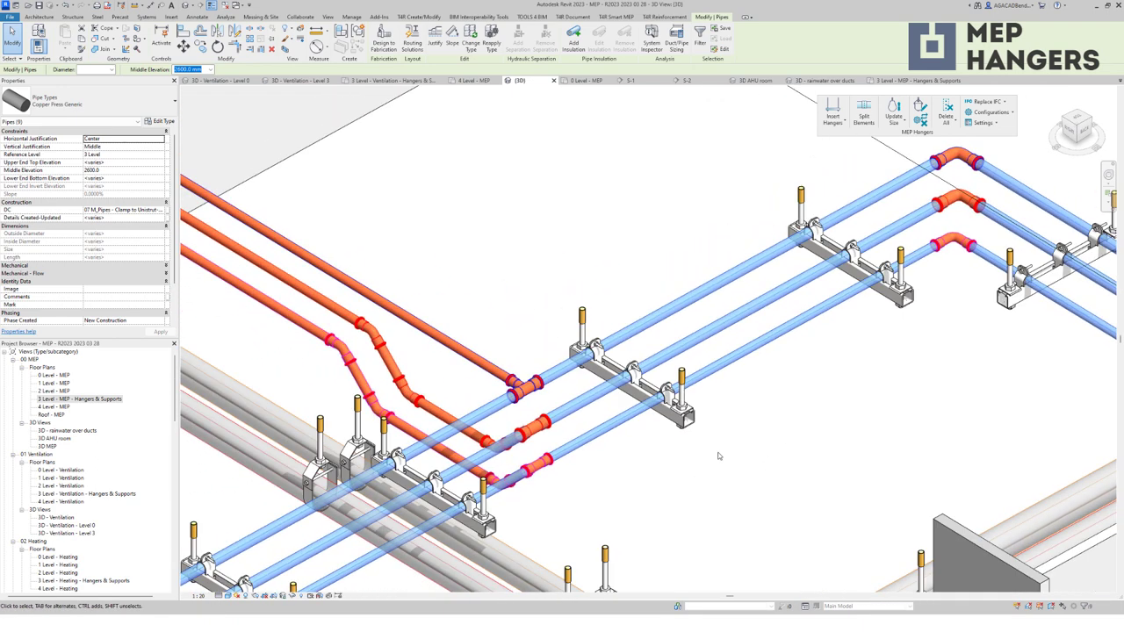
{"action": "left_click", "coordinate": [730, 474]}
Step: Insert 08 M_Pipes - Floor-Roof (Search Top) - Extended Unistrut Above supports on the two middle 15 mm branch pipes
{"action": "middle_click_drag", "start_coordinate": [730, 474], "coordinate": [571, 473], "text": "shift"}
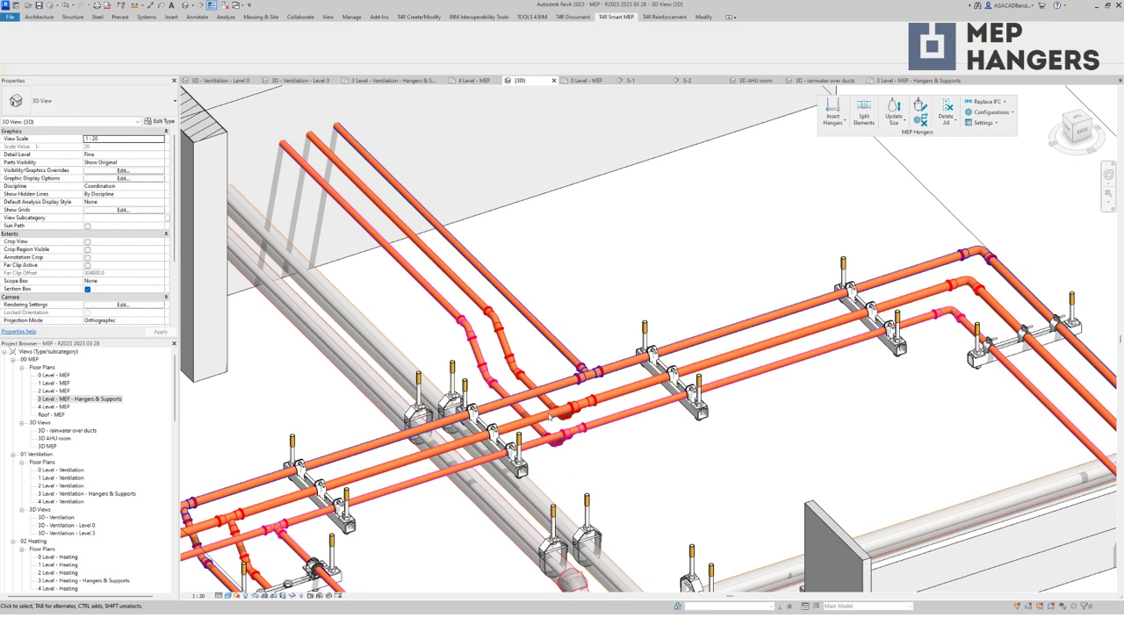
{"action": "left_click", "coordinate": [459, 293]}
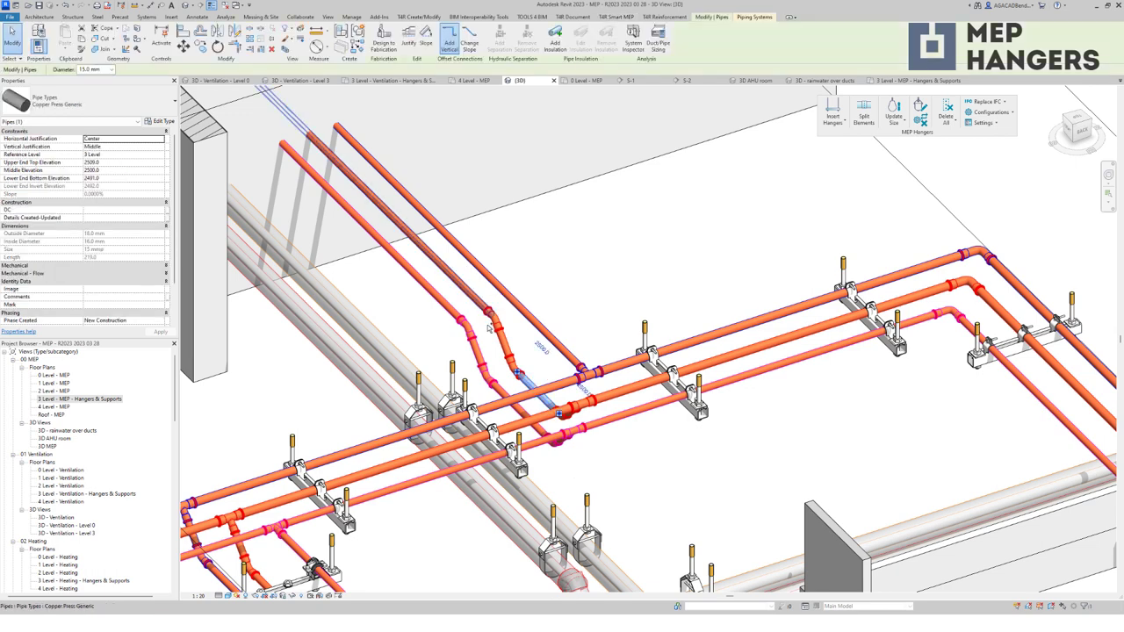
{"action": "left_click", "coordinate": [831, 112]}
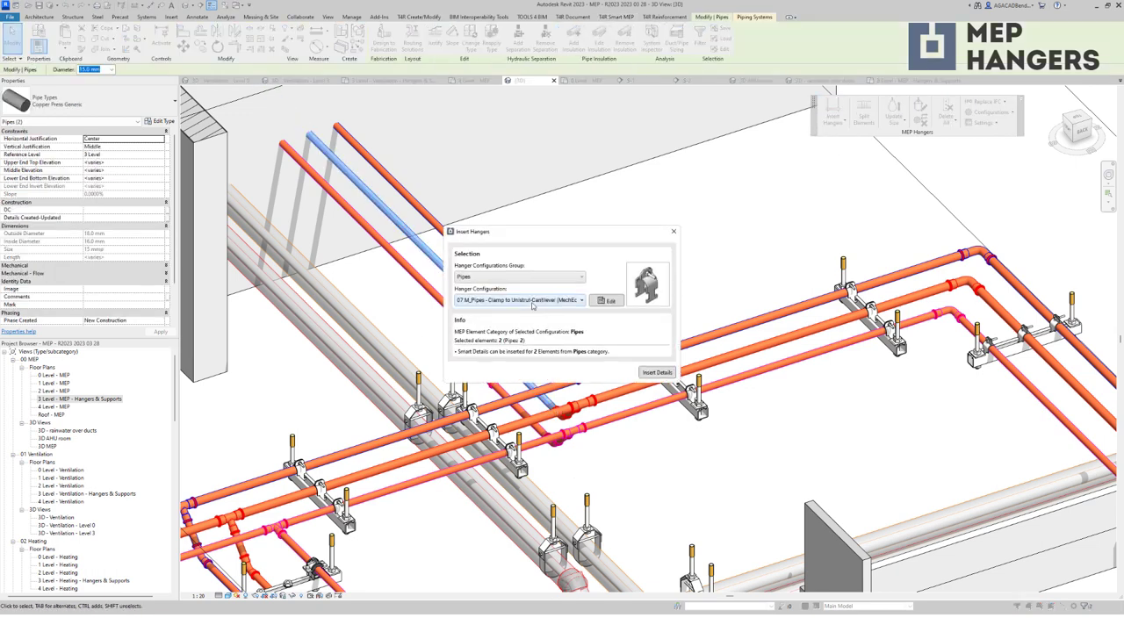
{"action": "left_click", "coordinate": [544, 300]}
{"action": "left_click", "coordinate": [547, 343]}
{"action": "left_click", "coordinate": [651, 375]}
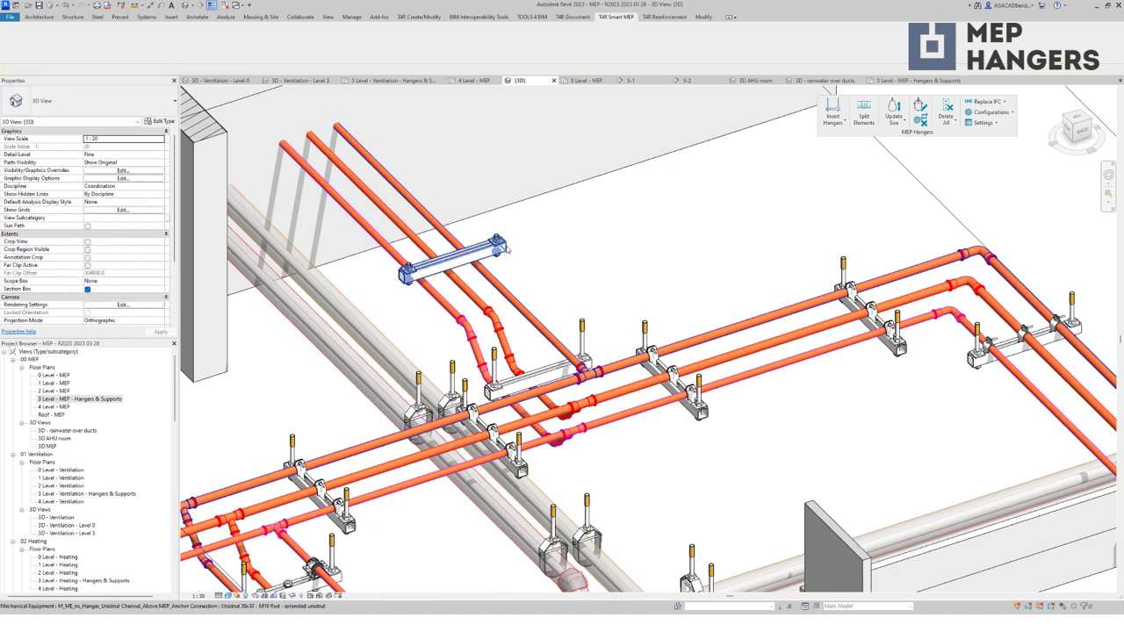
Step: In the 3 Level - MEP - Hangers & Supports plan, set Extension Right of the channel above the branch pipes to 400
{"action": "left_click", "coordinate": [500, 248]}
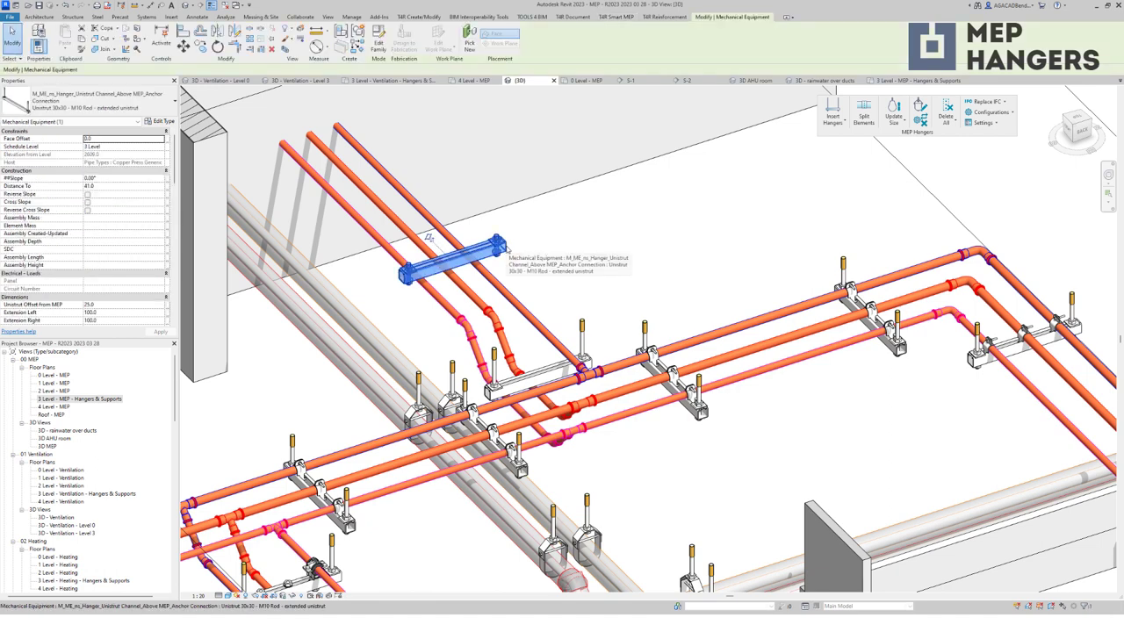
{"action": "key", "text": "Escape"}
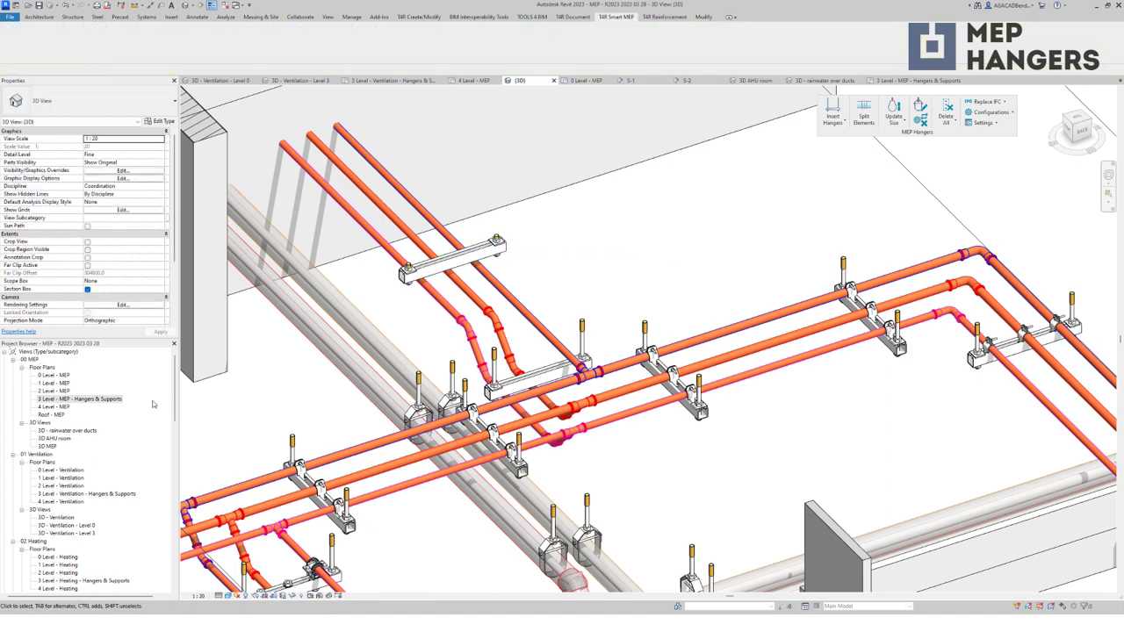
{"action": "double_click", "coordinate": [87, 399]}
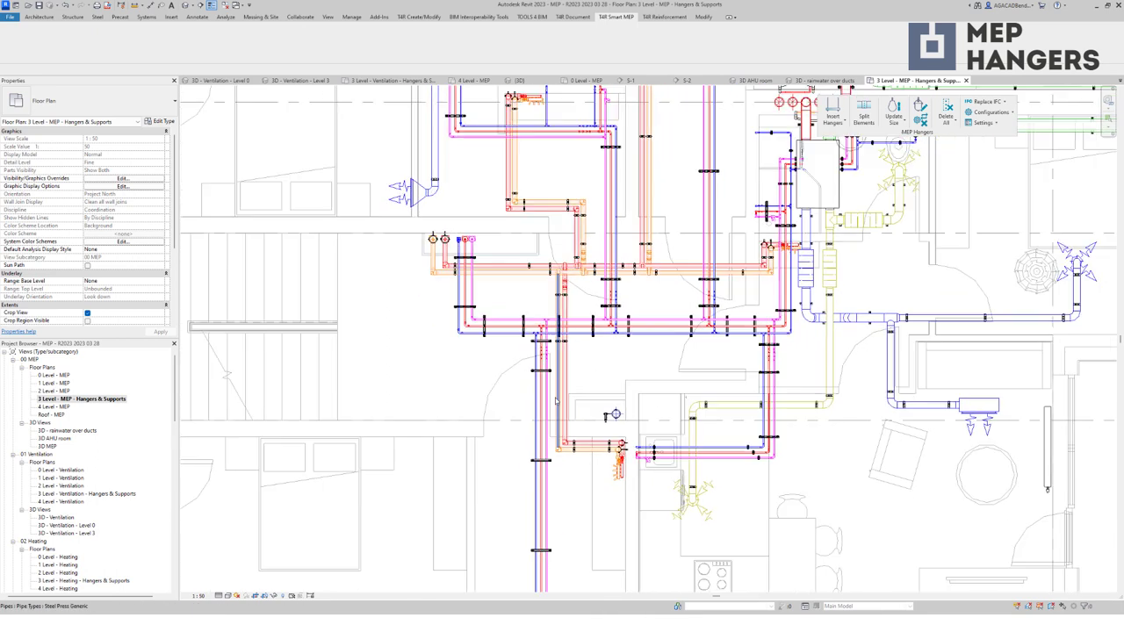
{"action": "scroll", "coordinate": [553, 390], "scroll_direction": "up", "scroll_amount": 5}
{"action": "scroll", "coordinate": [145, 221], "scroll_direction": "down", "scroll_amount": 2}
{"action": "left_click", "coordinate": [120, 281]}
{"action": "type", "text": "400"}
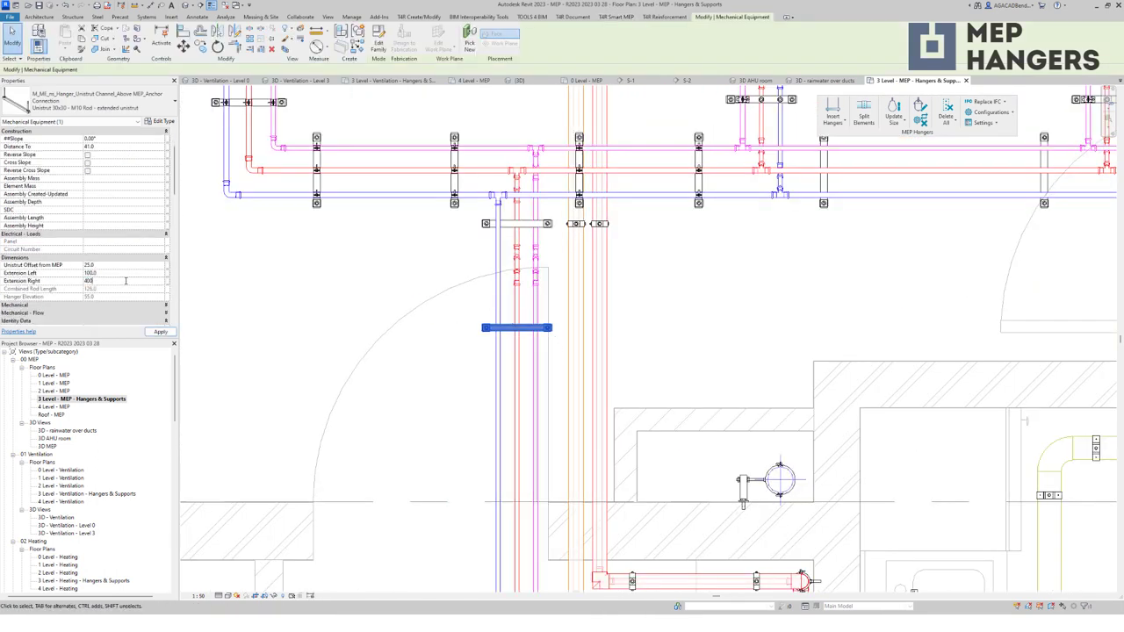
{"action": "left_click", "coordinate": [325, 349]}
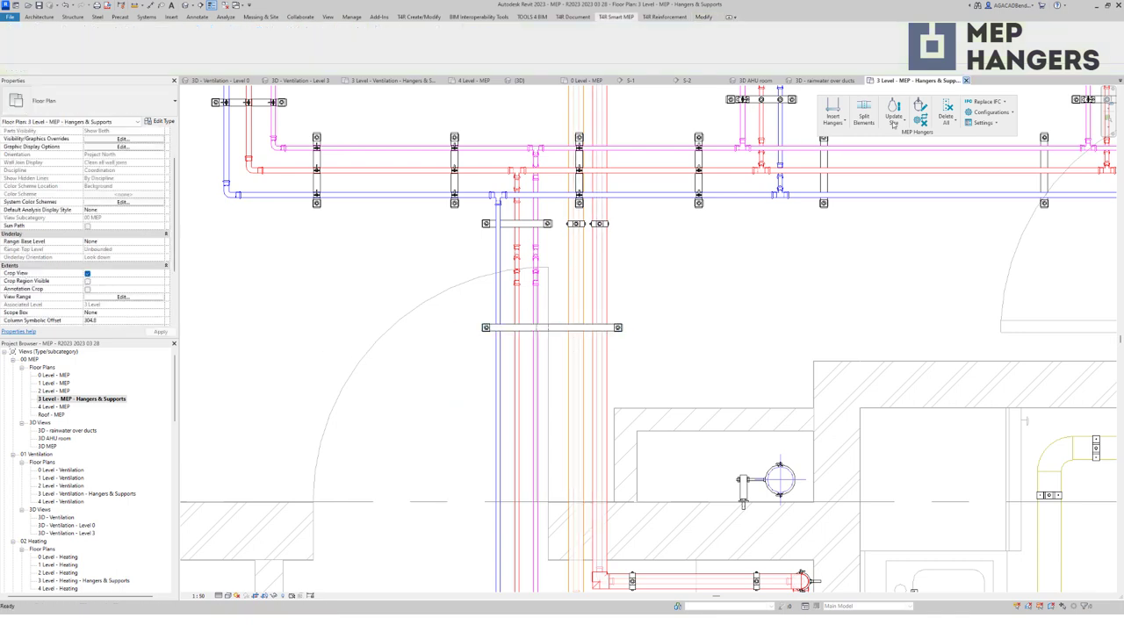
{"action": "left_click", "coordinate": [964, 80]}
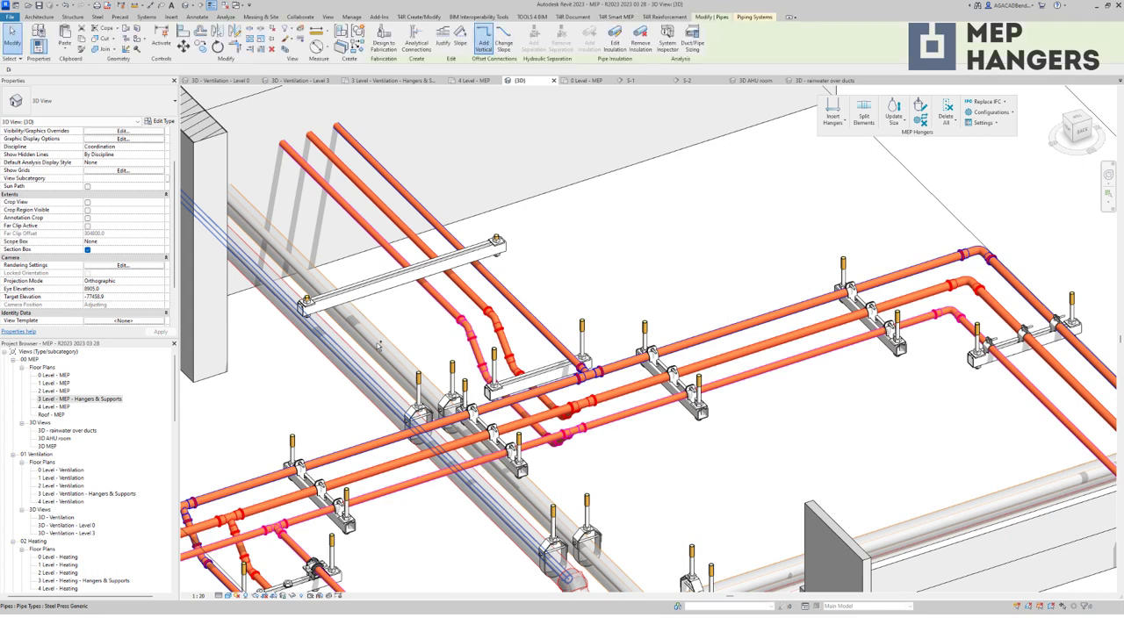
Step: Insert 09 M_Pipes - Unistrut-Cantilever (MechEq) hangers suspending the branch pipes and the two large steel pipes from the overhead channels
{"action": "left_click", "coordinate": [506, 298]}
{"action": "left_click", "coordinate": [506, 299], "text": "ctrl"}
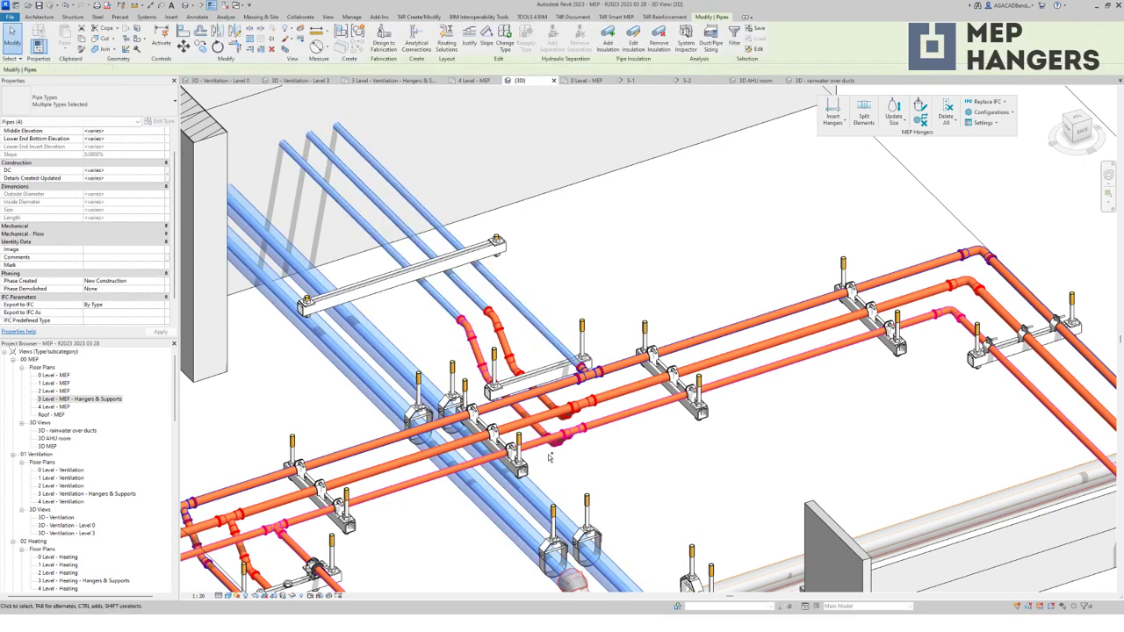
{"action": "left_click", "coordinate": [551, 405], "text": "ctrl"}
{"action": "left_click", "coordinate": [833, 113]}
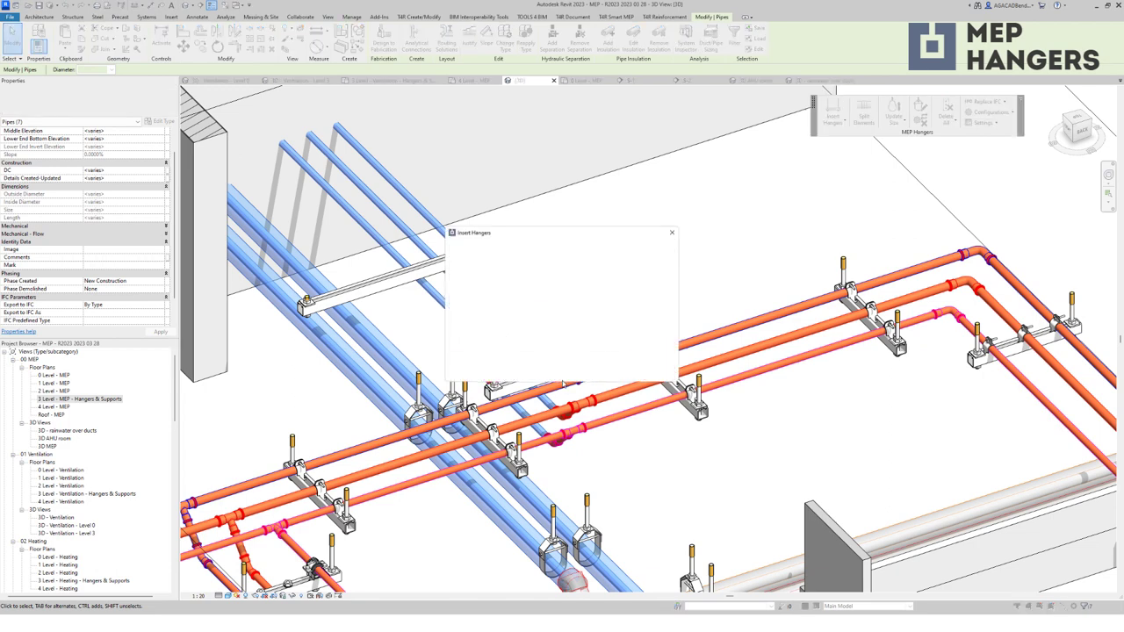
{"action": "left_click", "coordinate": [527, 301]}
{"action": "left_click", "coordinate": [544, 347]}
{"action": "left_click", "coordinate": [666, 374]}
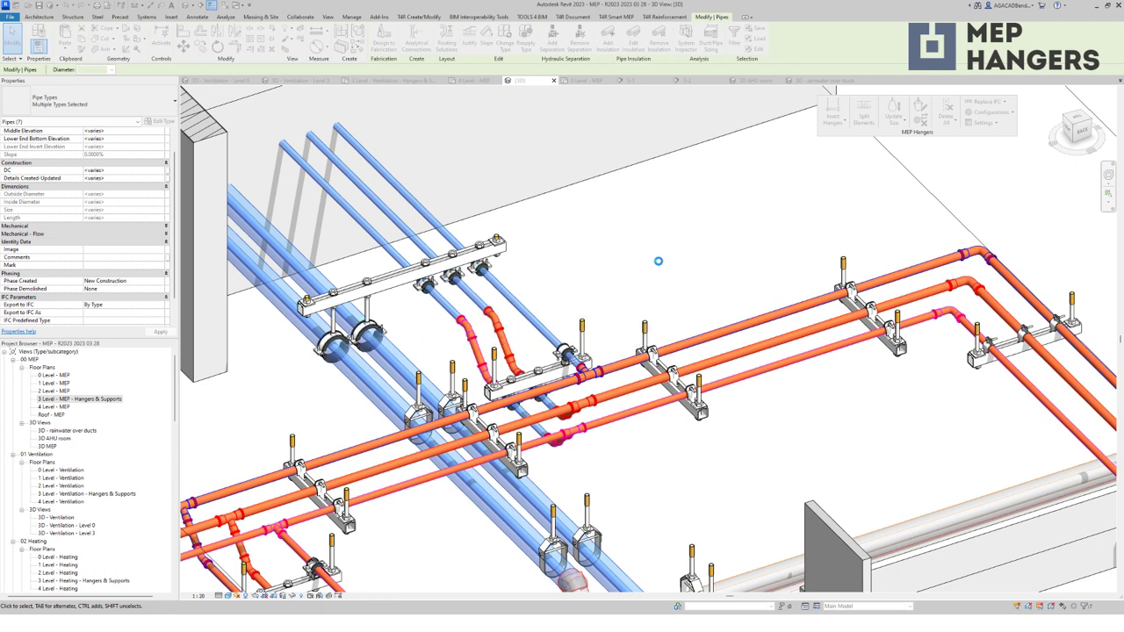
{"action": "left_click", "coordinate": [636, 264]}
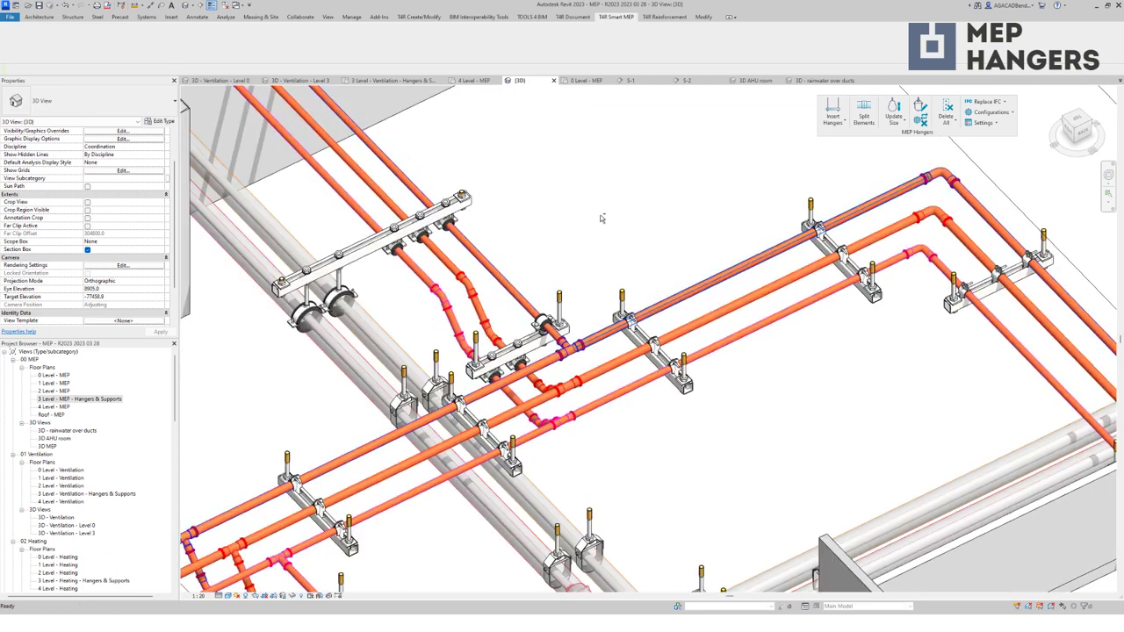
{"action": "scroll", "coordinate": [690, 299], "scroll_direction": "up", "scroll_amount": 4}
{"action": "middle_click_drag", "start_coordinate": [690, 300], "coordinate": [765, 241]}
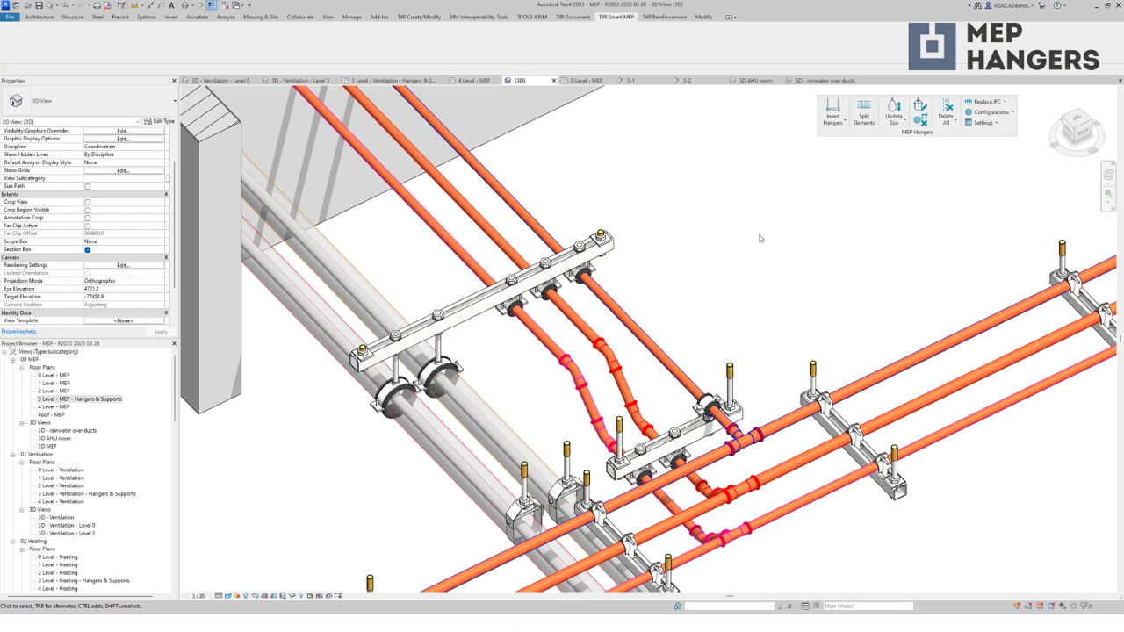
Step: Switch the MEP Hangers configuration files location to the Structural Connections shared company configurations and save it
{"action": "left_click", "coordinate": [981, 122]}
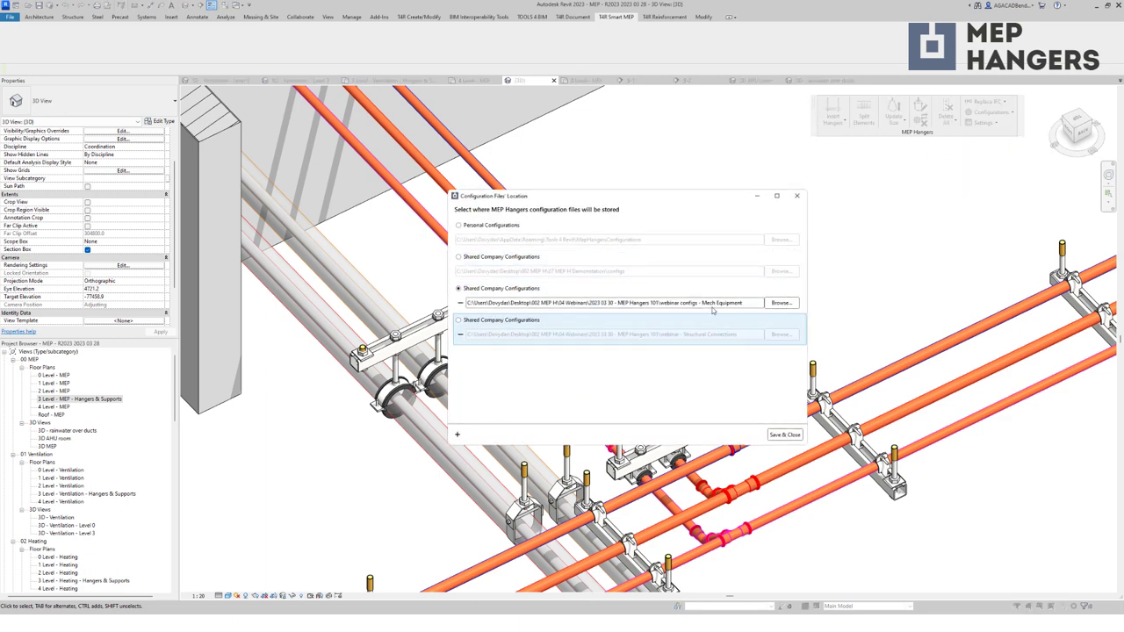
{"action": "left_click", "coordinate": [459, 321]}
{"action": "left_click", "coordinate": [776, 434]}
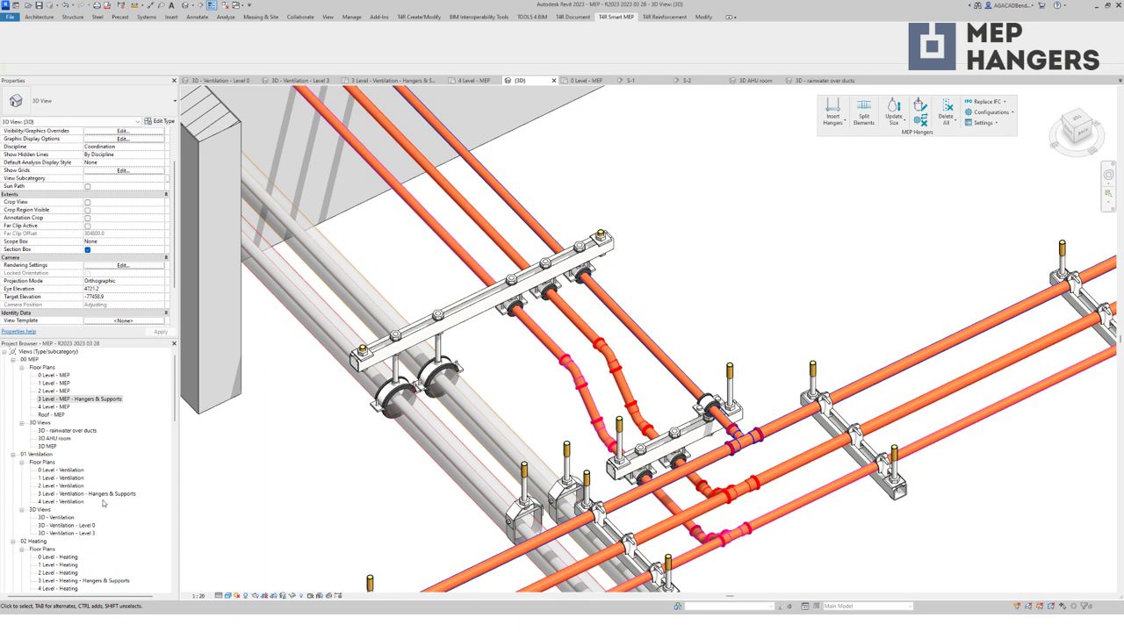
Step: In the 0 Level - Sanitary DWC plan, insert 01 M_Pipes - Floor-Roof (Search Top) - Max Spacing hangers on the six short branch pipes
{"action": "scroll", "coordinate": [109, 502], "scroll_direction": "down", "scroll_amount": 7}
{"action": "double_click", "coordinate": [107, 417]}
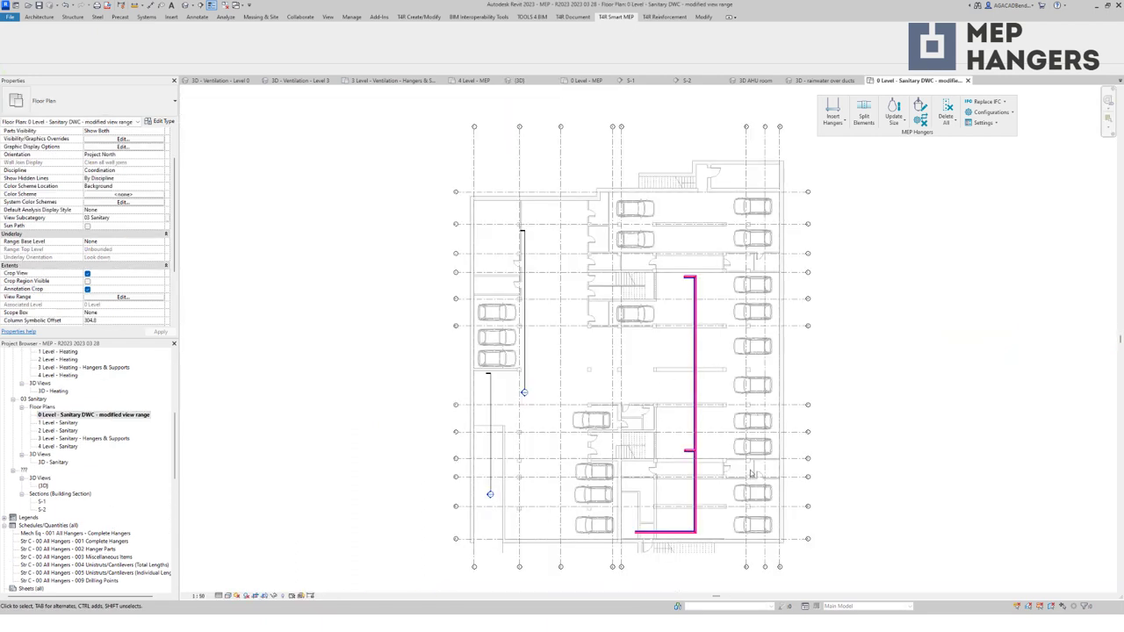
{"action": "scroll", "coordinate": [693, 451], "scroll_direction": "up", "scroll_amount": 6}
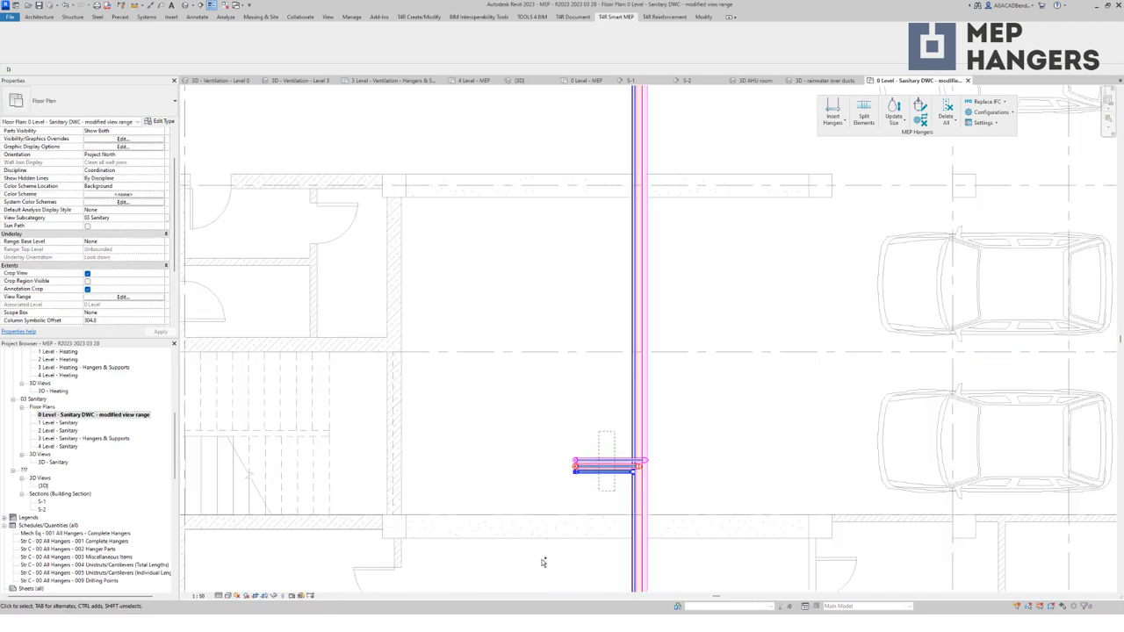
{"action": "left_click", "coordinate": [606, 465]}
{"action": "scroll", "coordinate": [606, 465], "scroll_direction": "down", "scroll_amount": 5}
{"action": "scroll", "coordinate": [526, 396], "scroll_direction": "up", "scroll_amount": 4}
{"action": "scroll", "coordinate": [546, 323], "scroll_direction": "up", "scroll_amount": 2}
{"action": "left_click_drag", "start_coordinate": [521, 421], "coordinate": [500, 306], "text": "ctrl"}
{"action": "left_click", "coordinate": [833, 111]}
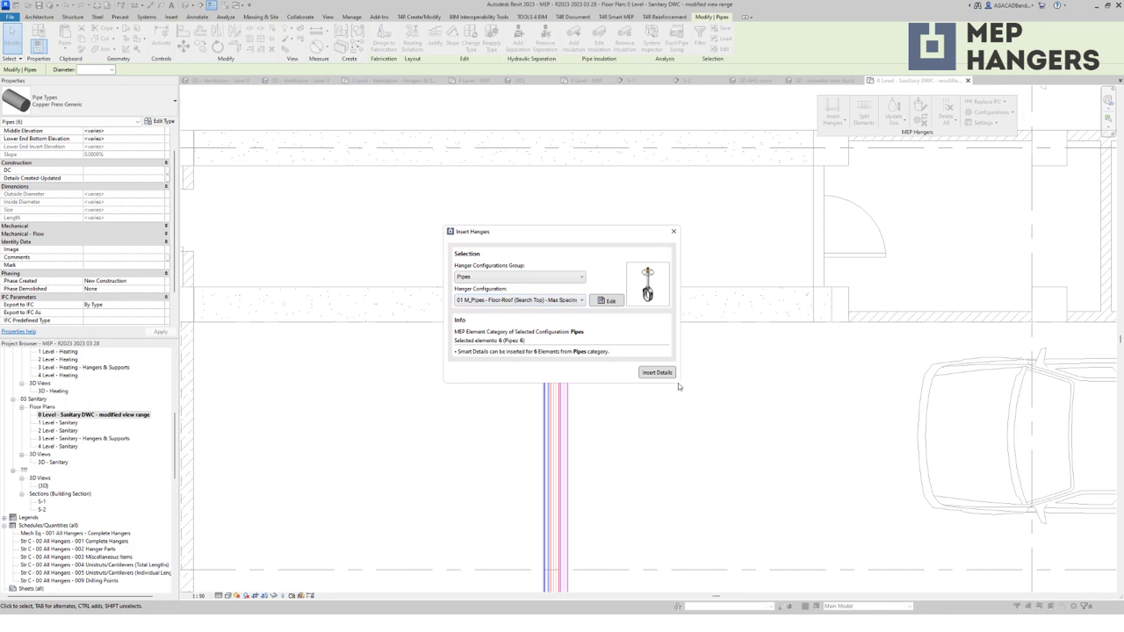
{"action": "left_click", "coordinate": [660, 374]}
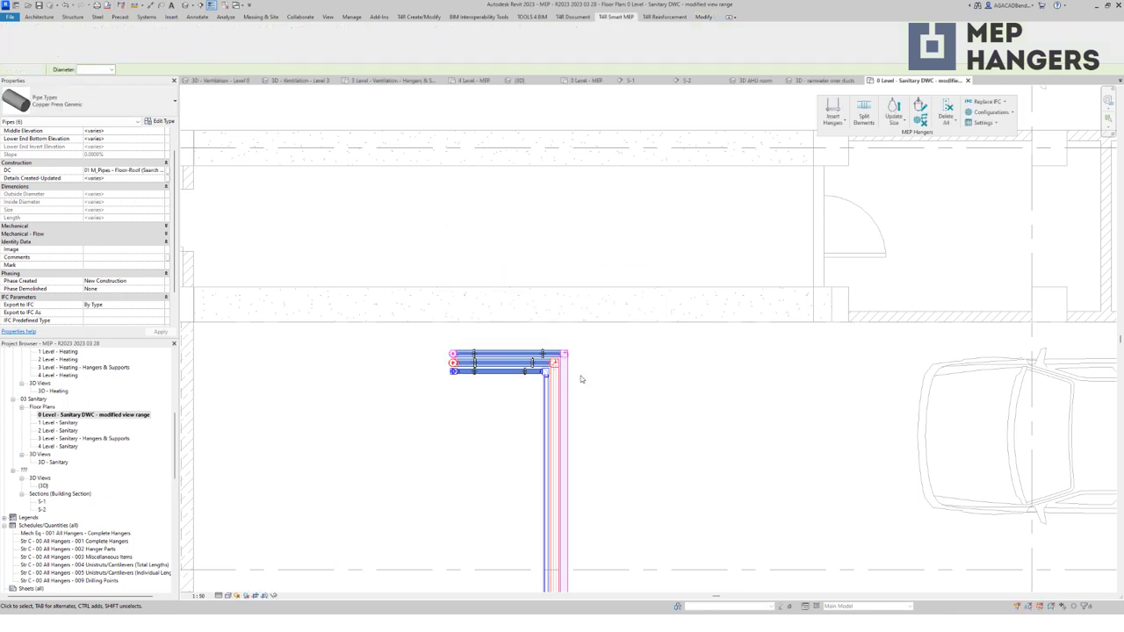
Step: Insert supports spanning the parallel pipes along the long 25 mm run below grid I, and open the 3D - Sanitary view
{"action": "scroll", "coordinate": [479, 256], "scroll_direction": "down", "scroll_amount": 3}
{"action": "left_click", "coordinate": [515, 369]}
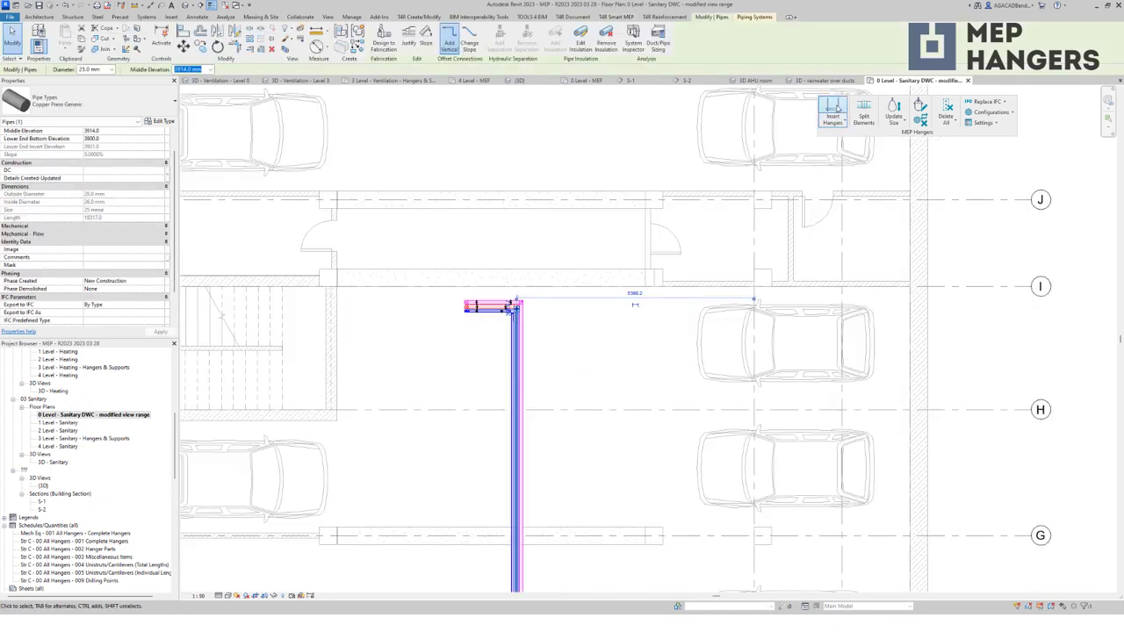
{"action": "left_click", "coordinate": [832, 112]}
{"action": "left_click", "coordinate": [539, 300]}
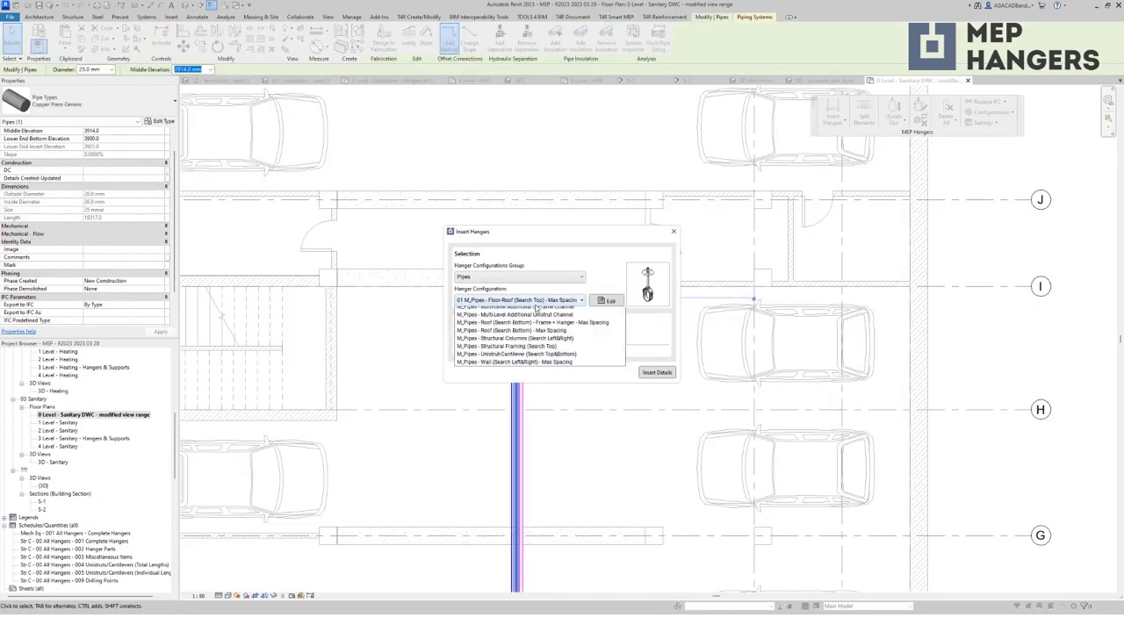
{"action": "left_click", "coordinate": [539, 317]}
{"action": "left_click", "coordinate": [657, 373]}
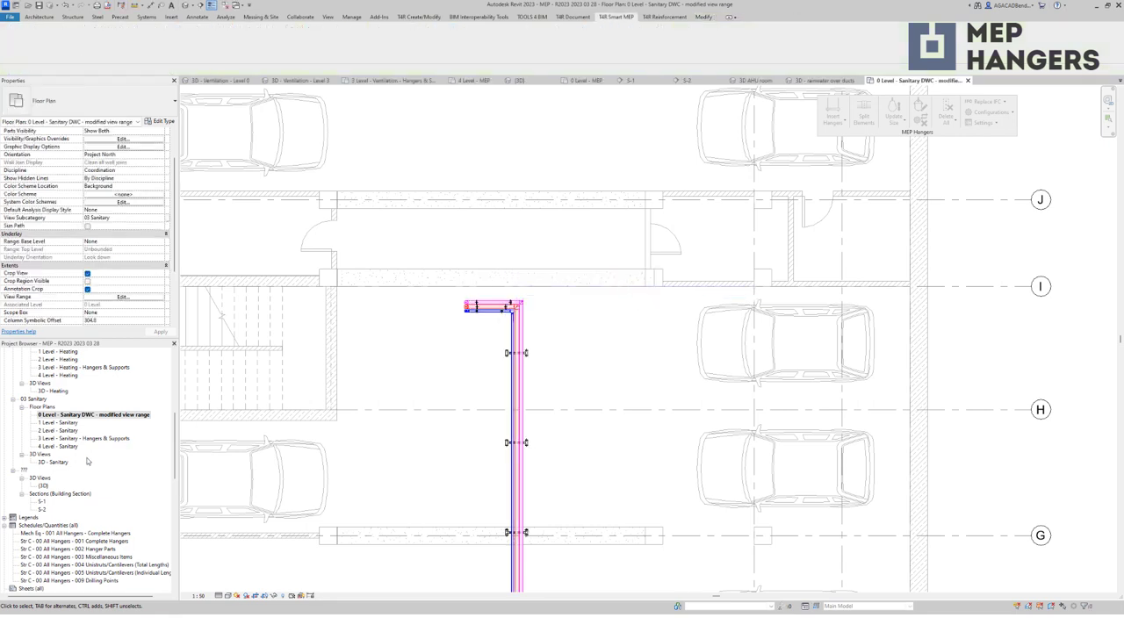
{"action": "double_click", "coordinate": [52, 462]}
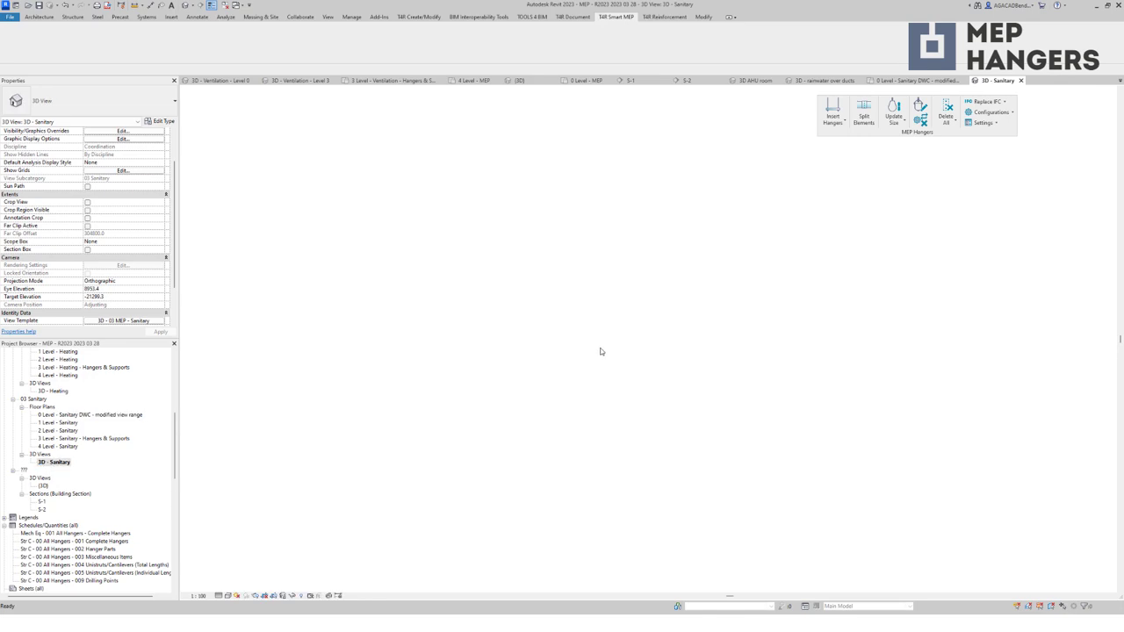
Step: Examine the rigid Unistrut frame supports along the parallel sanitary pipes in 3D, including the hanger type and properties of one frame
{"action": "scroll", "coordinate": [733, 446], "scroll_direction": "up", "scroll_amount": 5}
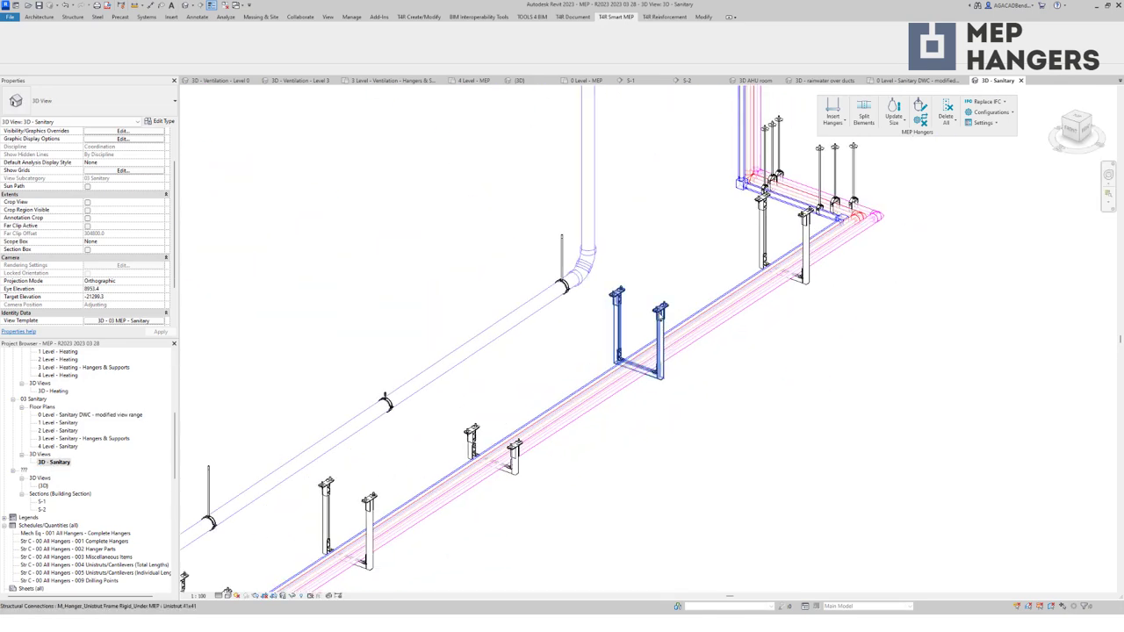
{"action": "middle_click_drag", "start_coordinate": [696, 416], "coordinate": [592, 341], "text": "shift"}
{"action": "left_click", "coordinate": [455, 446]}
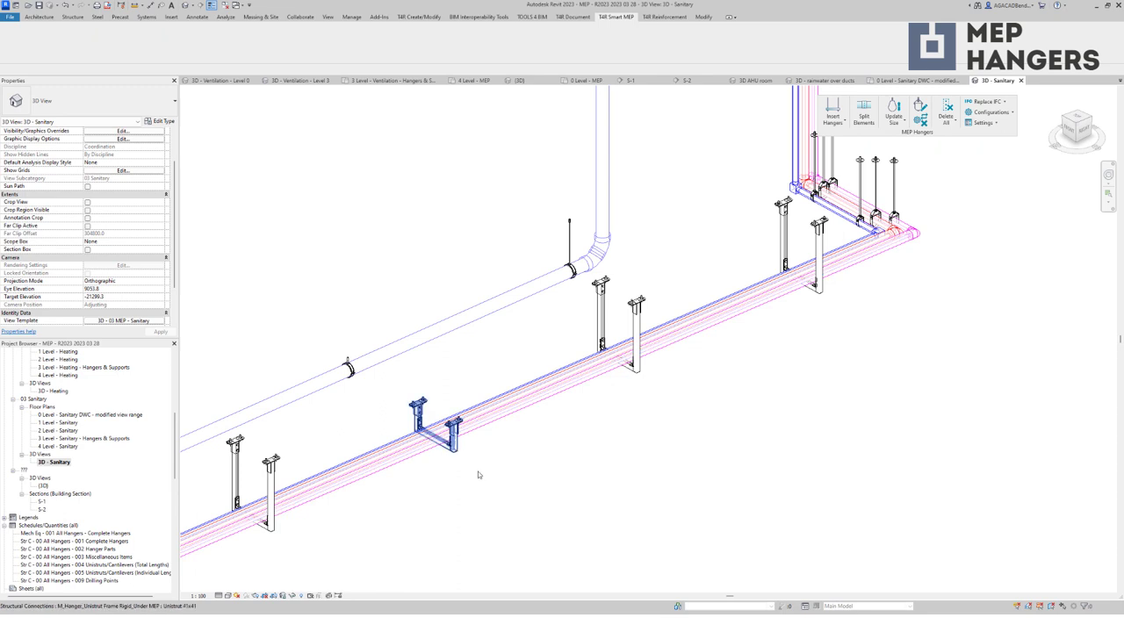
{"action": "left_click", "coordinate": [551, 518]}
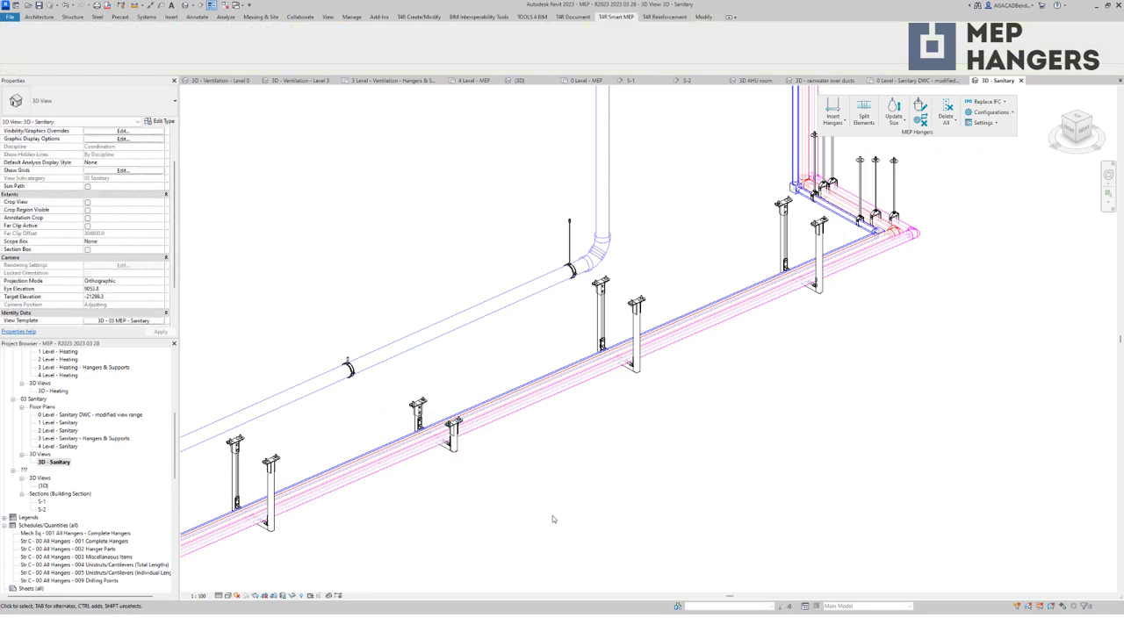
{"action": "left_click", "coordinate": [634, 320]}
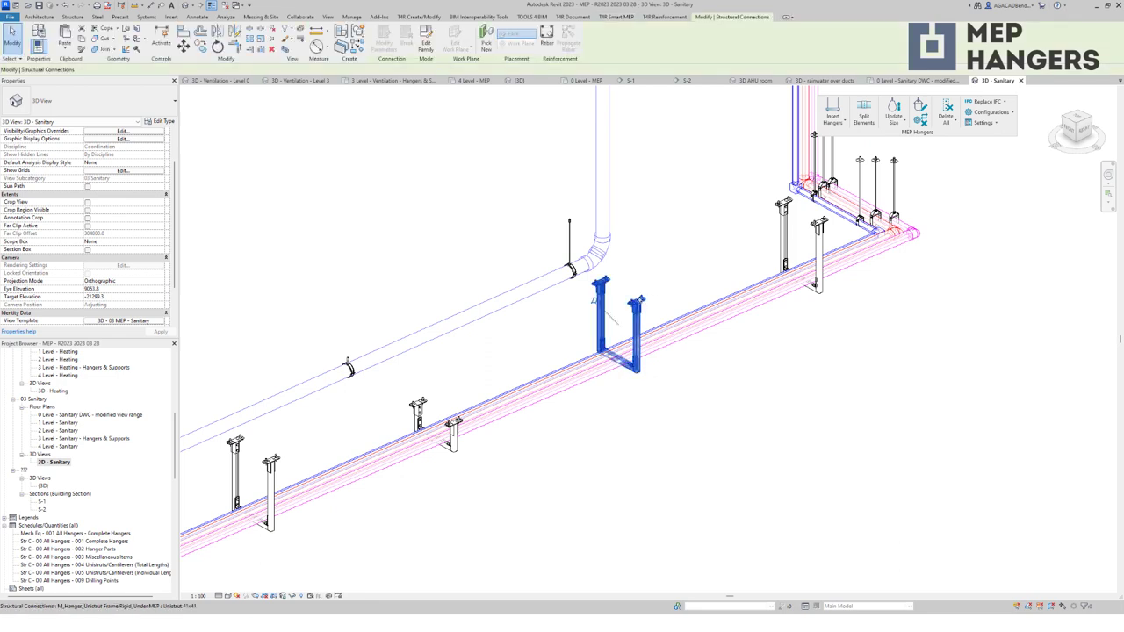
{"action": "scroll", "coordinate": [638, 308], "scroll_direction": "up", "scroll_amount": 2}
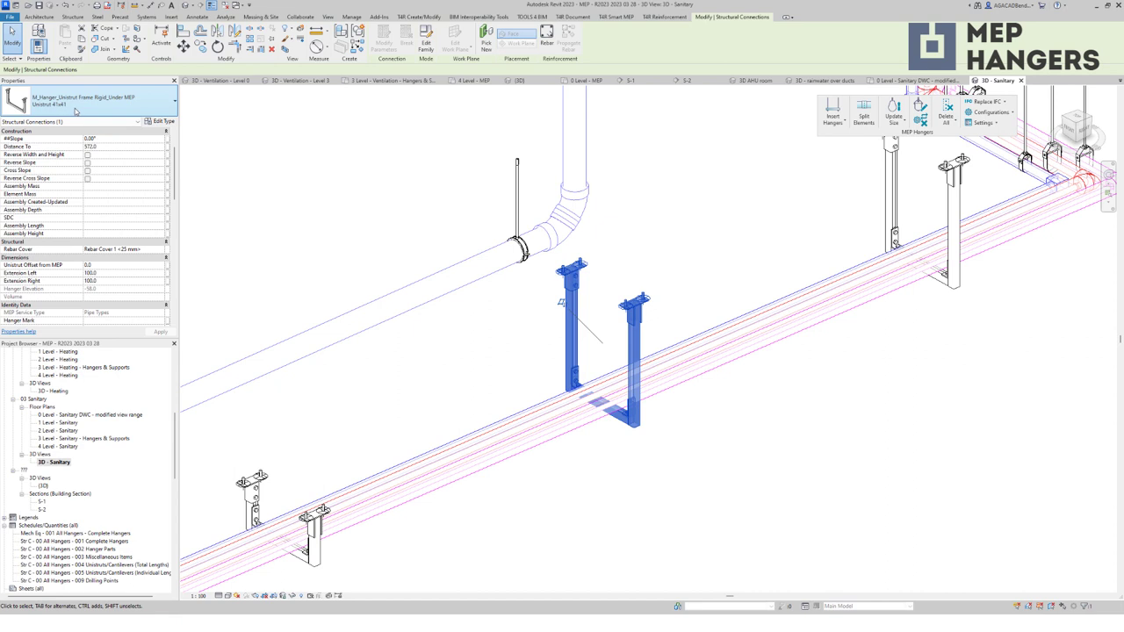
{"action": "key", "text": "Escape"}
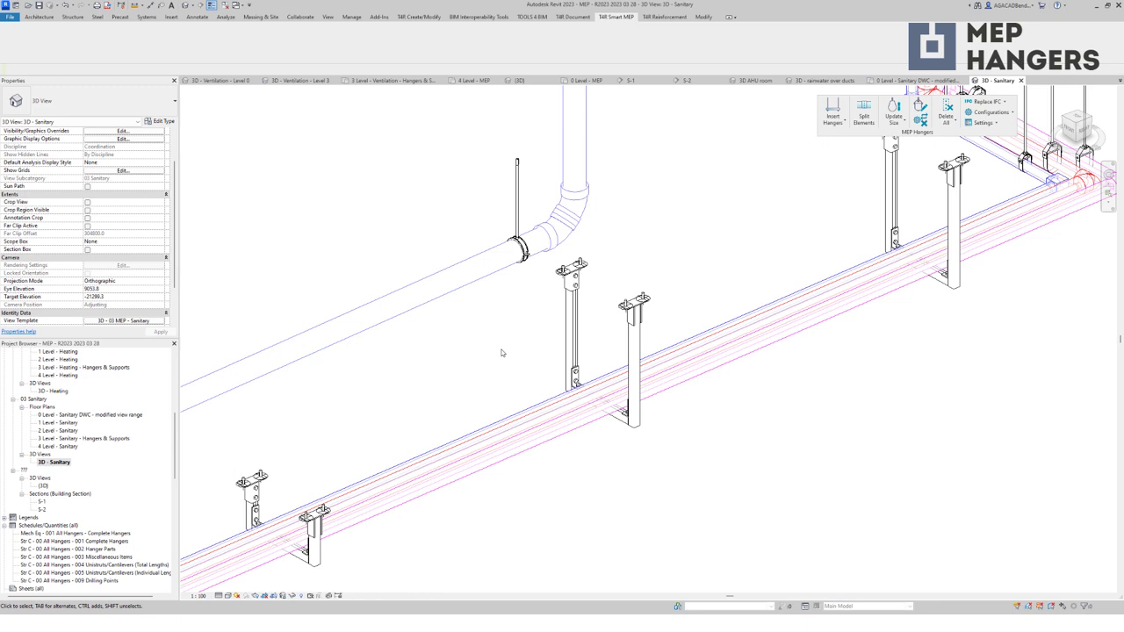
Step: Duplicate the 41x41x2mm type of the M_Unistrut Channel structural framing family and name the copy 60x50
{"action": "left_click_drag", "start_coordinate": [174, 444], "coordinate": [178, 561]}
{"action": "left_click", "coordinate": [58, 541]}
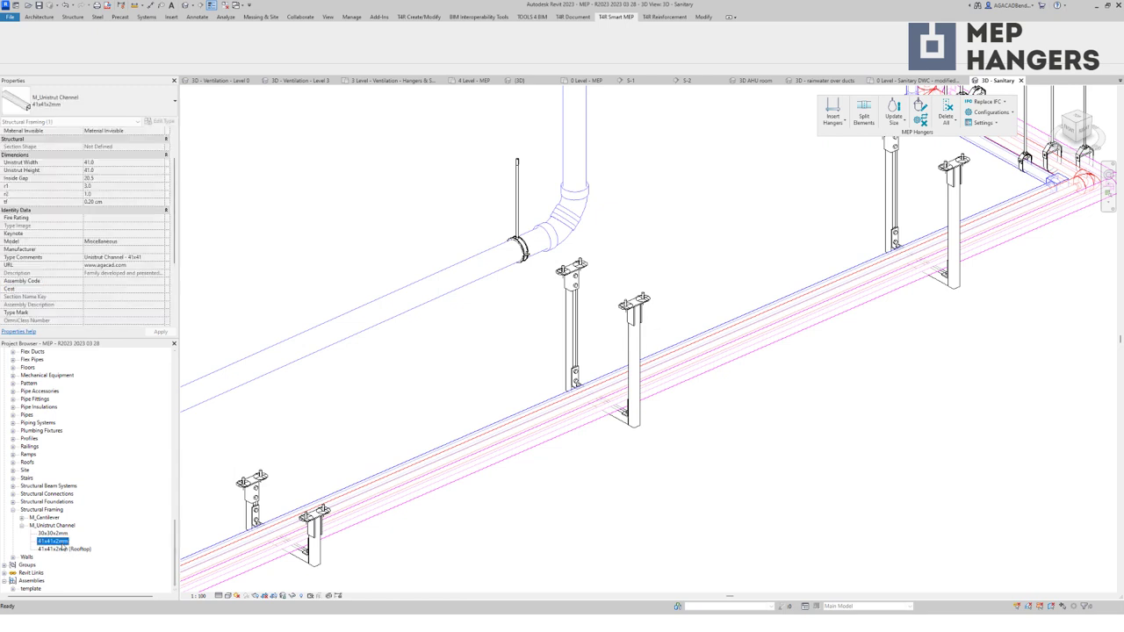
{"action": "right_click", "coordinate": [60, 542]}
{"action": "left_click", "coordinate": [142, 419]}
{"action": "type", "text": "4"}
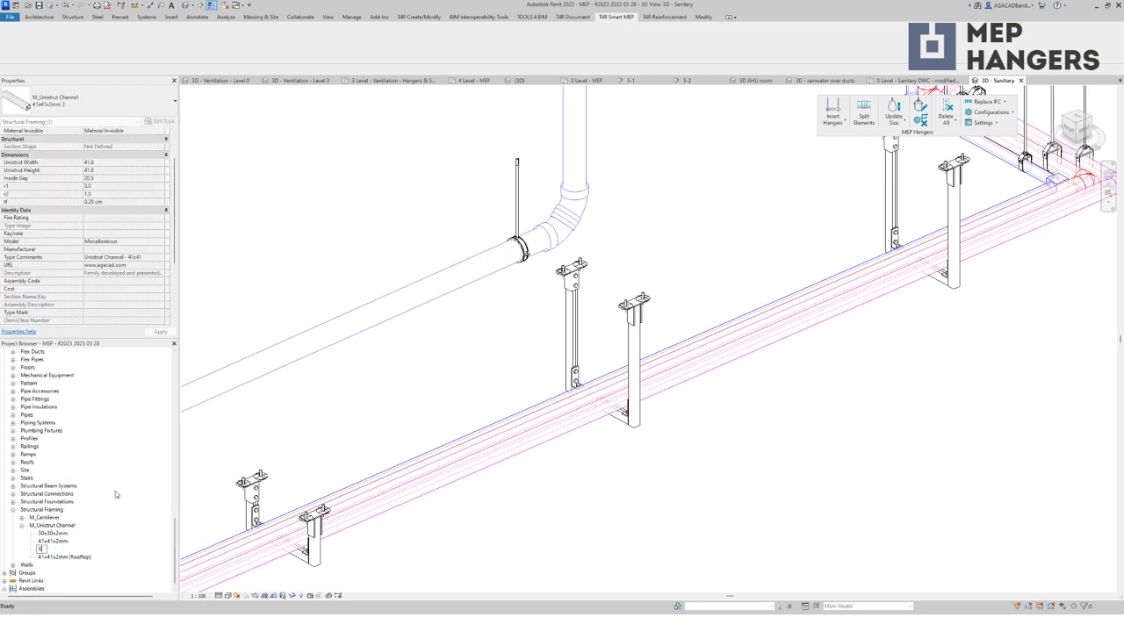
{"action": "type", "text": "0x50"}
{"action": "key", "text": "Return"}
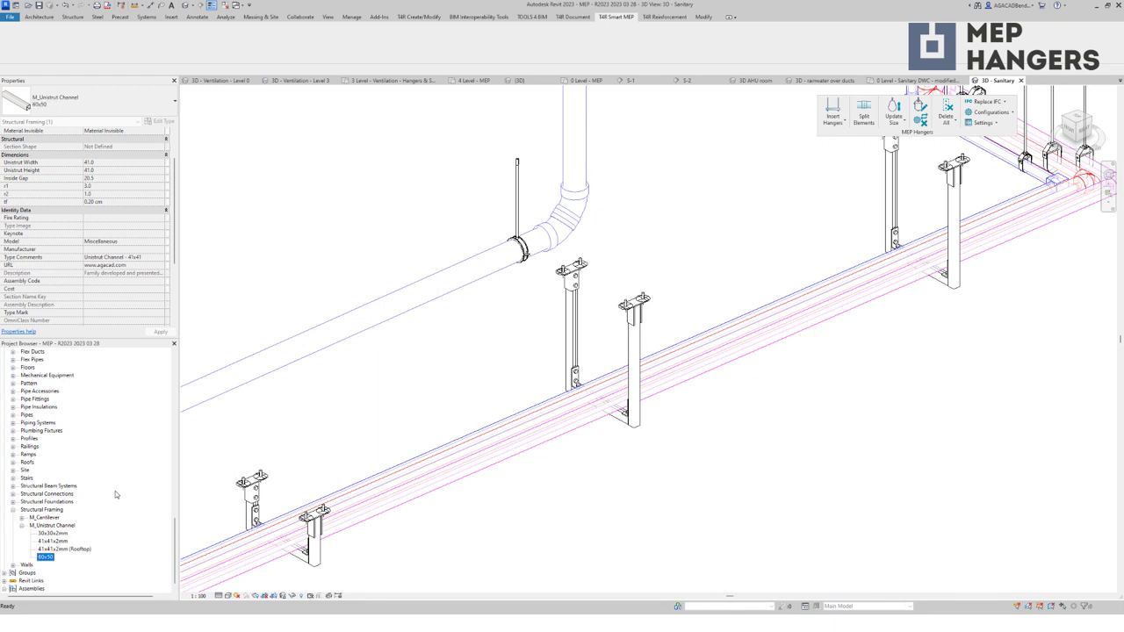
Step: In the 60x50 channel type, set Unistrut Width to 60, Unistrut Height to 50 and Type Comments to Unistrut Channel - 60x50
{"action": "double_click", "coordinate": [45, 557]}
{"action": "left_click", "coordinate": [439, 239]}
{"action": "type", "text": "60"}
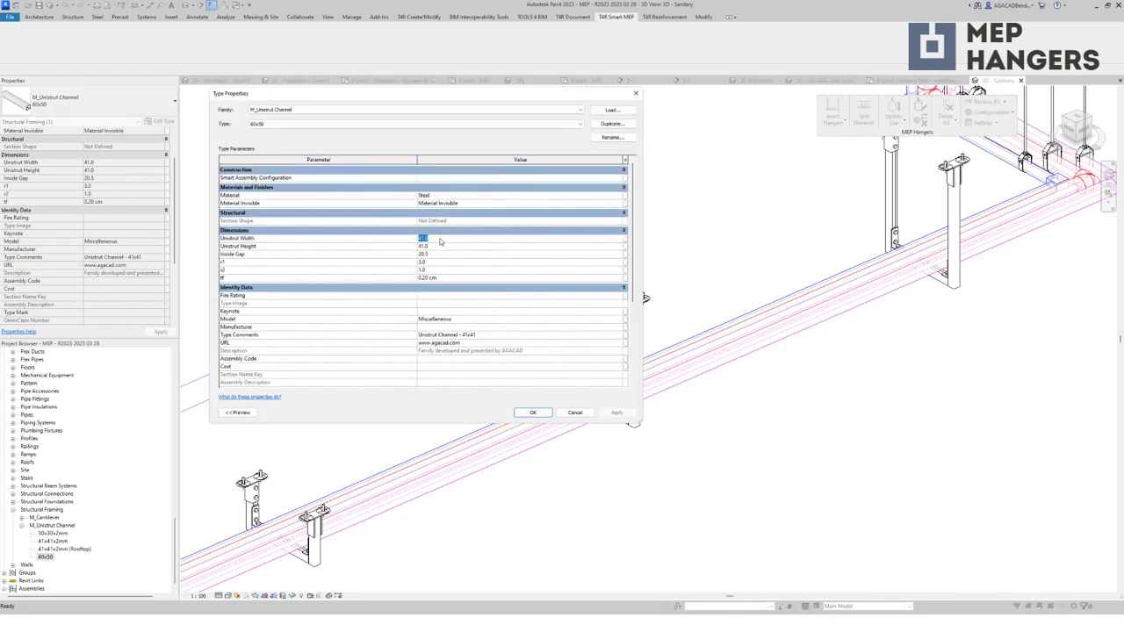
{"action": "left_click", "coordinate": [437, 248]}
{"action": "type", "text": "50"}
{"action": "left_click", "coordinate": [466, 335]}
{"action": "left_click_drag", "start_coordinate": [461, 334], "coordinate": [479, 334]}
{"action": "type", "text": "60"}
{"action": "left_click", "coordinate": [532, 413]}
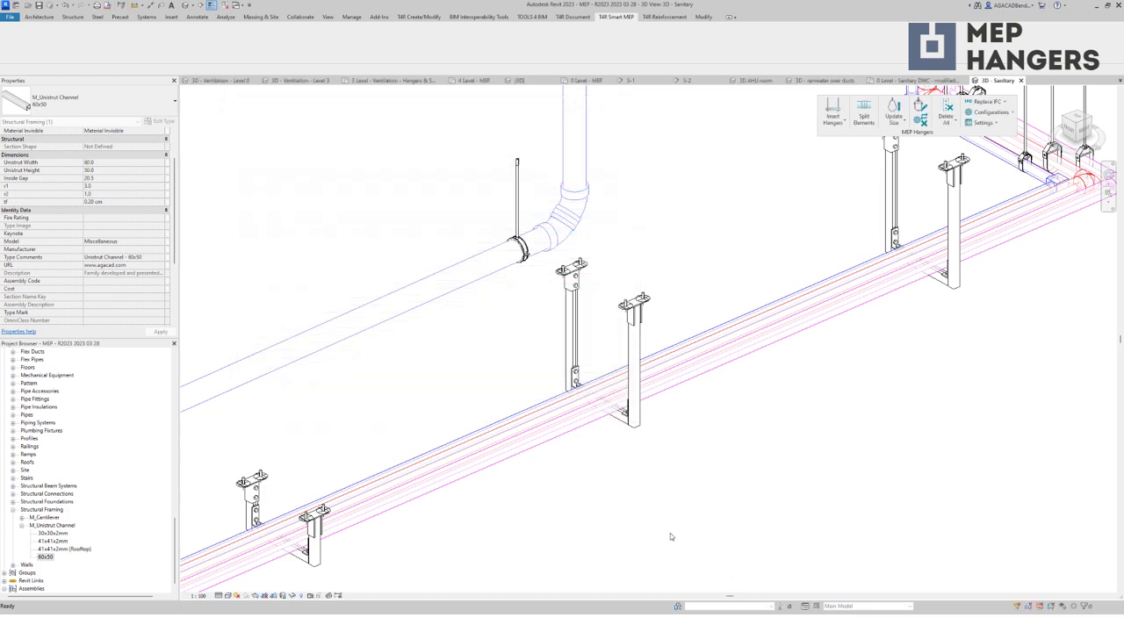
Step: Duplicate the type of the Unistrut frame hanger nearest the pipe corner and name the copy Unistrut 60x50
{"action": "left_click", "coordinate": [654, 526]}
{"action": "scroll", "coordinate": [635, 515], "scroll_direction": "down", "scroll_amount": 2}
{"action": "scroll", "coordinate": [845, 409], "scroll_direction": "up", "scroll_amount": 2}
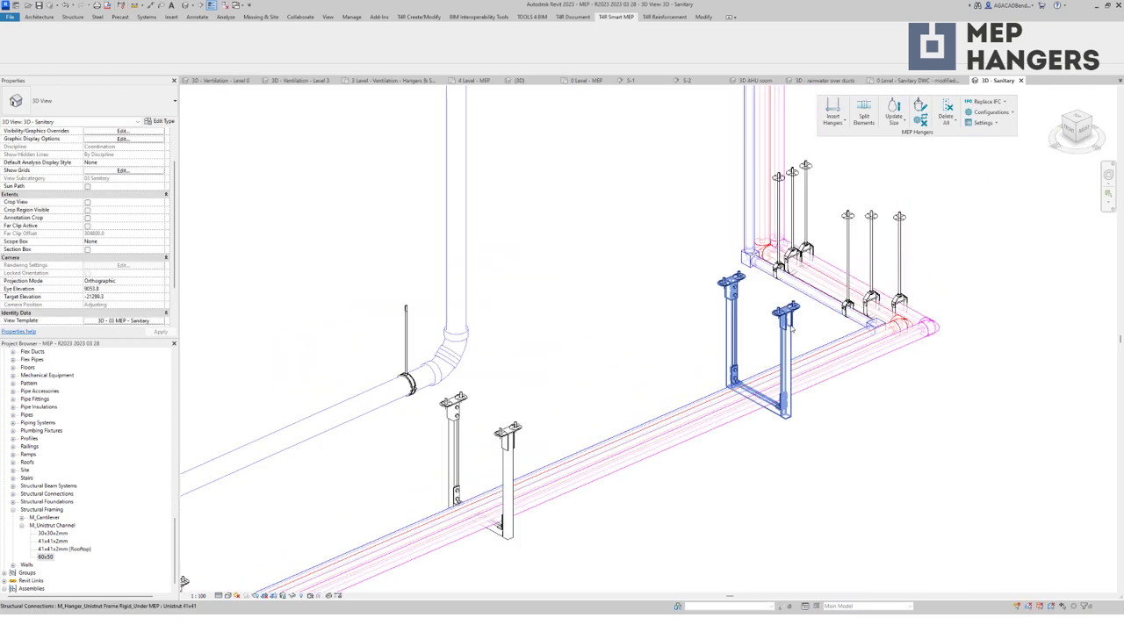
{"action": "left_click", "coordinate": [788, 328]}
{"action": "left_click", "coordinate": [164, 122]}
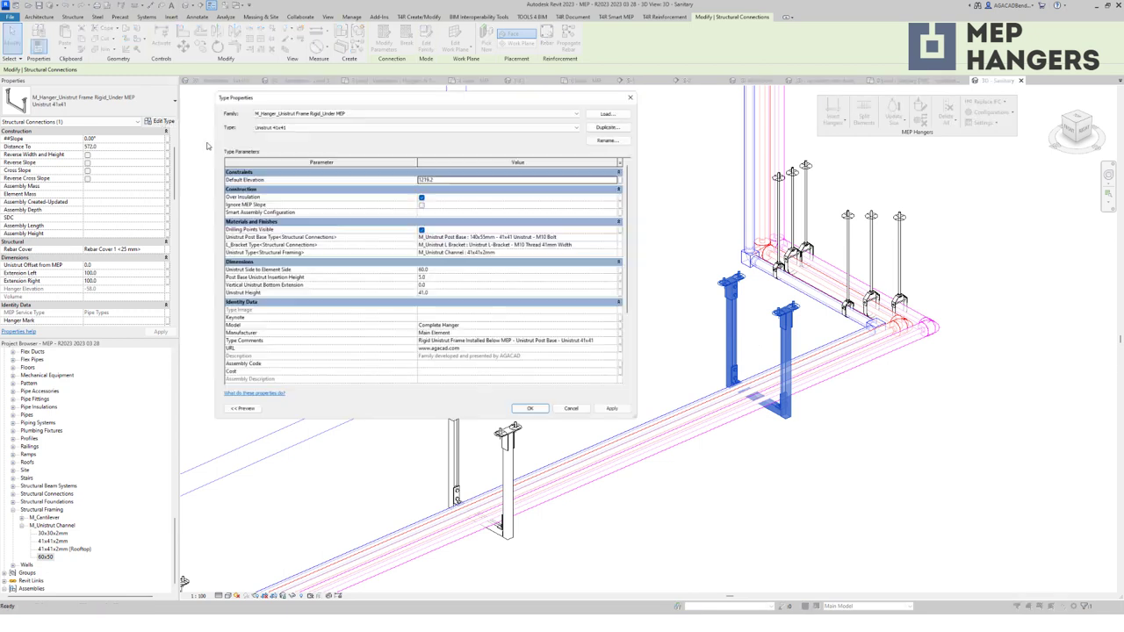
{"action": "left_click", "coordinate": [612, 124]}
{"action": "left_click_drag", "start_coordinate": [423, 365], "coordinate": [447, 365]}
{"action": "type", "text": "60x50"}
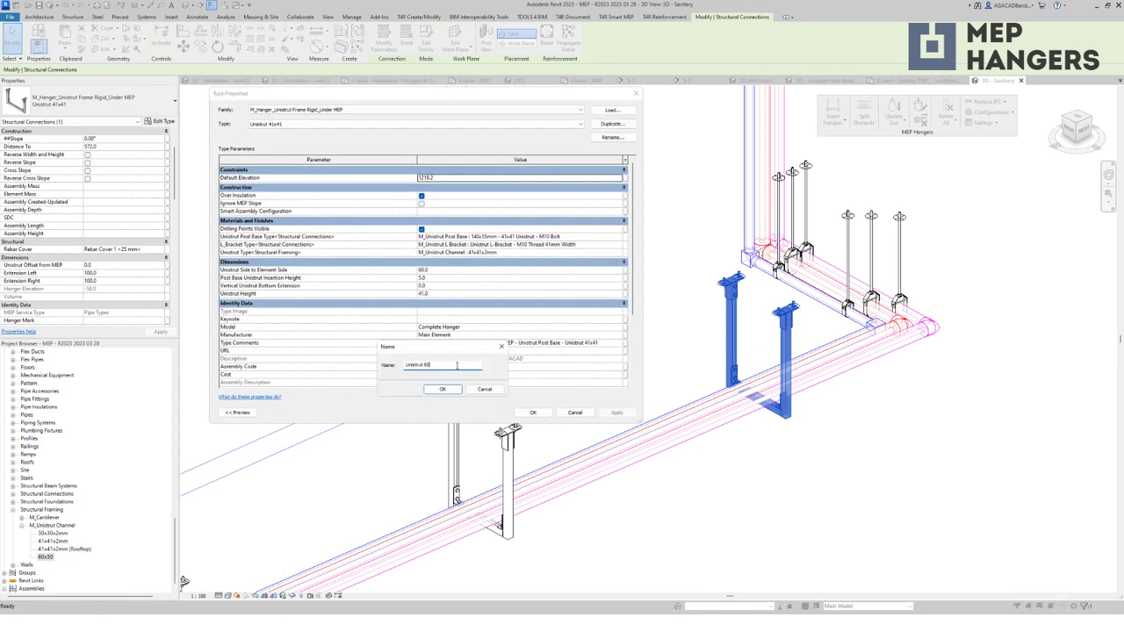
{"action": "left_click", "coordinate": [442, 389]}
Step: Change the size in the new hanger type's Type Comments to 60x50 and set its Unistrut Height to 50
{"action": "left_click", "coordinate": [586, 342]}
{"action": "double_click", "coordinate": [585, 343]}
{"action": "type", "text": "60x50"}
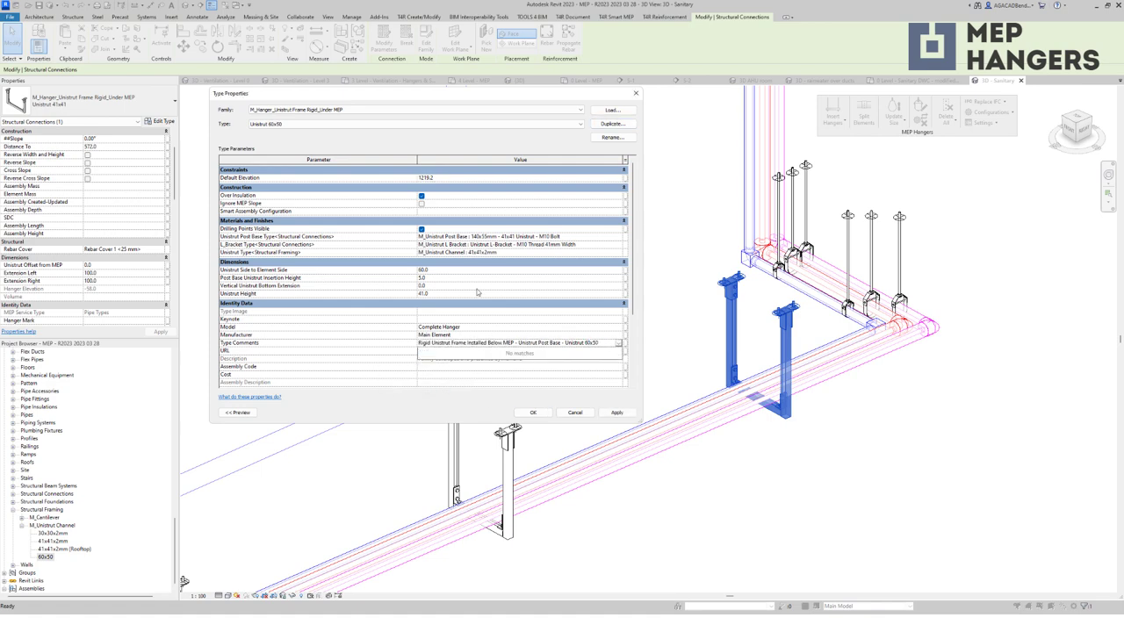
{"action": "left_click", "coordinate": [471, 292]}
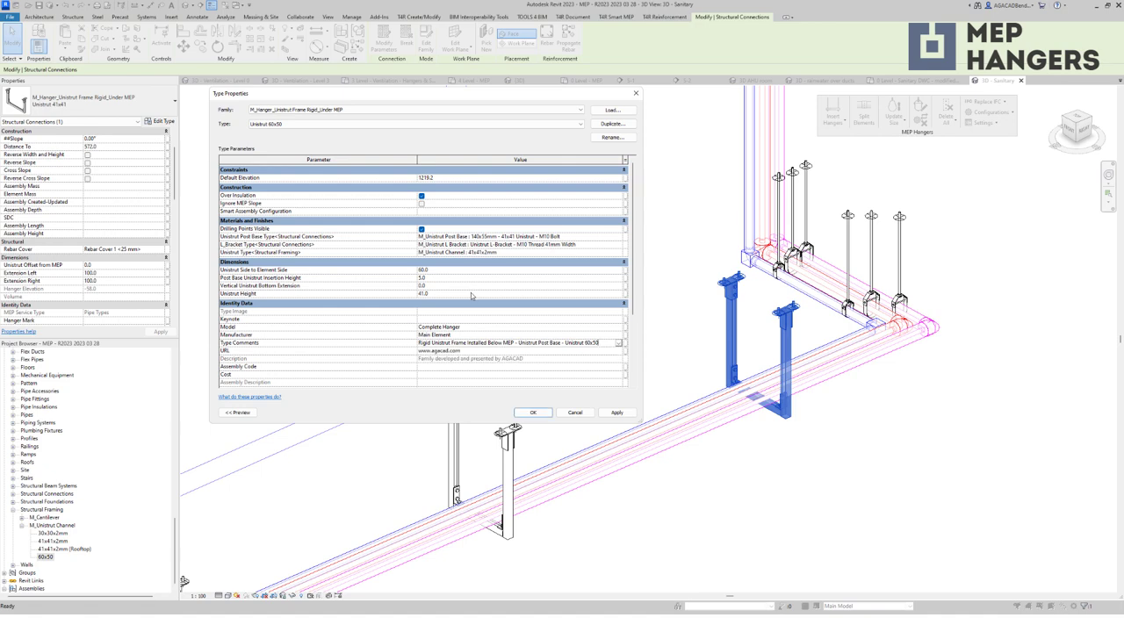
{"action": "left_click", "coordinate": [459, 296]}
{"action": "type", "text": "50"}
Step: Assign M_Unistrut Channel : 60x50, the M10 Thread 60mm Width L-bracket and another post base type to the Unistrut 60x50 hanger type
{"action": "left_click", "coordinate": [551, 255]}
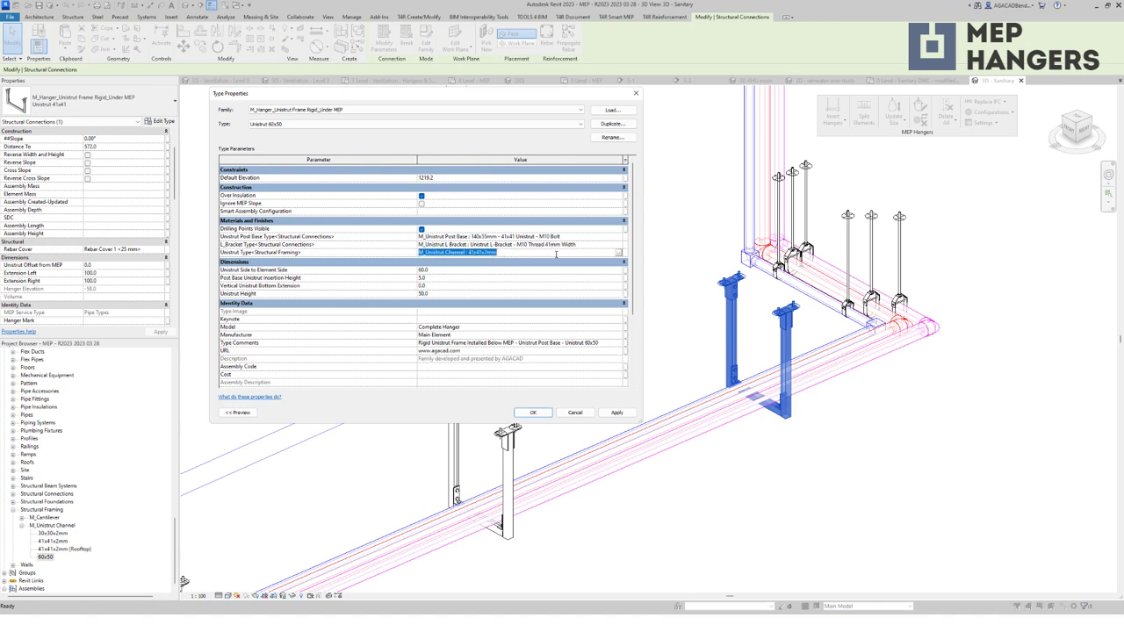
{"action": "left_click", "coordinate": [618, 255]}
{"action": "left_click", "coordinate": [477, 297]}
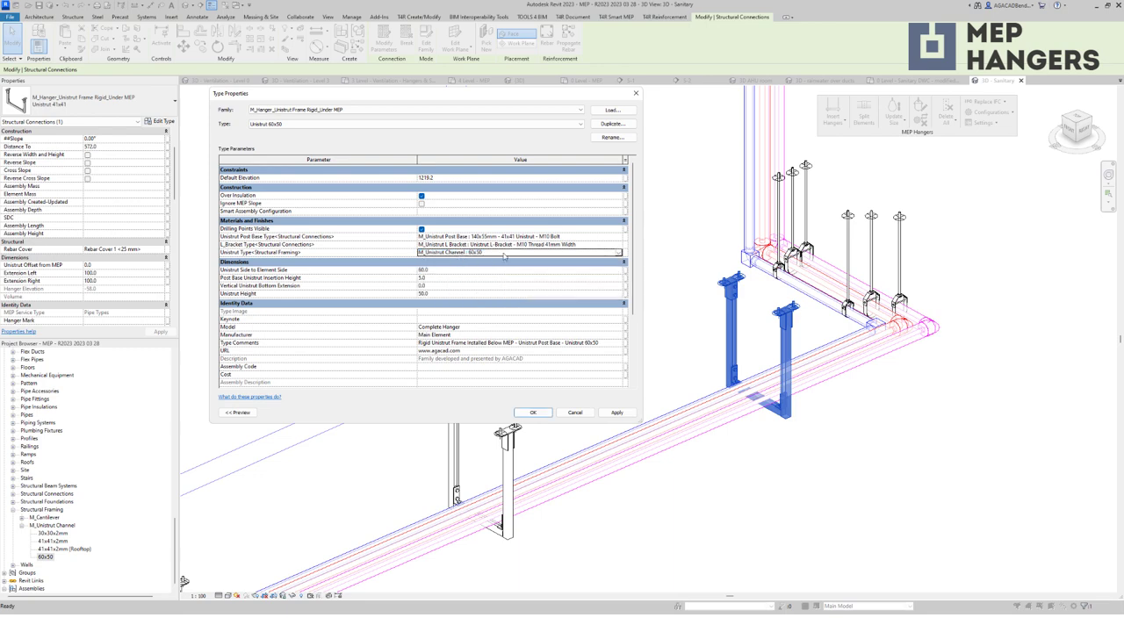
{"action": "left_click", "coordinate": [619, 245]}
{"action": "left_click", "coordinate": [618, 245]}
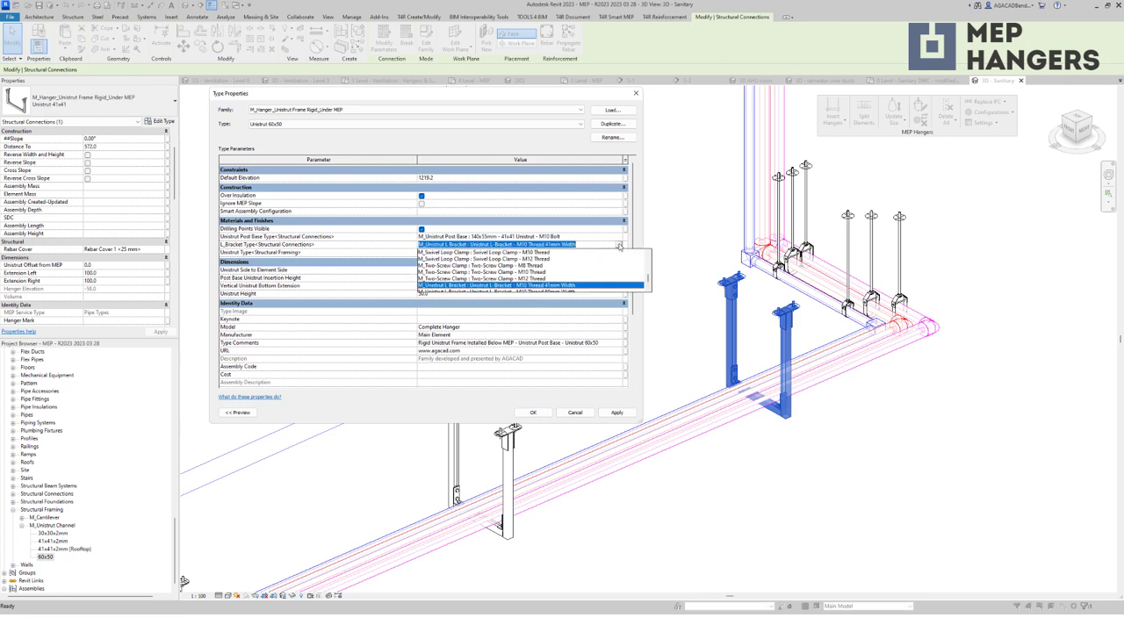
{"action": "left_click", "coordinate": [571, 273]}
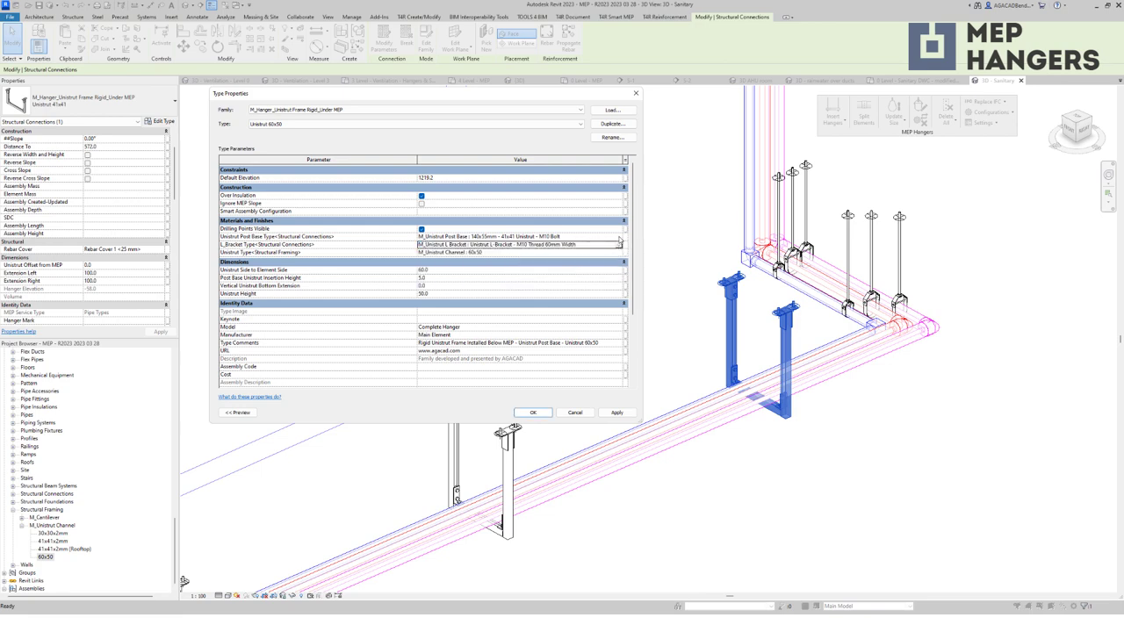
{"action": "left_click", "coordinate": [617, 238]}
{"action": "left_click", "coordinate": [537, 264]}
{"action": "left_click", "coordinate": [534, 413]}
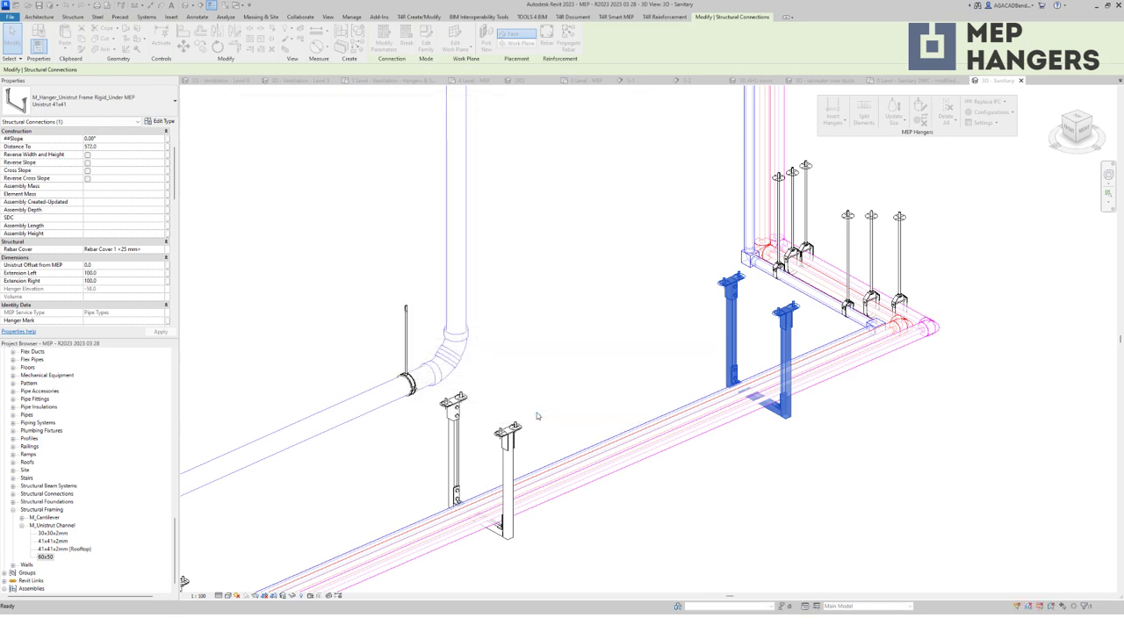
{"action": "left_click", "coordinate": [596, 348]}
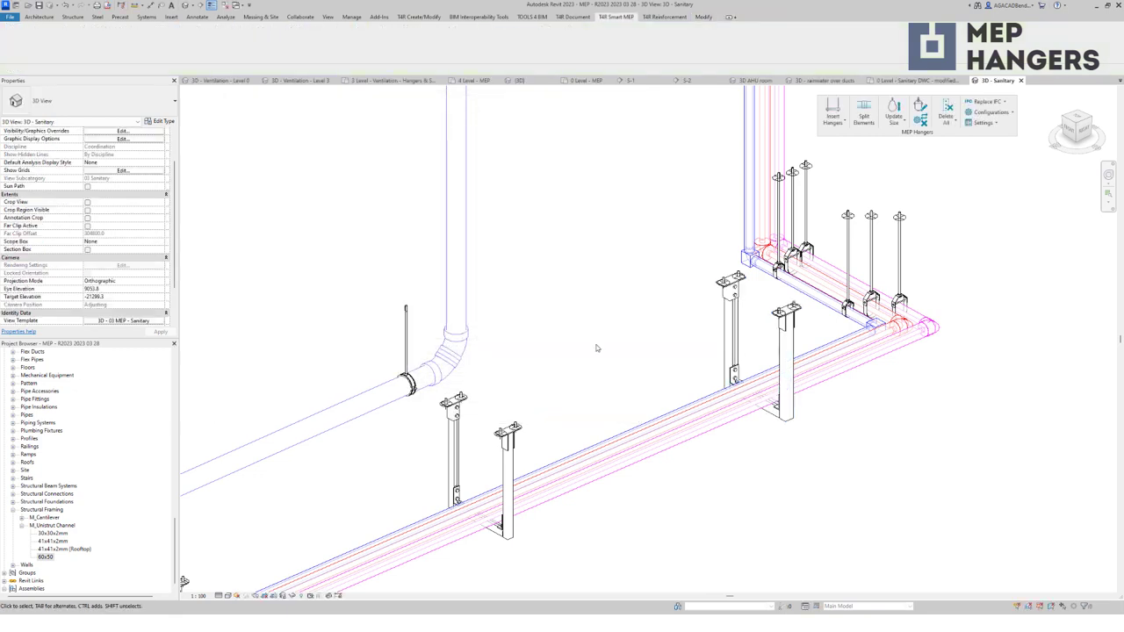
Step: Change the 25 mm pipe's hanger configuration to M_Hanger_Unistrut Frame Rigid_Under MEP : Unistrut 60x50 and update its supports
{"action": "scroll", "coordinate": [592, 347], "scroll_direction": "down", "scroll_amount": 1}
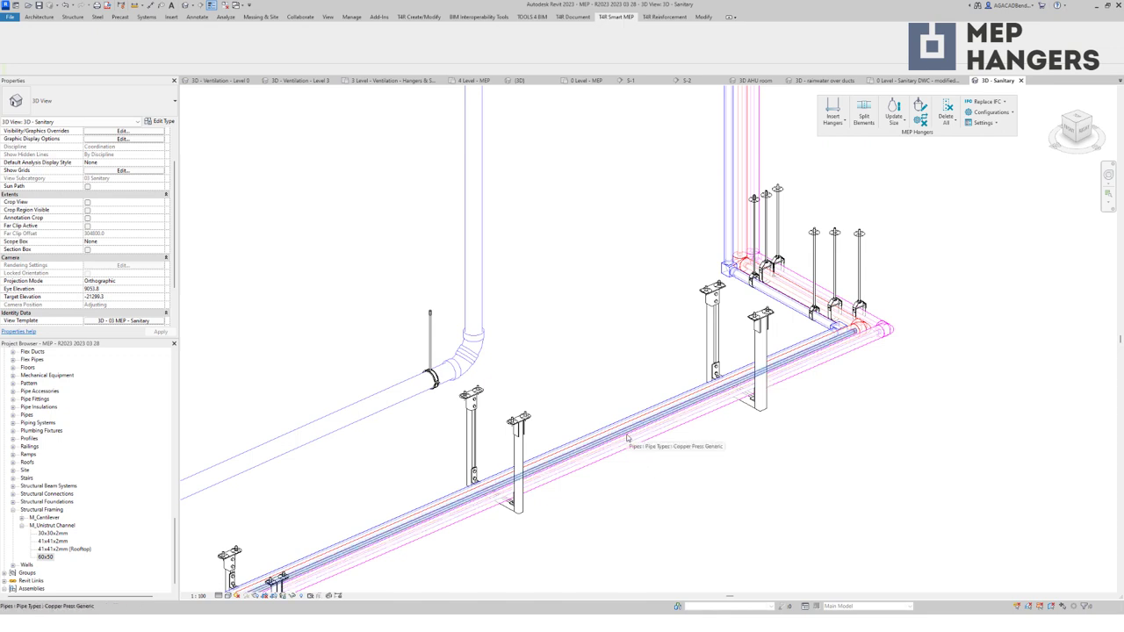
{"action": "left_click", "coordinate": [544, 455]}
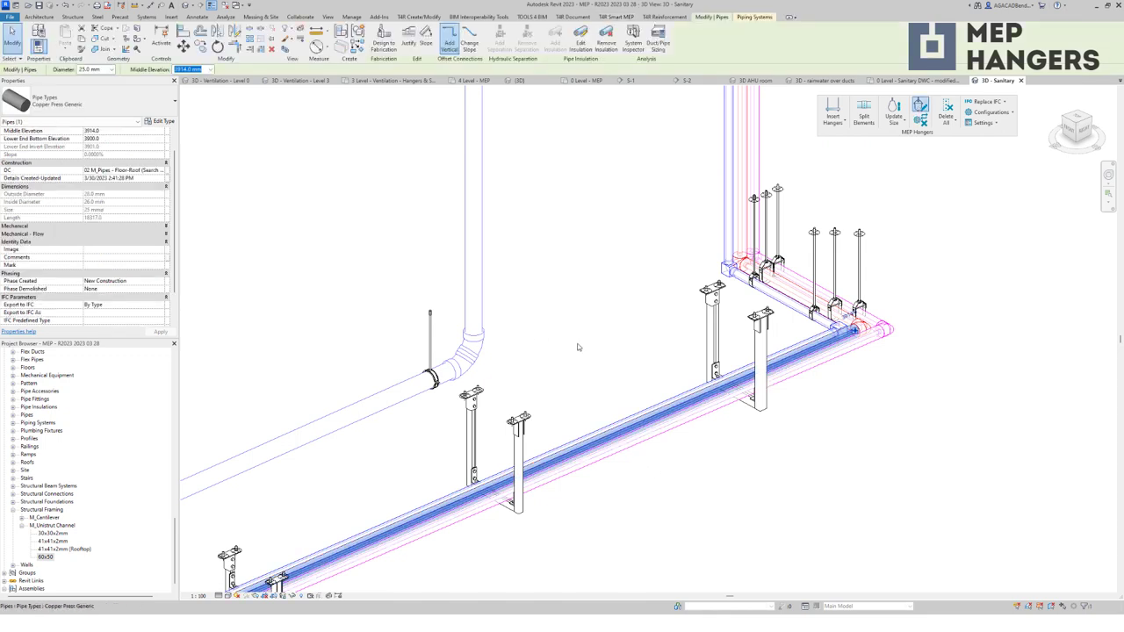
{"action": "left_click", "coordinate": [579, 260]}
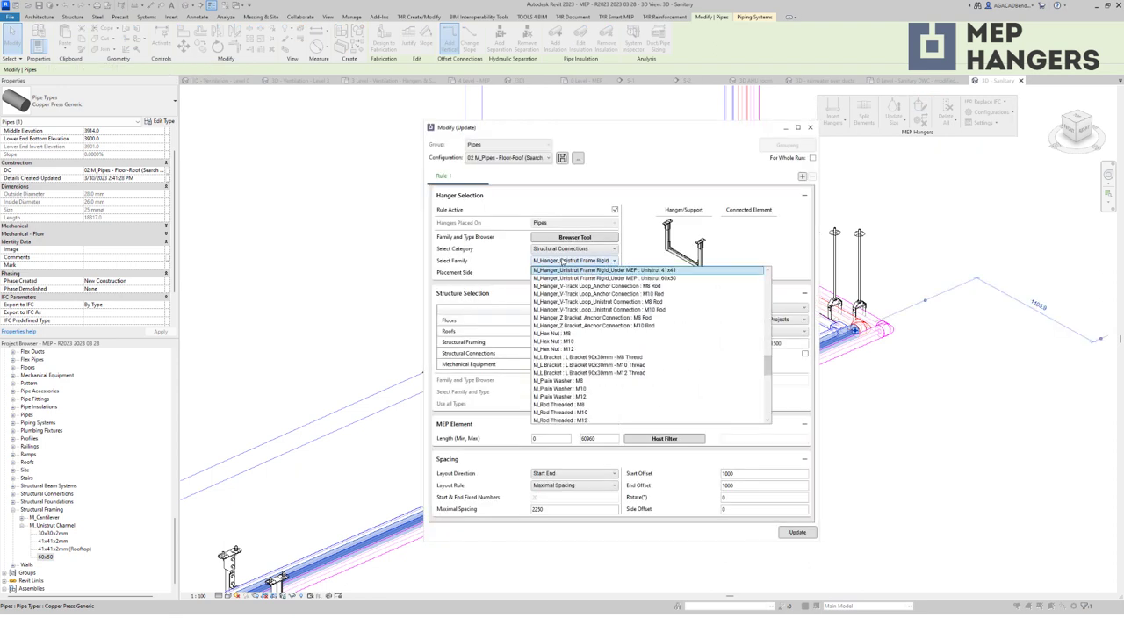
{"action": "key", "text": "Escape"}
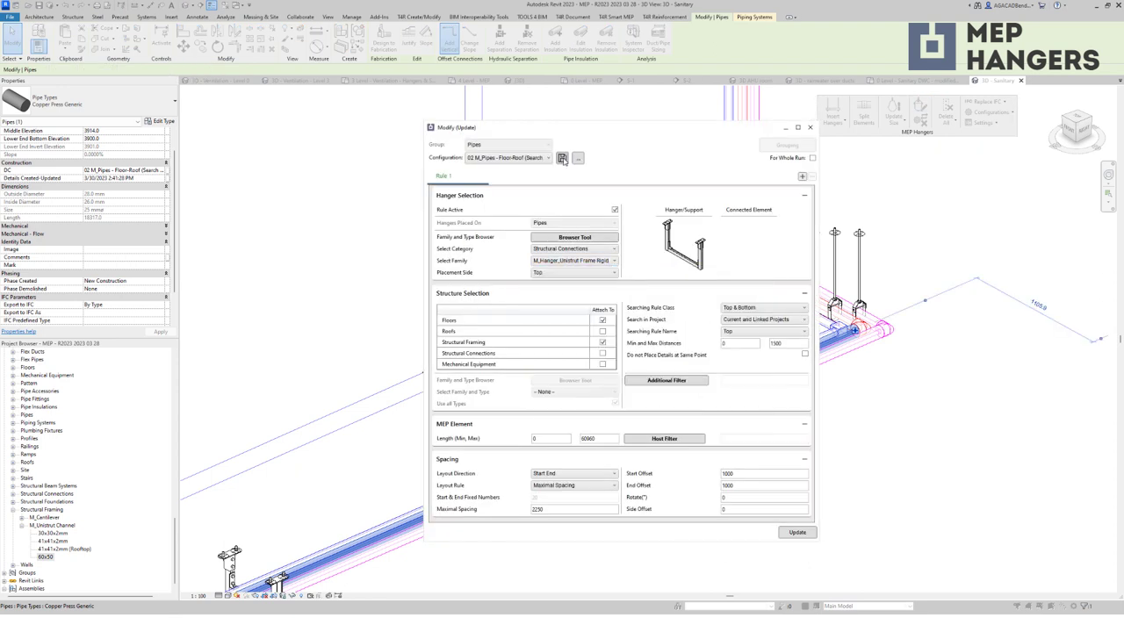
{"action": "left_click", "coordinate": [798, 533]}
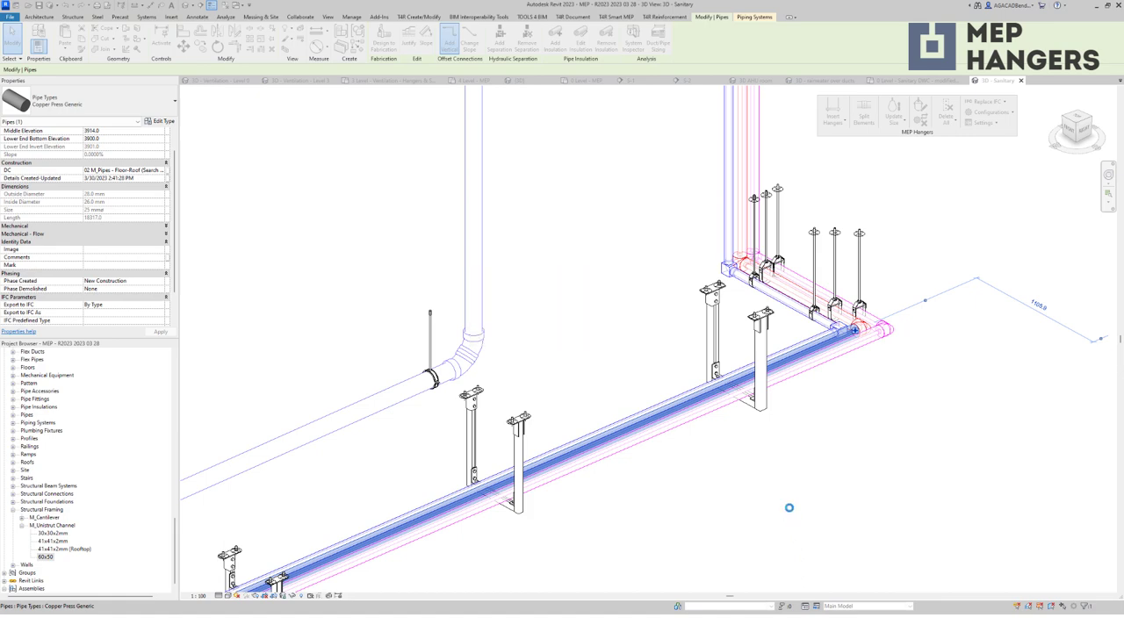
Step: Insert 02 M_Pipes - Floor-Roof (Search Top) - U-Frame hangers on the adjoining pipe run and its continuation around the far corner
{"action": "scroll", "coordinate": [790, 326], "scroll_direction": "down", "scroll_amount": 4}
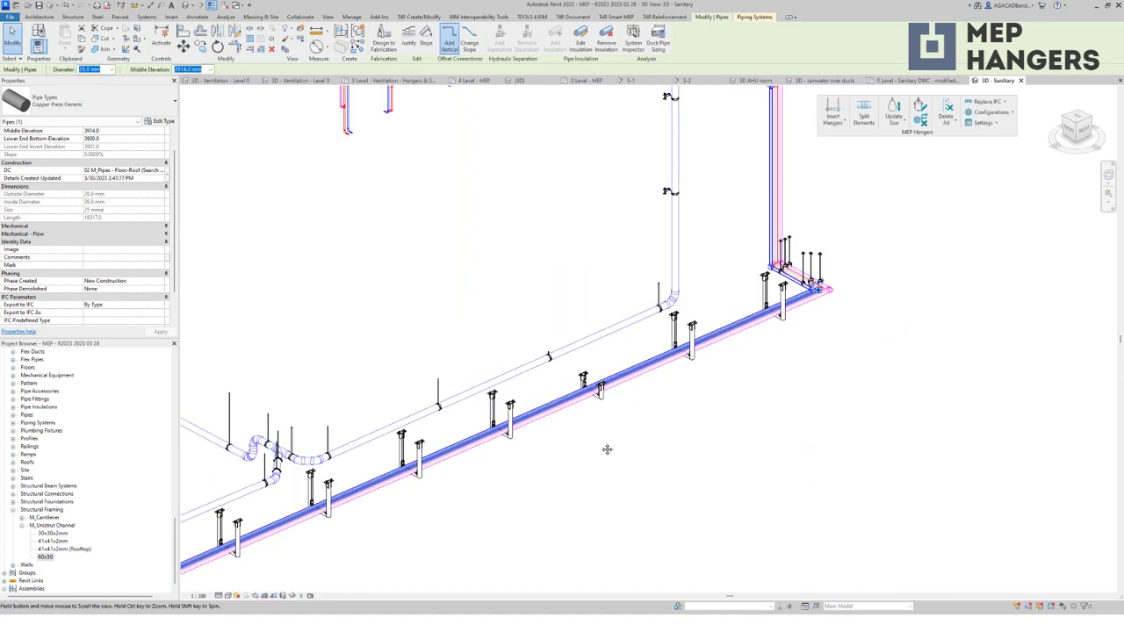
{"action": "middle_click_drag", "start_coordinate": [571, 470], "coordinate": [732, 358]}
{"action": "middle_click_drag", "start_coordinate": [377, 519], "coordinate": [485, 442]}
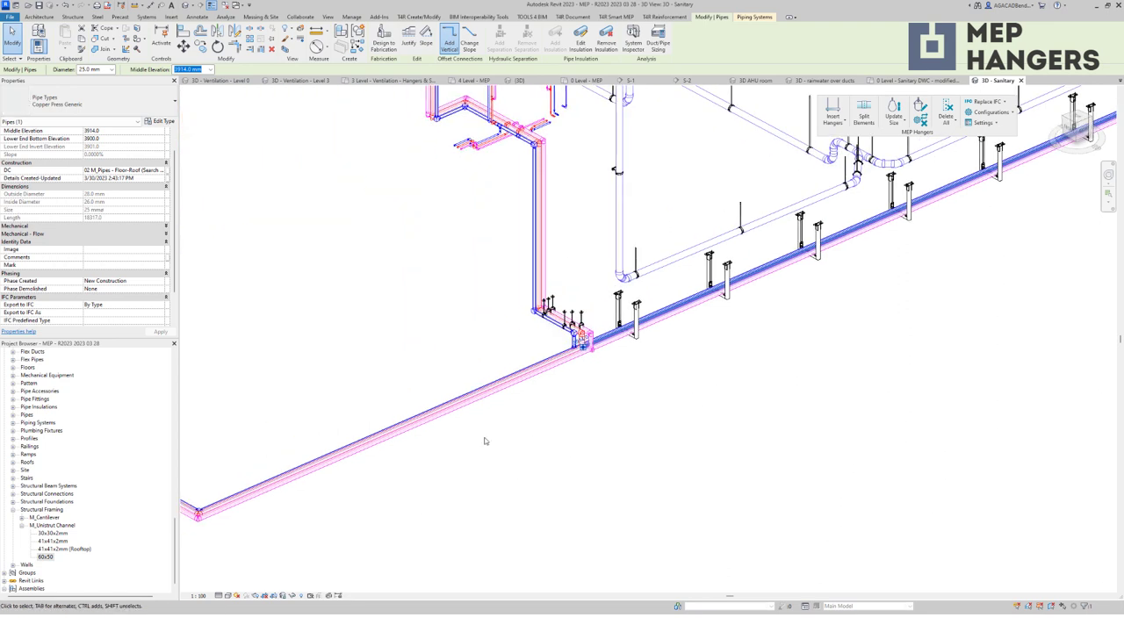
{"action": "left_click", "coordinate": [395, 489]}
{"action": "scroll", "coordinate": [374, 478], "scroll_direction": "up", "scroll_amount": 2}
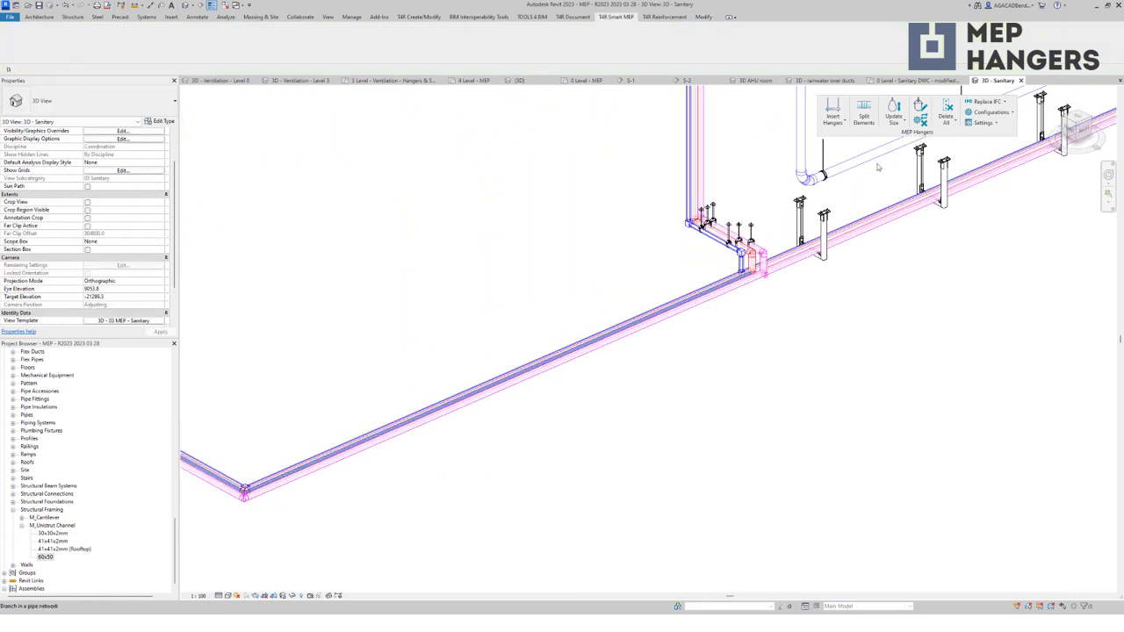
{"action": "left_click", "coordinate": [491, 380]}
{"action": "left_click", "coordinate": [832, 113]}
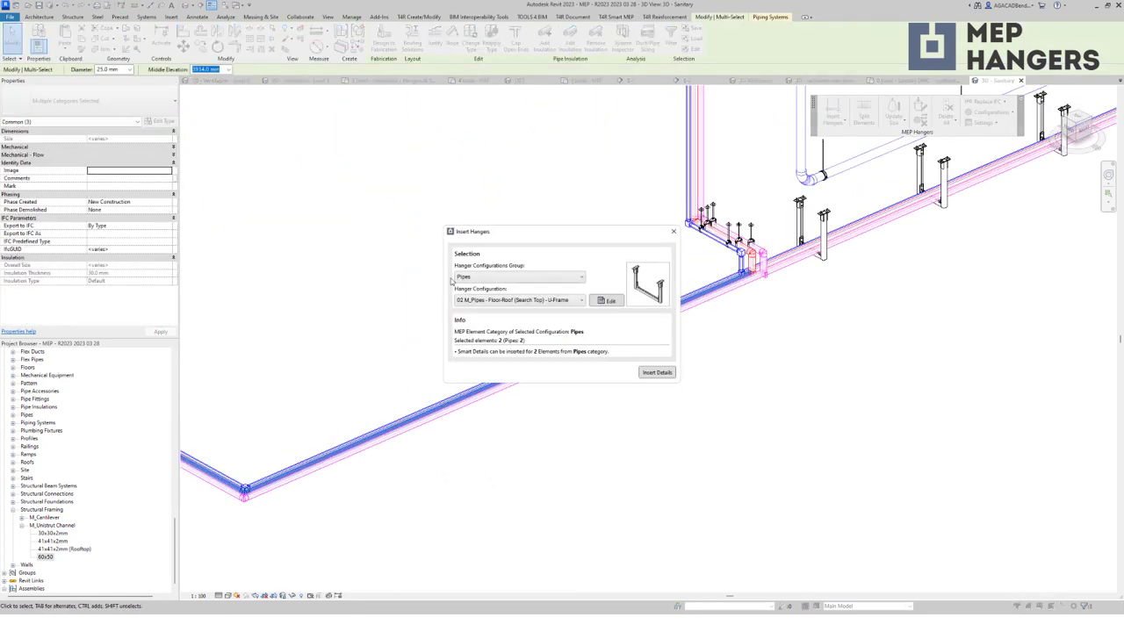
{"action": "left_click", "coordinate": [660, 373]}
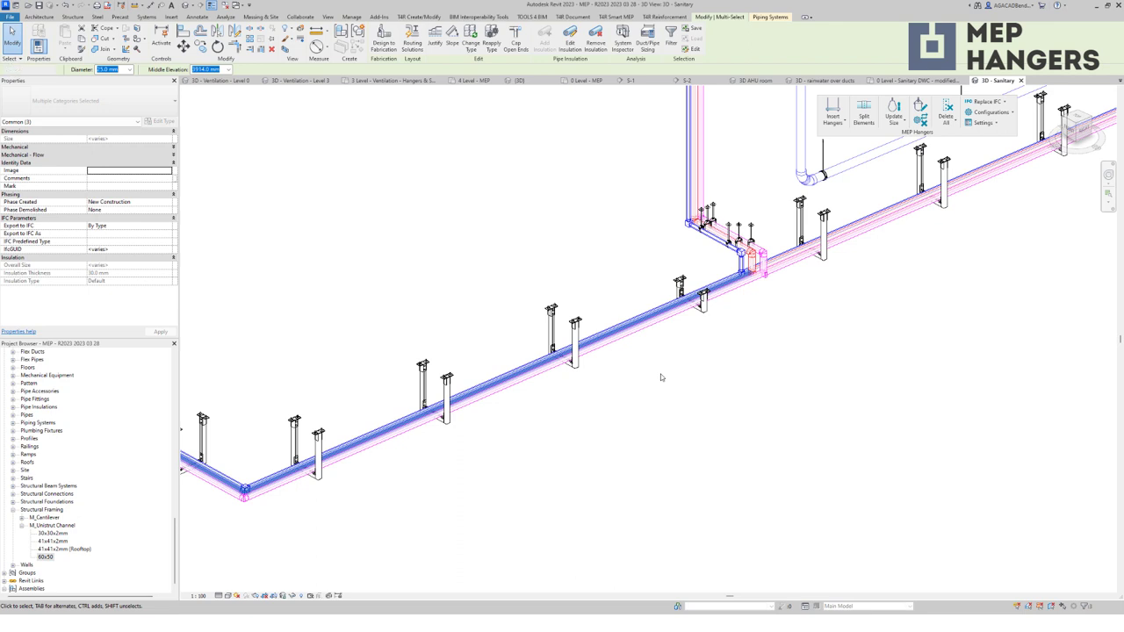
Step: Open the Str C - 00 All Hangers - 001 Complete Hangers schedule and move the MEP Hangers toolbar clear of the table
{"action": "left_click_drag", "start_coordinate": [172, 551], "coordinate": [174, 457]}
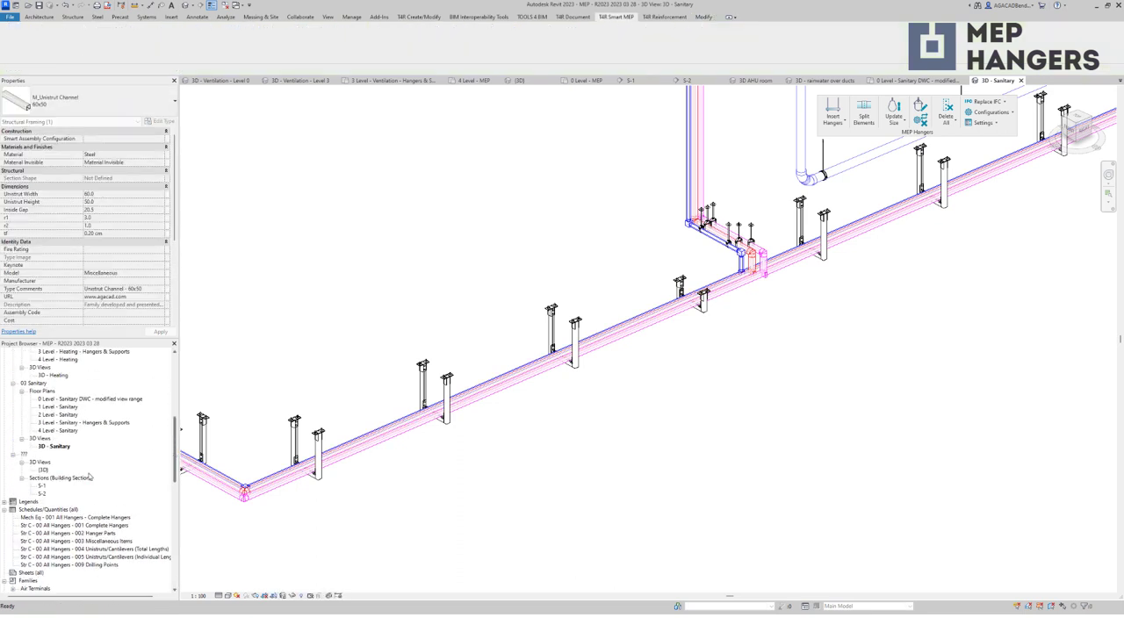
{"action": "double_click", "coordinate": [99, 526]}
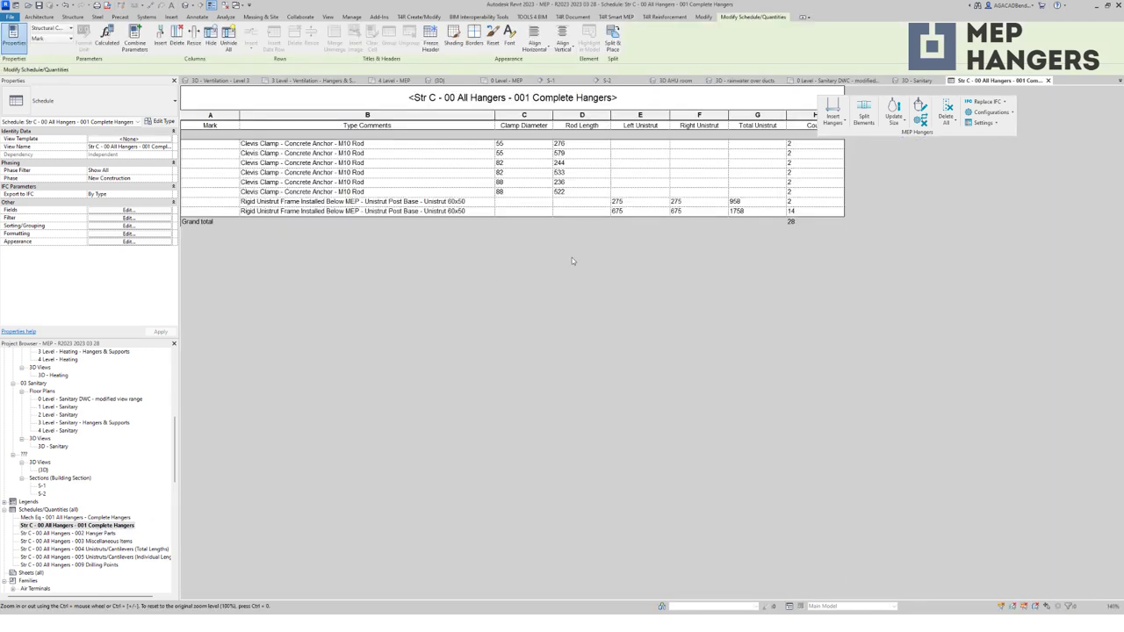
{"action": "left_click_drag", "start_coordinate": [910, 136], "coordinate": [982, 149]}
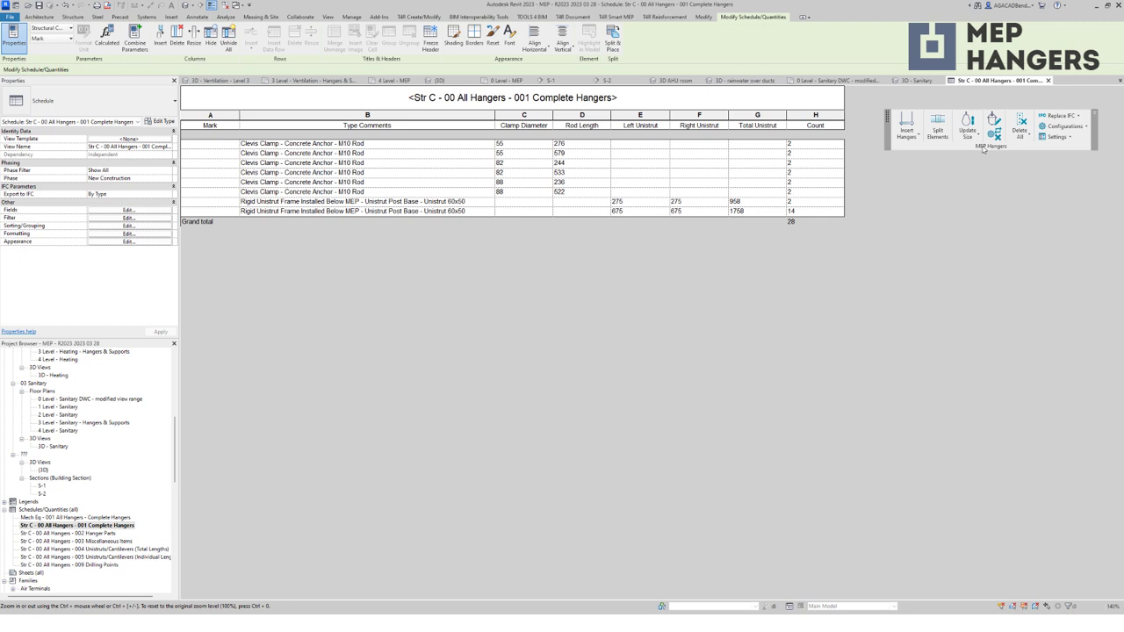
Step: Review the type comments, rod lengths, Unistrut lengths and counts in the 001 Complete Hangers schedule
{"action": "left_click", "coordinate": [421, 154]}
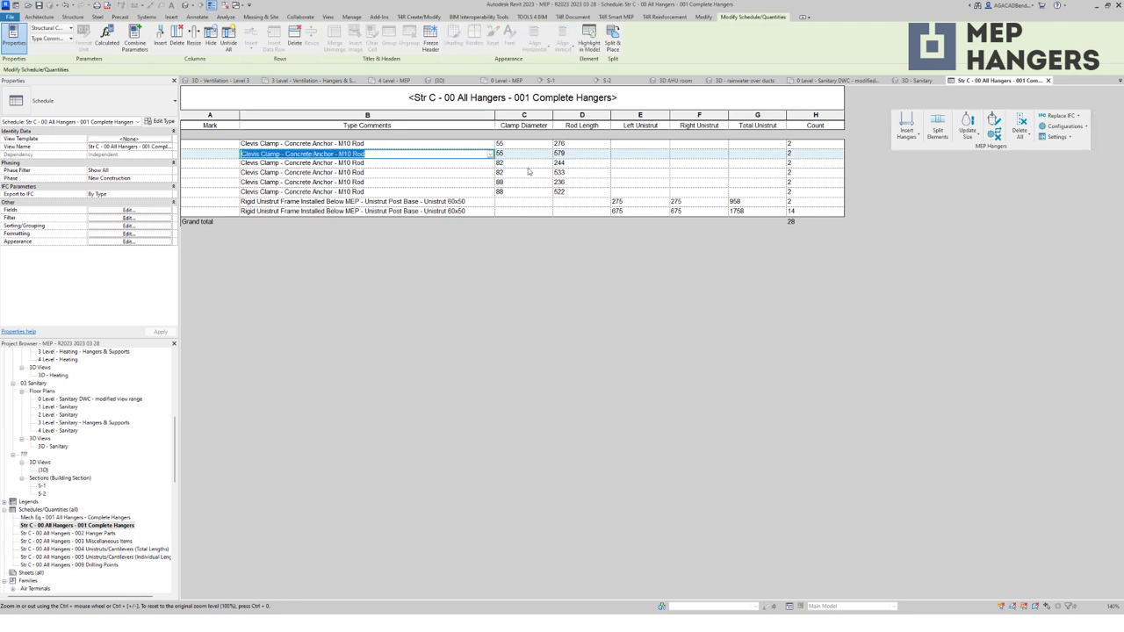
{"action": "left_click", "coordinate": [583, 164]}
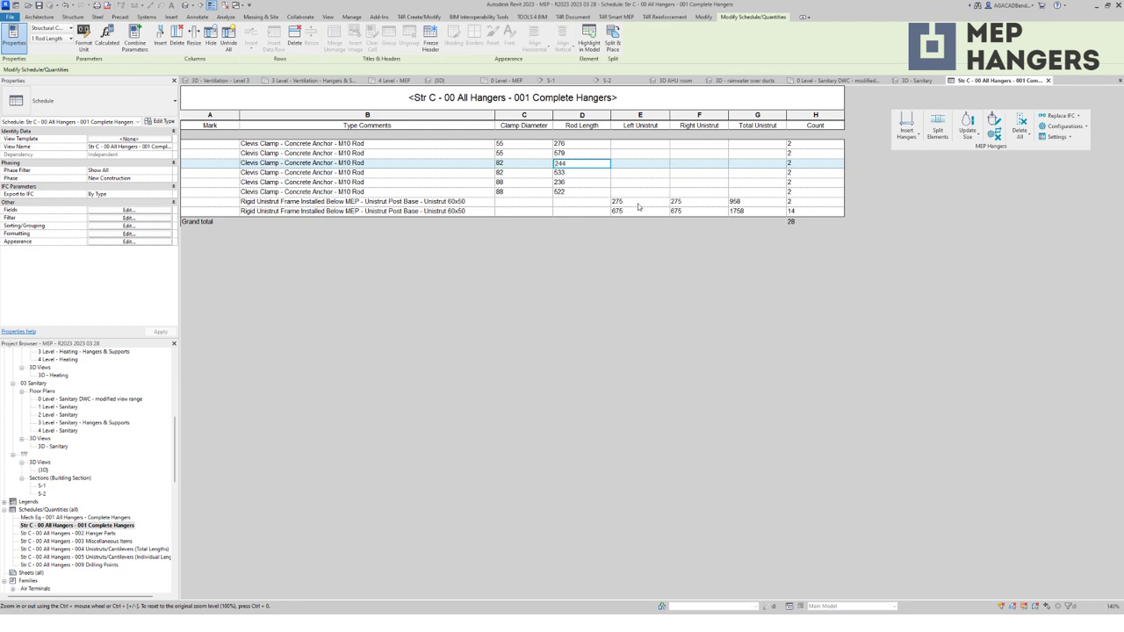
{"action": "left_click", "coordinate": [639, 204]}
{"action": "left_click", "coordinate": [699, 202]}
{"action": "left_click", "coordinate": [757, 203]}
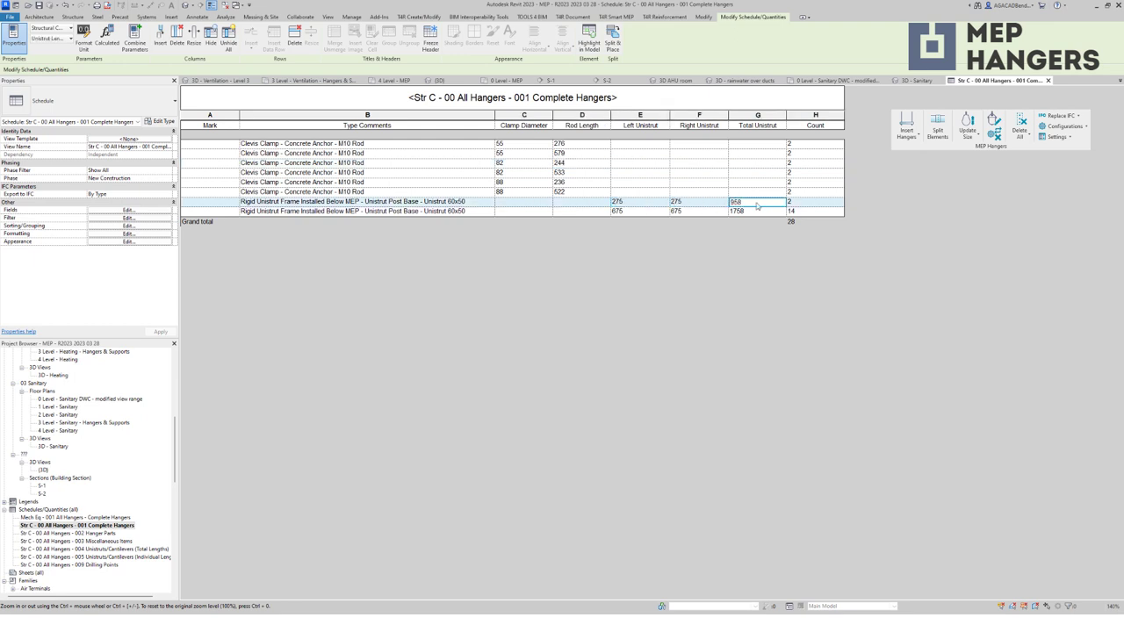
{"action": "left_click_drag", "start_coordinate": [811, 145], "coordinate": [810, 232]}
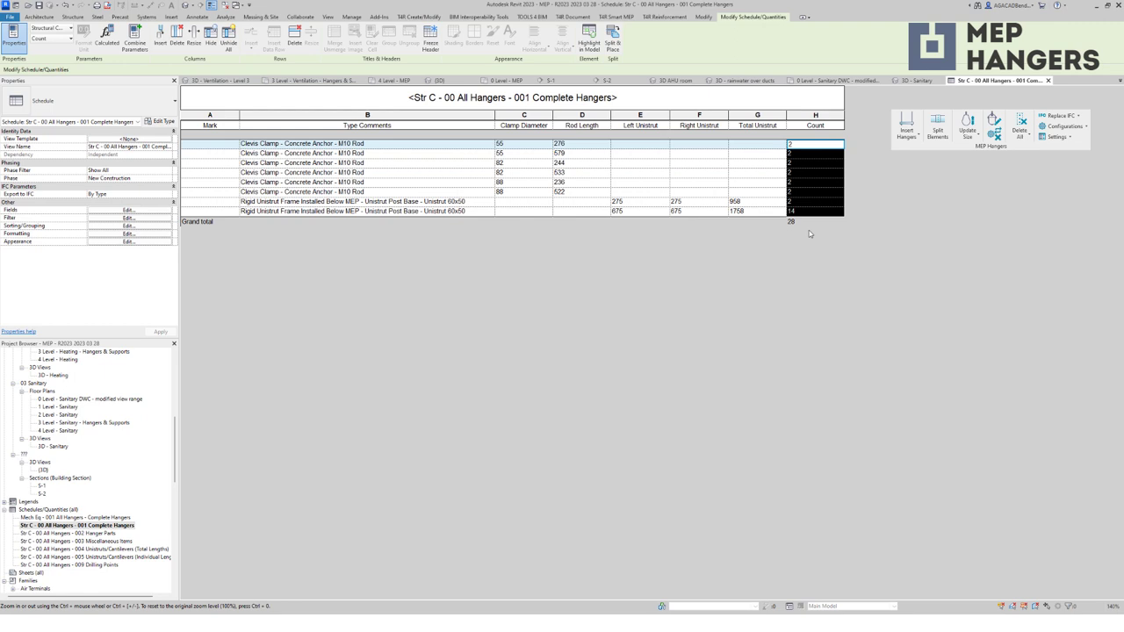
Step: Open the Str C - 00 All Hangers - 002 Hanger Parts schedule and review its L-bracket, post base and clevis clamp rows
{"action": "double_click", "coordinate": [87, 535]}
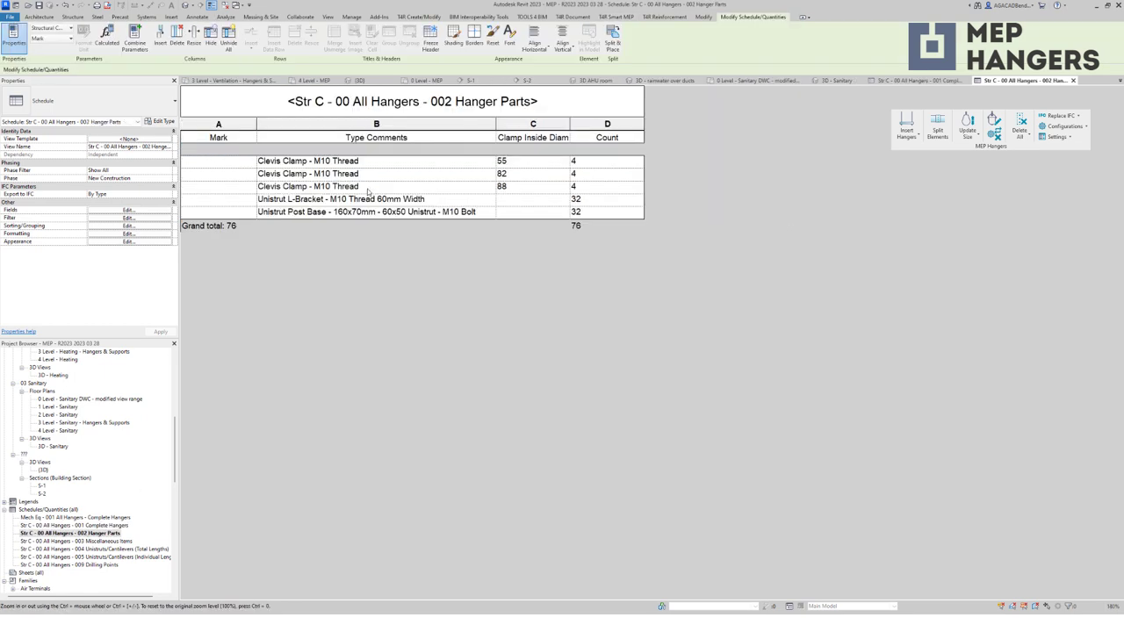
{"action": "left_click", "coordinate": [371, 200]}
{"action": "left_click", "coordinate": [371, 213]}
{"action": "left_click_drag", "start_coordinate": [295, 163], "coordinate": [297, 186]}
Step: Review the 003 Miscellaneous Items schedule and both Unistruts/Cantilevers schedules, 004 Total Lengths and 005 Individual Lengths
{"action": "double_click", "coordinate": [110, 541]}
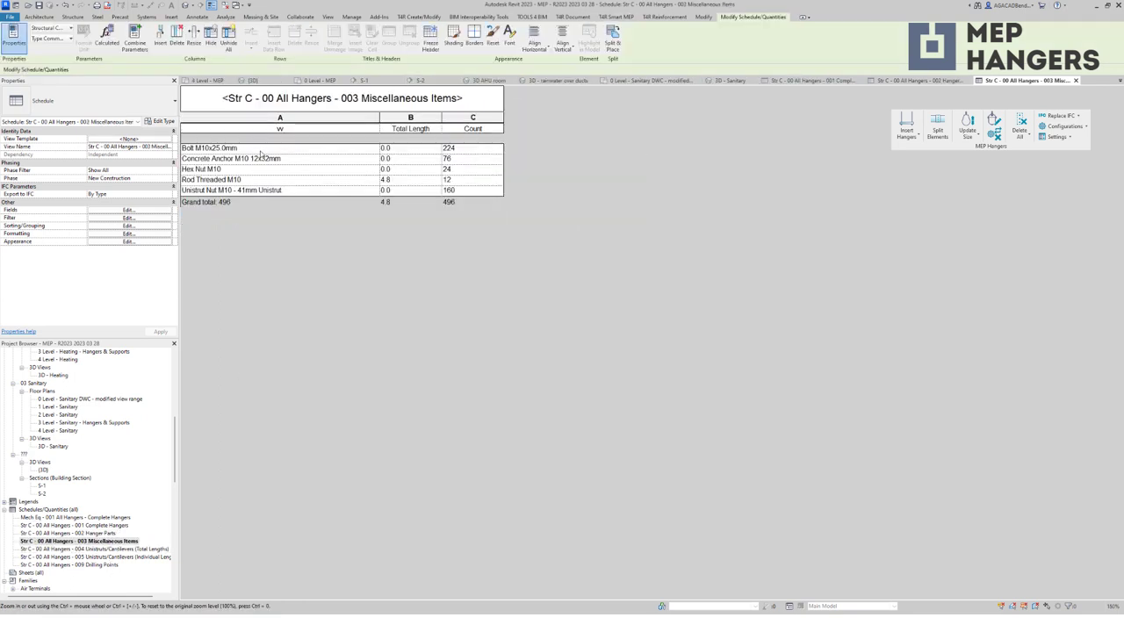
{"action": "left_click", "coordinate": [302, 160]}
{"action": "left_click", "coordinate": [304, 168]}
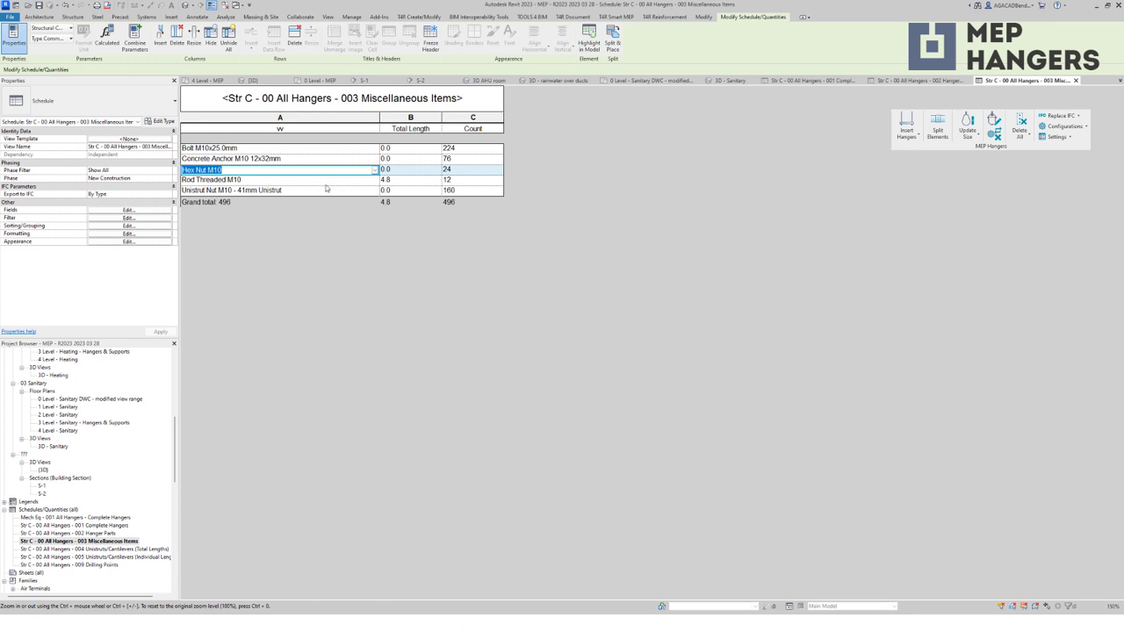
{"action": "double_click", "coordinate": [128, 548]}
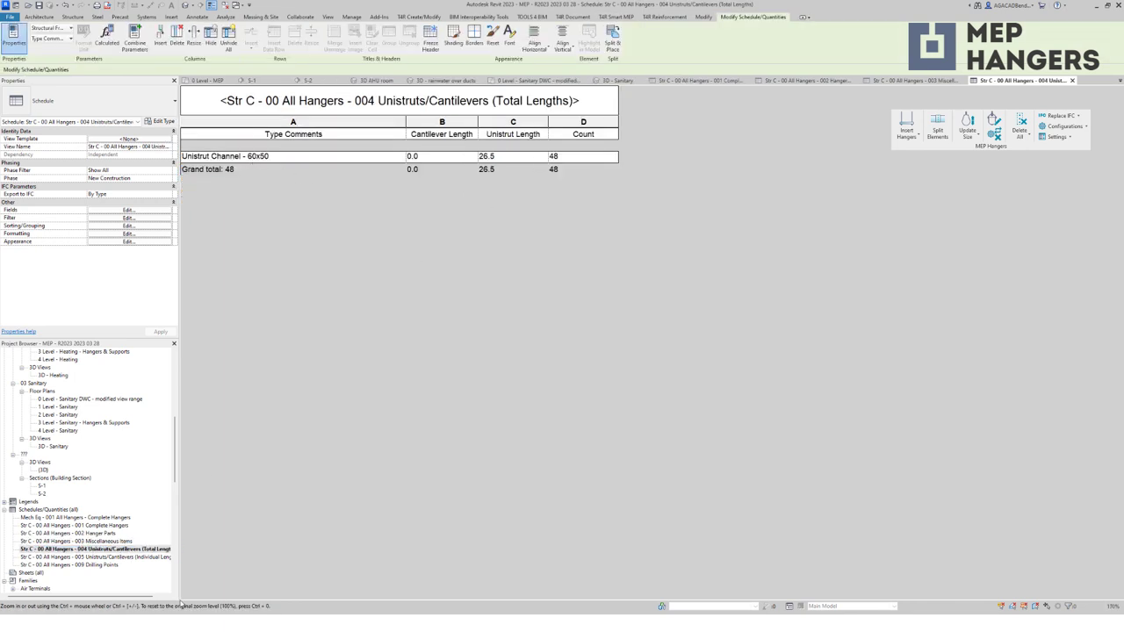
{"action": "double_click", "coordinate": [155, 556]}
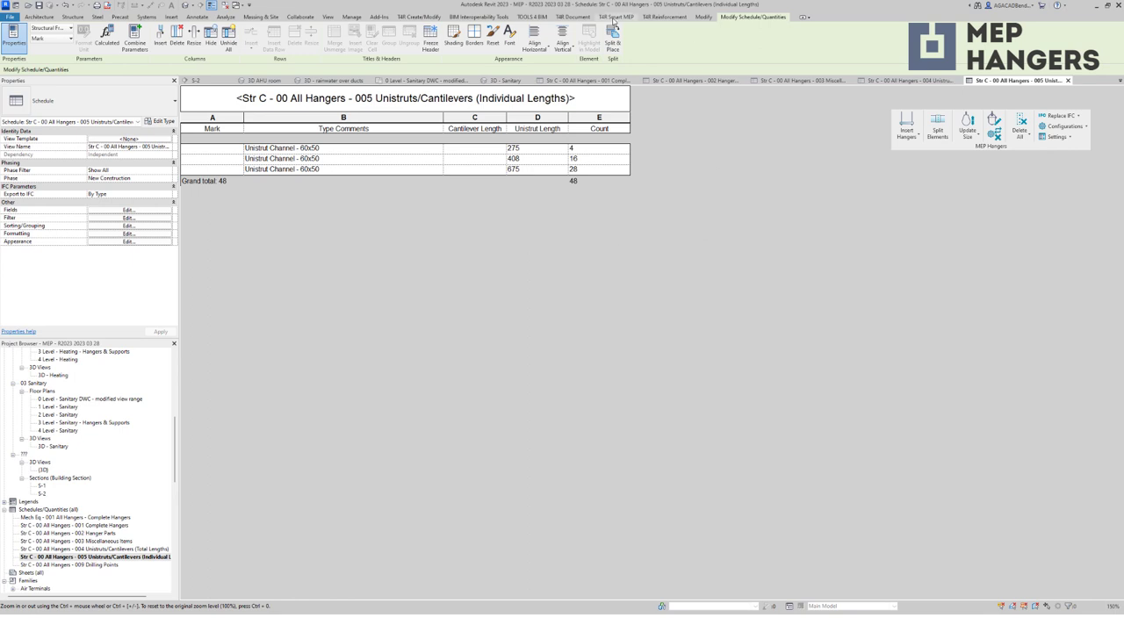
Step: Place the TAR Document Sort Mark panel beside the floating MEP Hangers toolbar and return to the 3D - Sanitary view
{"action": "left_click", "coordinate": [572, 17]}
{"action": "left_click_drag", "start_coordinate": [453, 121], "coordinate": [863, 143]}
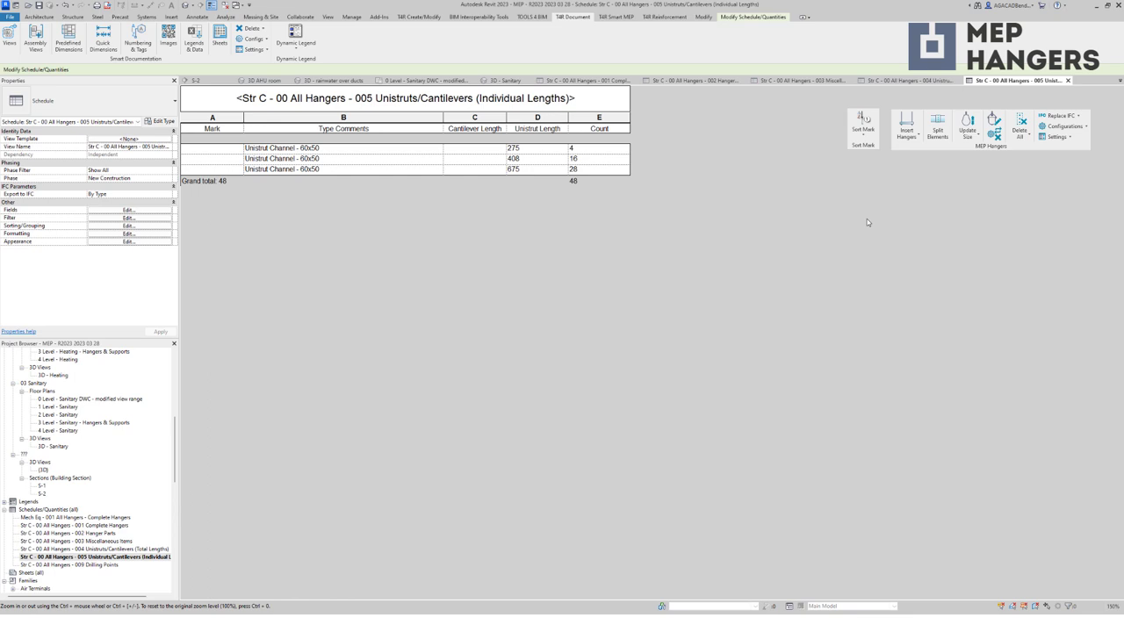
{"action": "double_click", "coordinate": [65, 448]}
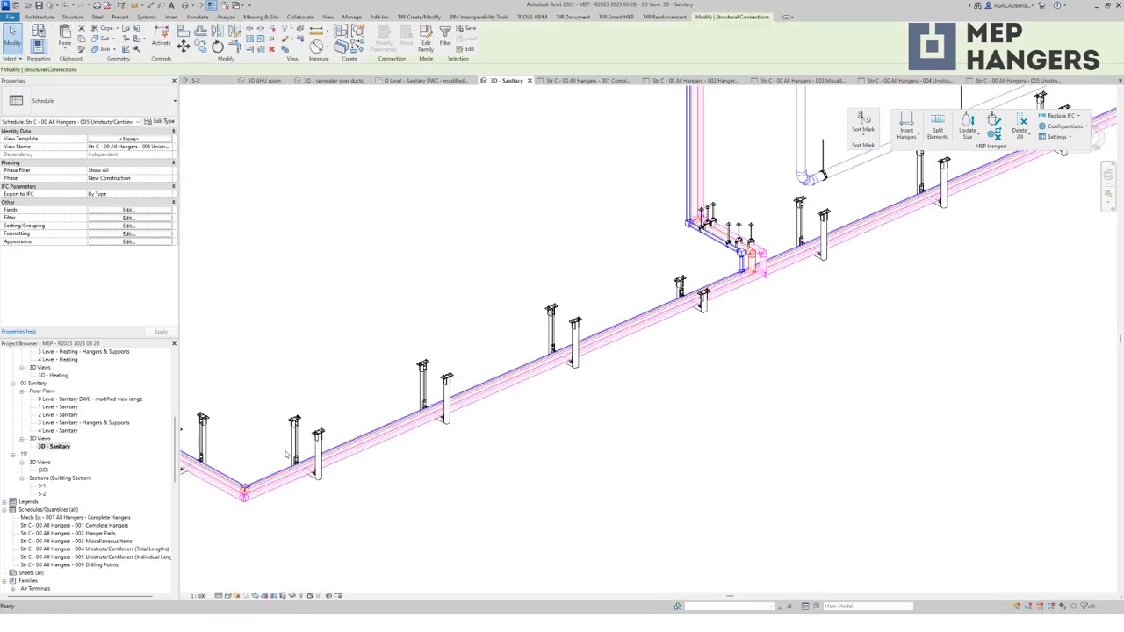
{"action": "scroll", "coordinate": [546, 458], "scroll_direction": "down", "scroll_amount": 4}
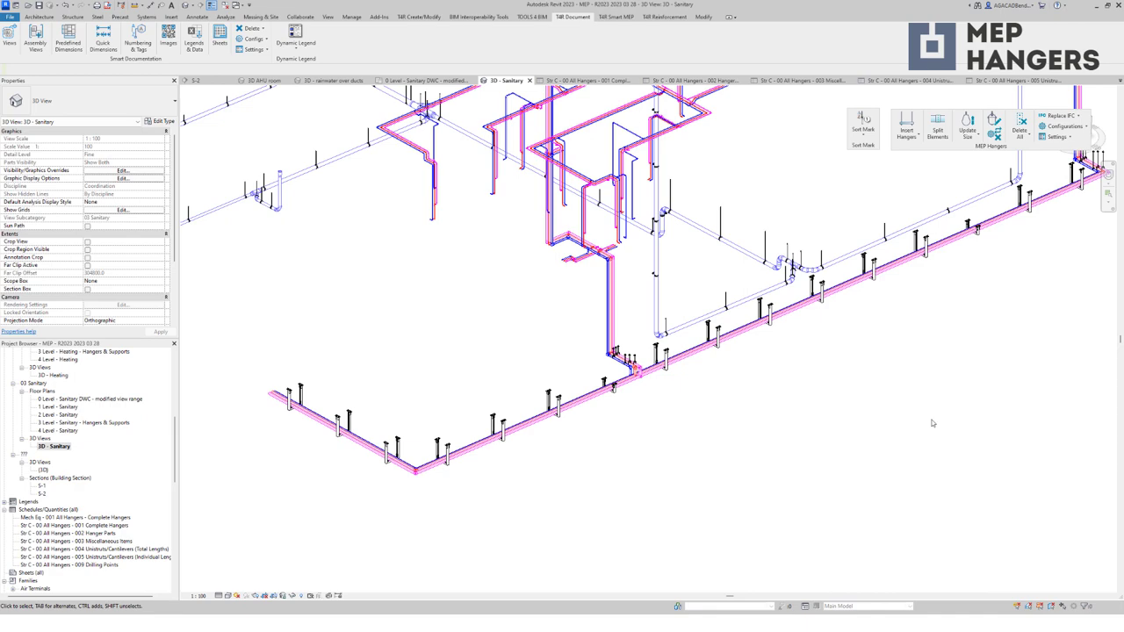
{"action": "middle_click_drag", "start_coordinate": [1007, 298], "coordinate": [769, 385]}
{"action": "scroll", "coordinate": [769, 385], "scroll_direction": "up", "scroll_amount": 6}
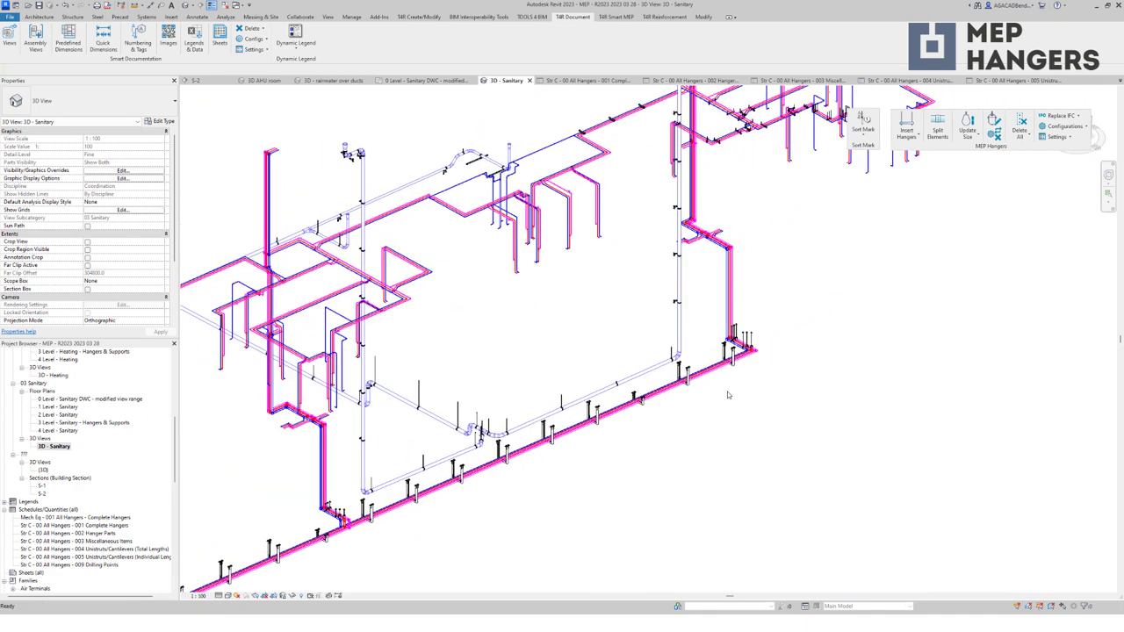
Step: Assign H-, P- and U- marks to the hangers, hanger parts and Unistruts with Sort Mark's Elements Batch Numbering
{"action": "left_click", "coordinate": [864, 132]}
{"action": "left_click", "coordinate": [905, 227]}
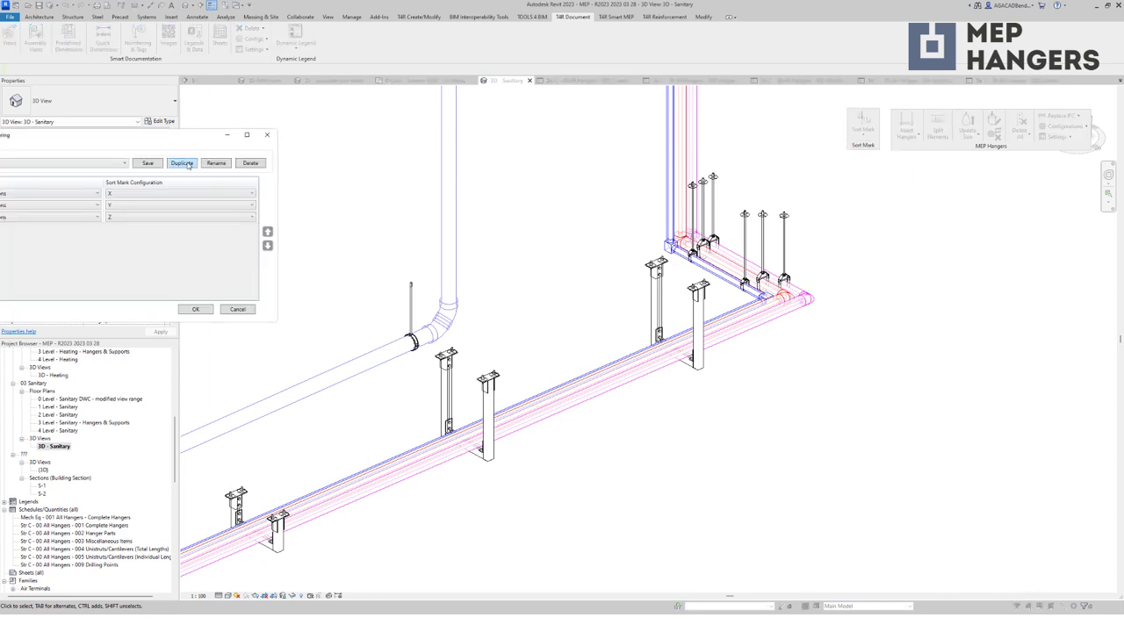
{"action": "mouse_move", "coordinate": [158, 138]}
{"action": "left_mouse_down"}
{"action": "mouse_move", "coordinate": [425, 292]}
{"action": "mouse_move", "coordinate": [943, 214]}
{"action": "mouse_move", "coordinate": [922, 228]}
{"action": "left_mouse_up"}
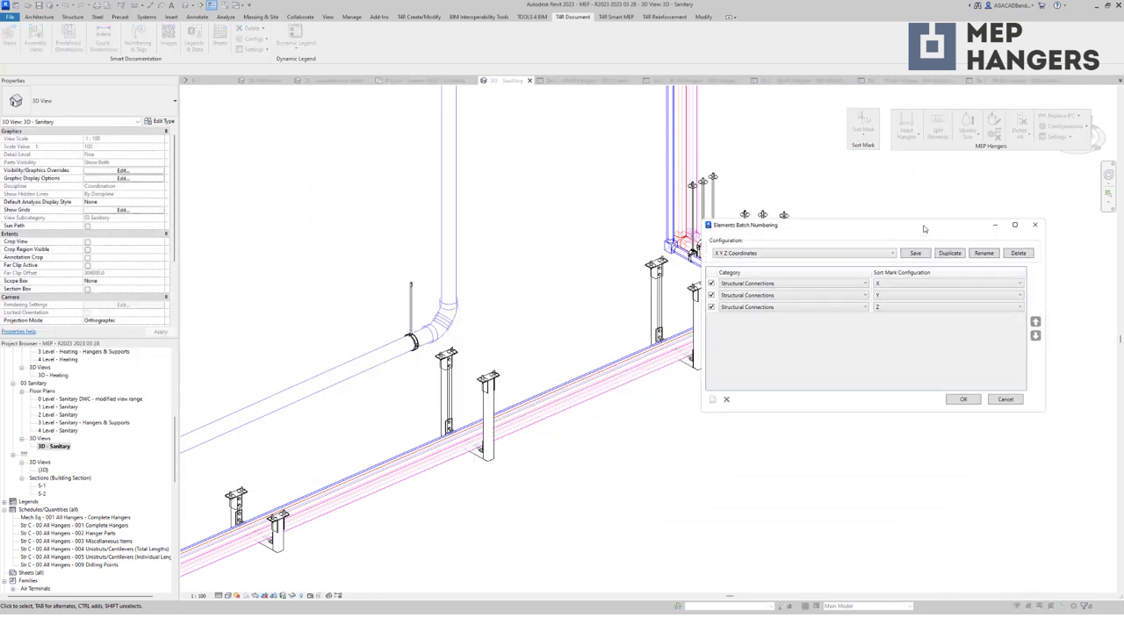
{"action": "left_click", "coordinate": [873, 255]}
{"action": "left_click", "coordinate": [865, 264]}
{"action": "left_click", "coordinate": [963, 399]}
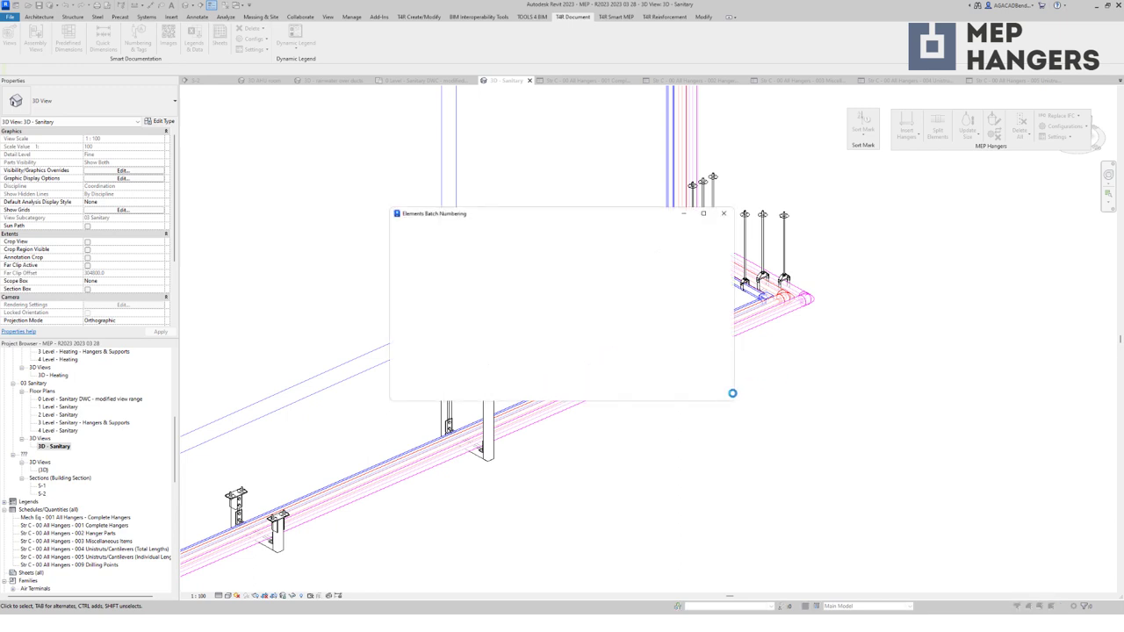
{"action": "left_click", "coordinate": [711, 393]}
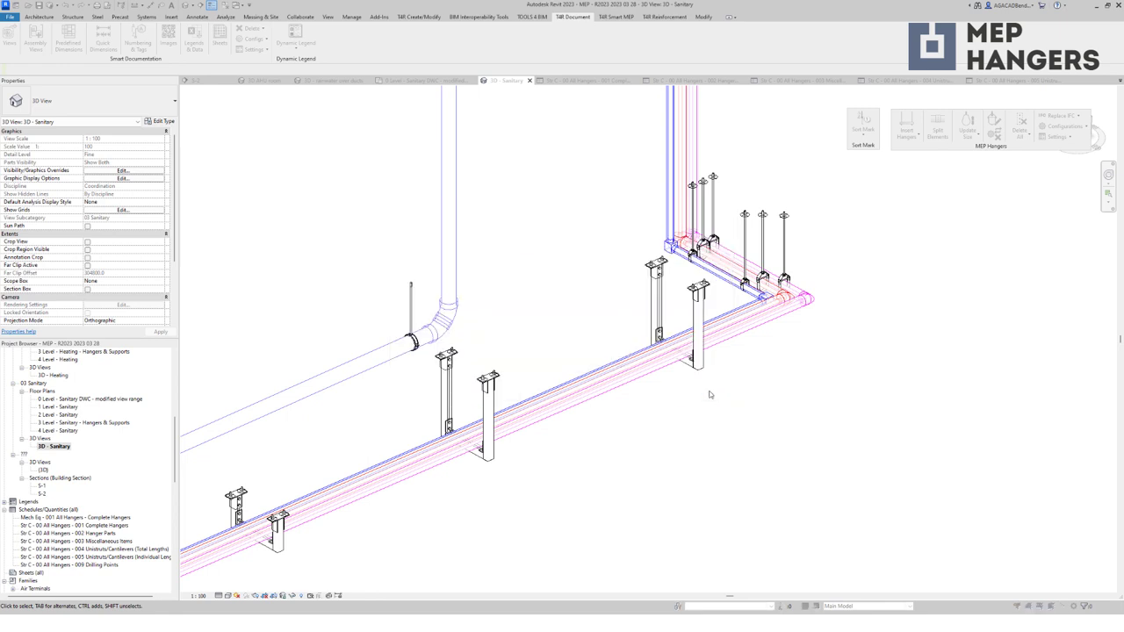
{"action": "left_click", "coordinate": [895, 163]}
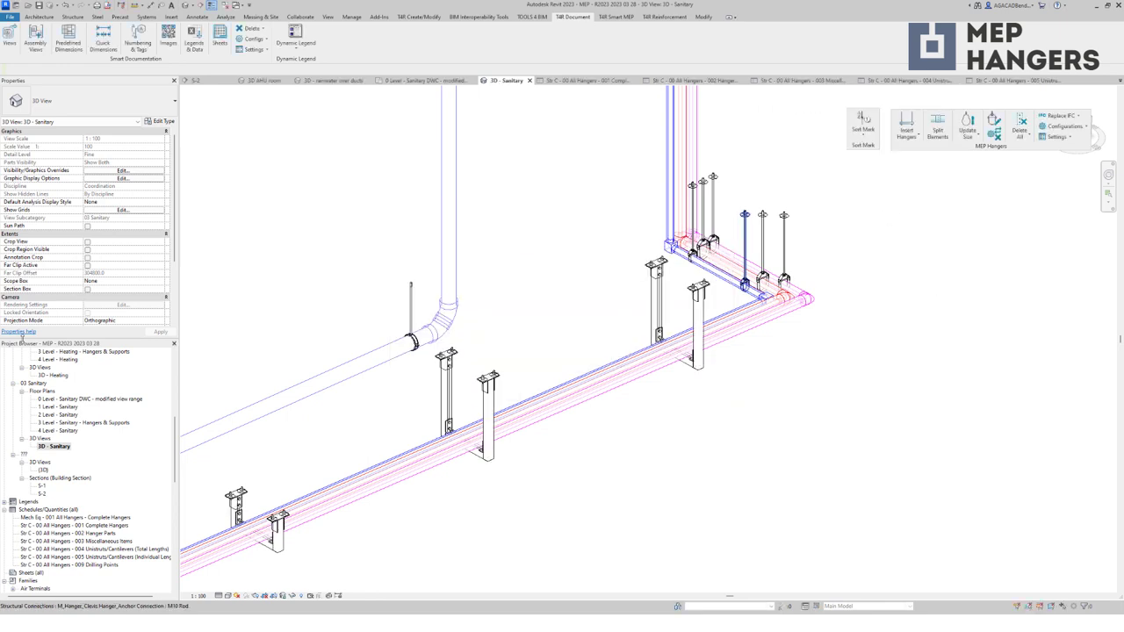
Step: Check the hanger marks in the Str C - 00 All Hangers - 001 Complete Hangers schedule
{"action": "double_click", "coordinate": [93, 527]}
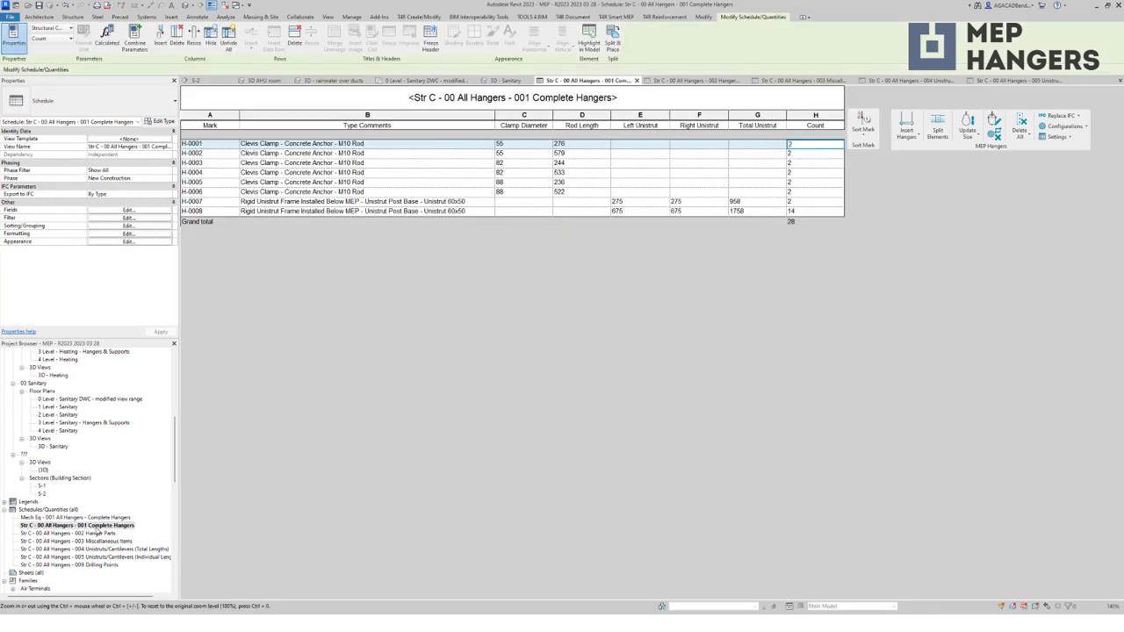
{"action": "left_click_drag", "start_coordinate": [225, 144], "coordinate": [222, 214]}
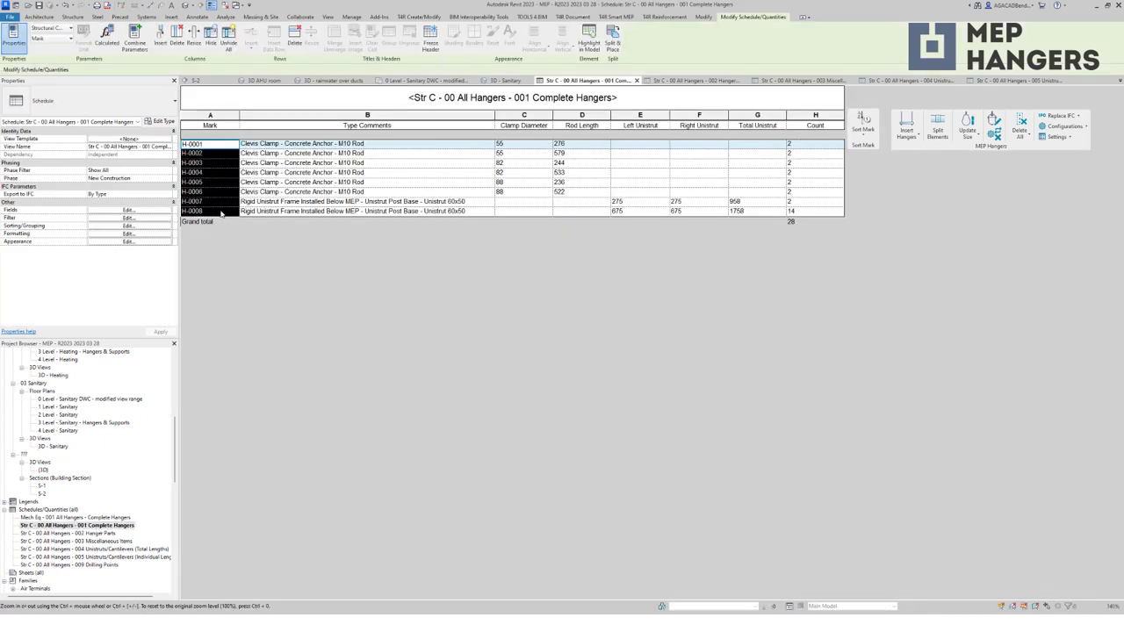
{"action": "left_click", "coordinate": [222, 214]}
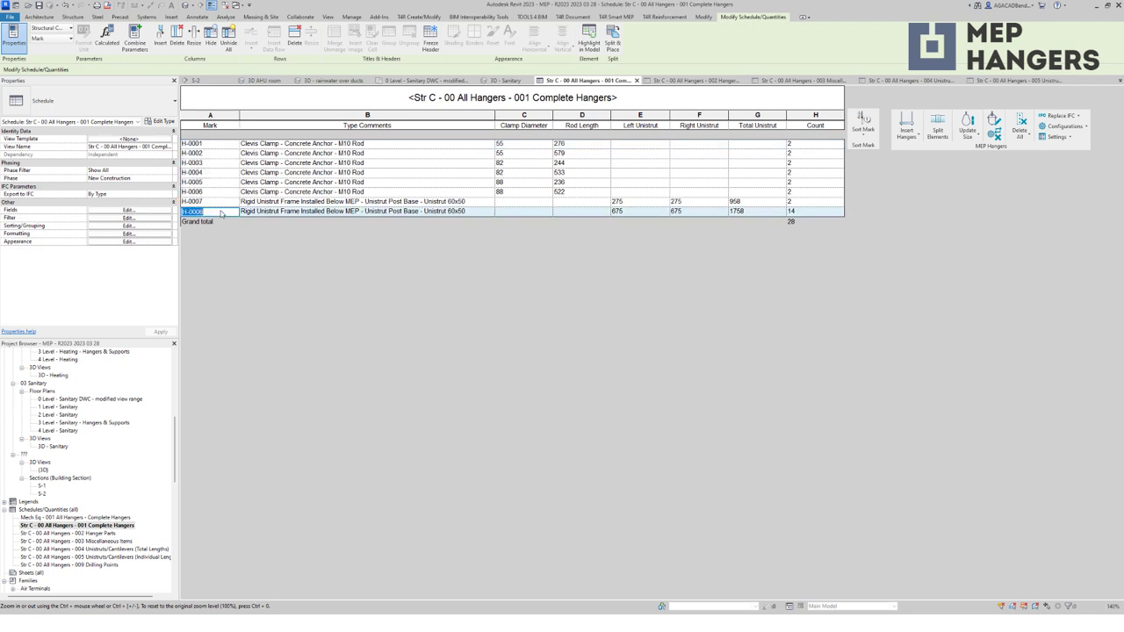
{"action": "left_click", "coordinate": [219, 201]}
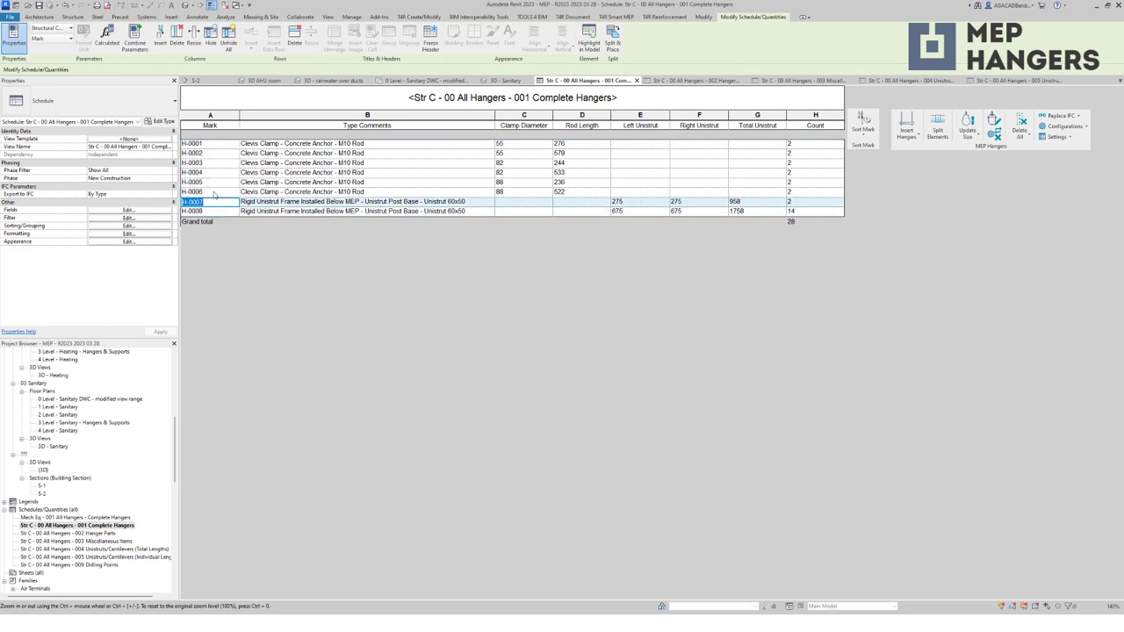
Step: Check the marks in the 002 Hanger Parts and 005 Unistruts/Cantilevers (Individual Lengths) schedules
{"action": "left_click", "coordinate": [103, 535]}
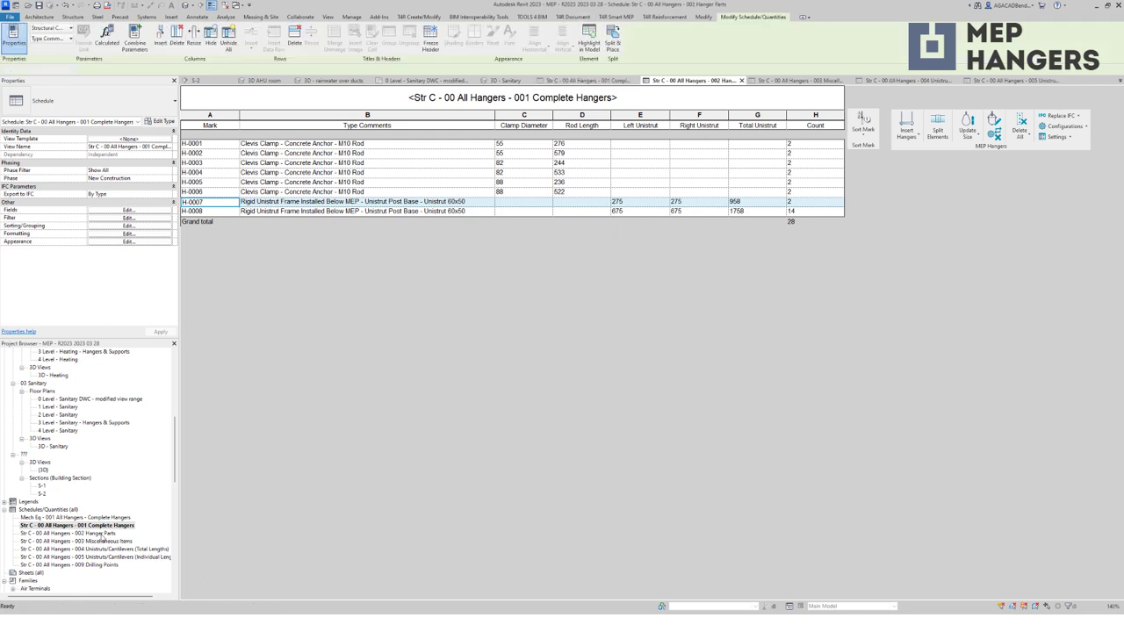
{"action": "double_click", "coordinate": [103, 535]}
{"action": "left_click_drag", "start_coordinate": [230, 163], "coordinate": [230, 219]}
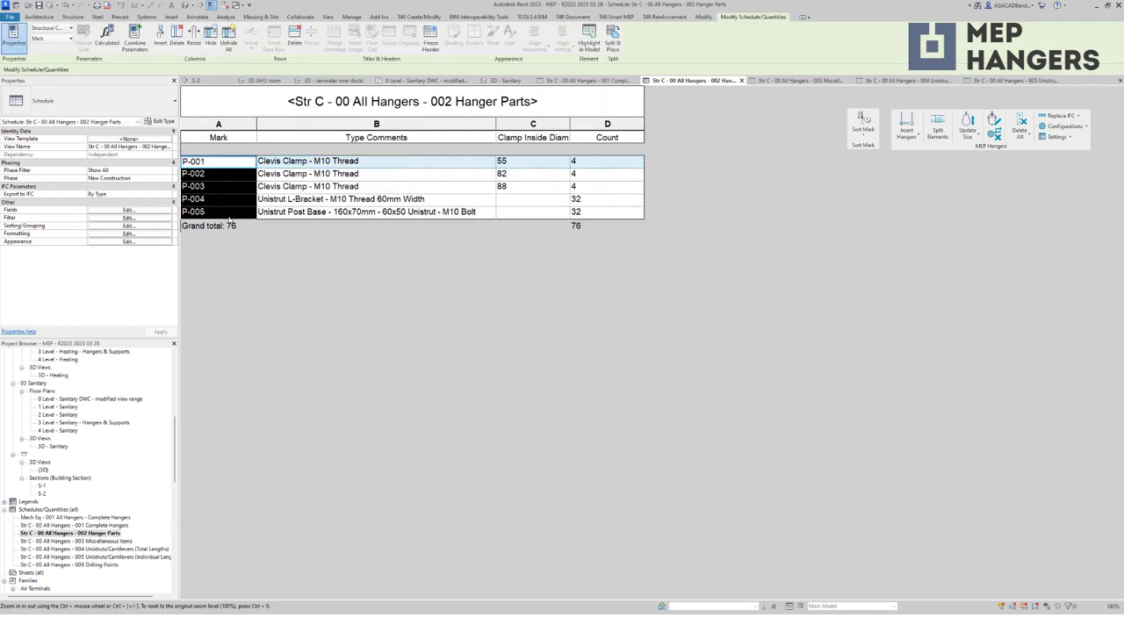
{"action": "left_click", "coordinate": [115, 556]}
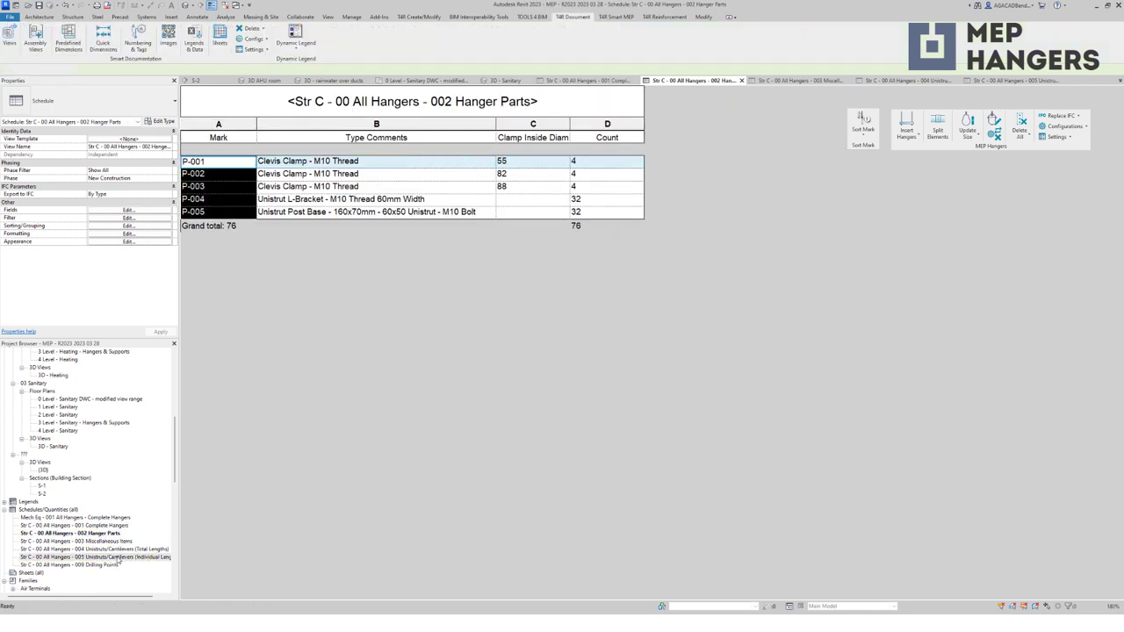
{"action": "double_click", "coordinate": [114, 556]}
{"action": "left_click_drag", "start_coordinate": [215, 149], "coordinate": [217, 171]}
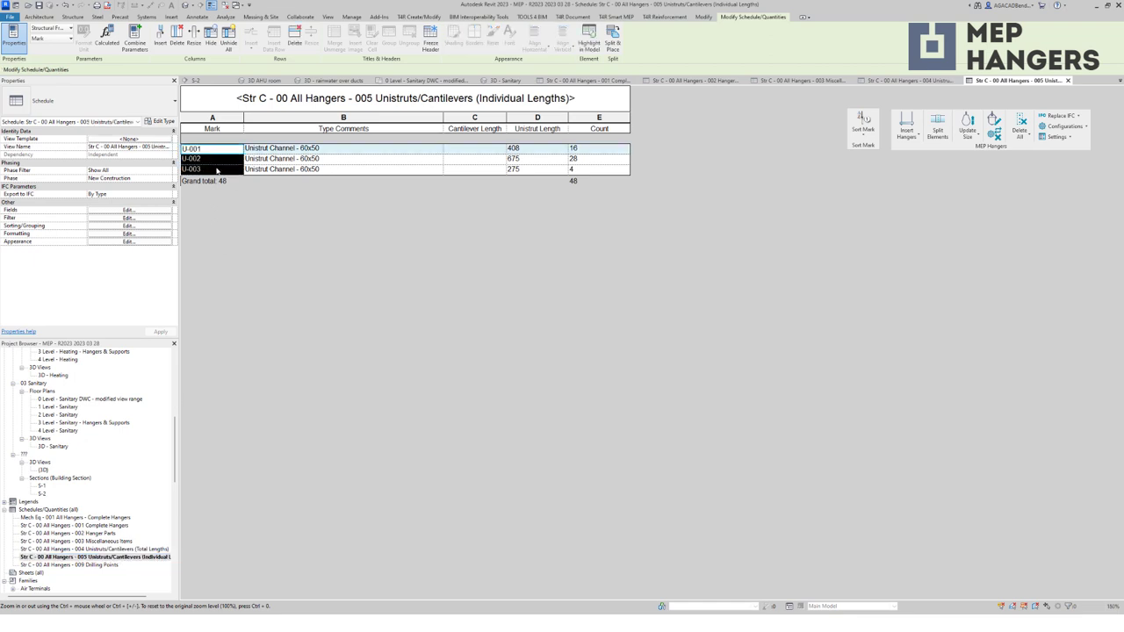
Step: Inspect the X, Y and Z Coordinate properties of a clevis hanger's drilling point in the 3D - Sanitary view
{"action": "left_click", "coordinate": [505, 80]}
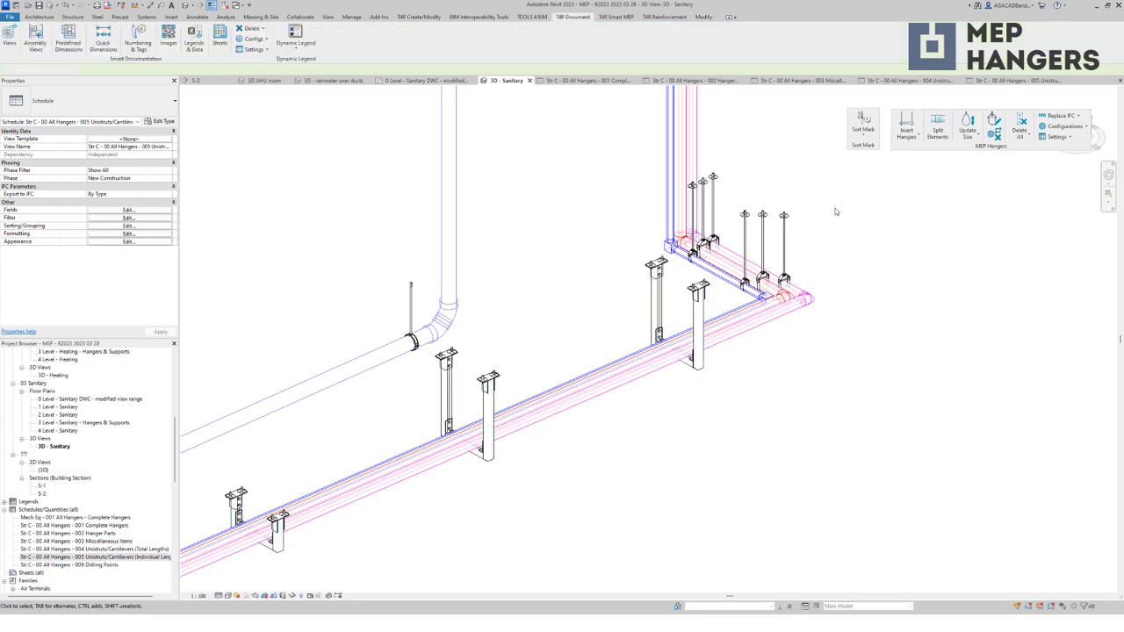
{"action": "left_click", "coordinate": [697, 263]}
{"action": "scroll", "coordinate": [702, 254], "scroll_direction": "up", "scroll_amount": 4}
{"action": "left_click", "coordinate": [703, 251]}
{"action": "scroll", "coordinate": [712, 371], "scroll_direction": "down", "scroll_amount": 4}
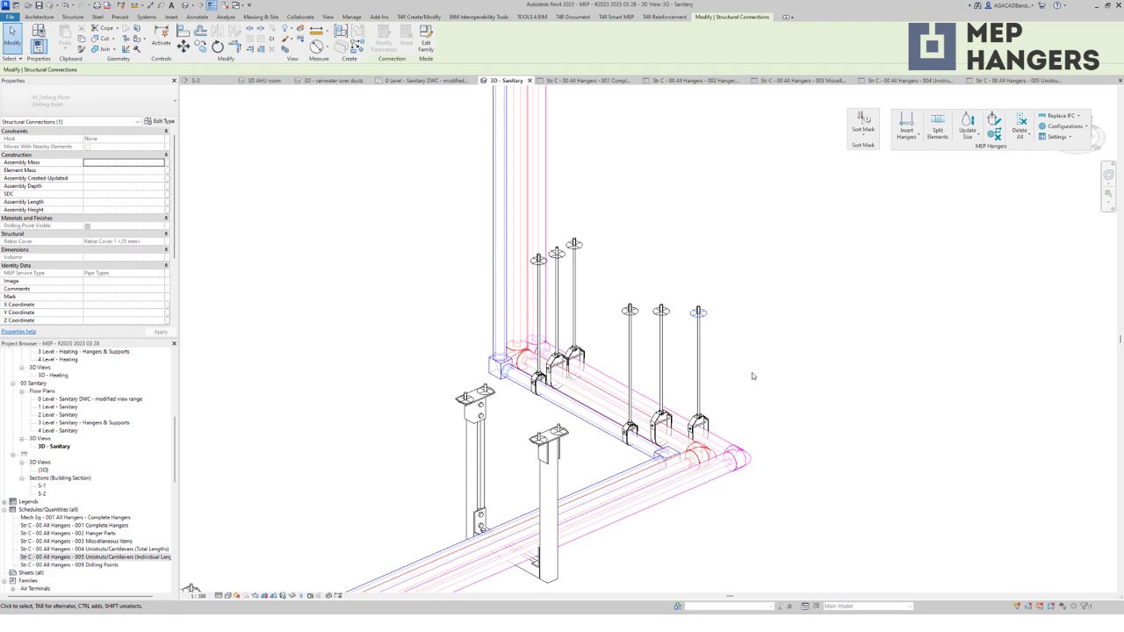
{"action": "left_click", "coordinate": [128, 308]}
{"action": "left_click", "coordinate": [126, 322]}
{"action": "key", "text": "Escape"}
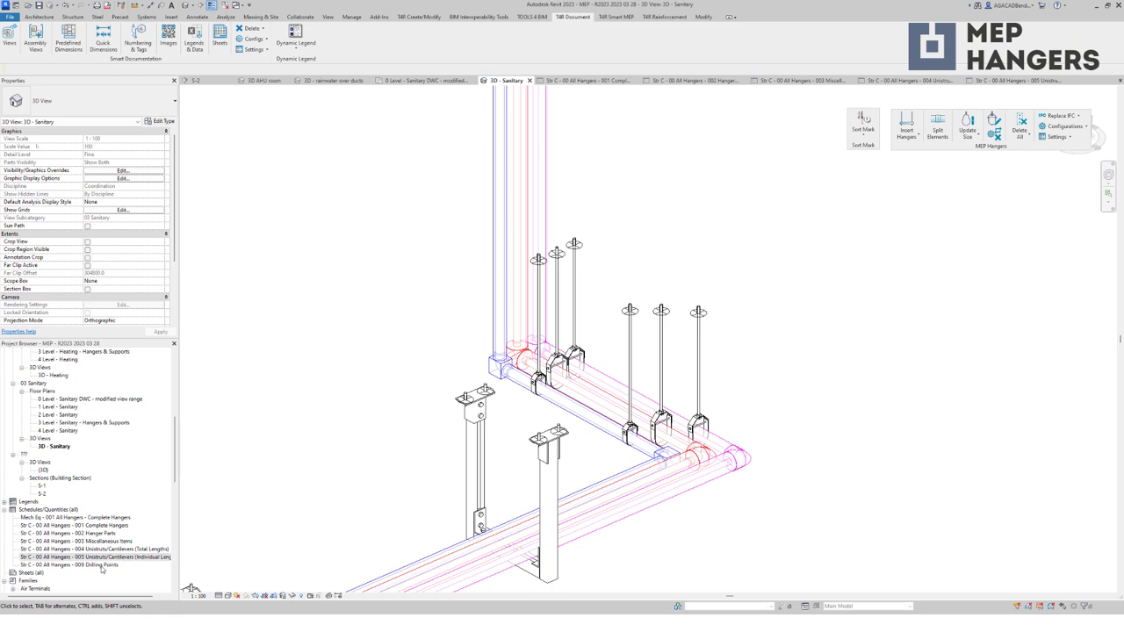
Step: Fill in the 009 Drilling Points schedule's coordinates by running Elements Batch Numbering with the X Y Z Coordinates configuration, and review them
{"action": "double_click", "coordinate": [102, 566]}
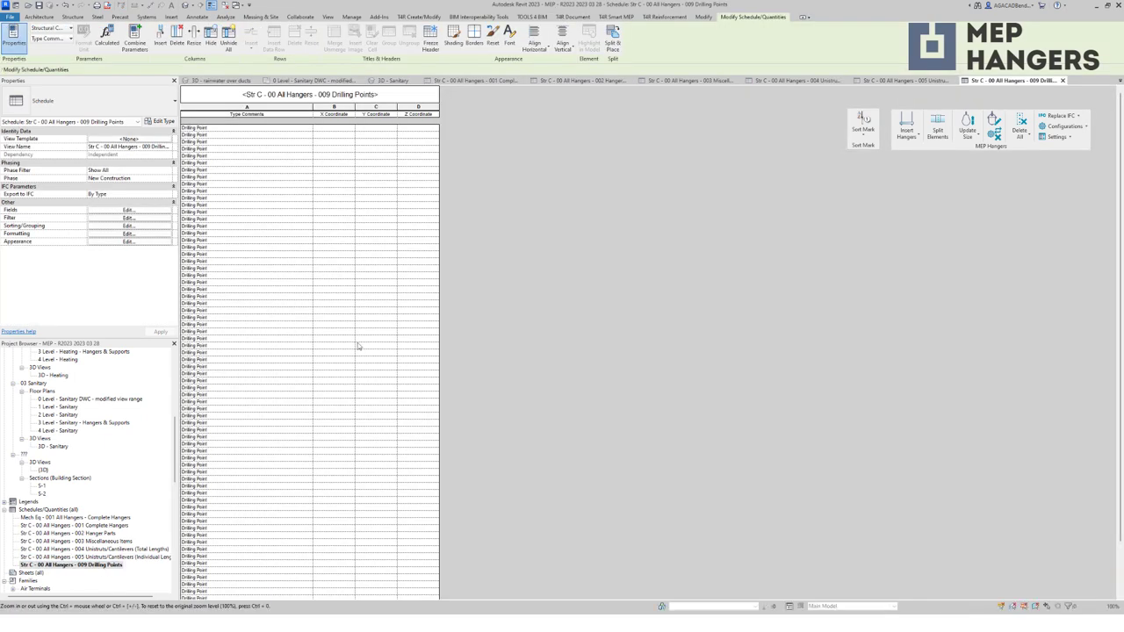
{"action": "left_click", "coordinate": [863, 127]}
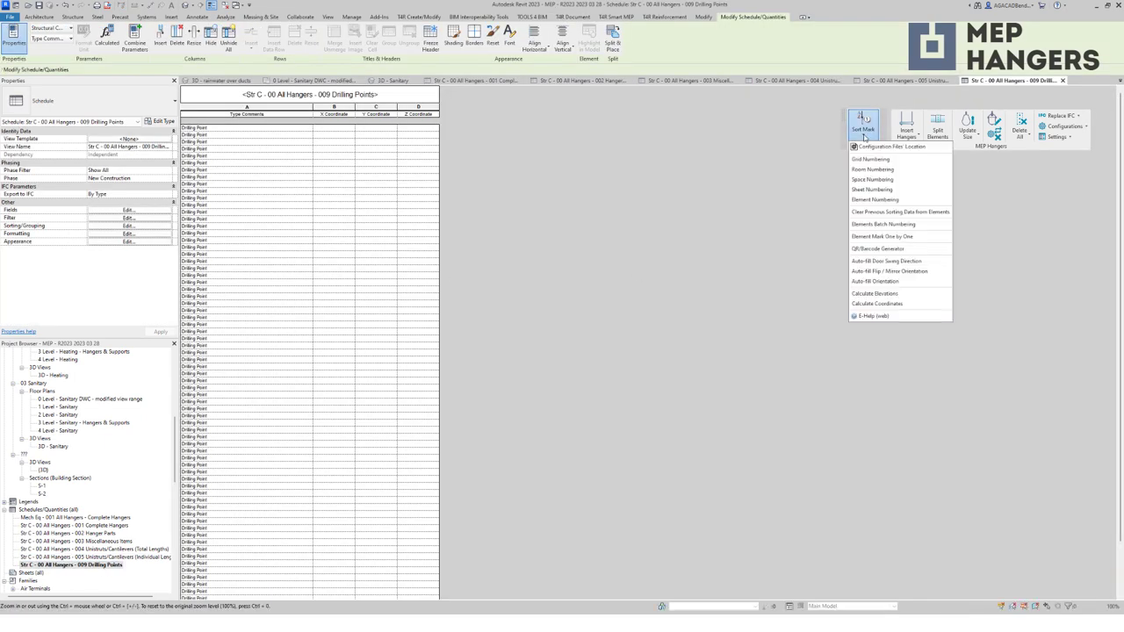
{"action": "left_click", "coordinate": [900, 228]}
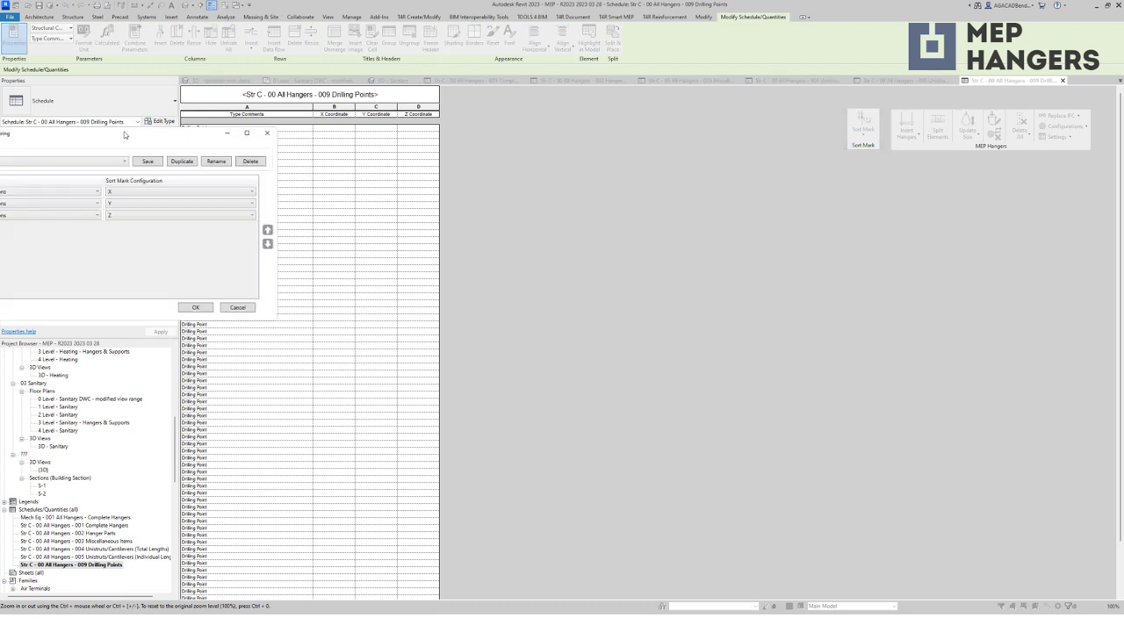
{"action": "left_click", "coordinate": [969, 384]}
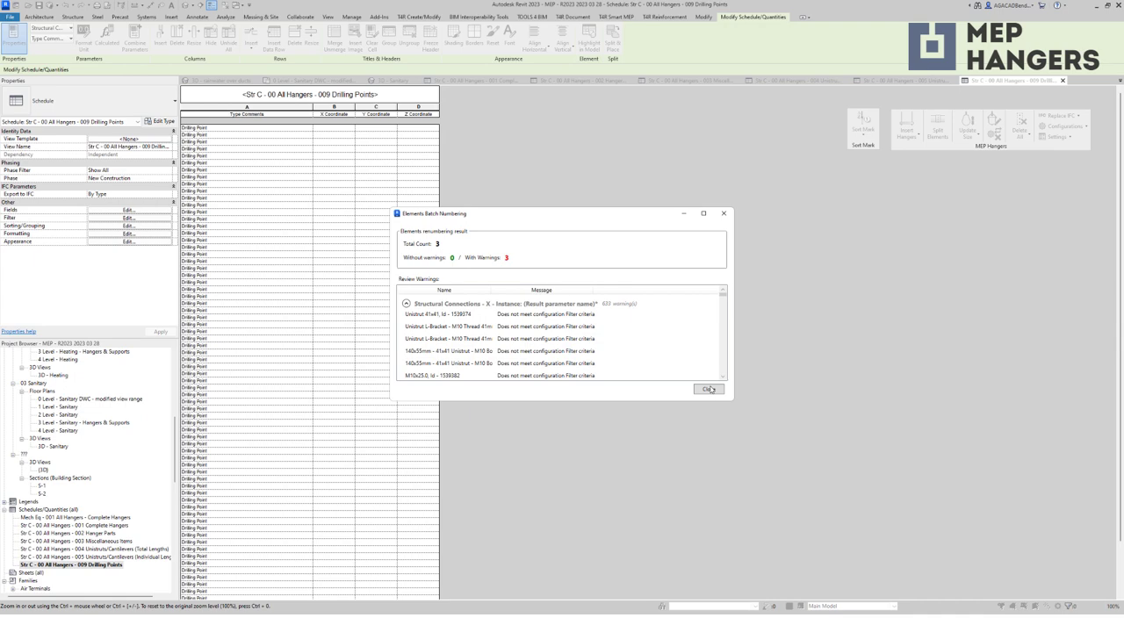
{"action": "left_click", "coordinate": [709, 389]}
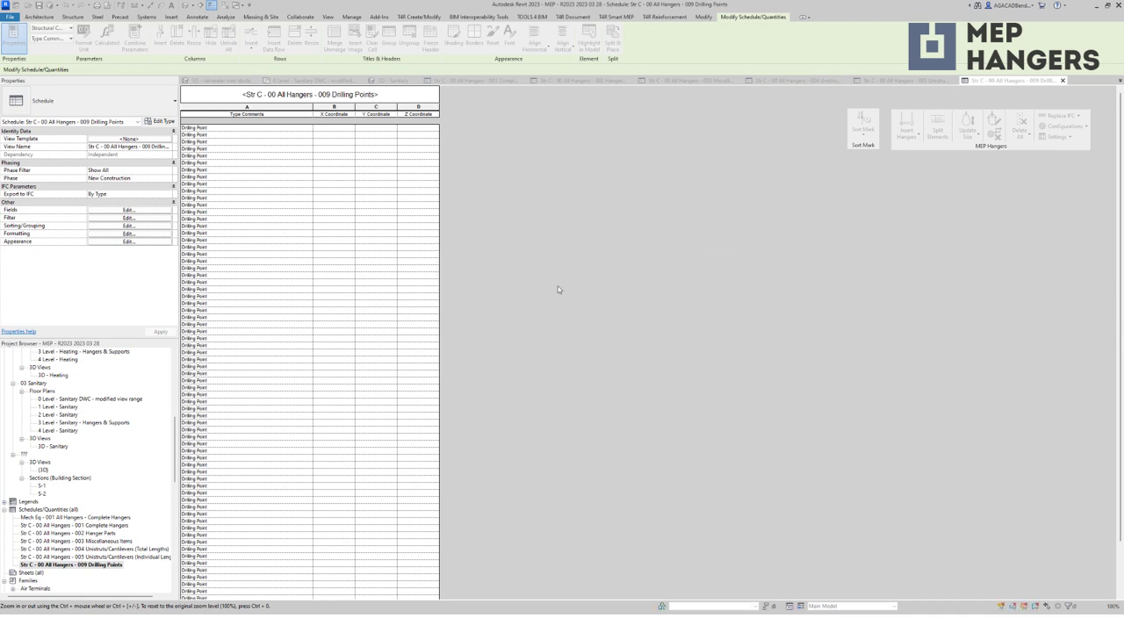
{"action": "left_click_drag", "start_coordinate": [325, 150], "coordinate": [437, 317]}
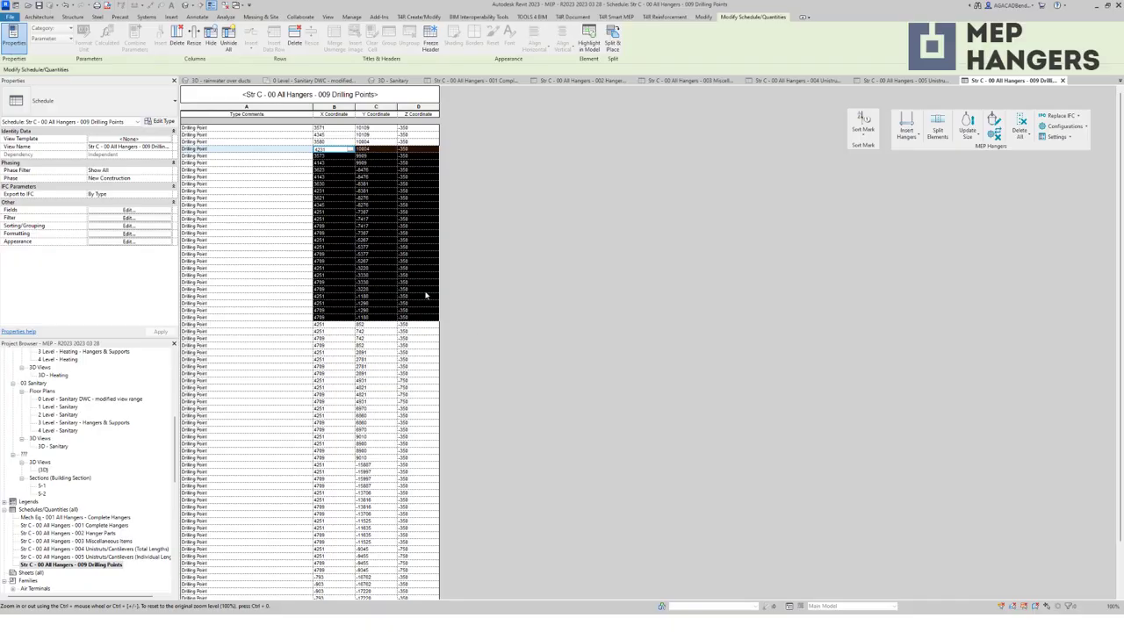
Step: Float the Smart Documentation tools over the drawing area, directly below the MEP Hangers tools
{"action": "left_click", "coordinate": [420, 288]}
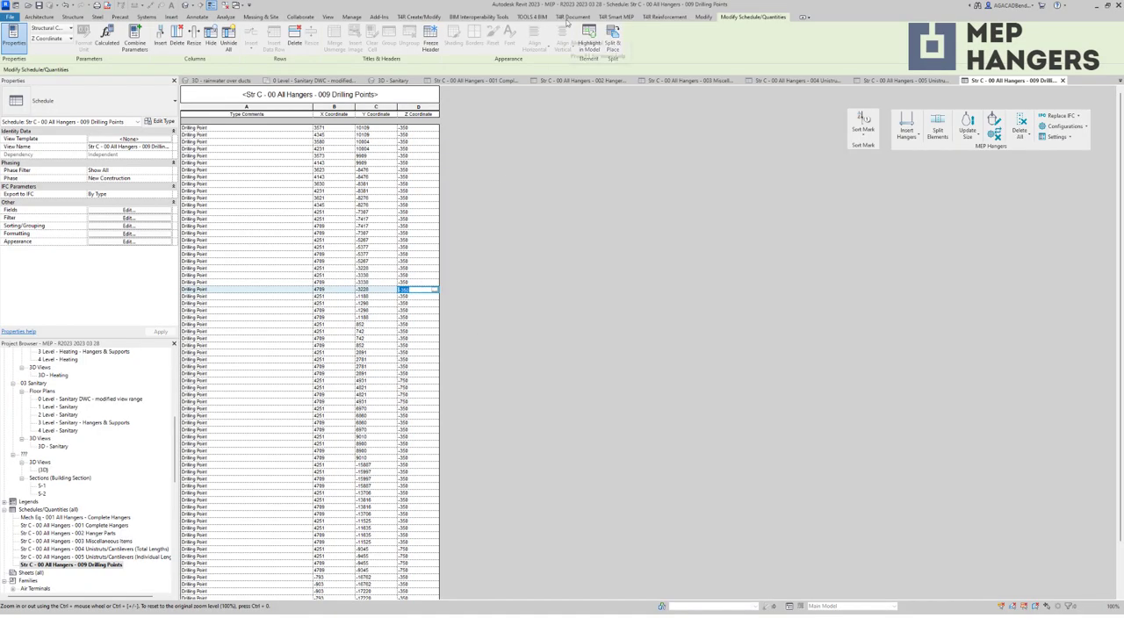
{"action": "left_click", "coordinate": [572, 17]}
{"action": "left_click_drag", "start_coordinate": [132, 66], "coordinate": [943, 202]}
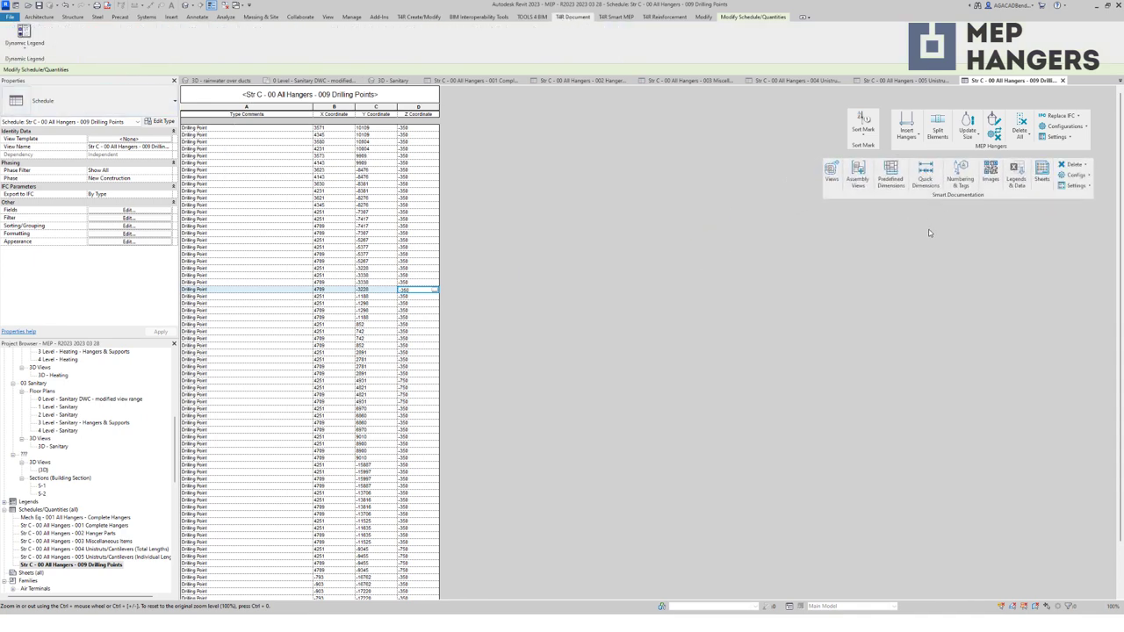
Step: In the 3D - Sanitary view, create assemblies for the unistrut frame hangers and two clevis hangers using the 001 Hangers shop drawing configuration
{"action": "double_click", "coordinate": [52, 445]}
{"action": "scroll", "coordinate": [674, 260], "scroll_direction": "down", "scroll_amount": 3}
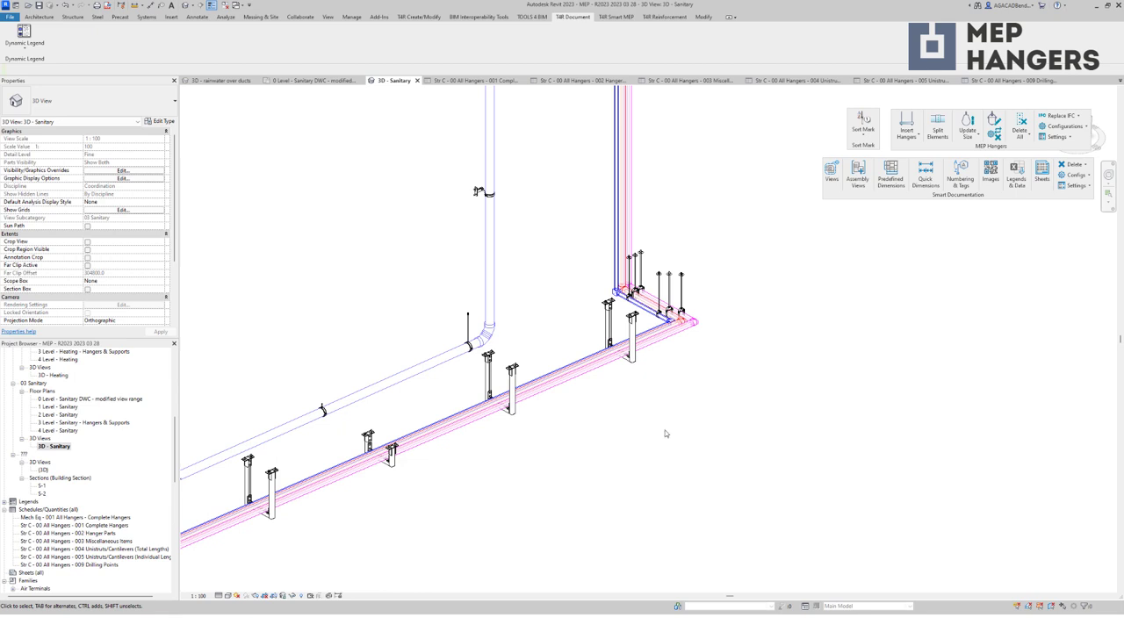
{"action": "left_click", "coordinate": [858, 173]}
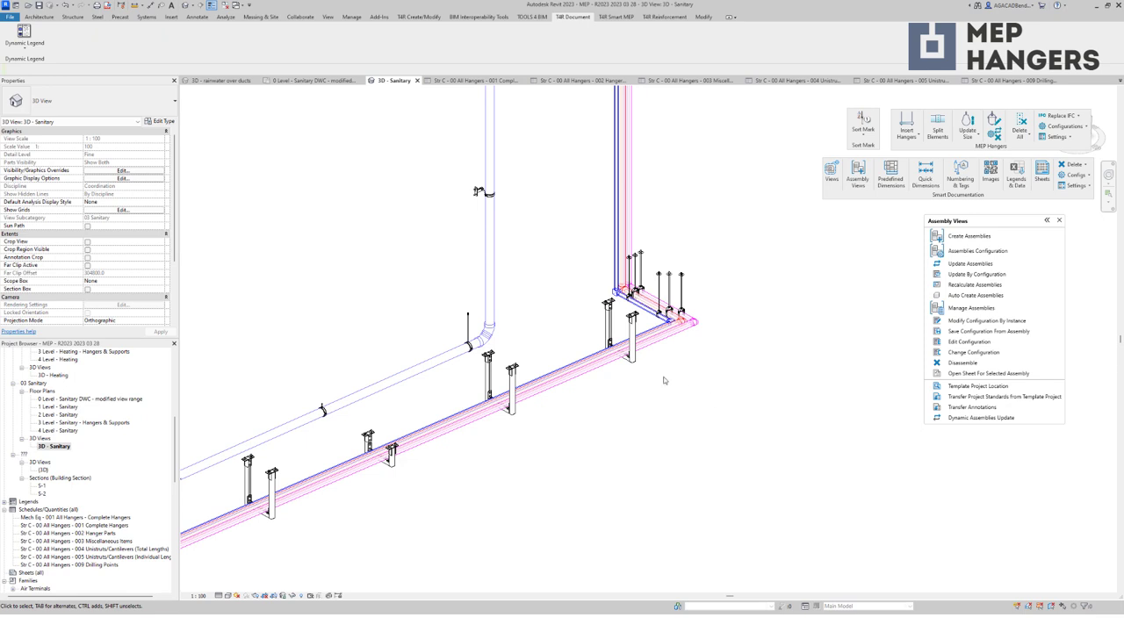
{"action": "scroll", "coordinate": [665, 381], "scroll_direction": "up", "scroll_amount": 3}
{"action": "left_click", "coordinate": [619, 358]}
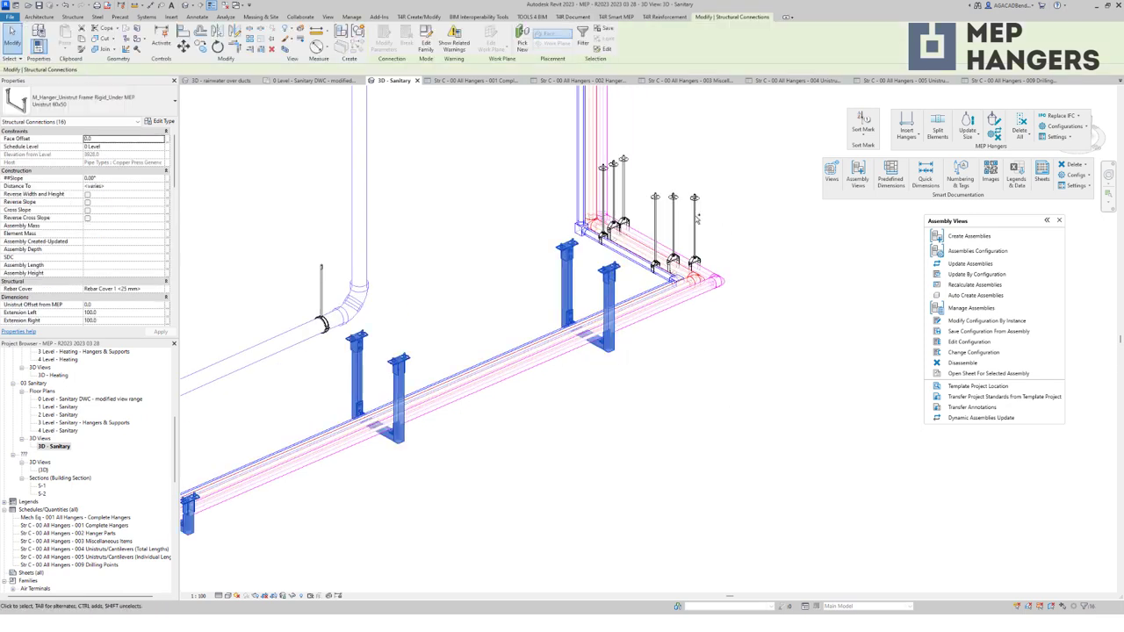
{"action": "left_click", "coordinate": [627, 176], "text": "ctrl"}
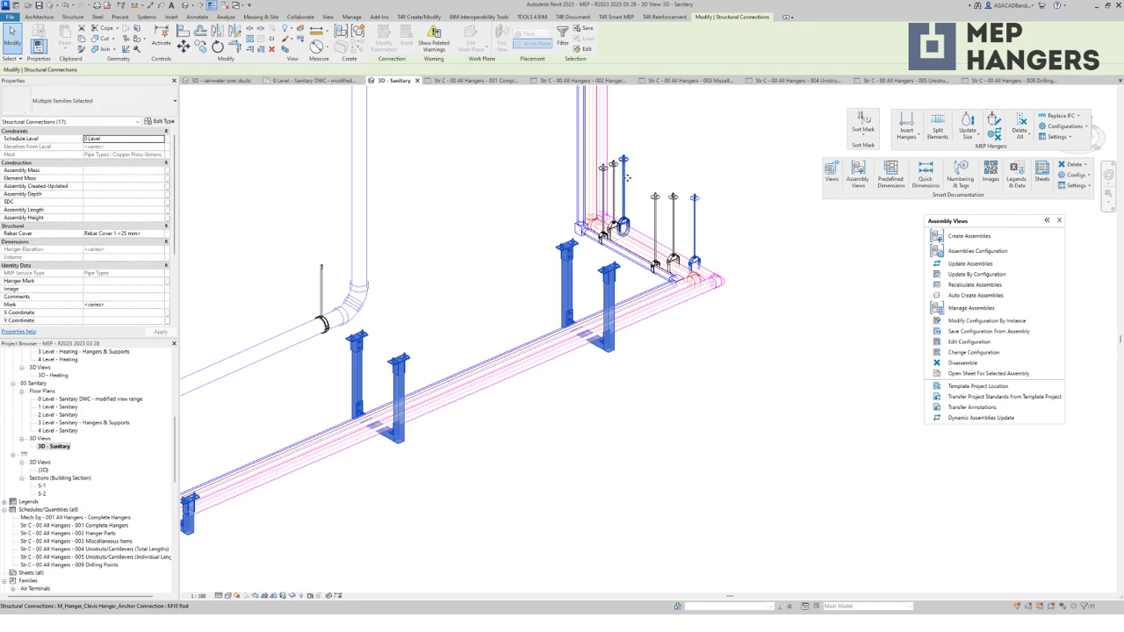
{"action": "left_click", "coordinate": [1001, 237]}
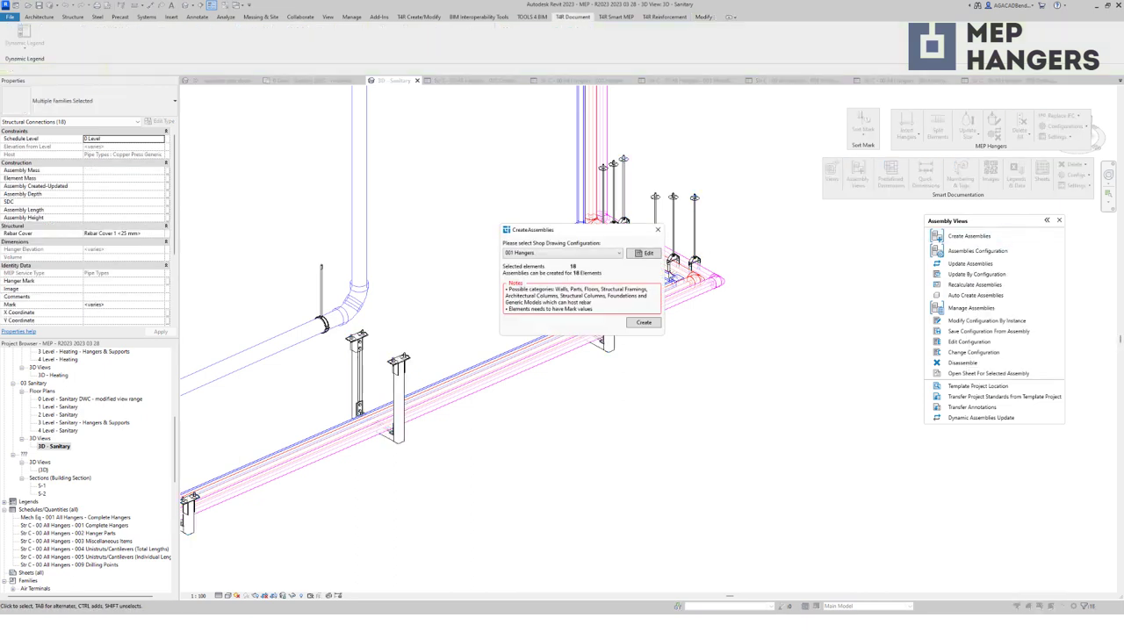
{"action": "left_click", "coordinate": [643, 322]}
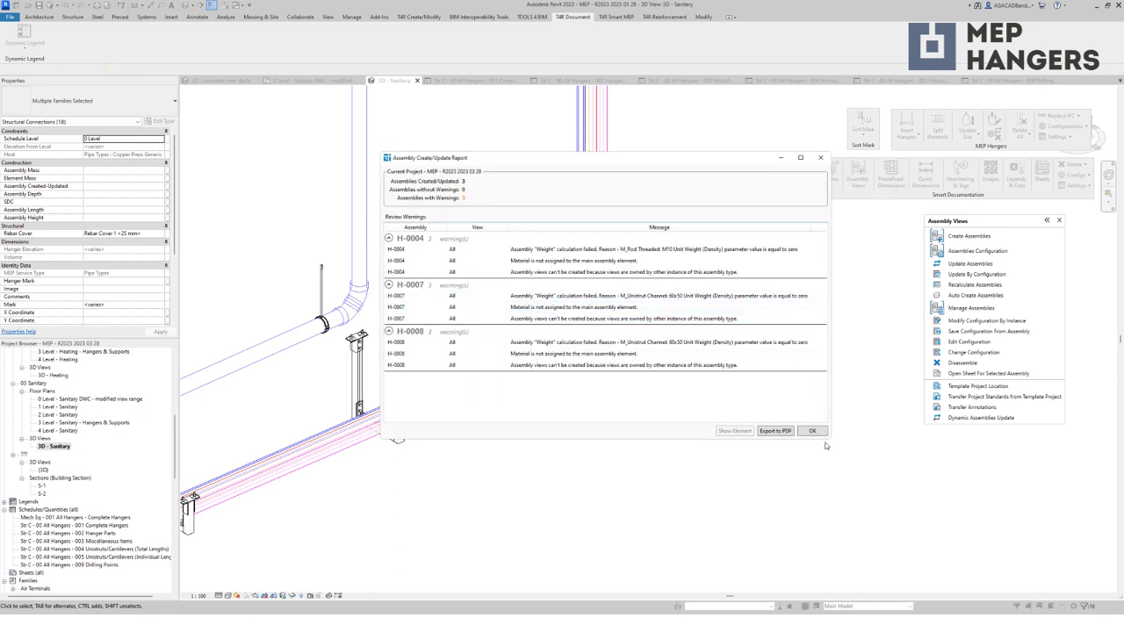
{"action": "left_click", "coordinate": [815, 431]}
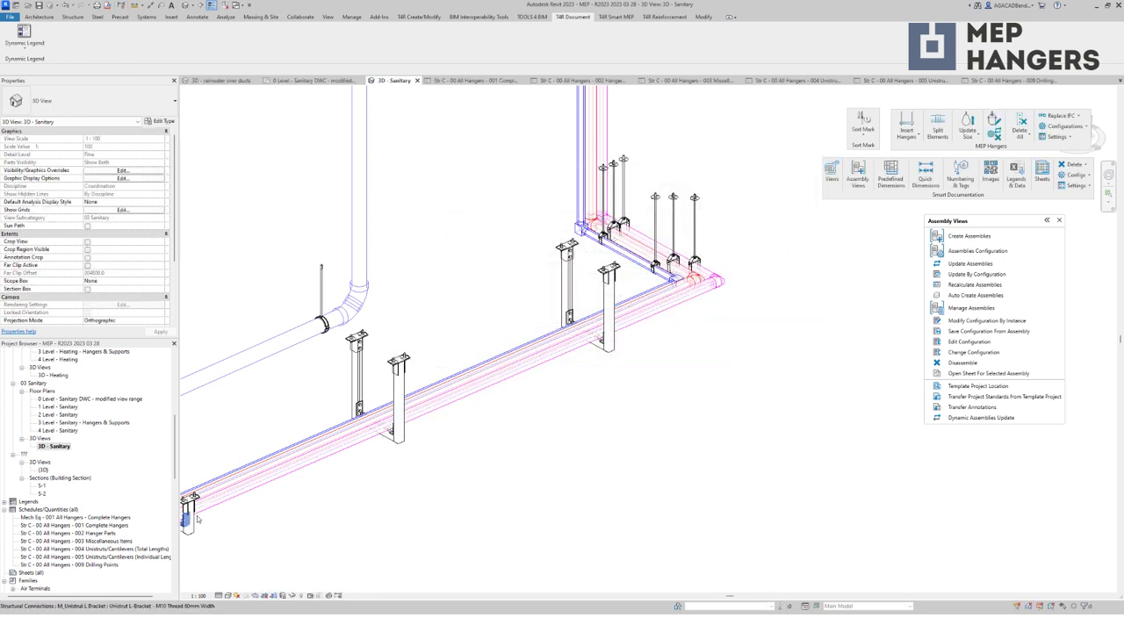
Step: Open the sheet of the H-0004 assembly
{"action": "scroll", "coordinate": [166, 567], "scroll_direction": "down", "scroll_amount": 15}
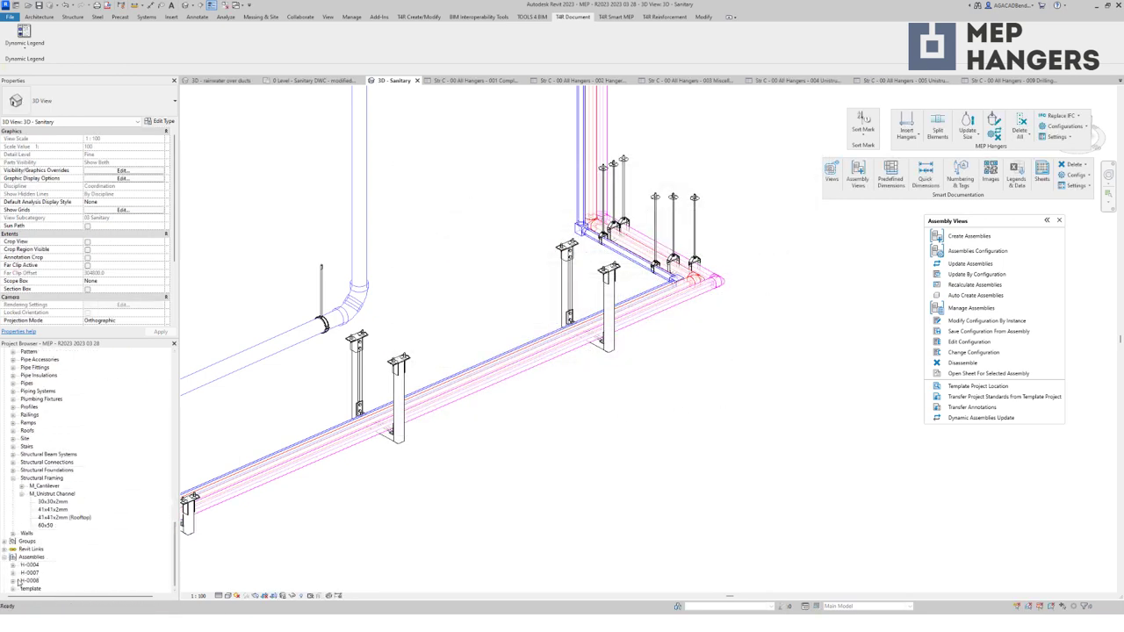
{"action": "left_click", "coordinate": [13, 565]}
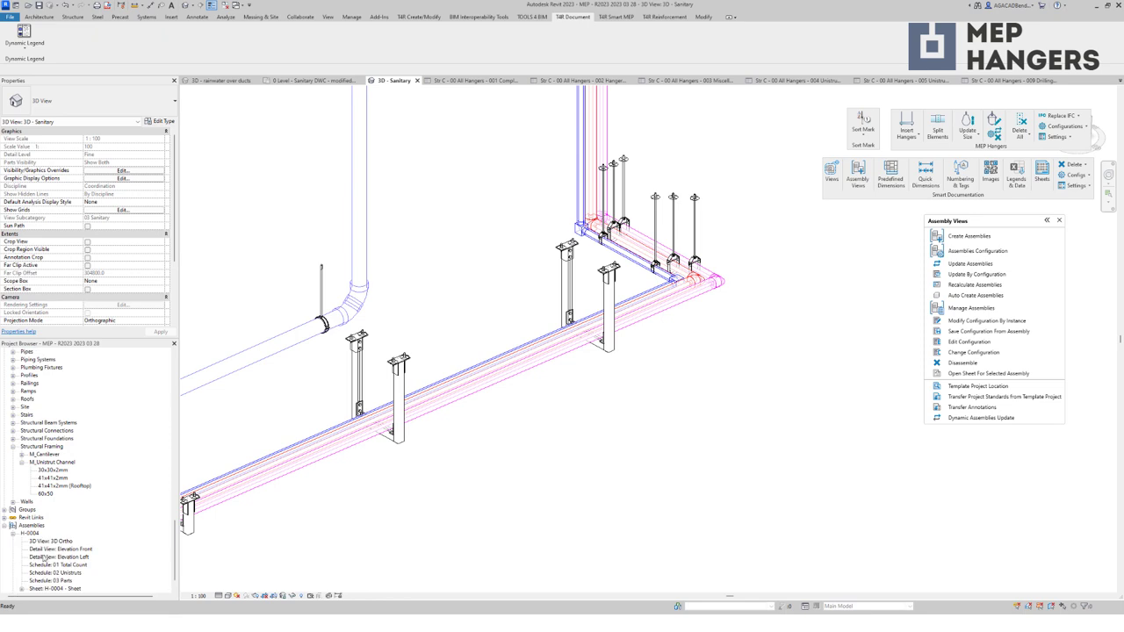
{"action": "left_click", "coordinate": [68, 549]}
{"action": "left_click", "coordinate": [77, 572]}
{"action": "double_click", "coordinate": [63, 588]}
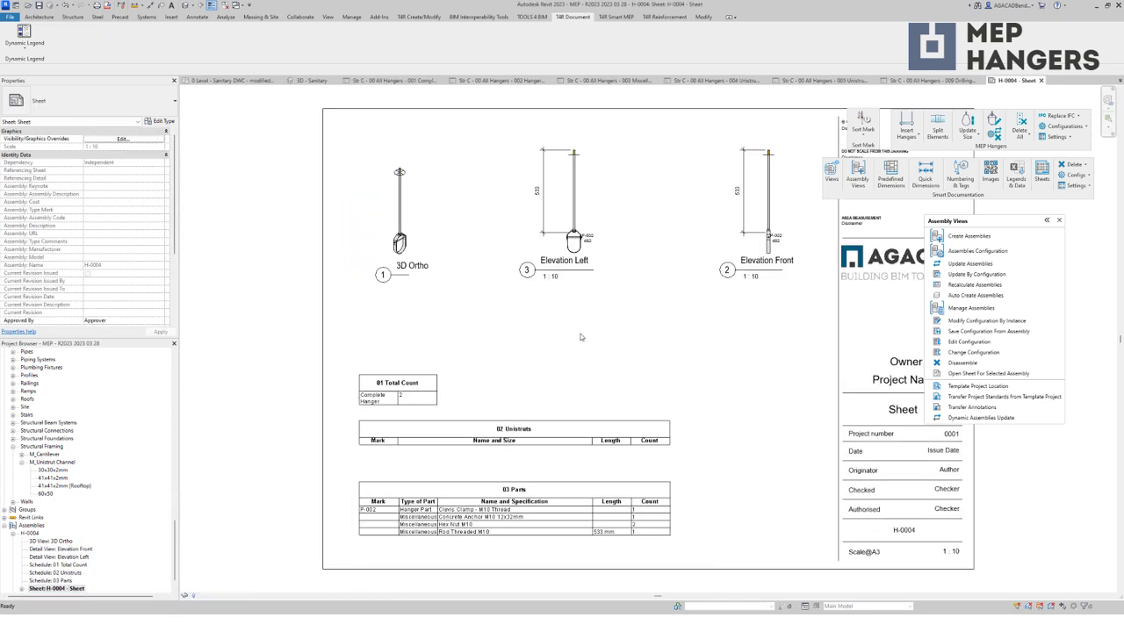
Step: Examine the H-0004 sheet's views and its 01 Total Count, 02 Unistruts and 03 Parts schedules
{"action": "scroll", "coordinate": [474, 235], "scroll_direction": "up", "scroll_amount": 2}
{"action": "scroll", "coordinate": [475, 235], "scroll_direction": "up", "scroll_amount": 1}
{"action": "scroll", "coordinate": [686, 258], "scroll_direction": "up", "scroll_amount": 2}
{"action": "scroll", "coordinate": [582, 176], "scroll_direction": "down", "scroll_amount": 3}
{"action": "scroll", "coordinate": [514, 314], "scroll_direction": "up", "scroll_amount": 2}
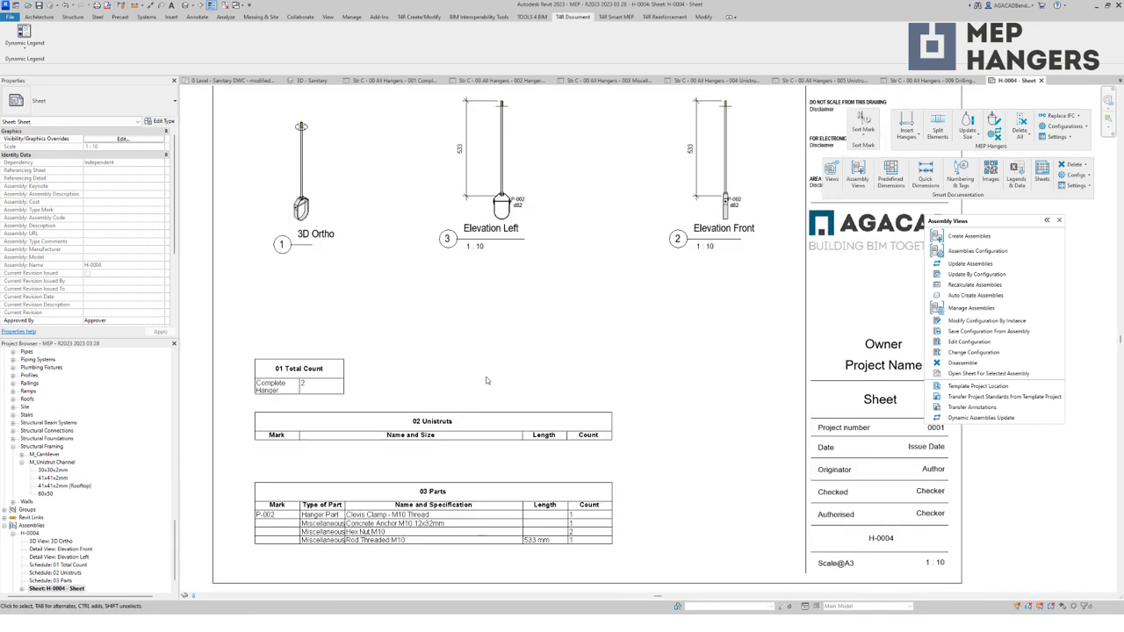
{"action": "scroll", "coordinate": [321, 326], "scroll_direction": "up", "scroll_amount": 2}
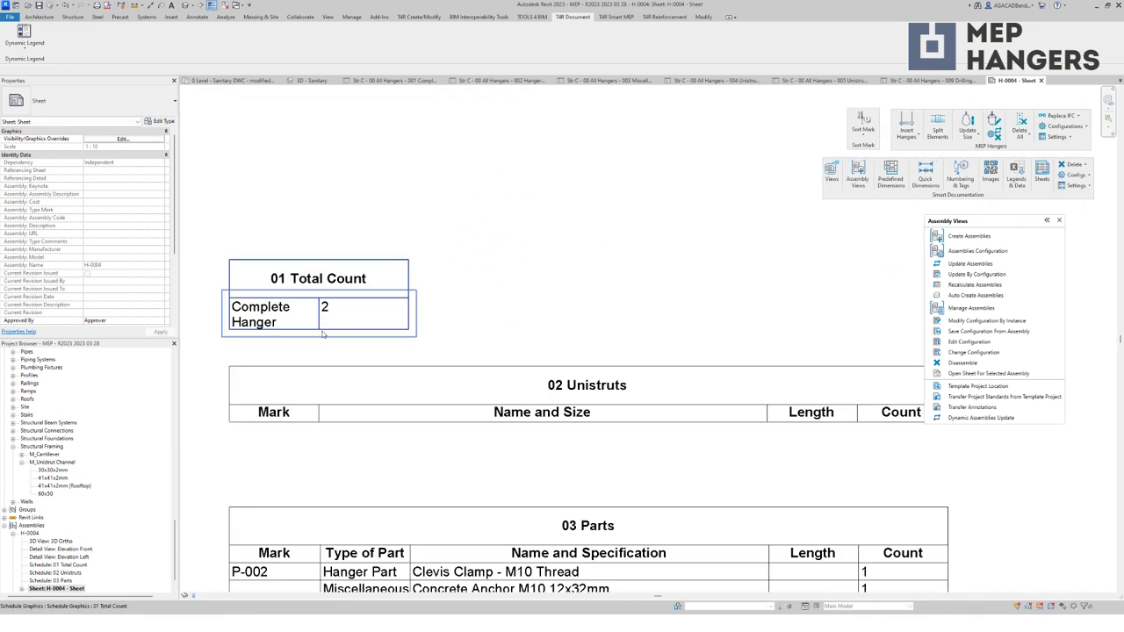
{"action": "left_click", "coordinate": [321, 330]}
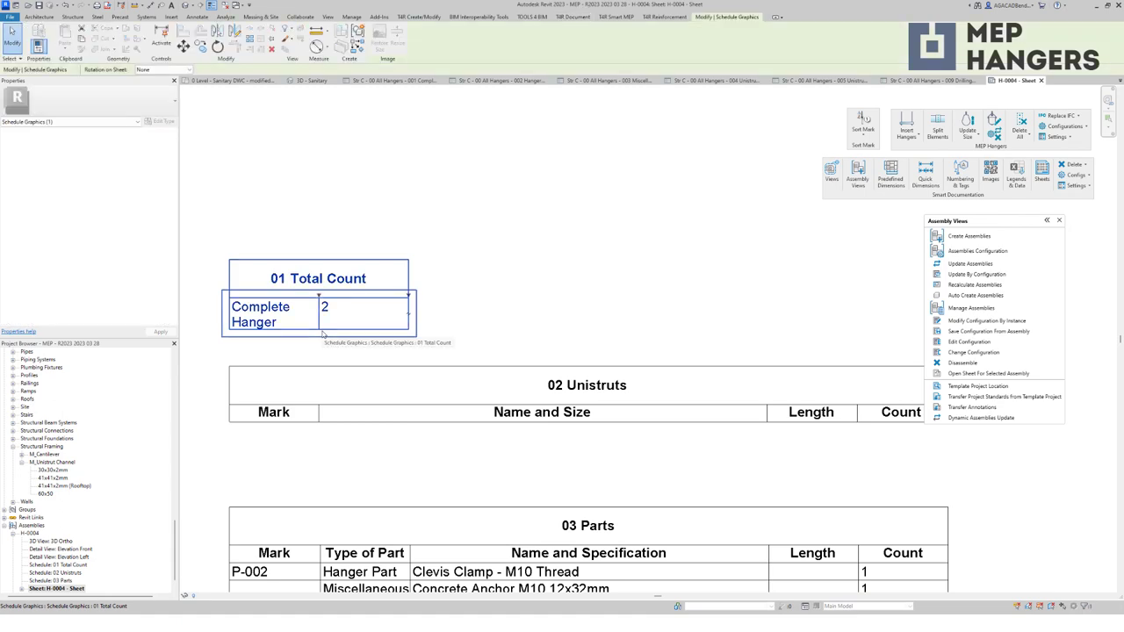
{"action": "scroll", "coordinate": [322, 334], "scroll_direction": "down", "scroll_amount": 2}
{"action": "key", "text": "Escape"}
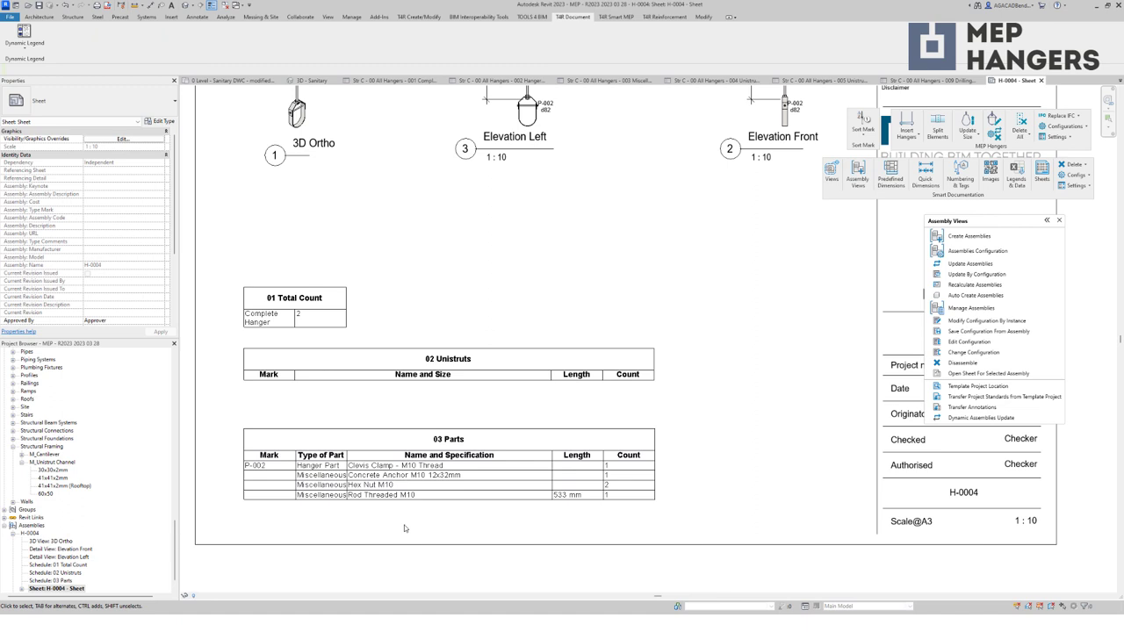
{"action": "scroll", "coordinate": [404, 527], "scroll_direction": "down", "scroll_amount": 2}
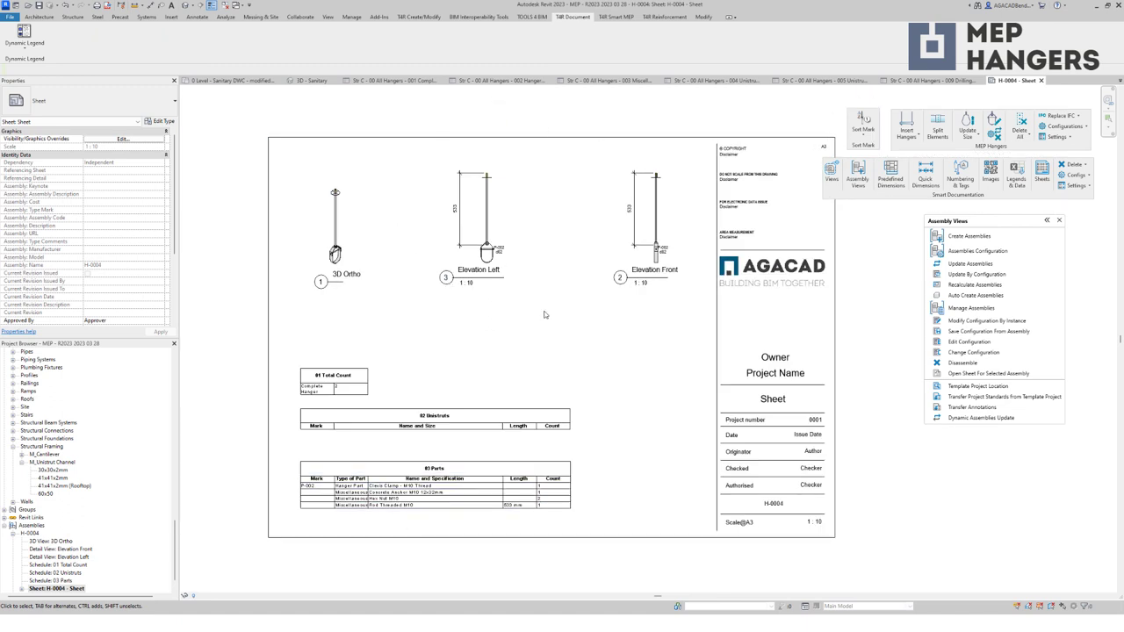
Step: Open the sheet of the H-0008 assembly and check its 01 Total Count schedule
{"action": "scroll", "coordinate": [50, 494], "scroll_direction": "down", "scroll_amount": 1}
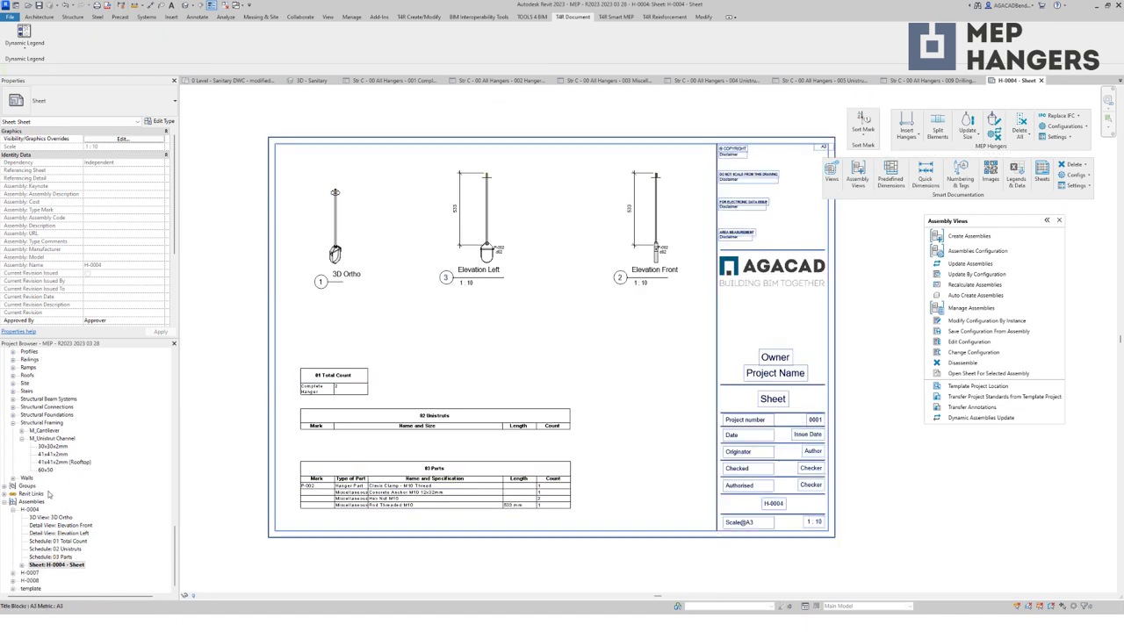
{"action": "left_click", "coordinate": [13, 581]}
{"action": "left_click", "coordinate": [44, 589]}
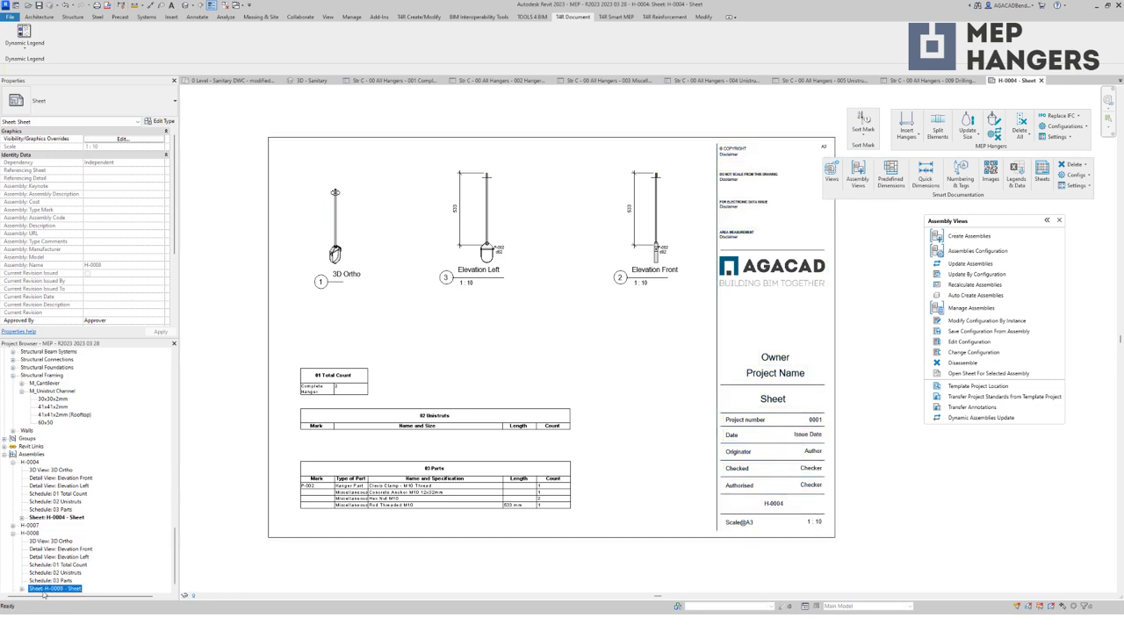
{"action": "double_click", "coordinate": [44, 589]}
{"action": "scroll", "coordinate": [566, 264], "scroll_direction": "up", "scroll_amount": 2}
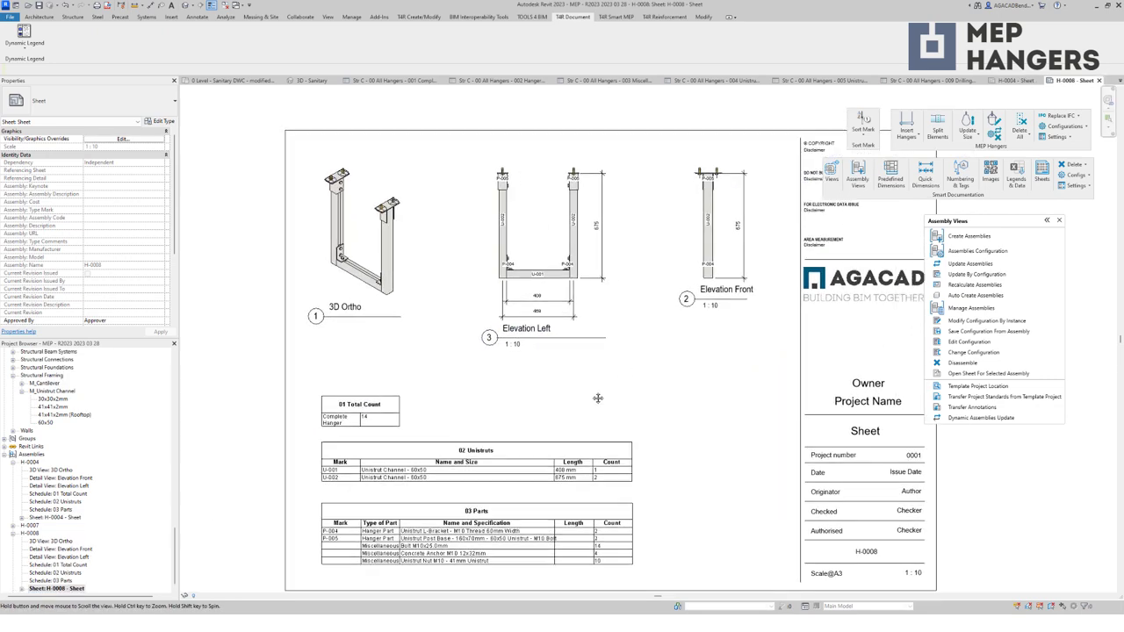
{"action": "scroll", "coordinate": [609, 453], "scroll_direction": "up", "scroll_amount": 1}
{"action": "middle_click_drag", "start_coordinate": [608, 453], "coordinate": [627, 308]}
{"action": "left_click", "coordinate": [283, 353]}
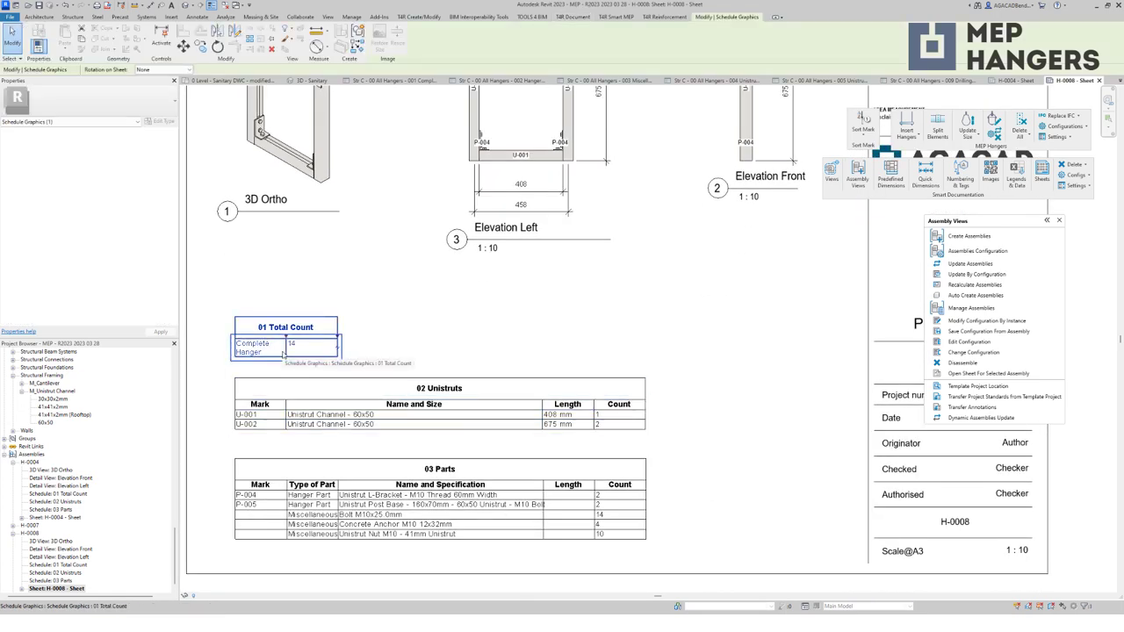
{"action": "key", "text": "Escape"}
Step: Review the 02 Unistruts and 03 Parts schedules on the H-0008 sheet
{"action": "middle_click_drag", "start_coordinate": [428, 392], "coordinate": [427, 354]}
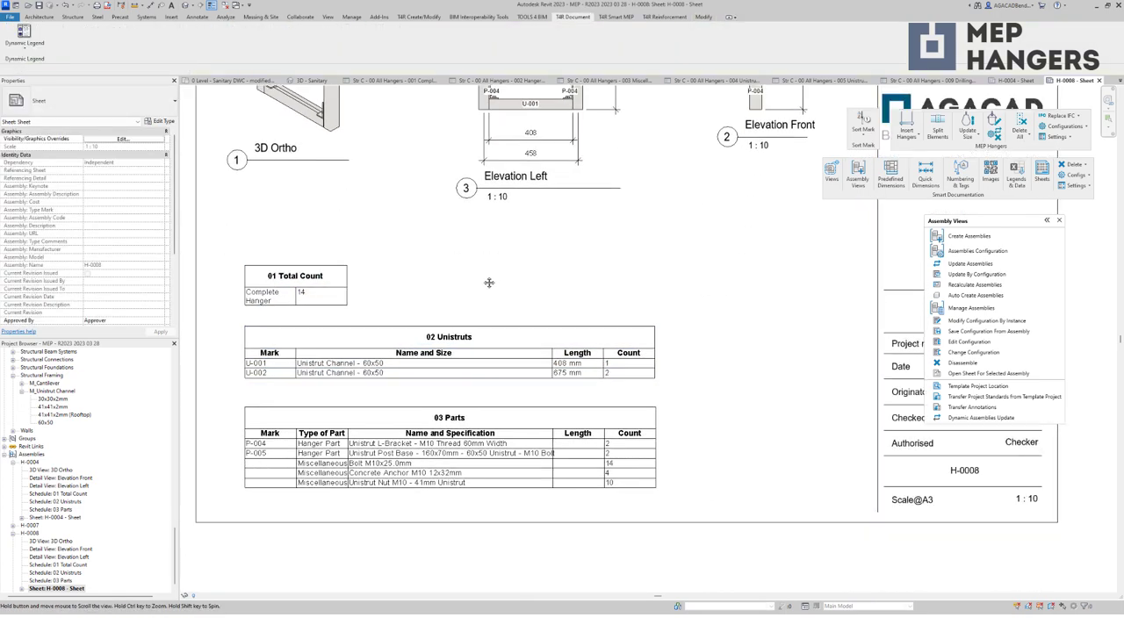
{"action": "scroll", "coordinate": [427, 354], "scroll_direction": "up", "scroll_amount": 1}
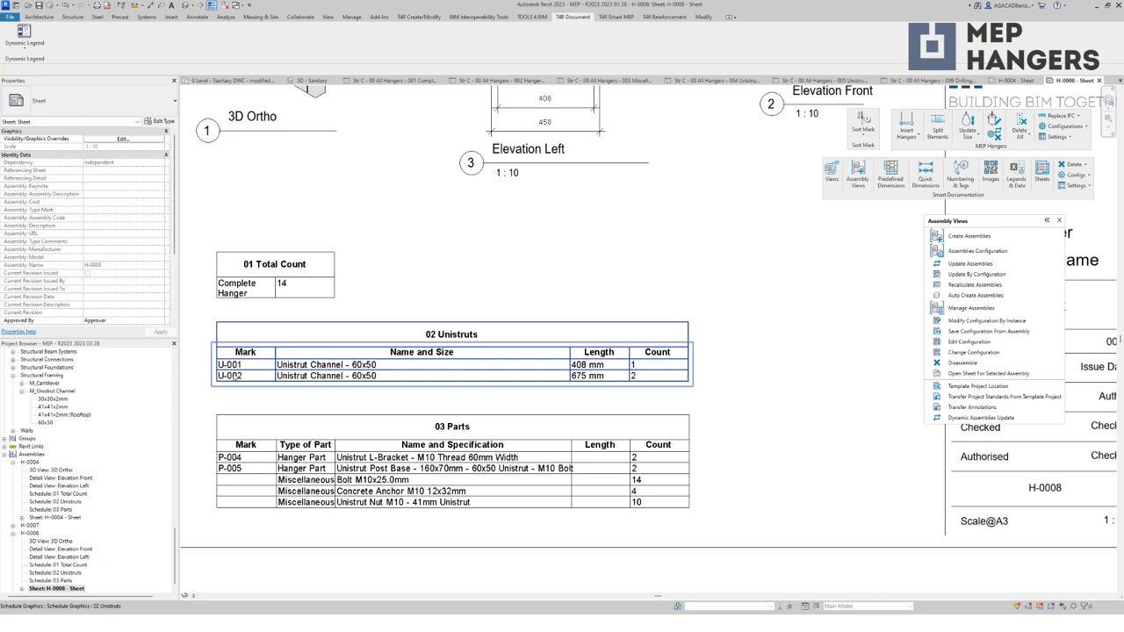
{"action": "scroll", "coordinate": [446, 309], "scroll_direction": "up", "scroll_amount": 1}
{"action": "middle_click_drag", "start_coordinate": [446, 309], "coordinate": [519, 239]}
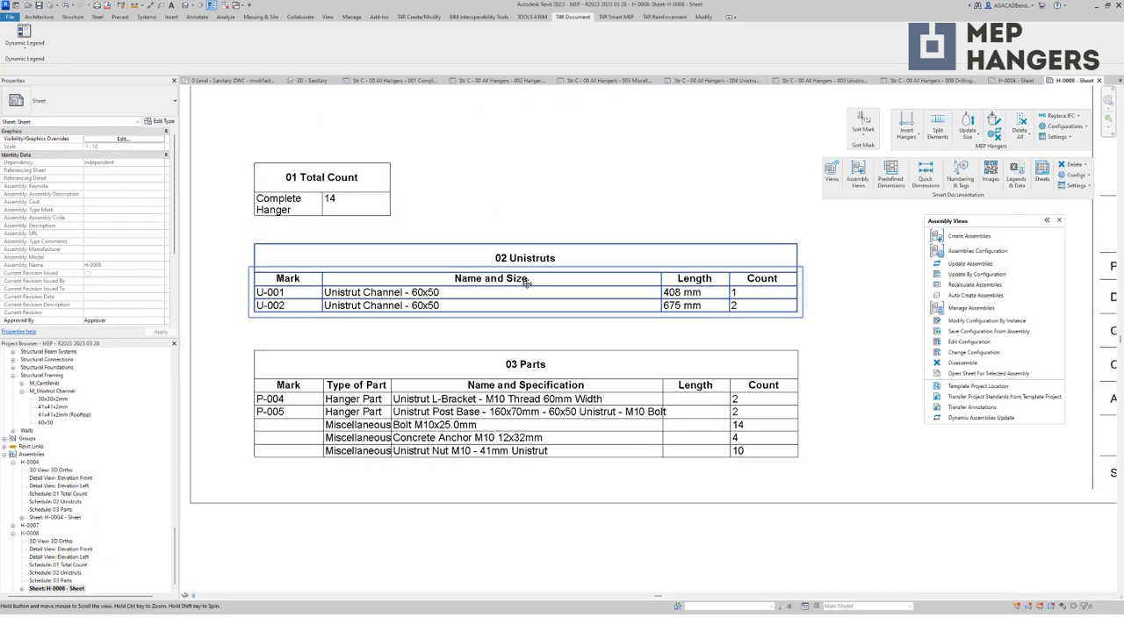
{"action": "scroll", "coordinate": [545, 369], "scroll_direction": "up", "scroll_amount": 1}
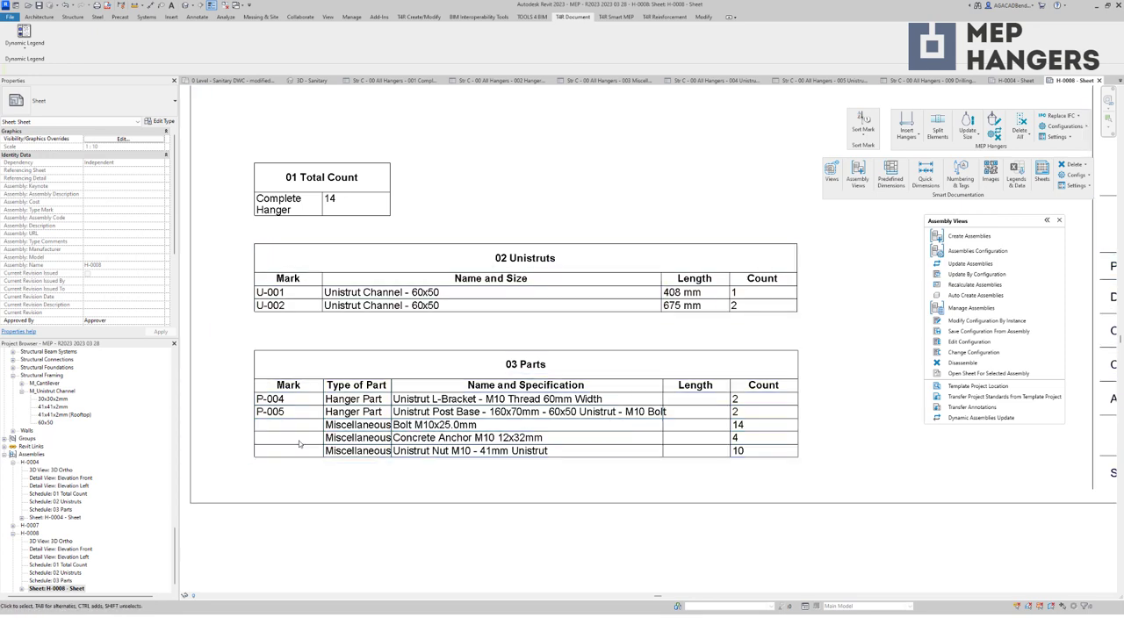
Step: Examine the dimensions and part tags in the Elevation Left and Elevation Front views of the H-0008 sheet
{"action": "scroll", "coordinate": [241, 423], "scroll_direction": "down", "scroll_amount": 4}
{"action": "scroll", "coordinate": [401, 258], "scroll_direction": "up", "scroll_amount": 5}
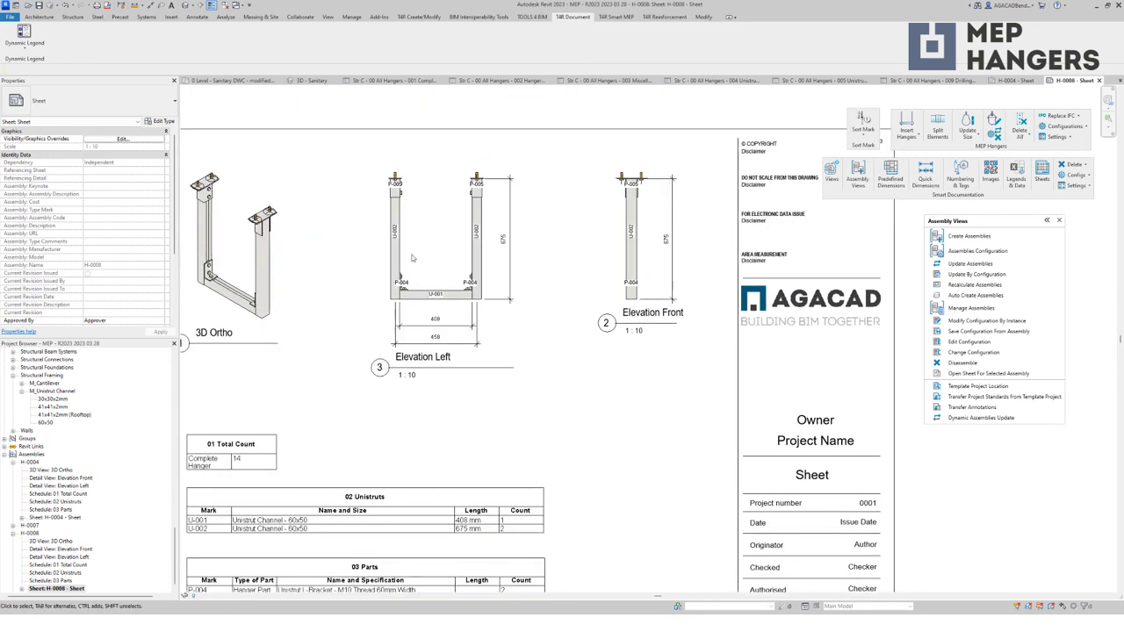
{"action": "middle_click_drag", "start_coordinate": [422, 220], "coordinate": [404, 273]}
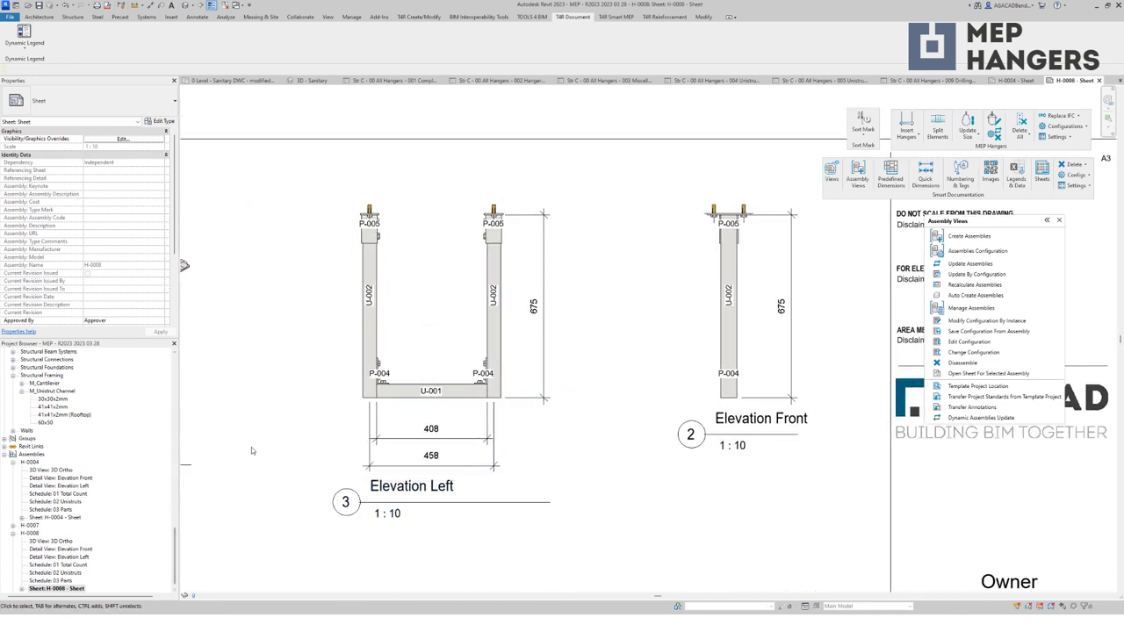
Step: Open the sheet of the H-0007 assembly and look over its views and schedules
{"action": "left_click", "coordinate": [13, 530]}
{"action": "left_click", "coordinate": [55, 581]}
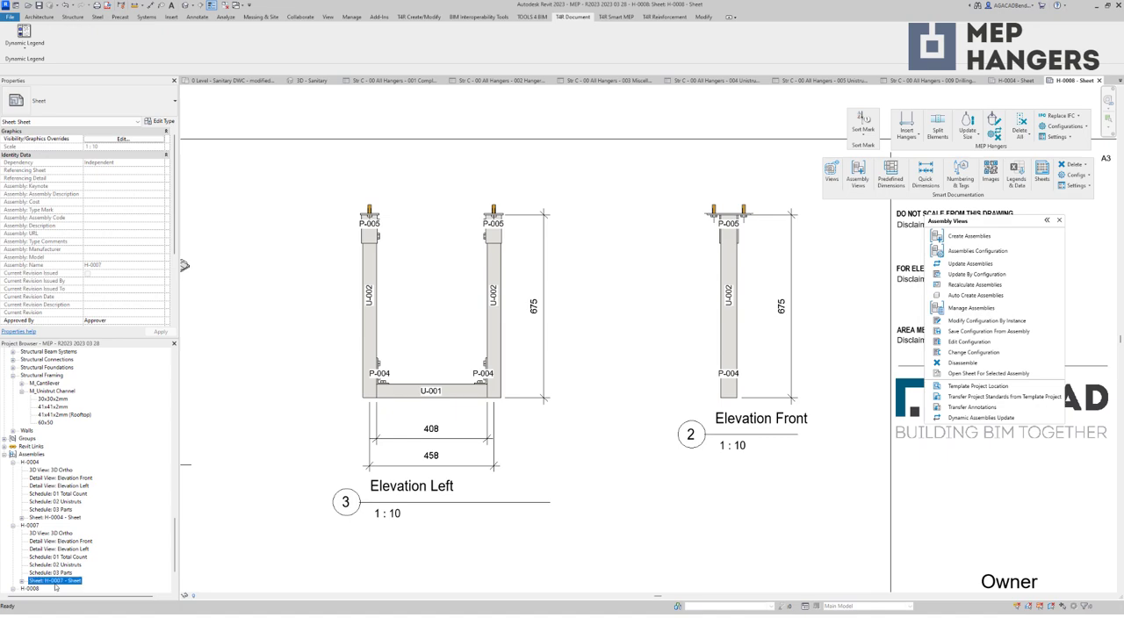
{"action": "double_click", "coordinate": [55, 581]}
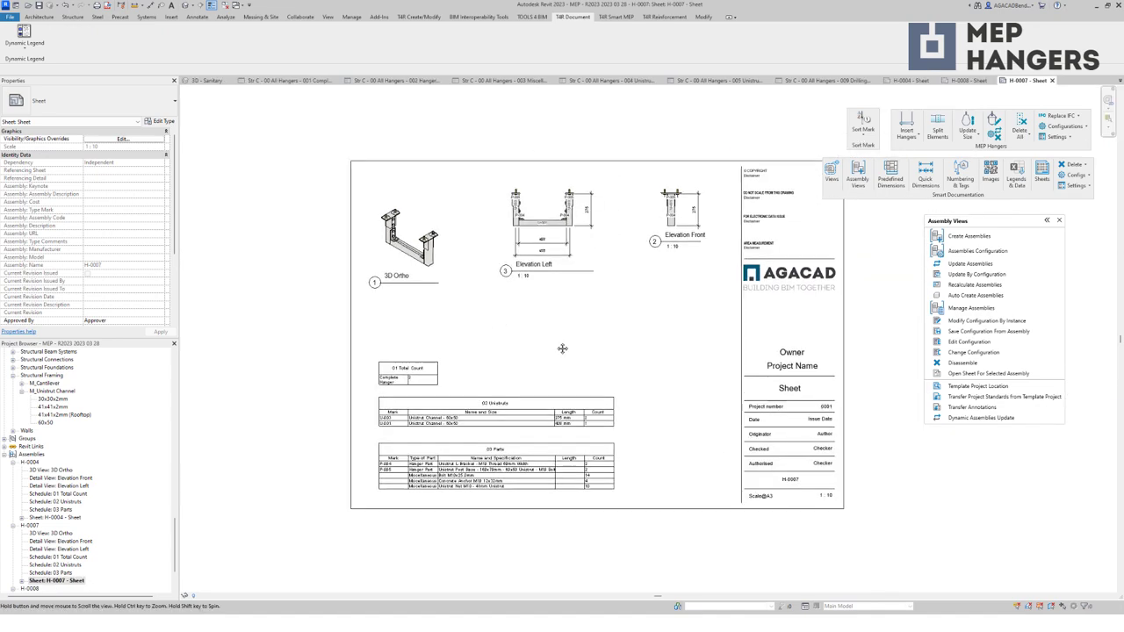
{"action": "scroll", "coordinate": [546, 246], "scroll_direction": "up", "scroll_amount": 2}
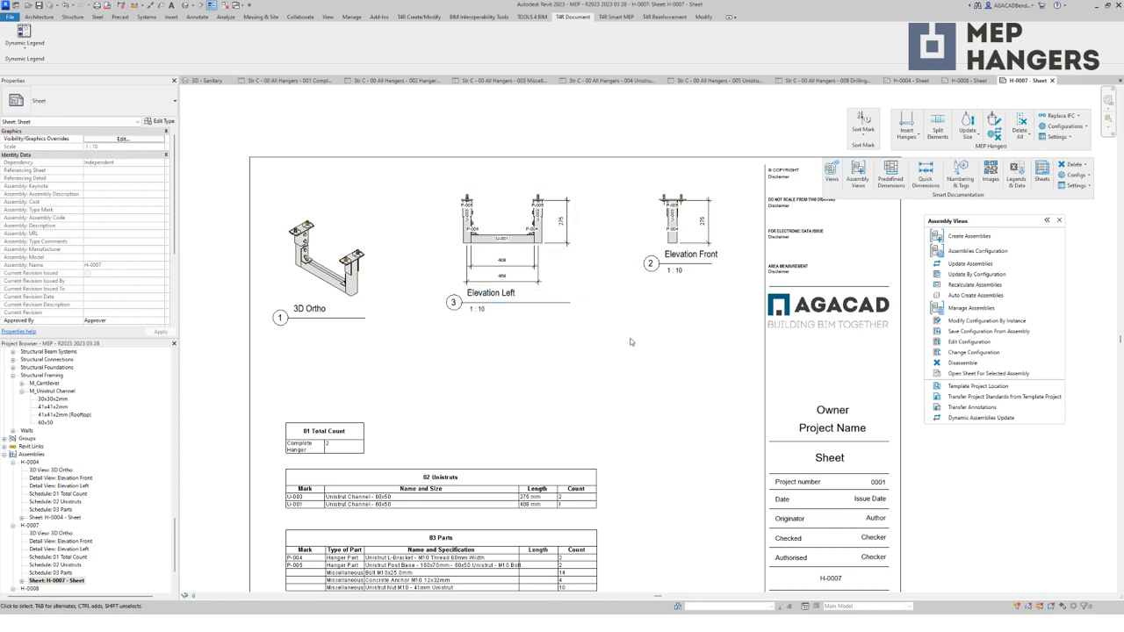
Step: Tag the hangers in the 0 Level - Sanitary DWC - modified view range plan using the 002 Hangers in Plan View configuration
{"action": "left_click_drag", "start_coordinate": [174, 544], "coordinate": [174, 429]}
{"action": "left_click", "coordinate": [106, 487]}
{"action": "double_click", "coordinate": [105, 488]}
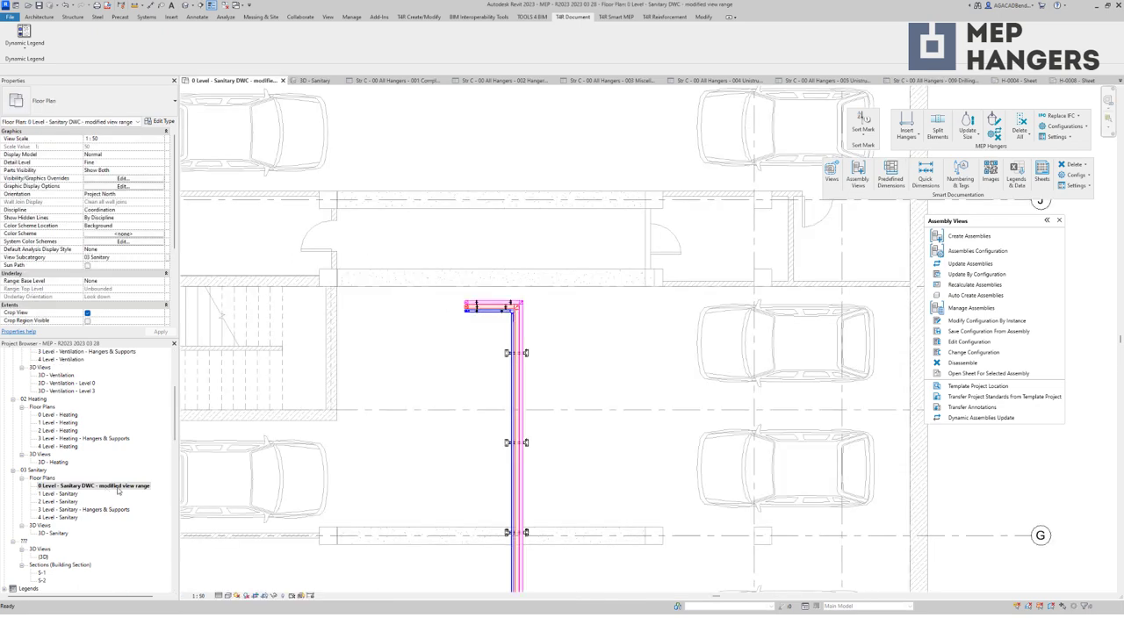
{"action": "scroll", "coordinate": [555, 257], "scroll_direction": "up", "scroll_amount": 3}
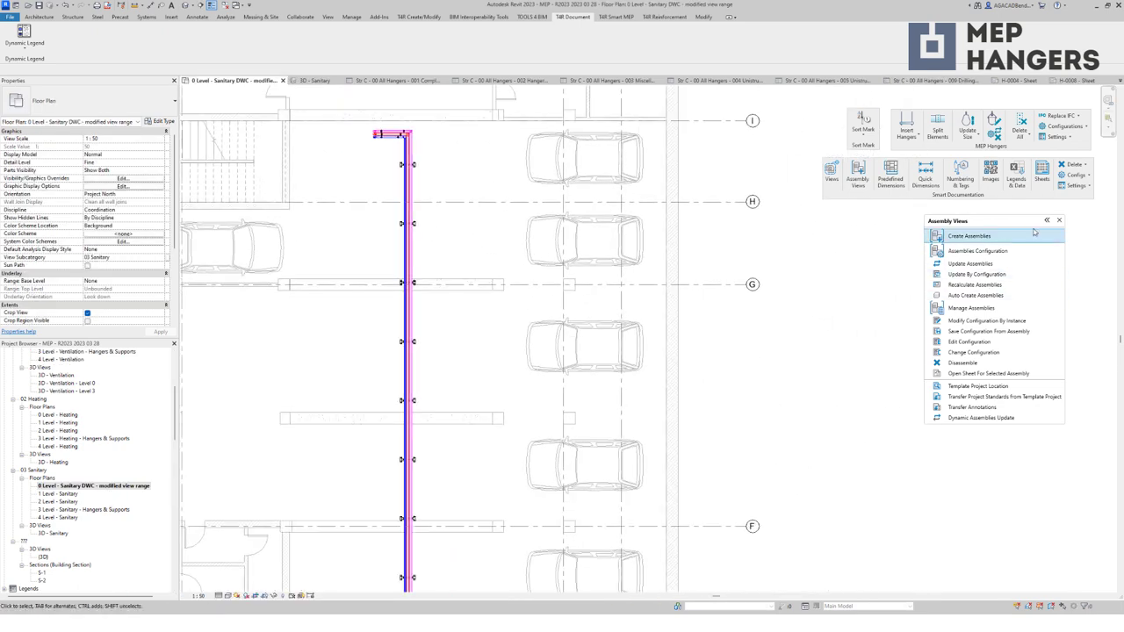
{"action": "left_click", "coordinate": [1059, 221]}
{"action": "left_click", "coordinate": [960, 174]}
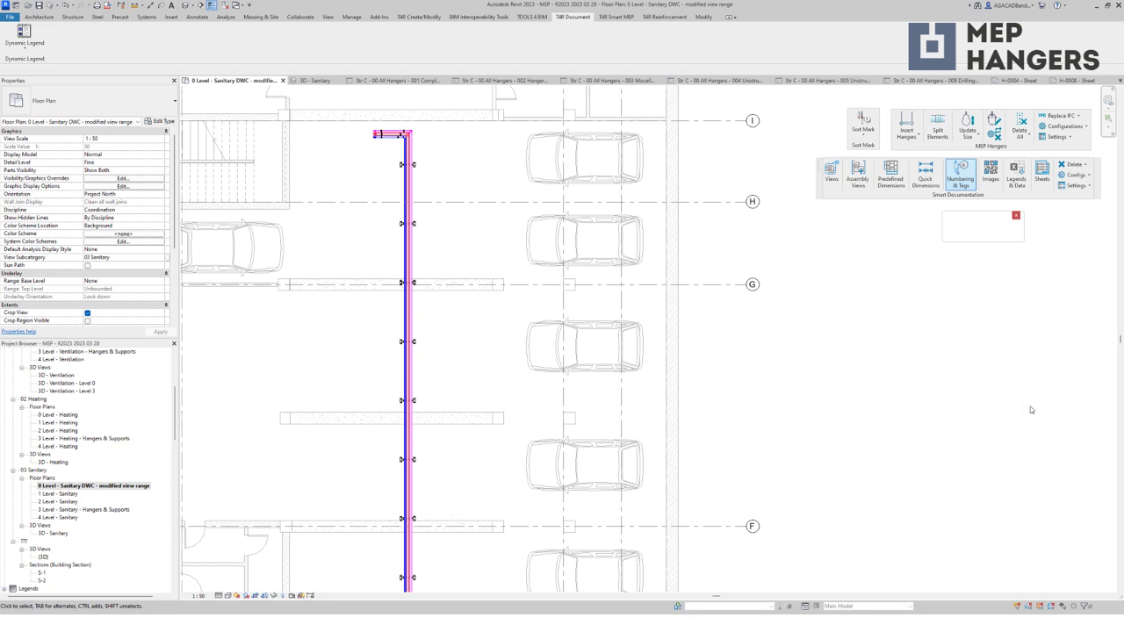
{"action": "left_click", "coordinate": [993, 353]}
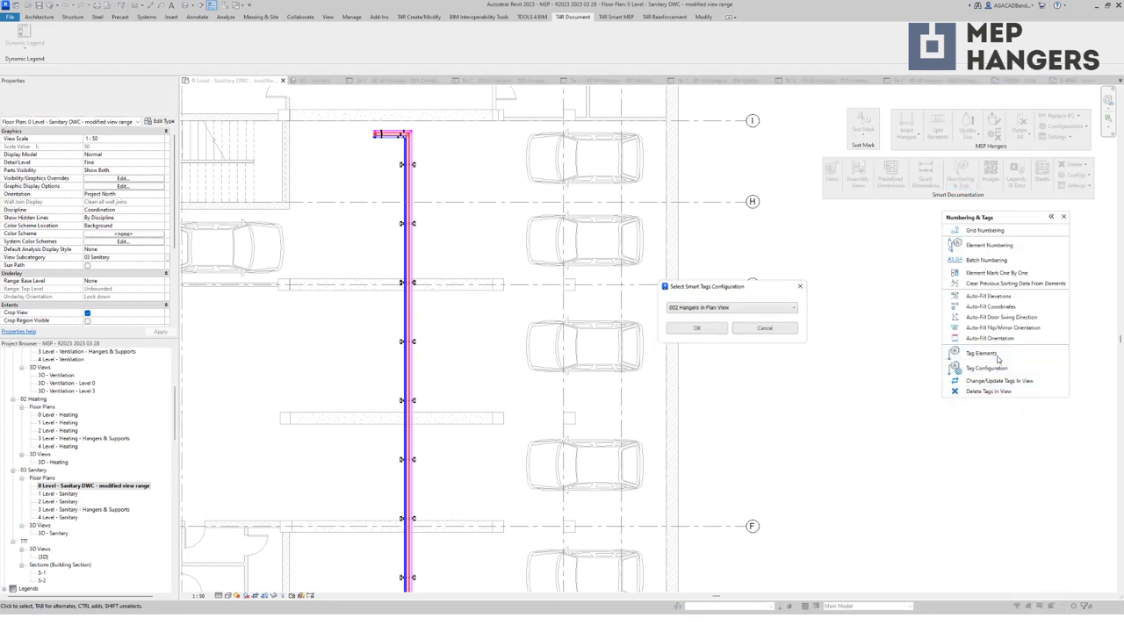
{"action": "left_click", "coordinate": [697, 327]}
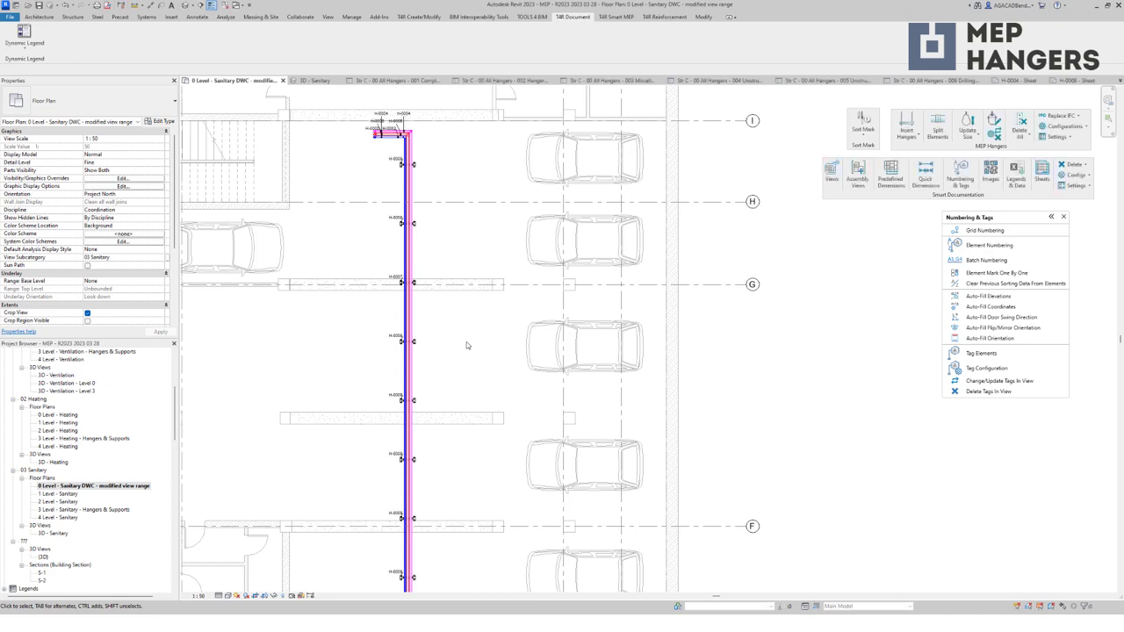
Step: Check the hanger tags along the pipe run in the plan and locate the assembly sheet matching the H-0008 tag in the project browser
{"action": "scroll", "coordinate": [466, 342], "scroll_direction": "up", "scroll_amount": 1}
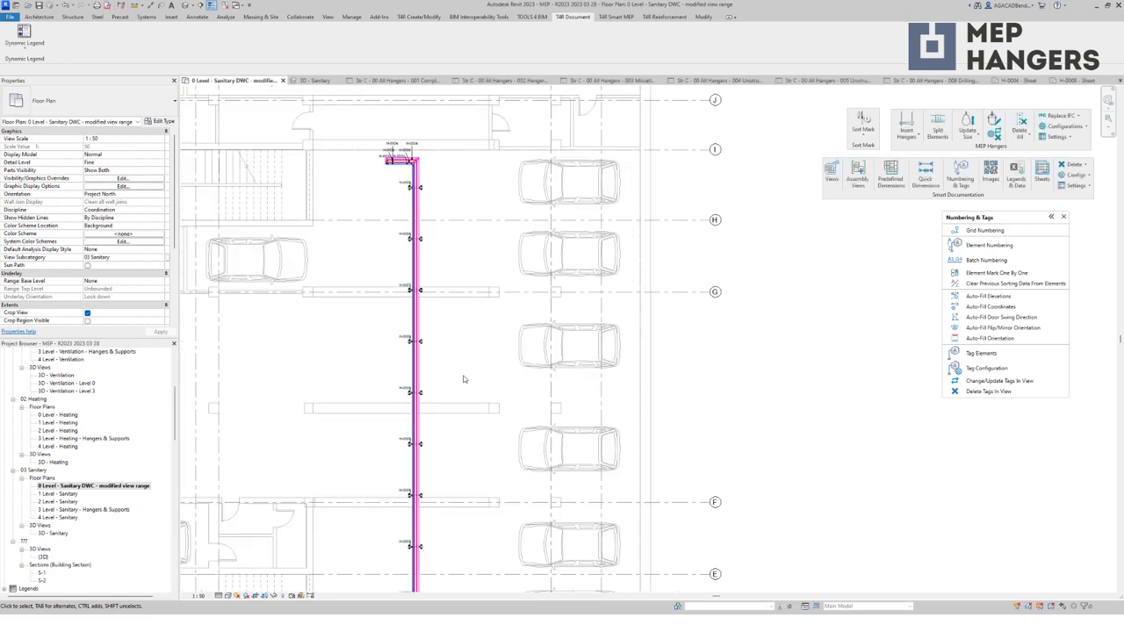
{"action": "scroll", "coordinate": [387, 142], "scroll_direction": "up", "scroll_amount": 4}
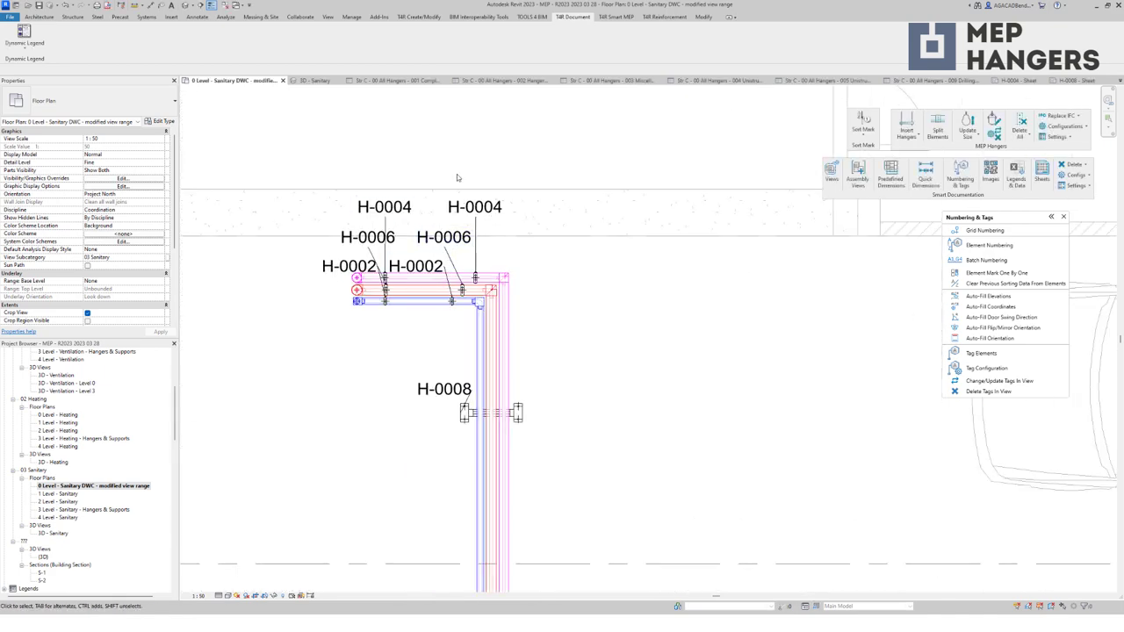
{"action": "scroll", "coordinate": [565, 469], "scroll_direction": "down", "scroll_amount": 3}
{"action": "scroll", "coordinate": [609, 261], "scroll_direction": "up", "scroll_amount": 3}
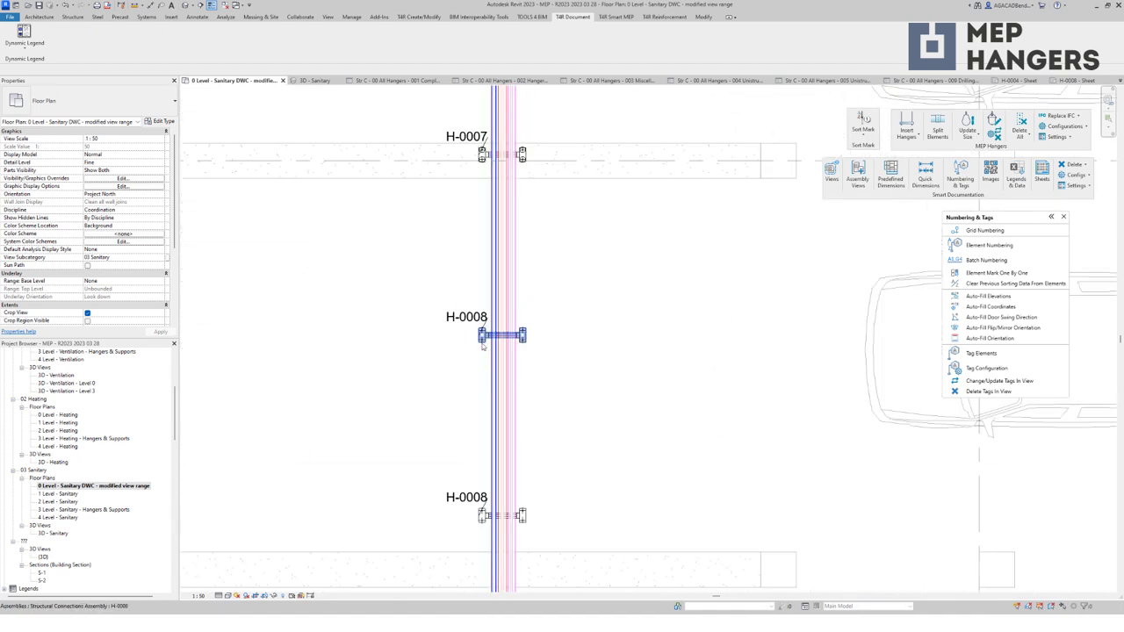
{"action": "left_click", "coordinate": [466, 318]}
{"action": "left_click_drag", "start_coordinate": [177, 414], "coordinate": [175, 562]}
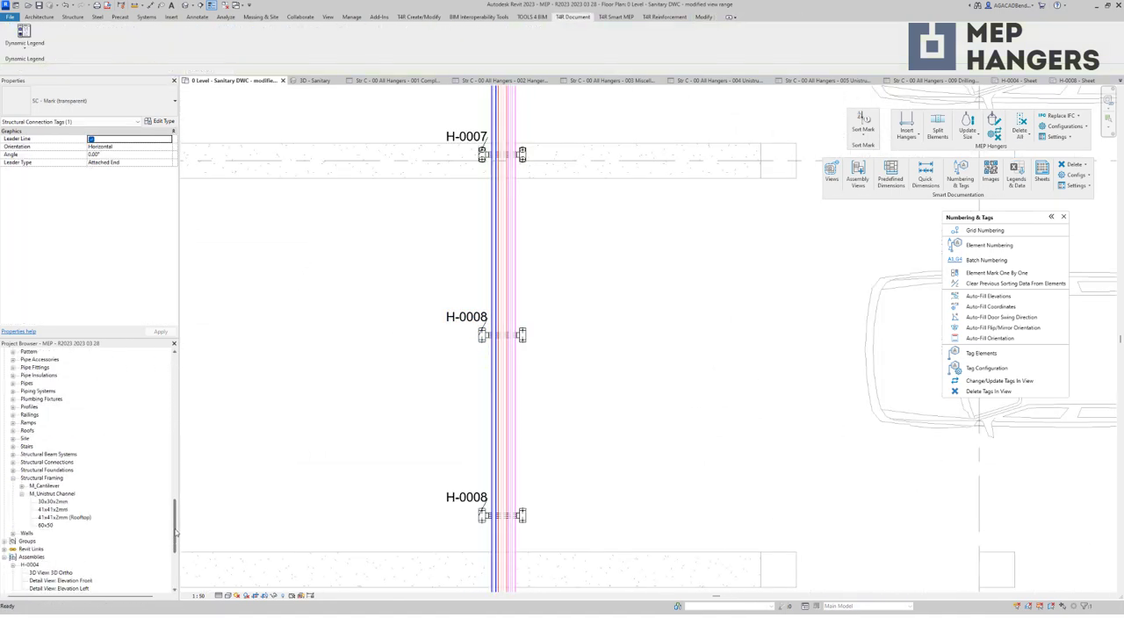
{"action": "left_click", "coordinate": [56, 581]}
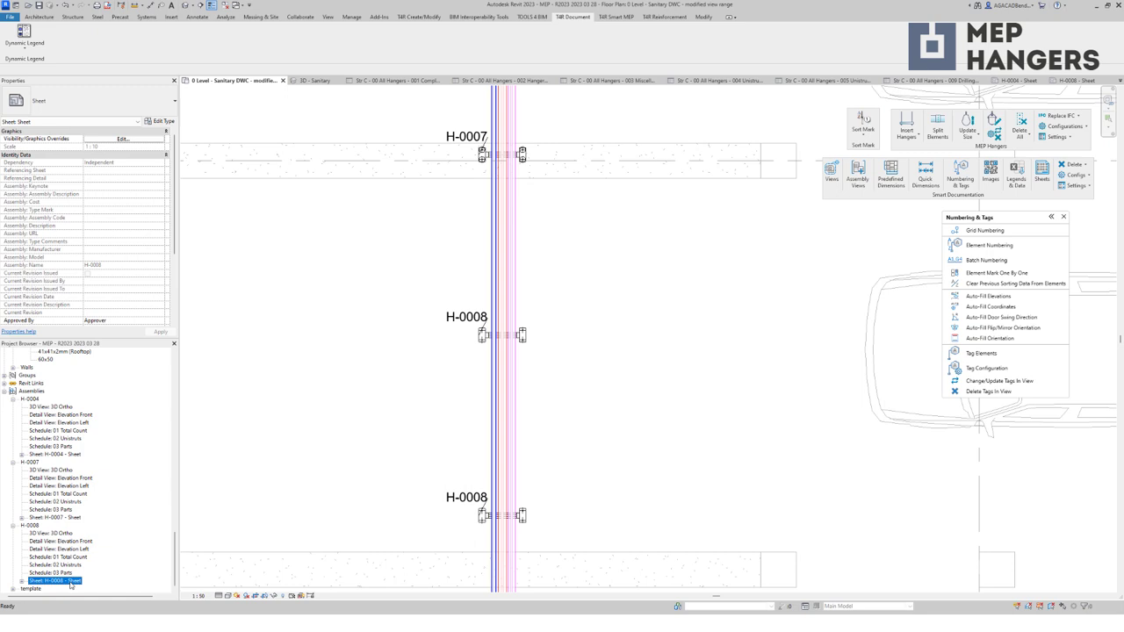
{"action": "left_click", "coordinate": [372, 389]}
{"action": "key", "text": "ctrl+Left"}
{"action": "scroll", "coordinate": [371, 389], "scroll_direction": "down", "scroll_amount": 1}
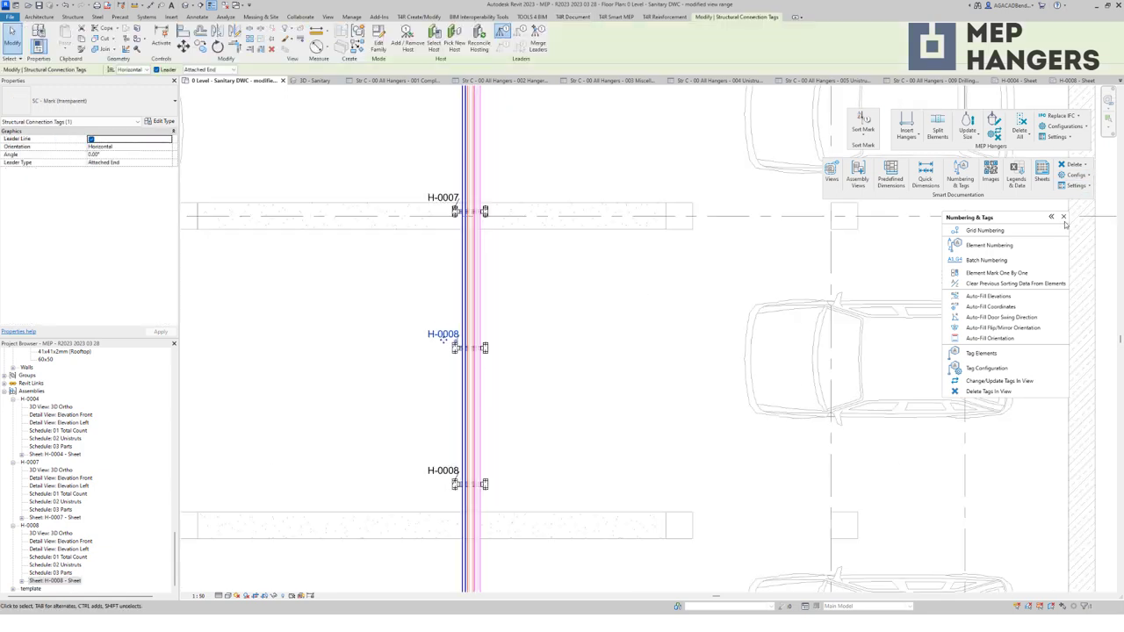
Step: Dimension the hangers in the plan using the 002 Hangers in plan view (vertical dim) configuration
{"action": "left_click", "coordinate": [1063, 218]}
{"action": "left_click", "coordinate": [891, 176]}
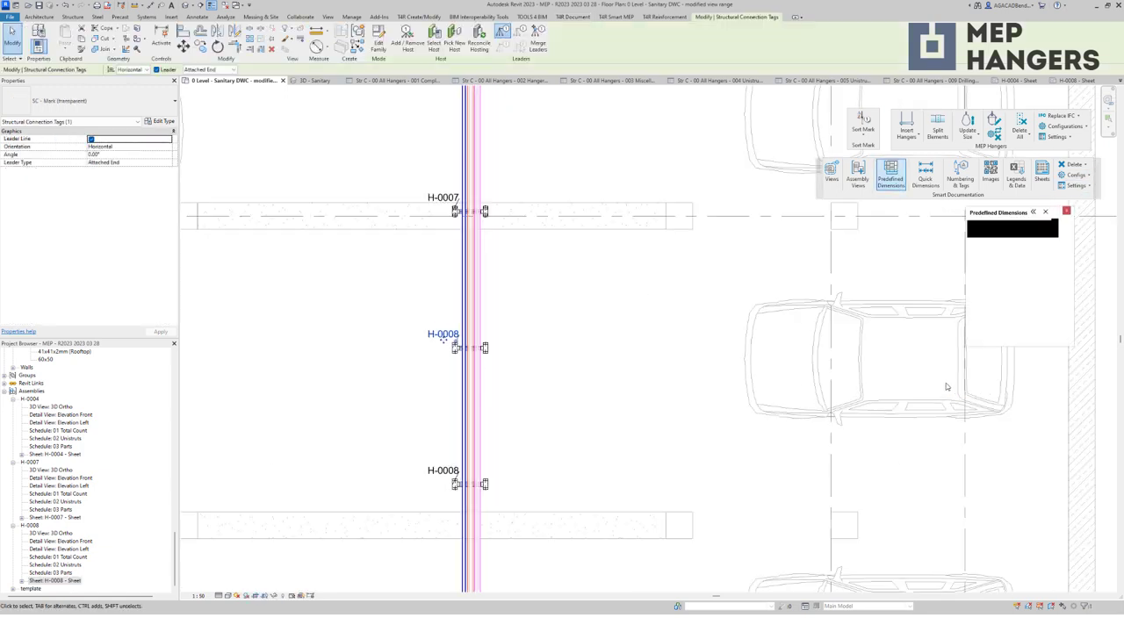
{"action": "left_click", "coordinate": [1019, 227]}
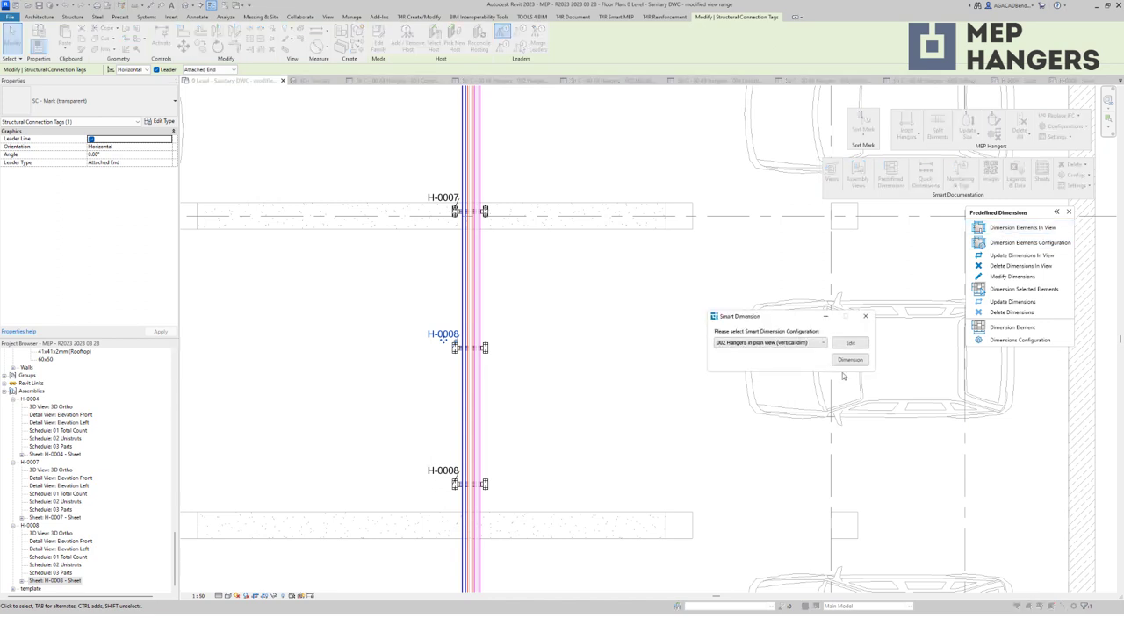
{"action": "left_click", "coordinate": [850, 360]}
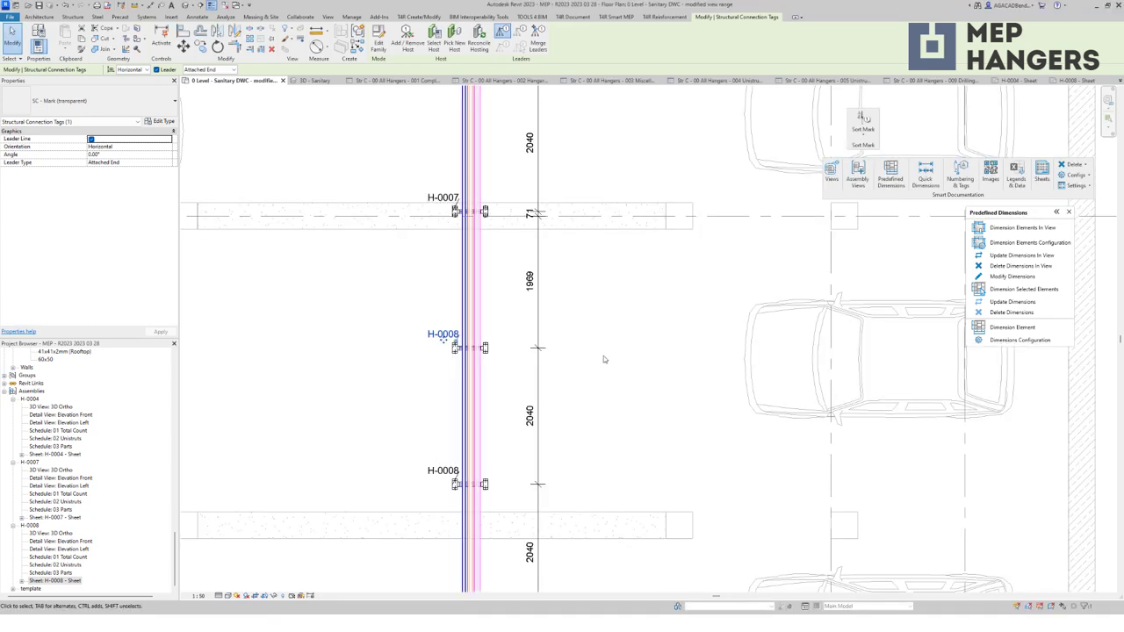
Step: Examine the vertical dimension chain between the hangers and grid lines along the whole pipe run
{"action": "scroll", "coordinate": [595, 359], "scroll_direction": "down", "scroll_amount": 2}
{"action": "middle_click_drag", "start_coordinate": [582, 299], "coordinate": [549, 288]}
{"action": "scroll", "coordinate": [549, 289], "scroll_direction": "up", "scroll_amount": 3}
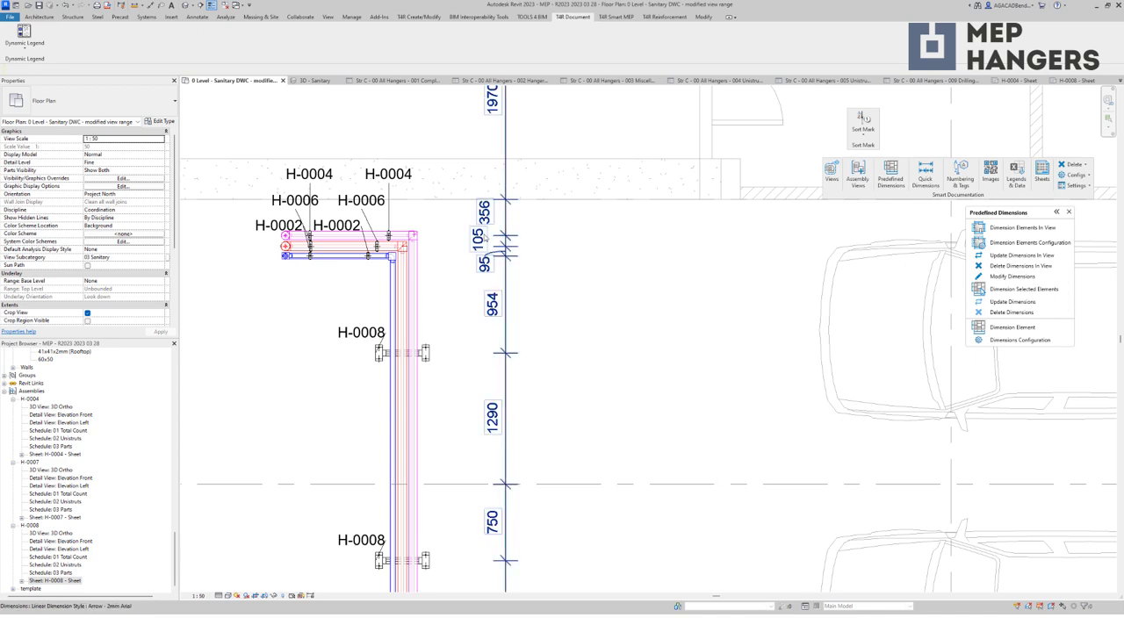
{"action": "scroll", "coordinate": [582, 461], "scroll_direction": "down", "scroll_amount": 1}
{"action": "scroll", "coordinate": [582, 461], "scroll_direction": "down", "scroll_amount": 1}
{"action": "middle_click_drag", "start_coordinate": [571, 452], "coordinate": [566, 413]}
{"action": "scroll", "coordinate": [566, 413], "scroll_direction": "down", "scroll_amount": 1}
{"action": "middle_click_drag", "start_coordinate": [566, 474], "coordinate": [532, 336]}
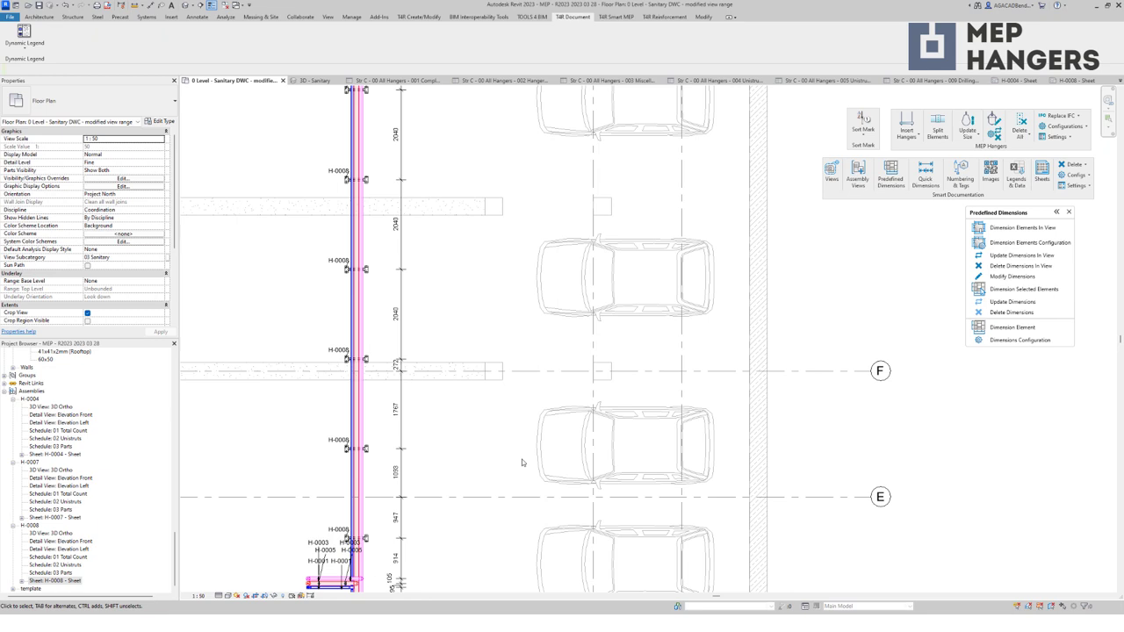
Step: Inspect the model properties of the H-0008 hanger near grid F, including its system name and category
{"action": "scroll", "coordinate": [295, 358], "scroll_direction": "up", "scroll_amount": 5}
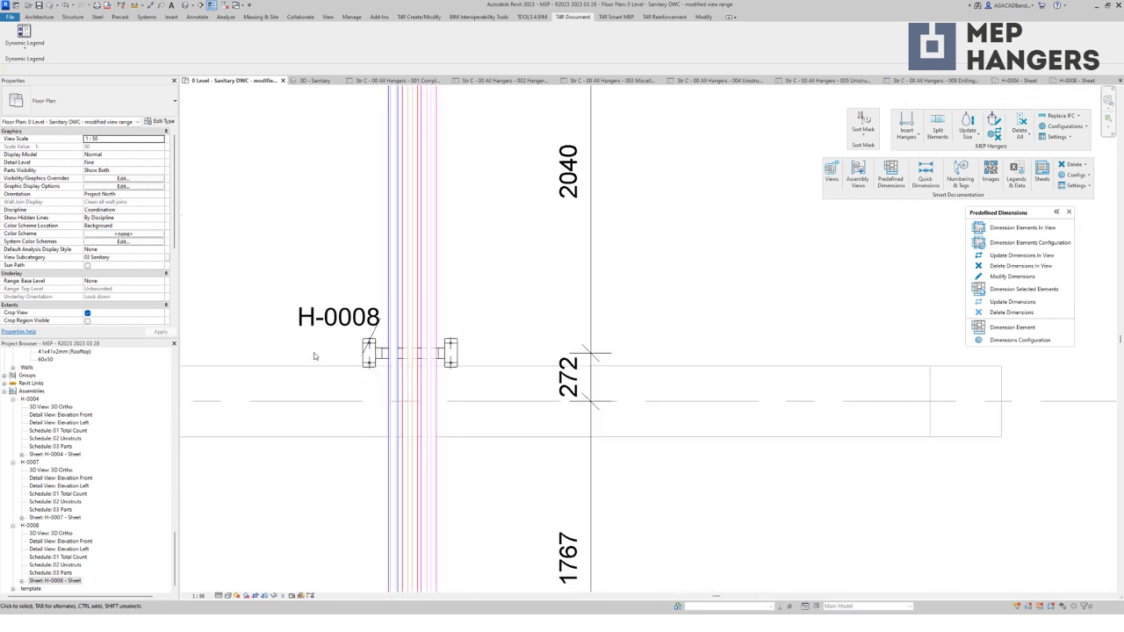
{"action": "left_click", "coordinate": [432, 352]}
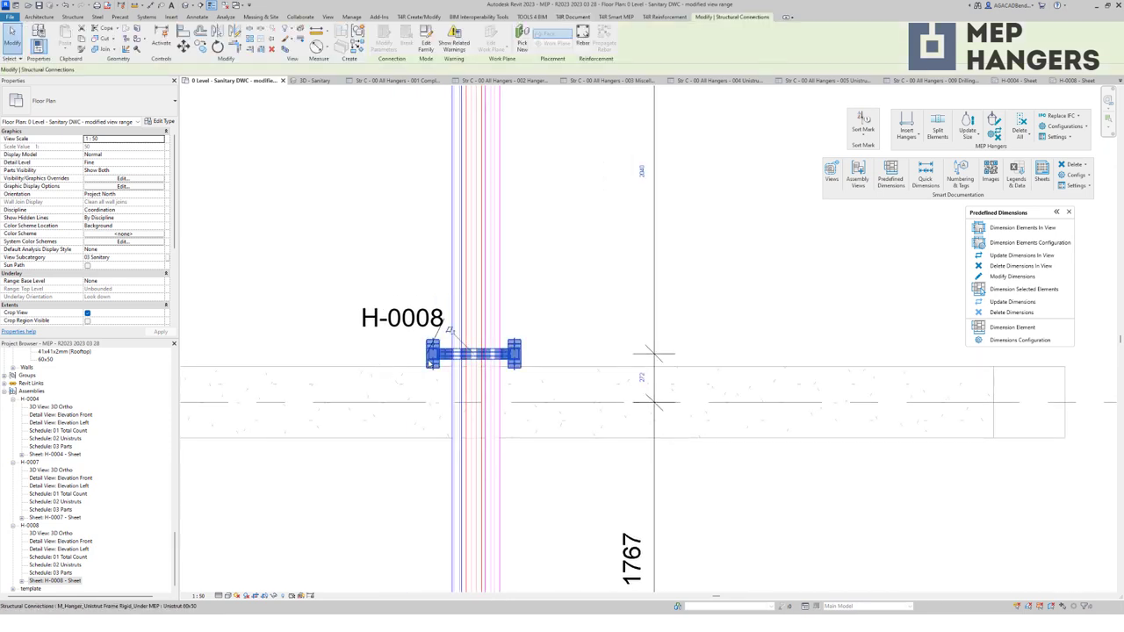
{"action": "scroll", "coordinate": [125, 250], "scroll_direction": "down", "scroll_amount": 3}
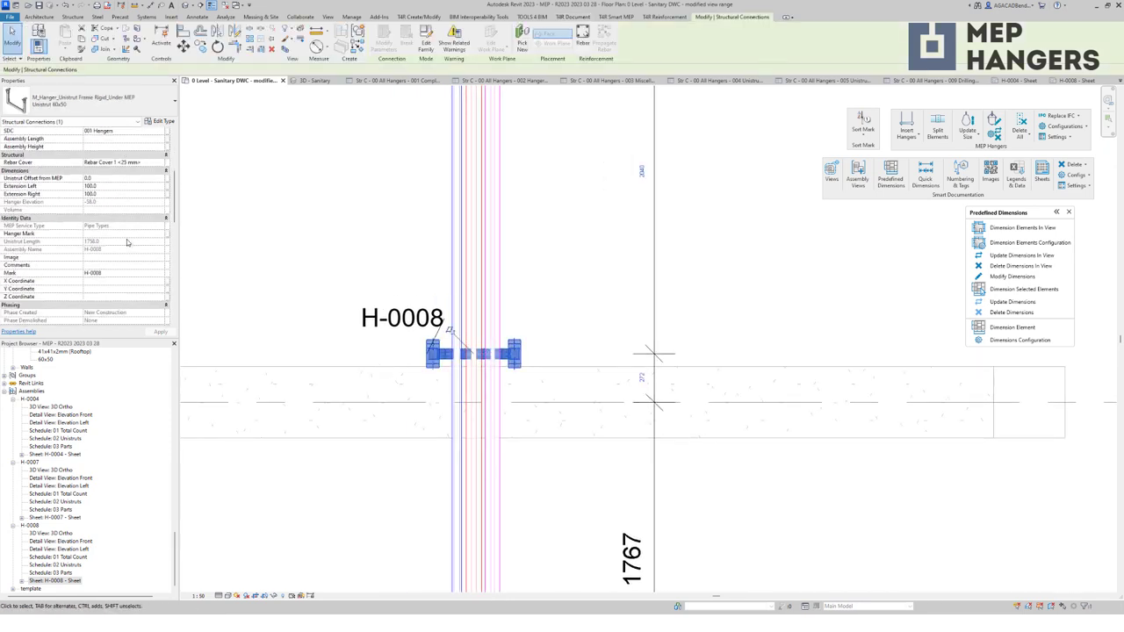
{"action": "scroll", "coordinate": [125, 290], "scroll_direction": "down", "scroll_amount": 5}
{"action": "left_click", "coordinate": [125, 274]}
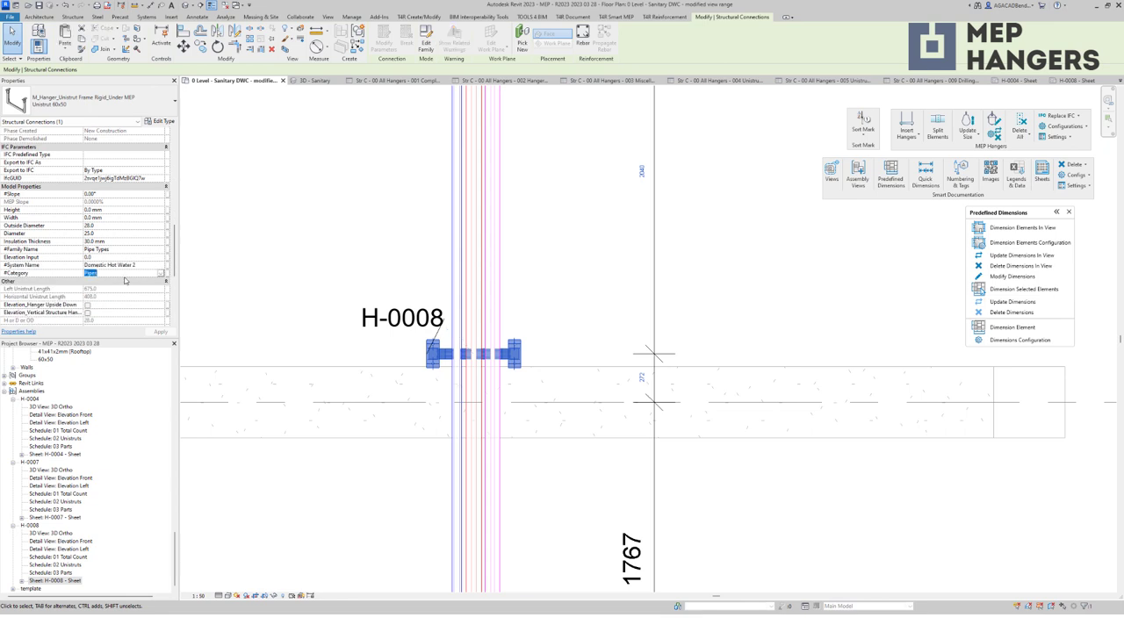
{"action": "left_click", "coordinate": [330, 263]}
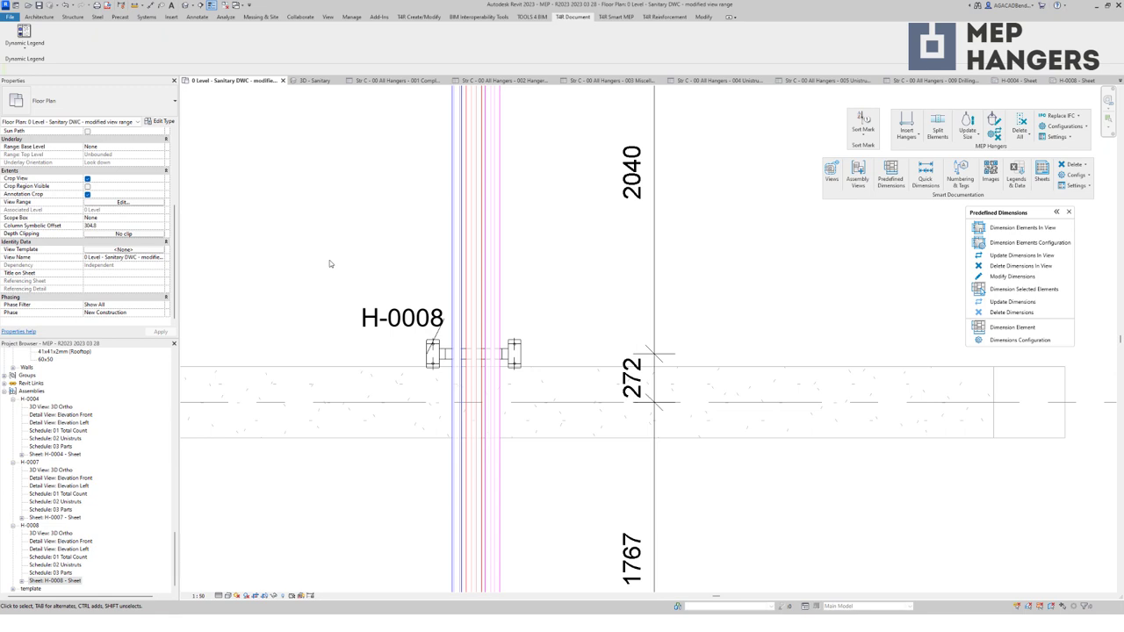
Step: Duplicate the Mech Eq - 001 All Hangers - Complete Hangers schedule and rename the copy Mech Eq - 001 All Hangers - Complete Hangers ducts
{"action": "left_click_drag", "start_coordinate": [173, 553], "coordinate": [174, 437]}
{"action": "left_click", "coordinate": [93, 455]}
{"action": "double_click", "coordinate": [93, 455]}
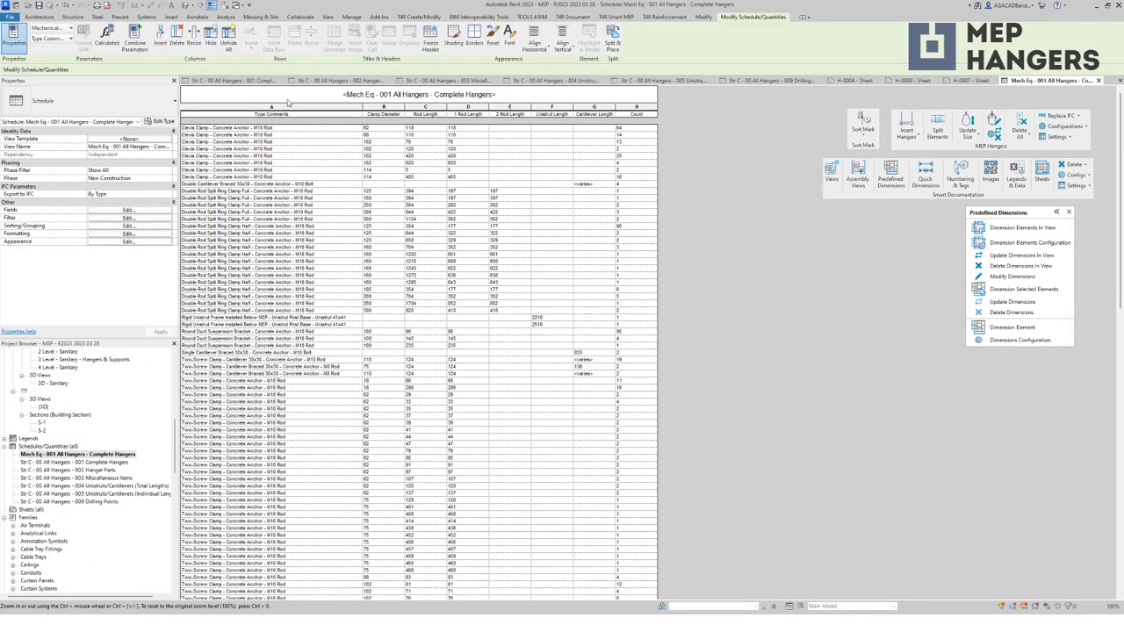
{"action": "right_click", "coordinate": [121, 460]}
{"action": "left_click", "coordinate": [299, 307]}
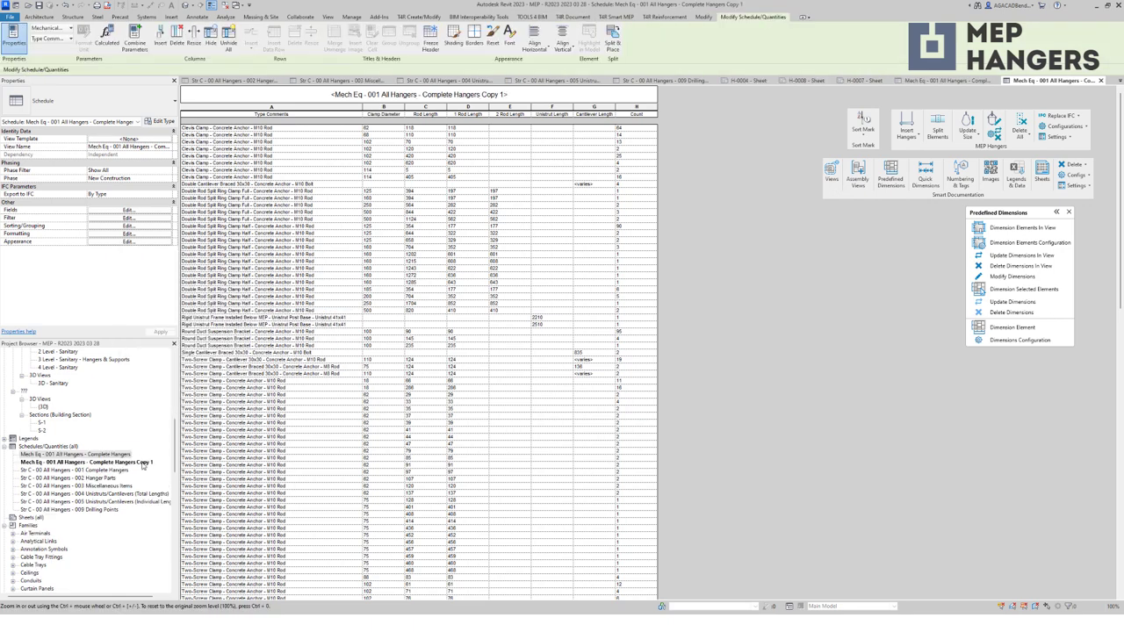
{"action": "left_click_drag", "start_coordinate": [132, 461], "coordinate": [161, 465]}
{"action": "type", "text": "ducts"}
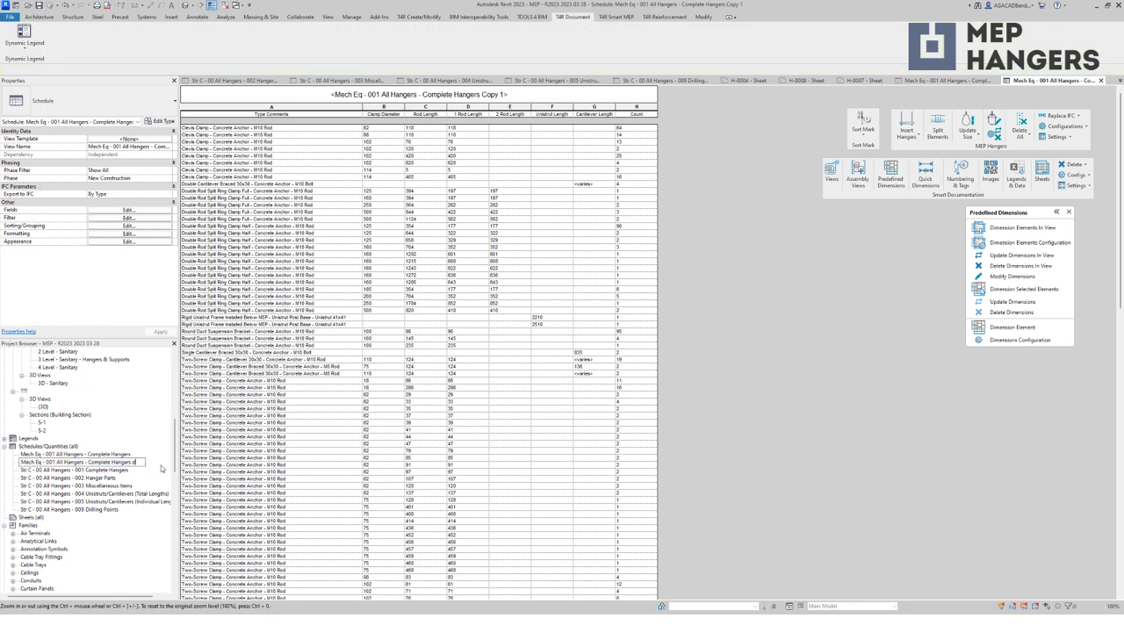
{"action": "left_click", "coordinate": [307, 460]}
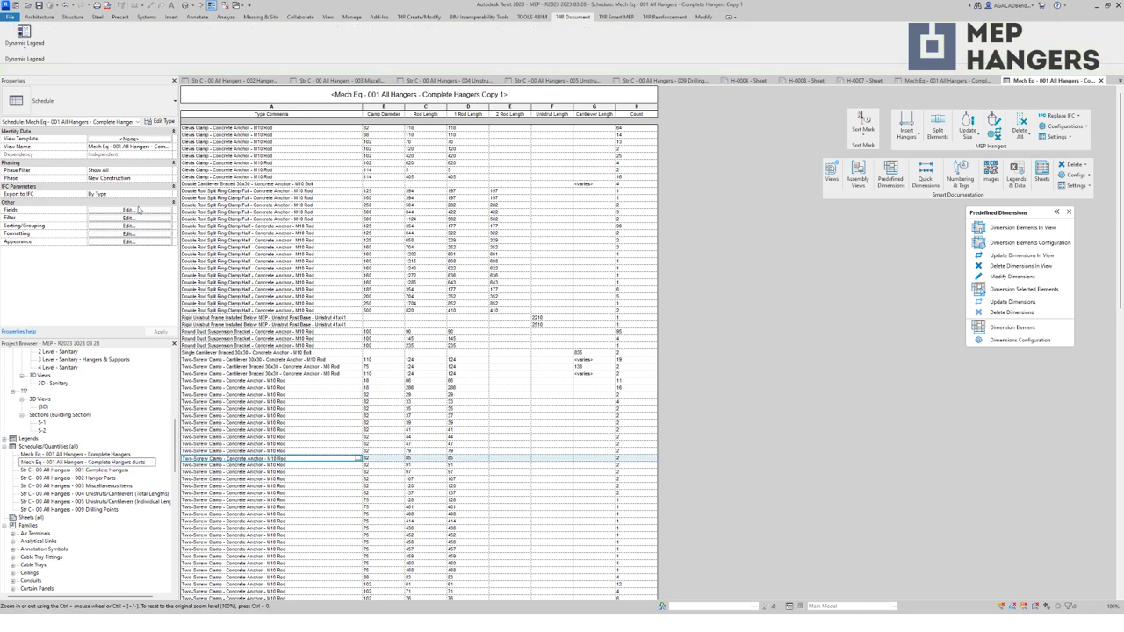
Step: Add the #Category field to the ducts schedule and filter it to #Category equals Ducts
{"action": "left_click", "coordinate": [130, 211]}
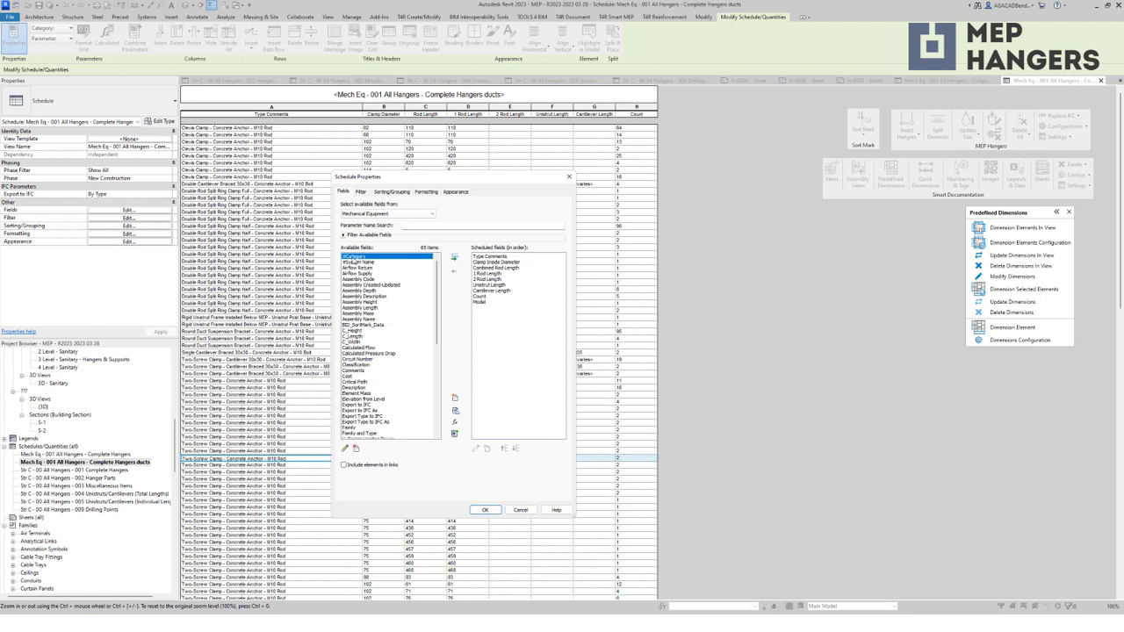
{"action": "left_click", "coordinate": [360, 192]}
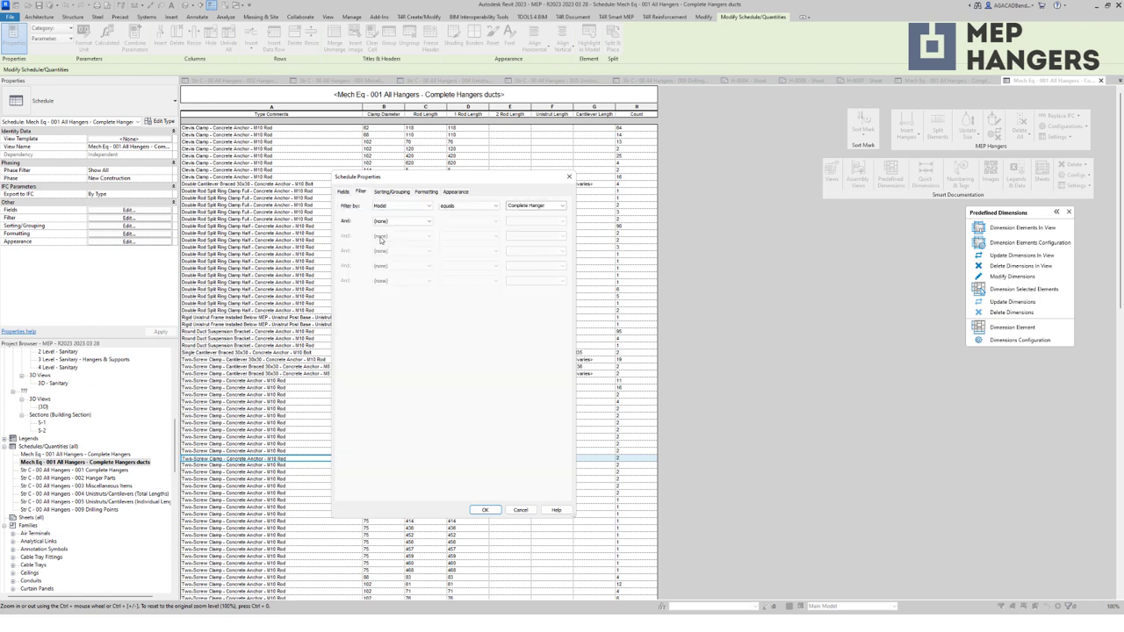
{"action": "left_click", "coordinate": [388, 221]}
{"action": "left_click", "coordinate": [395, 282]}
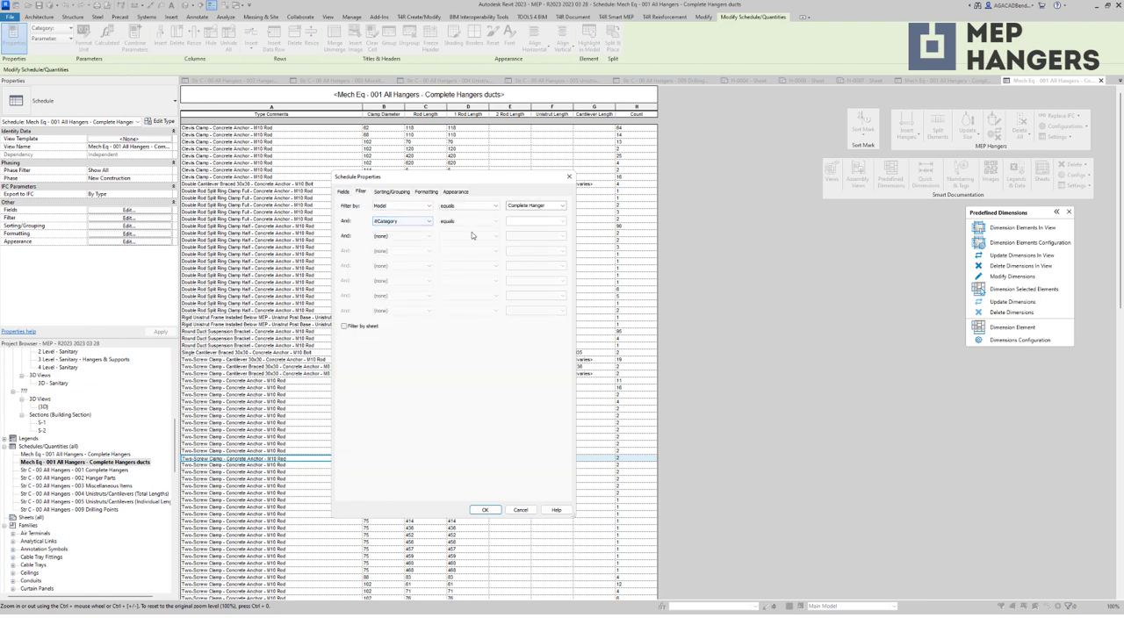
{"action": "left_click", "coordinate": [516, 222]}
{"action": "left_click", "coordinate": [531, 229]}
{"action": "left_click", "coordinate": [484, 509]}
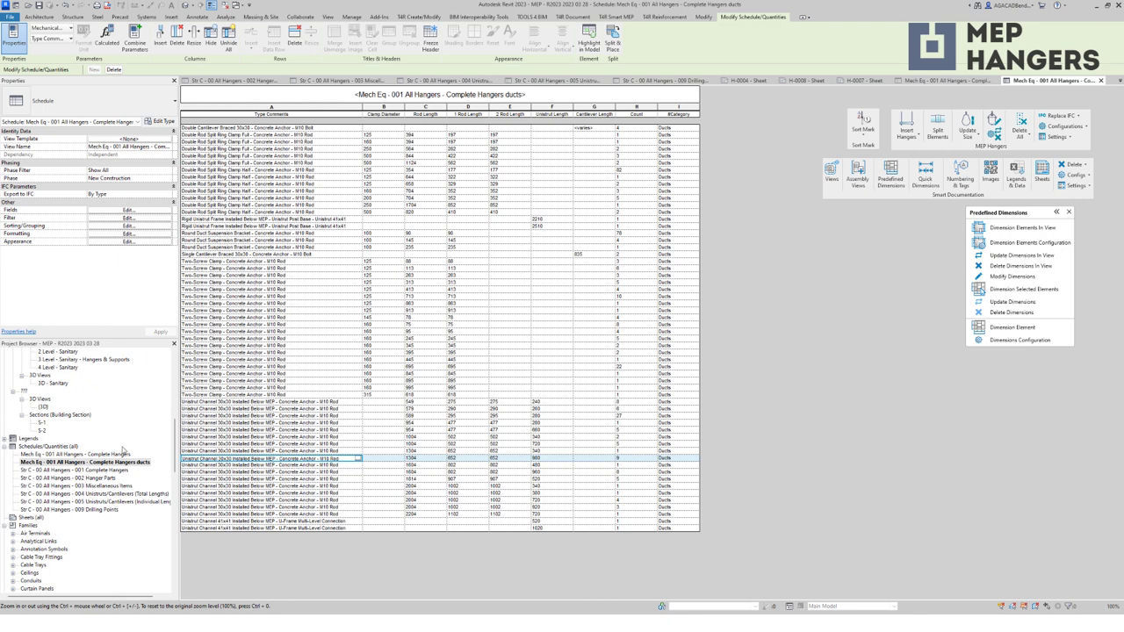
Step: Open the 3 Level - Heating - Hangers & Supports floor plan and look over its heating pipes and hangers
{"action": "scroll", "coordinate": [93, 438], "scroll_direction": "up", "scroll_amount": 3}
{"action": "left_click", "coordinate": [92, 438]}
{"action": "scroll", "coordinate": [92, 444], "scroll_direction": "up", "scroll_amount": 3}
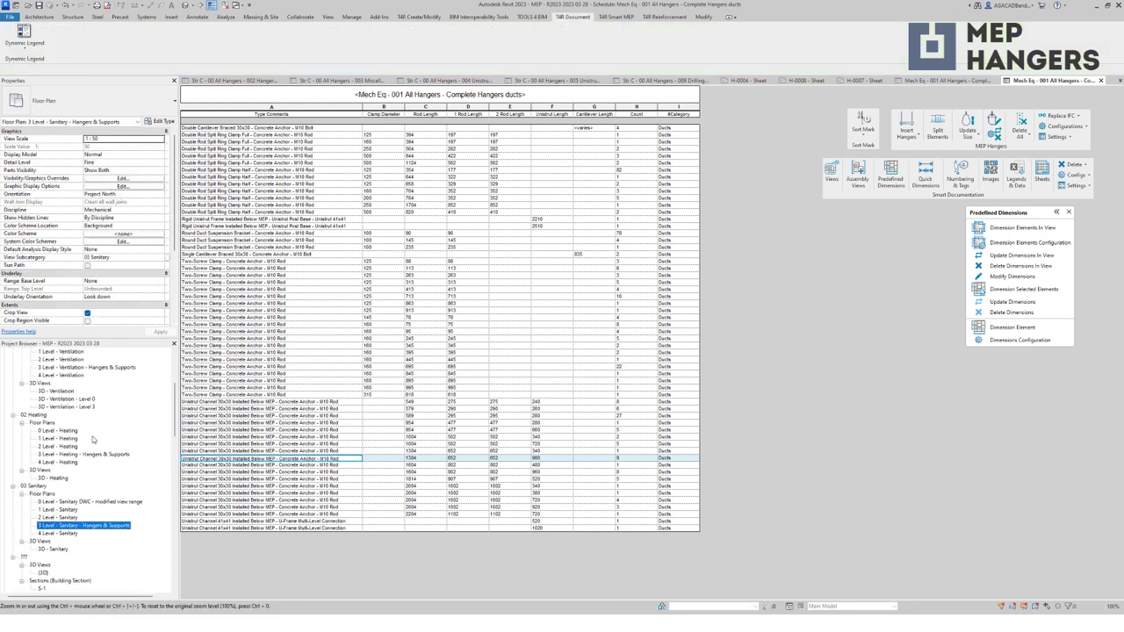
{"action": "double_click", "coordinate": [90, 454]}
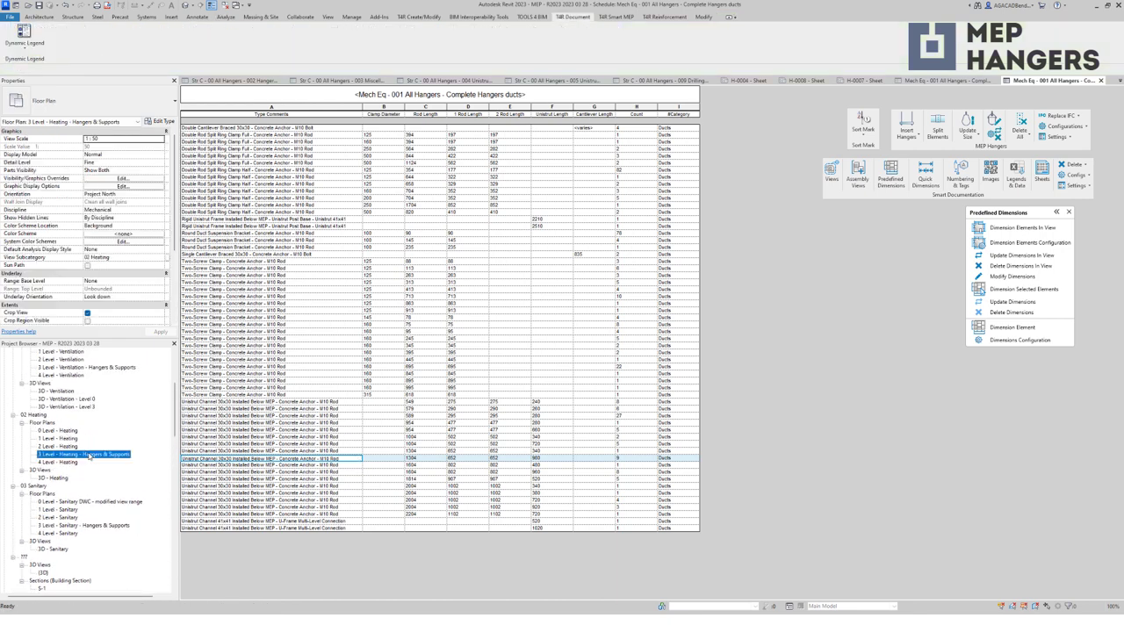
{"action": "scroll", "coordinate": [472, 322], "scroll_direction": "down", "scroll_amount": 6}
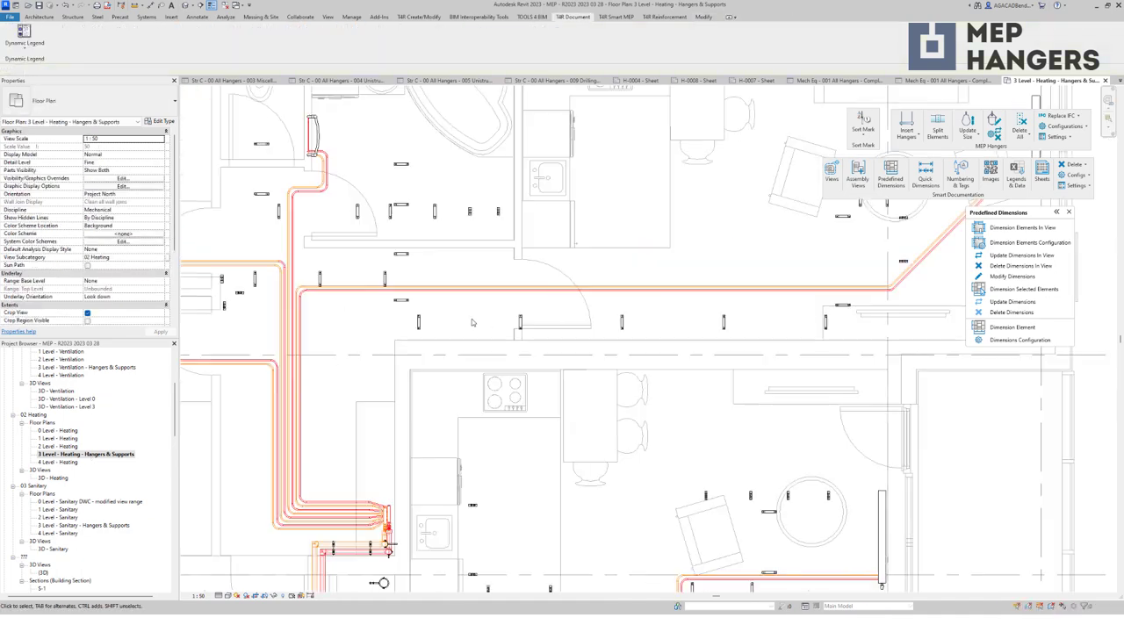
{"action": "middle_click_drag", "start_coordinate": [483, 282], "coordinate": [491, 356]}
{"action": "scroll", "coordinate": [491, 355], "scroll_direction": "up", "scroll_amount": 5}
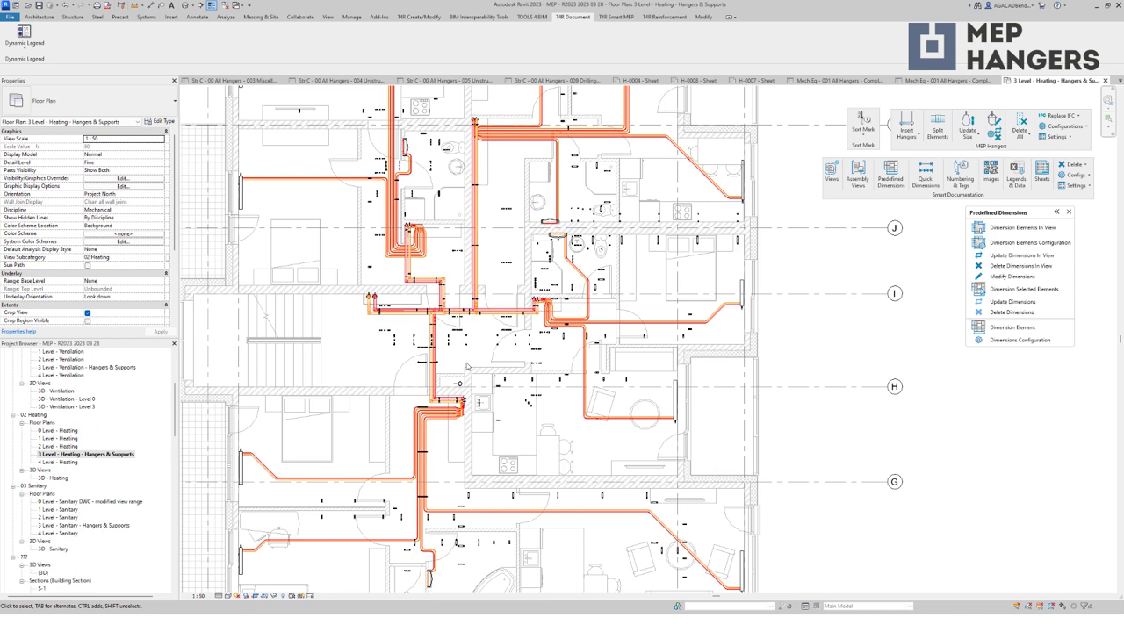
Step: Inspect the #System Name property of the clevis hanger on the orange return pipe near the risers
{"action": "scroll", "coordinate": [381, 323], "scroll_direction": "up", "scroll_amount": 5}
{"action": "left_click", "coordinate": [381, 323]}
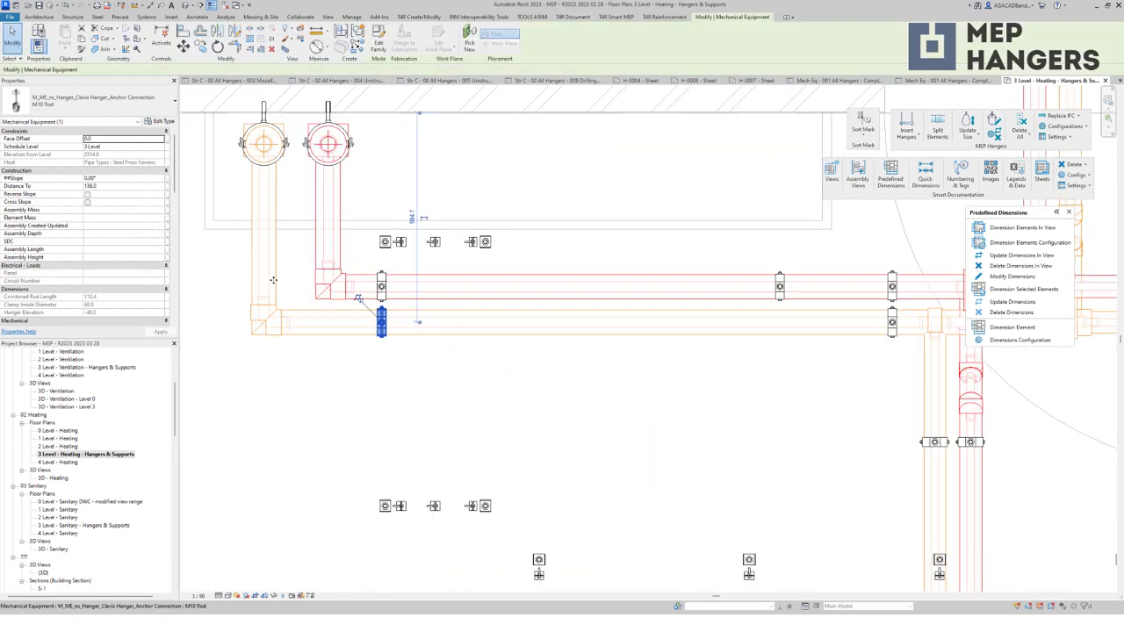
{"action": "scroll", "coordinate": [109, 235], "scroll_direction": "down", "scroll_amount": 3}
{"action": "scroll", "coordinate": [109, 236], "scroll_direction": "down", "scroll_amount": 3}
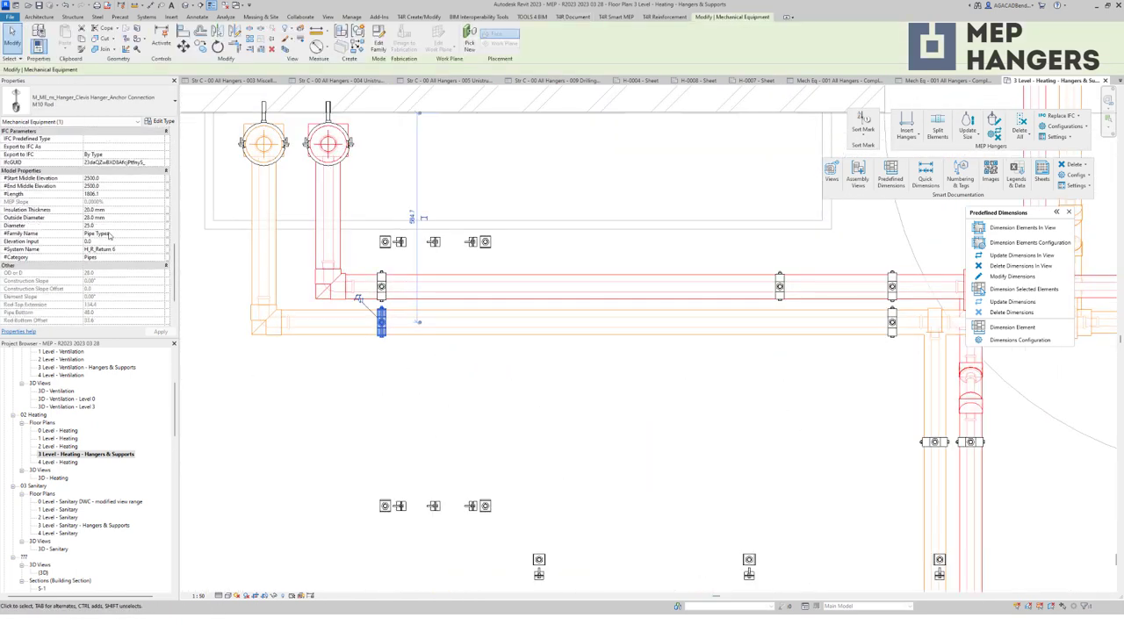
{"action": "left_click", "coordinate": [133, 250]}
{"action": "double_click", "coordinate": [134, 250]}
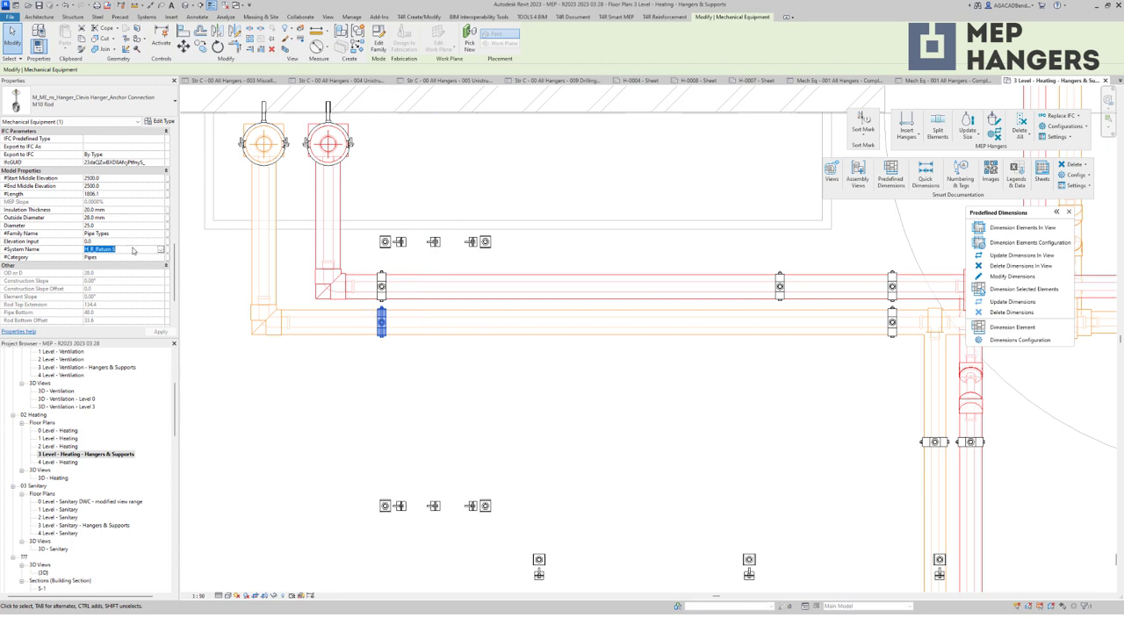
{"action": "key", "text": "Escape"}
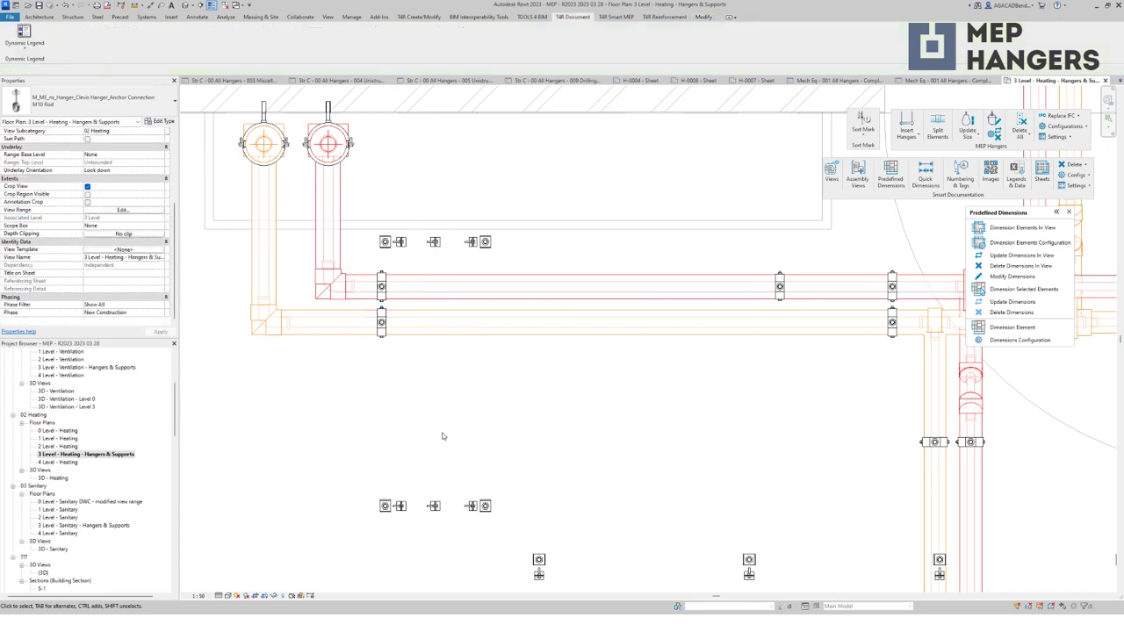
Step: Review the rule of the 002 - Non-Heating System Hangers filter and turn off that filter's visibility in the heating plan
{"action": "key", "text": "v"}
{"action": "key", "text": "g"}
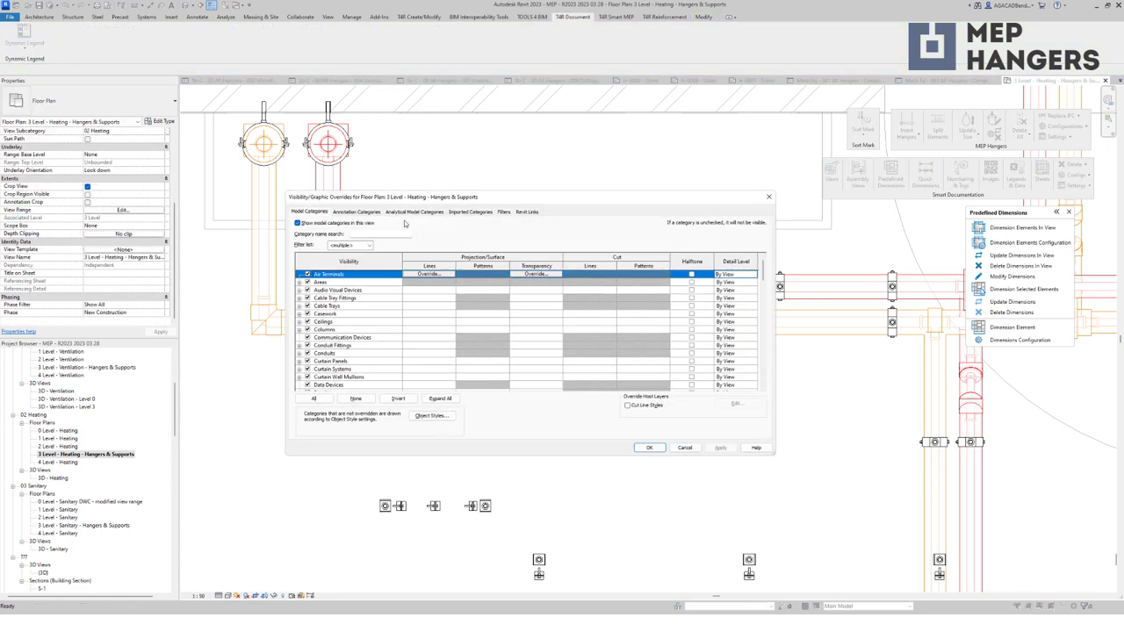
{"action": "left_click", "coordinate": [503, 213]}
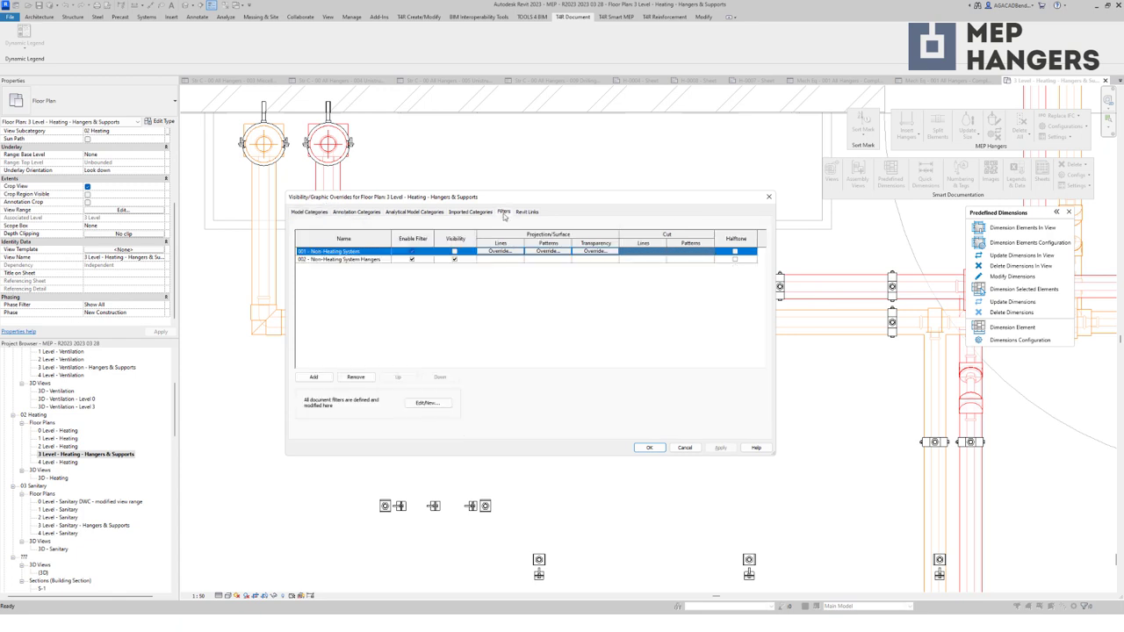
{"action": "left_click", "coordinate": [370, 258]}
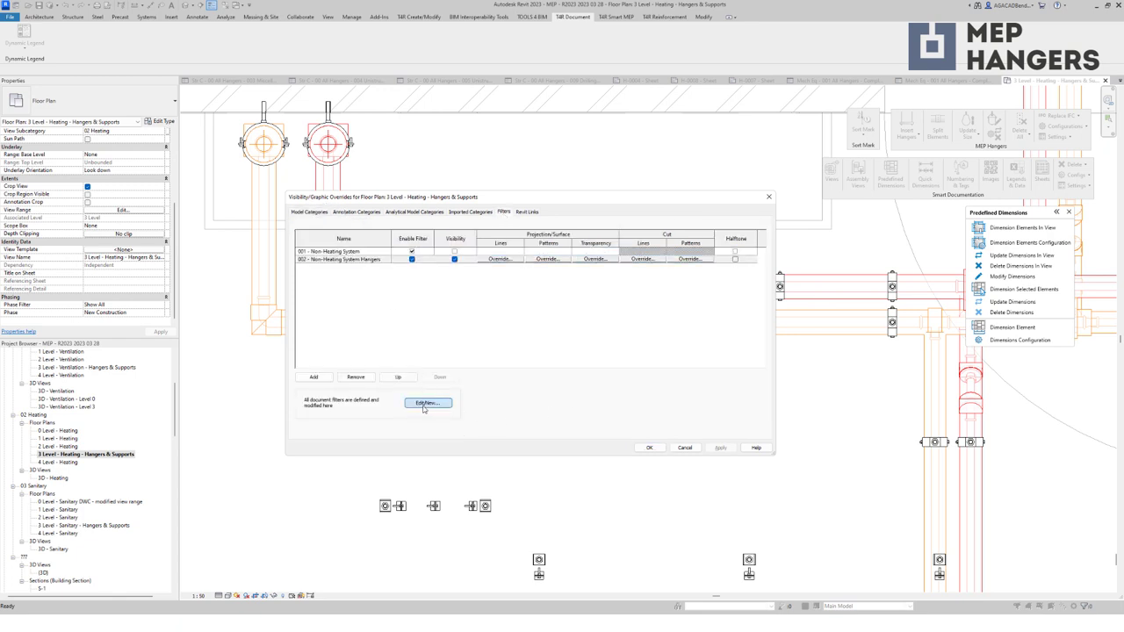
{"action": "left_click", "coordinate": [426, 403]}
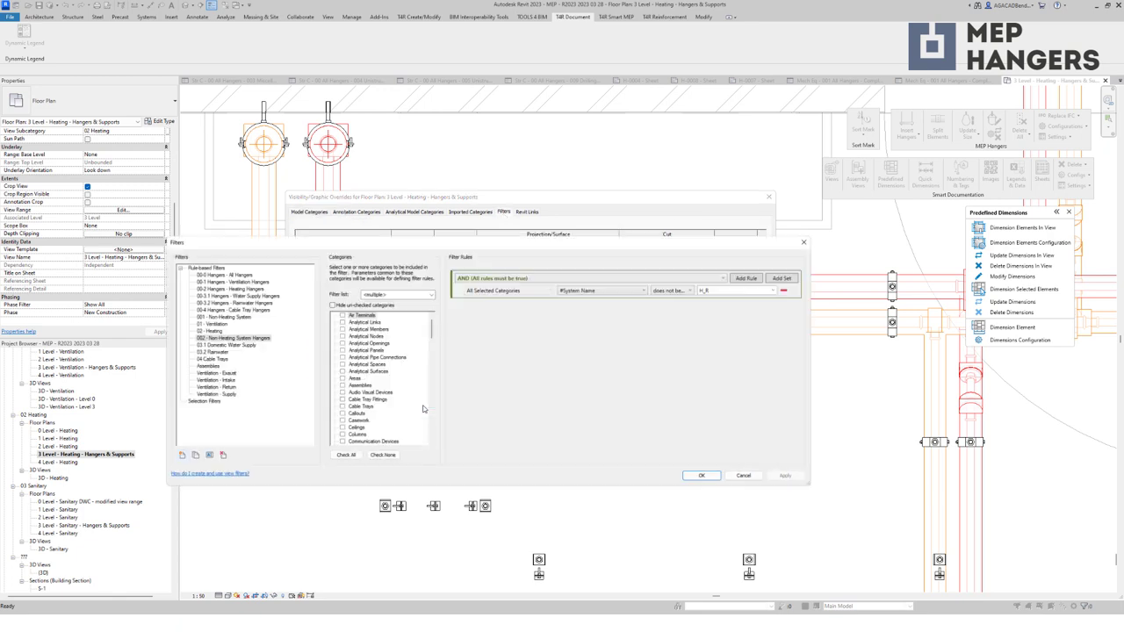
{"action": "left_click", "coordinate": [711, 477]}
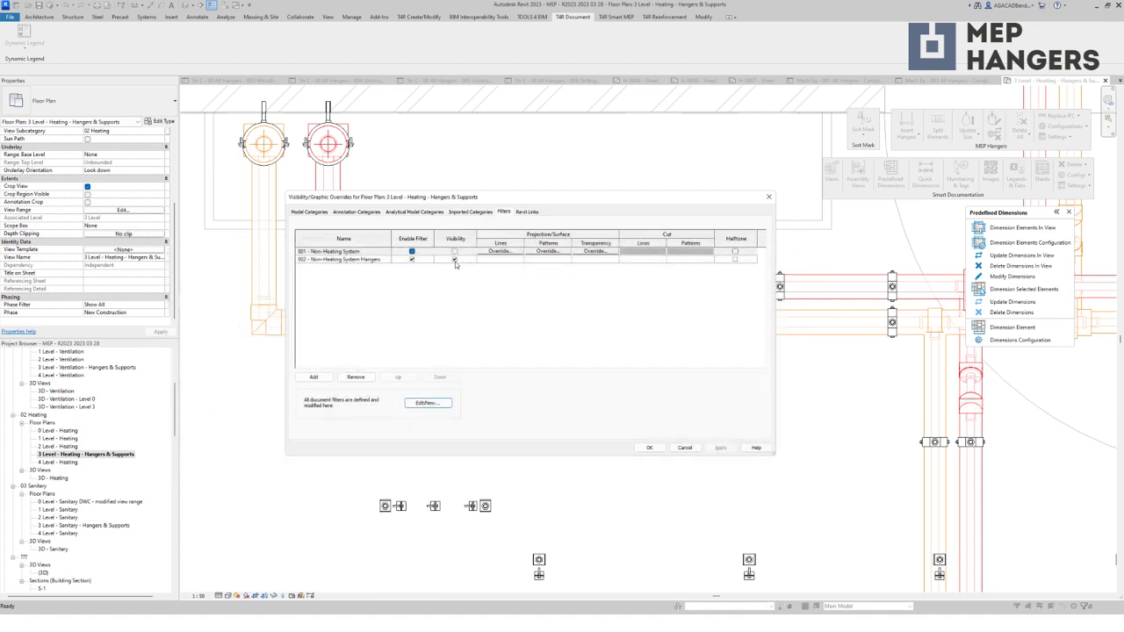
{"action": "left_click", "coordinate": [457, 260]}
{"action": "left_click", "coordinate": [650, 448]}
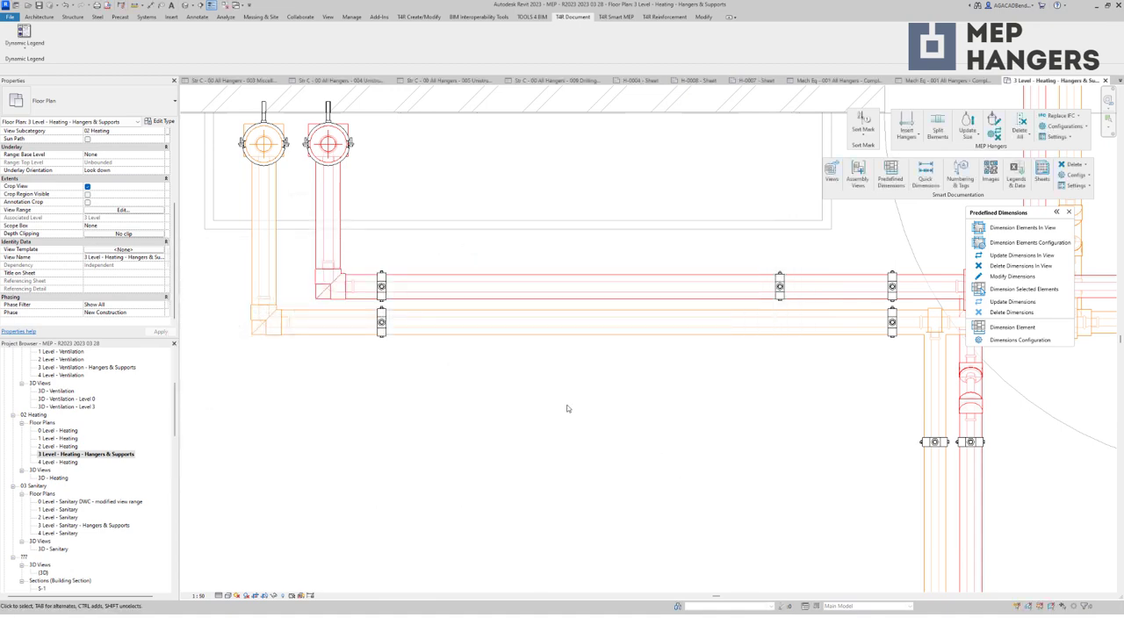
{"action": "scroll", "coordinate": [567, 406], "scroll_direction": "down", "scroll_amount": 5}
{"action": "middle_click_drag", "start_coordinate": [753, 453], "coordinate": [659, 455]}
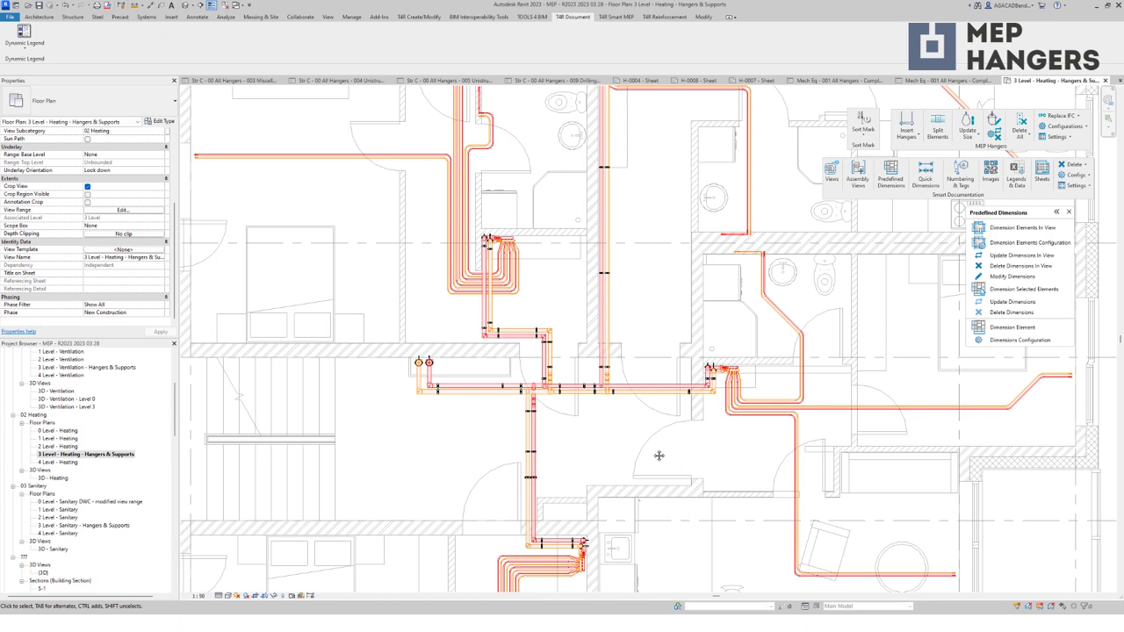
Step: View the ducts and hangers in 3D - Ventilation - Level 0, and return to the 3 Level - Heating - Hangers & Supports plan
{"action": "double_click", "coordinate": [95, 399]}
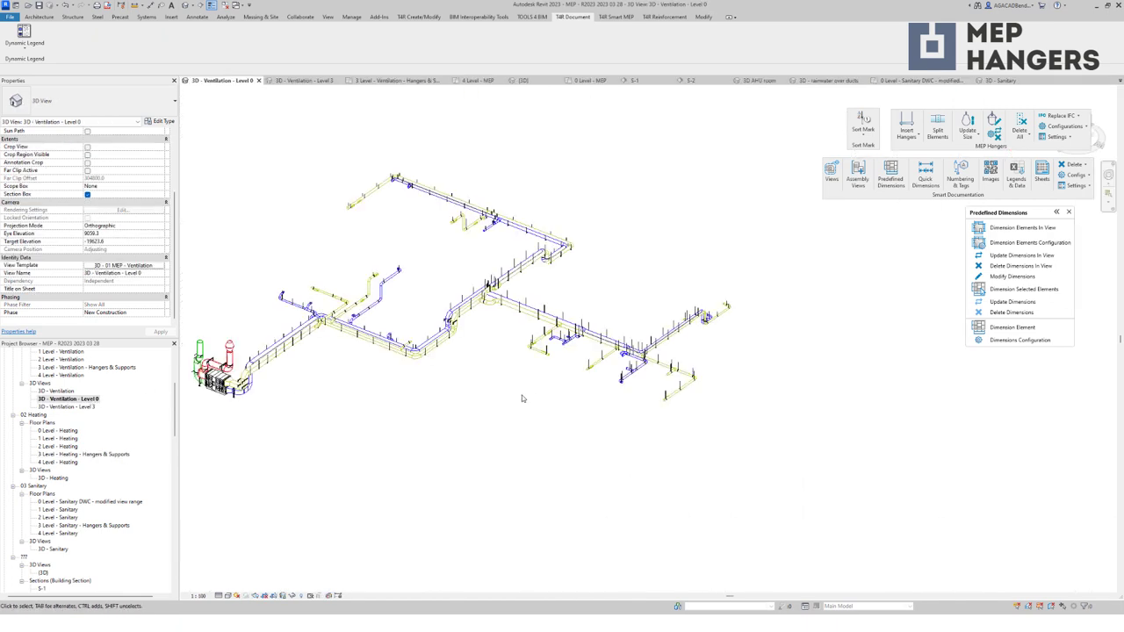
{"action": "middle_click_drag", "start_coordinate": [447, 431], "coordinate": [564, 462]}
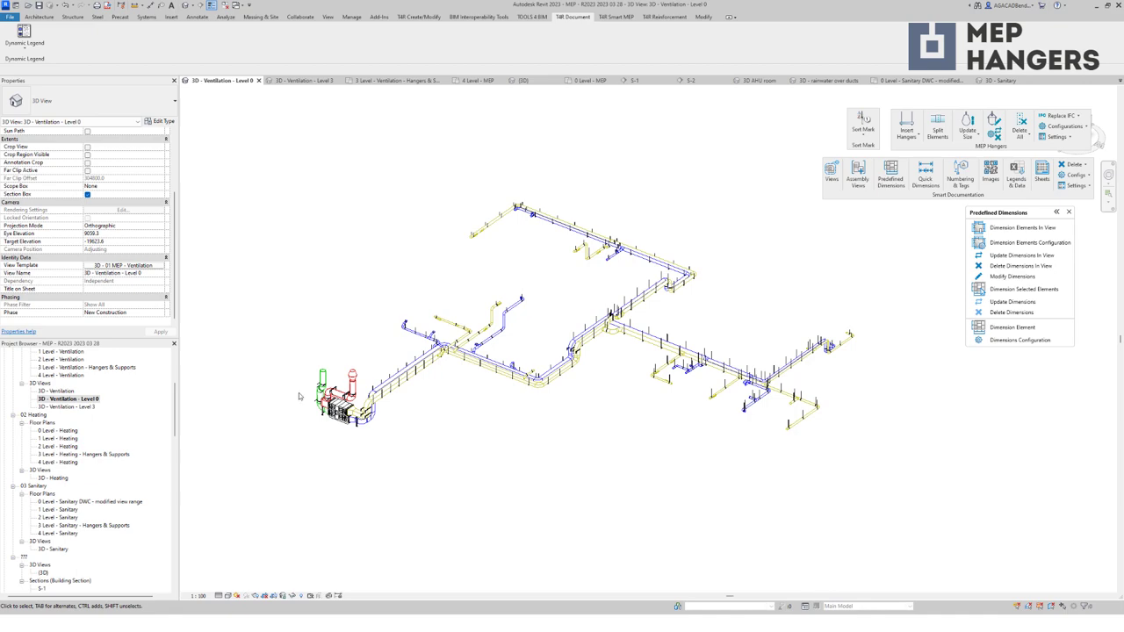
{"action": "double_click", "coordinate": [103, 456]}
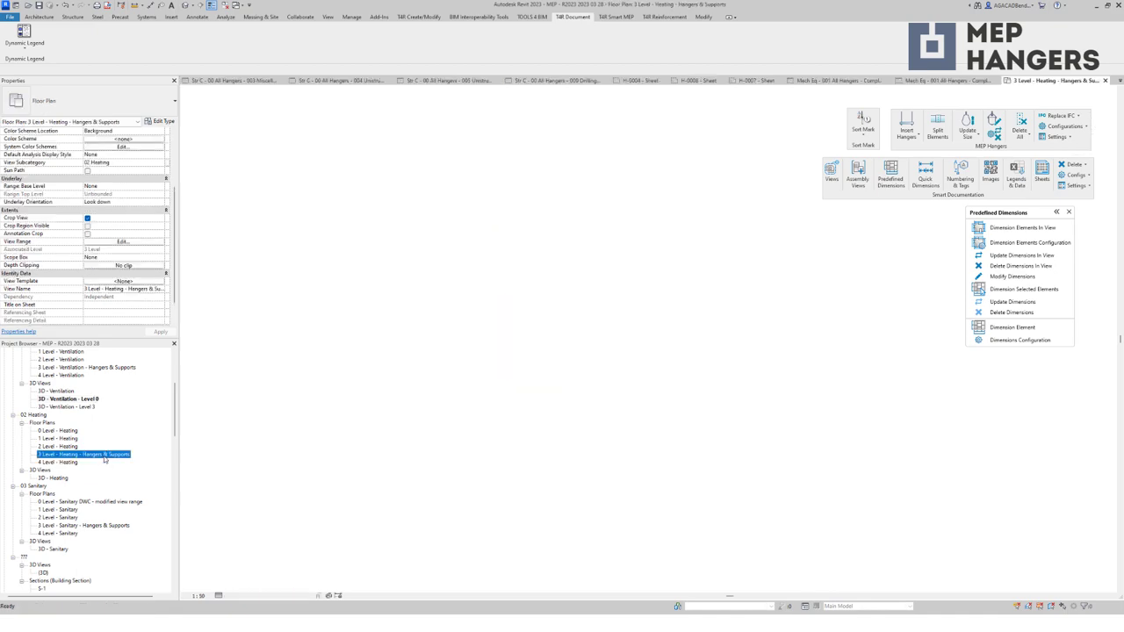
{"action": "scroll", "coordinate": [459, 430], "scroll_direction": "up", "scroll_amount": 3}
{"action": "middle_click_drag", "start_coordinate": [459, 430], "coordinate": [448, 454]}
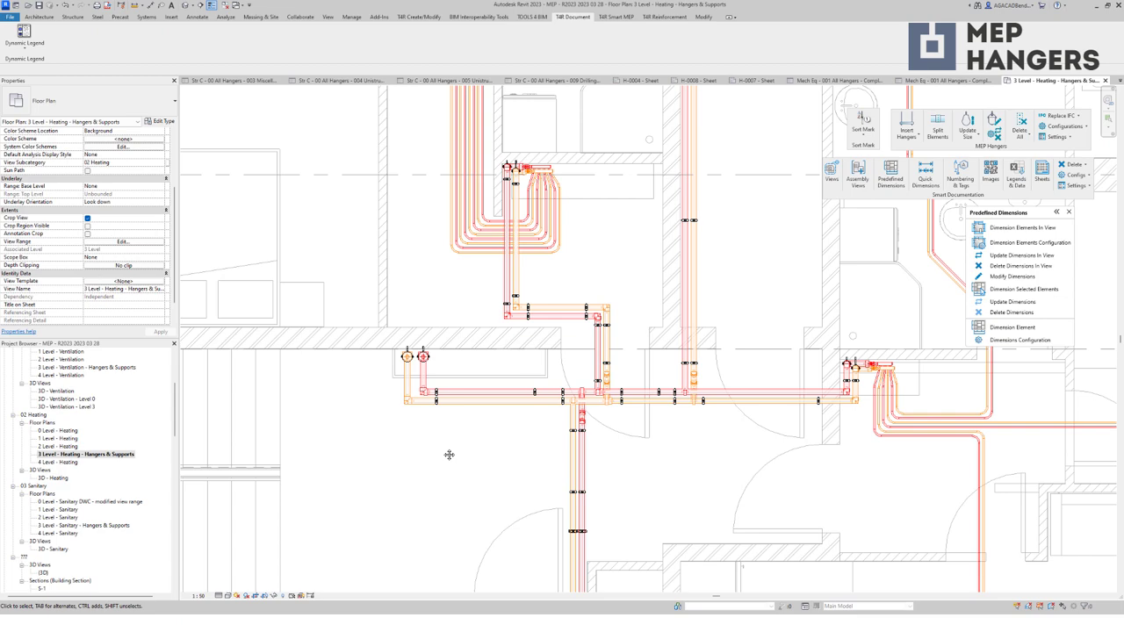
{"action": "scroll", "coordinate": [443, 288], "scroll_direction": "up", "scroll_amount": 1}
{"action": "middle_click_drag", "start_coordinate": [443, 289], "coordinate": [439, 393]}
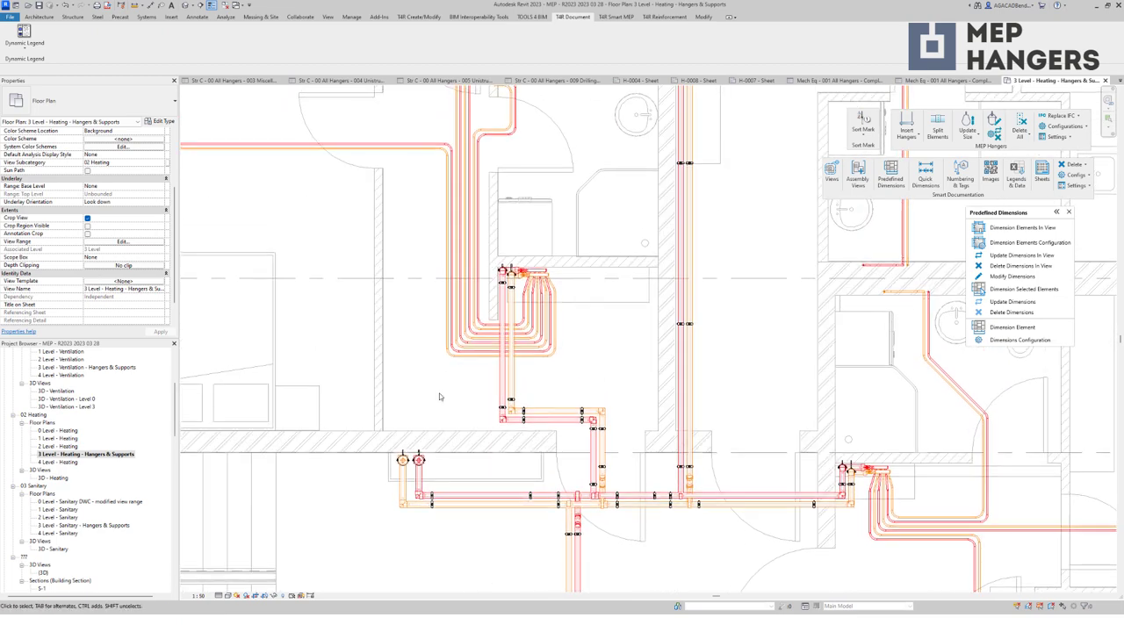
Step: Highlight the vertical pipe hangers at the risers and near the manifold, and clear the selection
{"action": "left_click", "coordinate": [416, 471]}
{"action": "left_click", "coordinate": [520, 257], "text": "ctrl"}
{"action": "scroll", "coordinate": [530, 268], "scroll_direction": "up", "scroll_amount": 1}
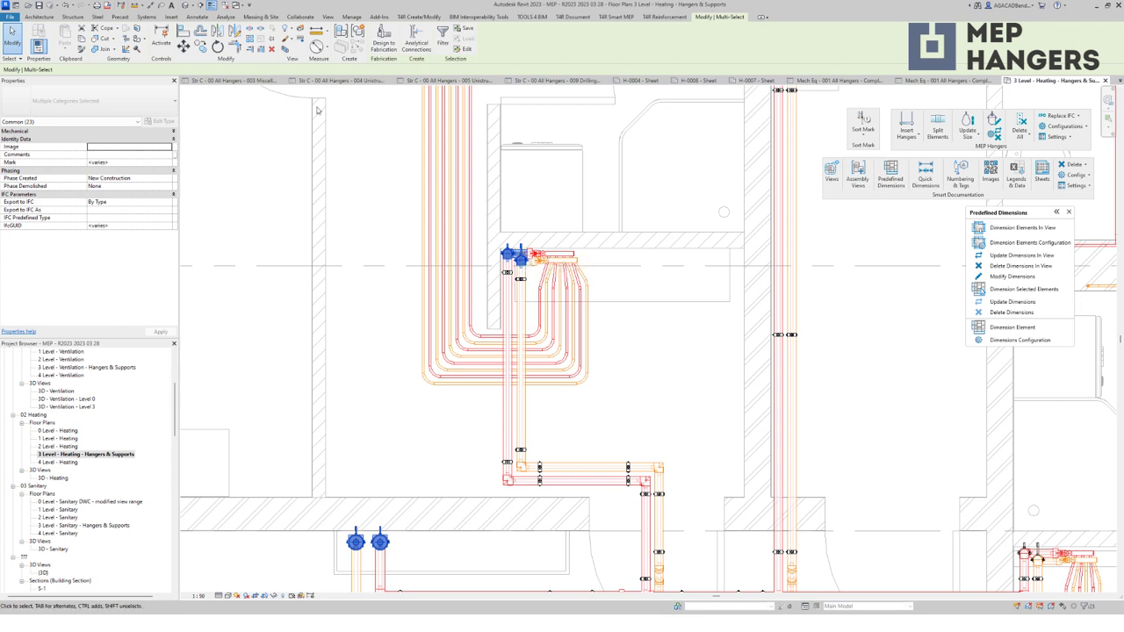
{"action": "left_click", "coordinate": [401, 185]}
{"action": "middle_click_drag", "start_coordinate": [366, 175], "coordinate": [401, 185]}
Step: Define a new instance project parameter named ##Structural Material with type Text, grouped under Construction
{"action": "left_click", "coordinate": [354, 17]}
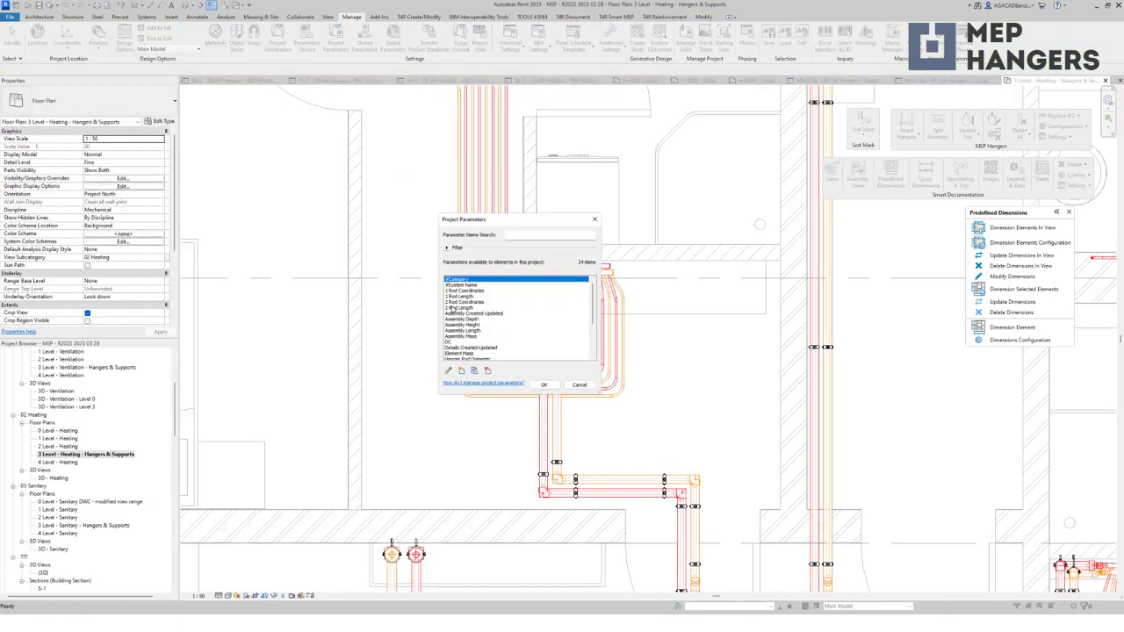
{"action": "left_click", "coordinate": [458, 369]}
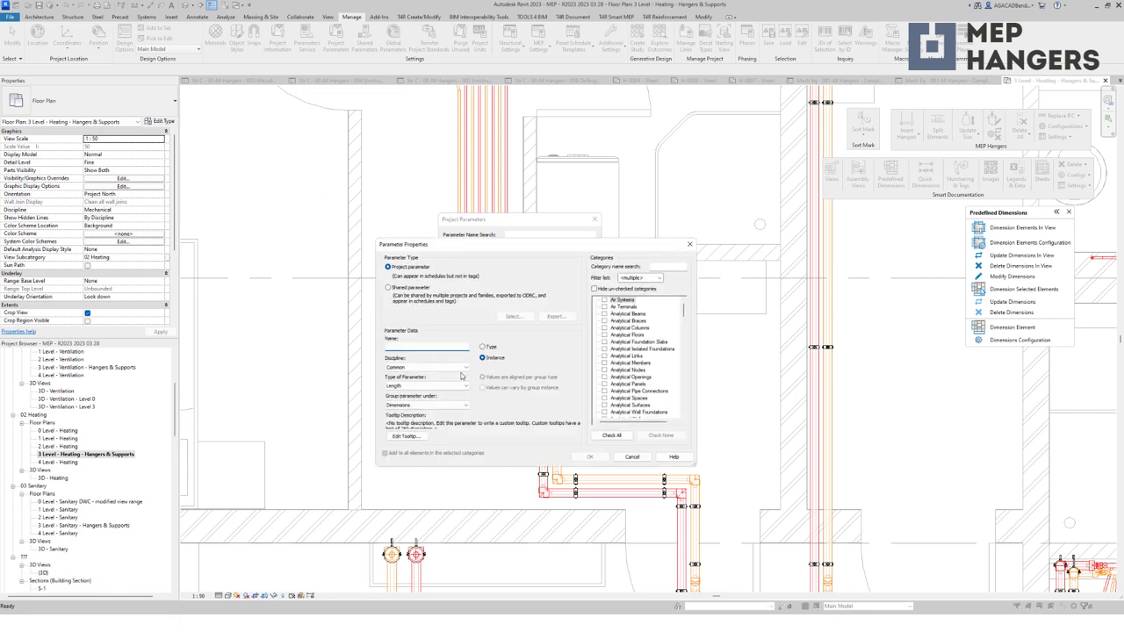
{"action": "type", "text": "#Structural Material"}
{"action": "left_click", "coordinate": [423, 370]}
{"action": "left_click", "coordinate": [419, 376]}
{"action": "left_click", "coordinate": [410, 386]}
{"action": "left_click", "coordinate": [405, 393]}
{"action": "left_click", "coordinate": [408, 405]}
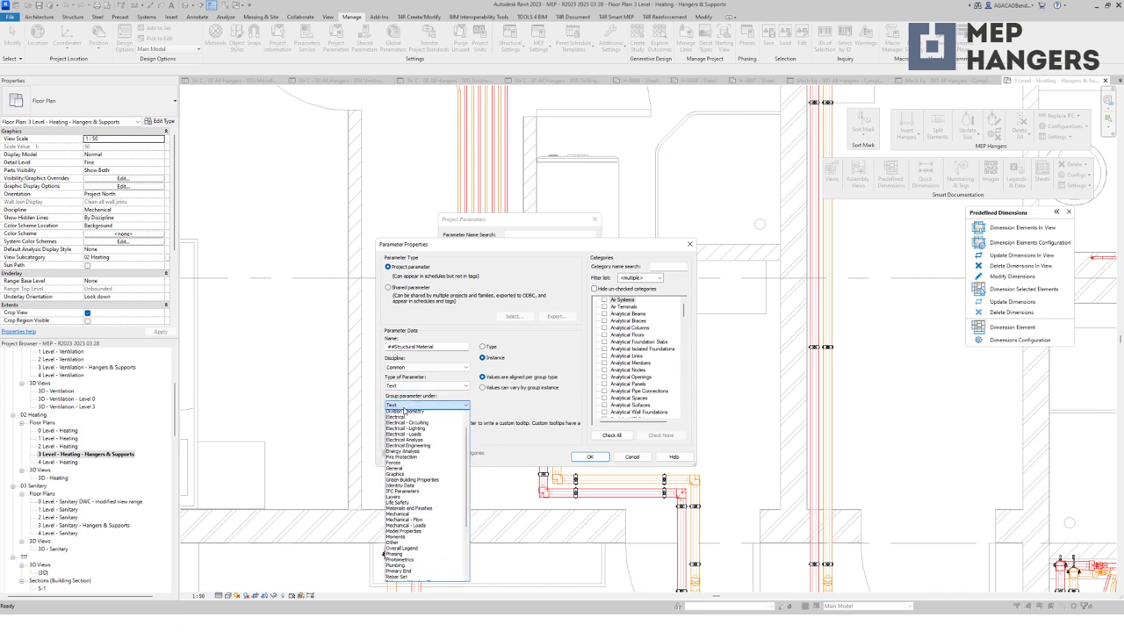
{"action": "left_click", "coordinate": [405, 416]}
Step: Assign the ##Structural Material parameter to the Mechanical Equipment category and save the project parameters
{"action": "left_click", "coordinate": [636, 386]}
{"action": "key", "text": "m"}
{"action": "scroll", "coordinate": [632, 395], "scroll_direction": "down", "scroll_amount": 2}
{"action": "left_click", "coordinate": [604, 397]}
{"action": "left_click", "coordinate": [594, 456]}
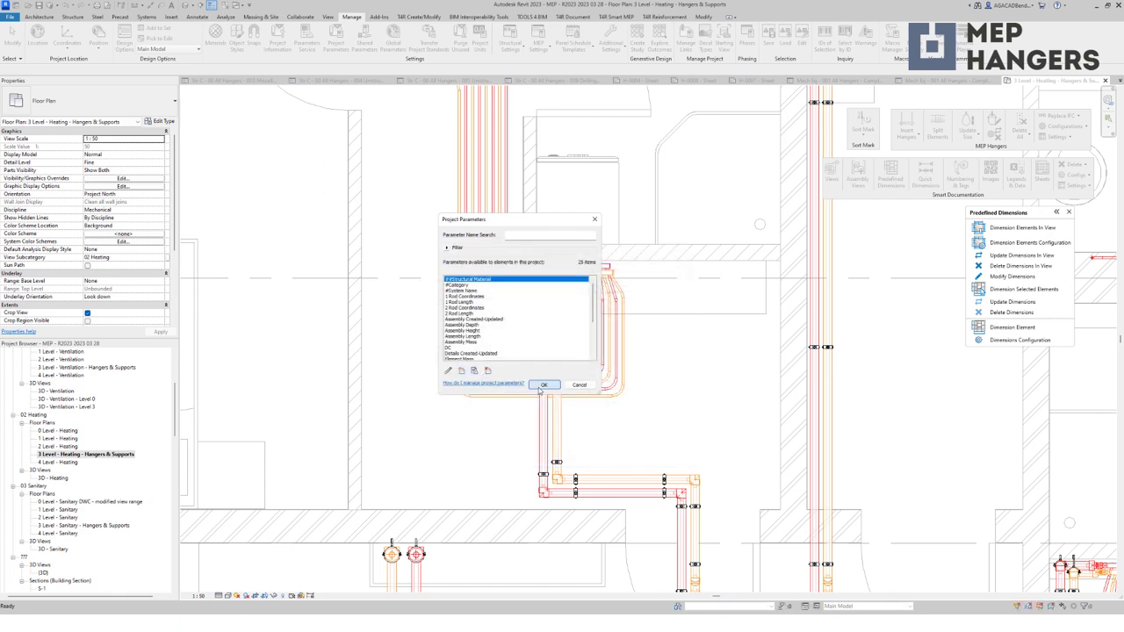
{"action": "left_click", "coordinate": [545, 388]}
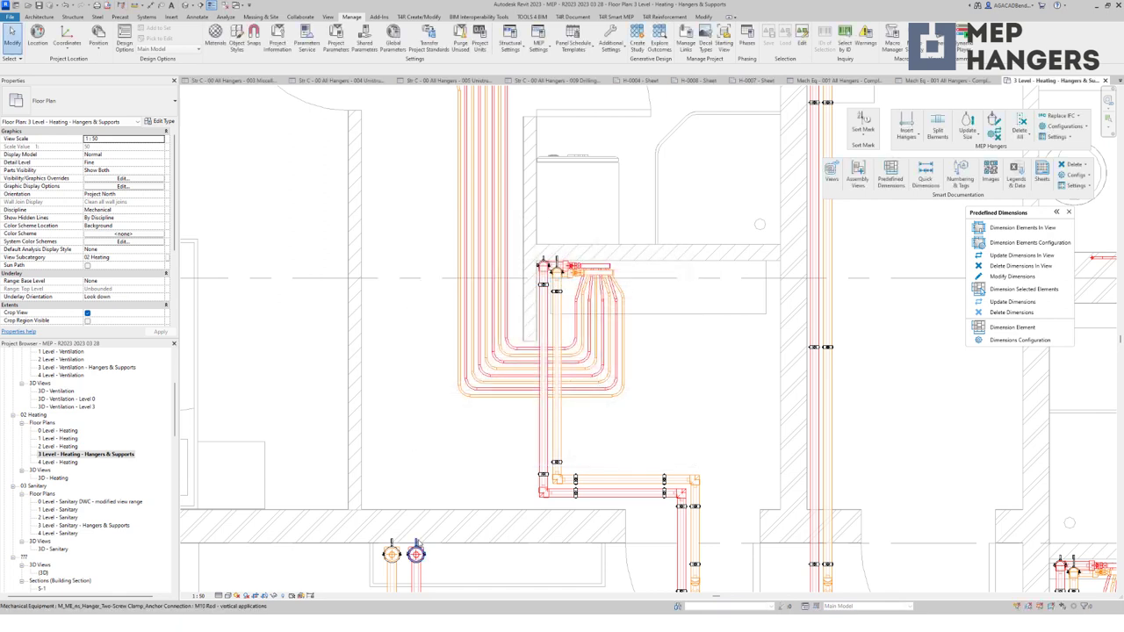
Step: Select the vertical pipe hangers at the risers and near the manifold, and run Update Size on them
{"action": "left_click", "coordinate": [400, 528]}
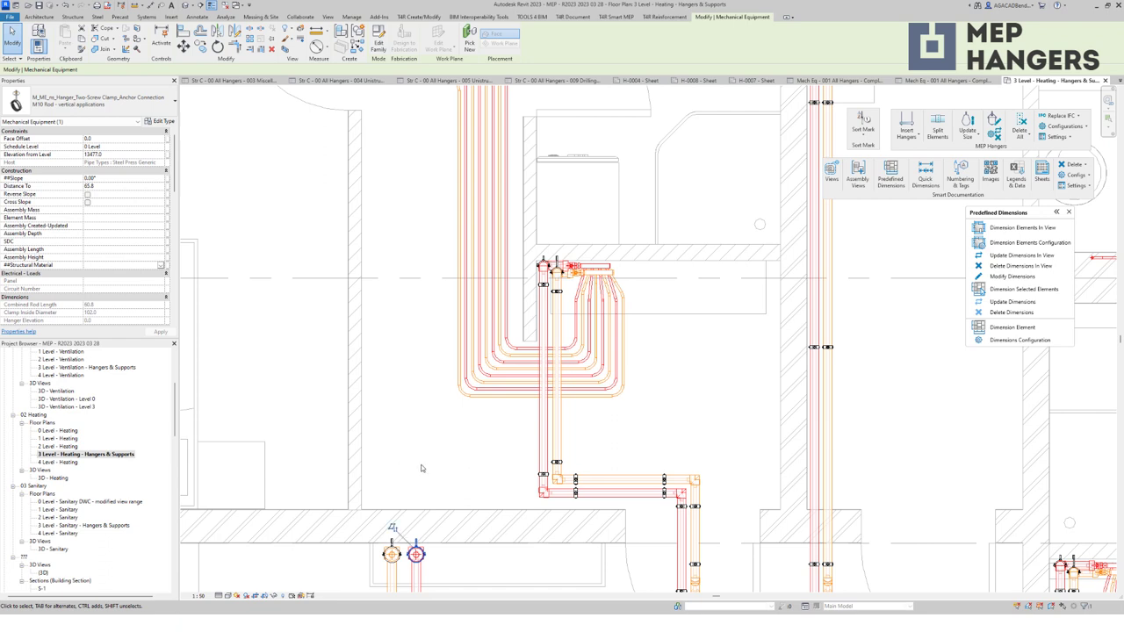
{"action": "key", "text": "Escape"}
{"action": "left_click", "coordinate": [400, 529]}
{"action": "left_click", "coordinate": [550, 269], "text": "ctrl"}
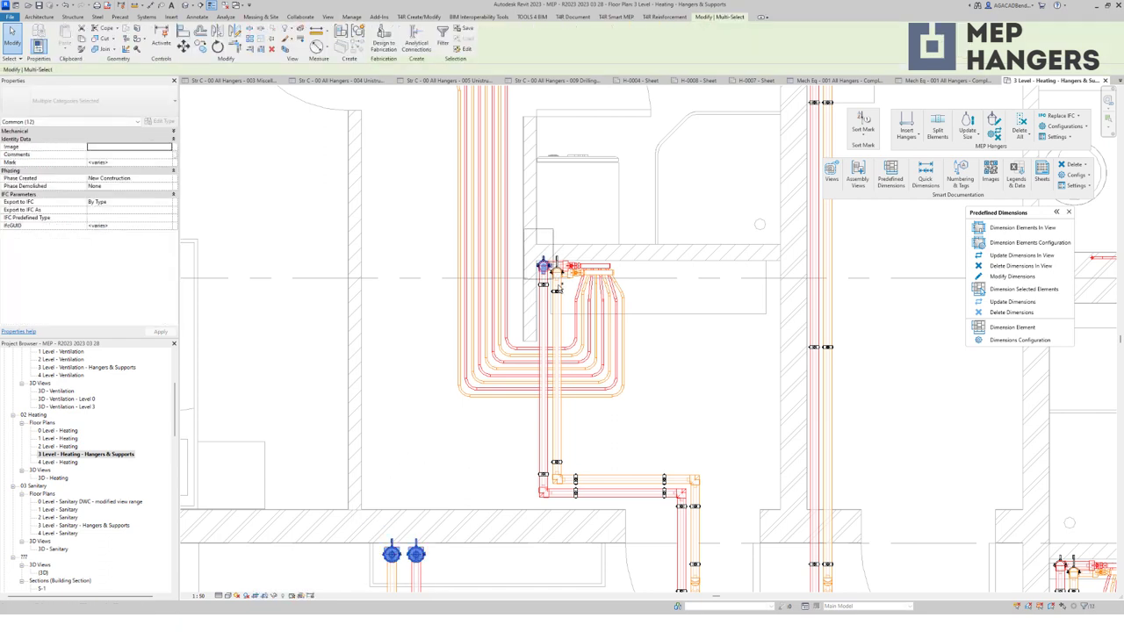
{"action": "left_click_drag", "start_coordinate": [569, 290], "coordinate": [570, 290], "text": "ctrl"}
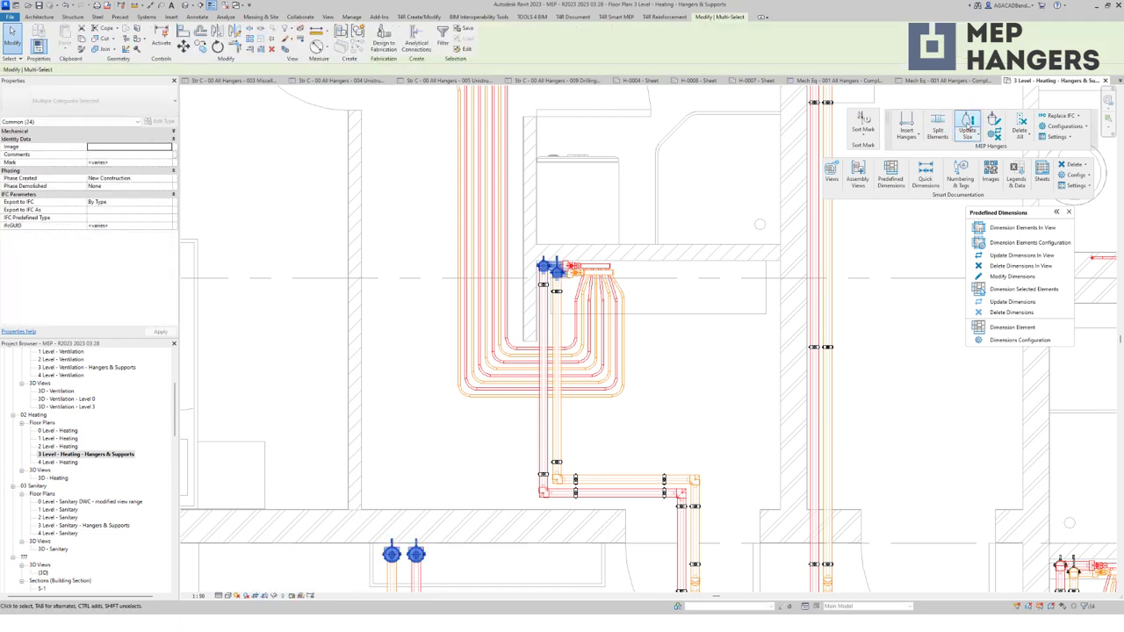
{"action": "left_click", "coordinate": [967, 128]}
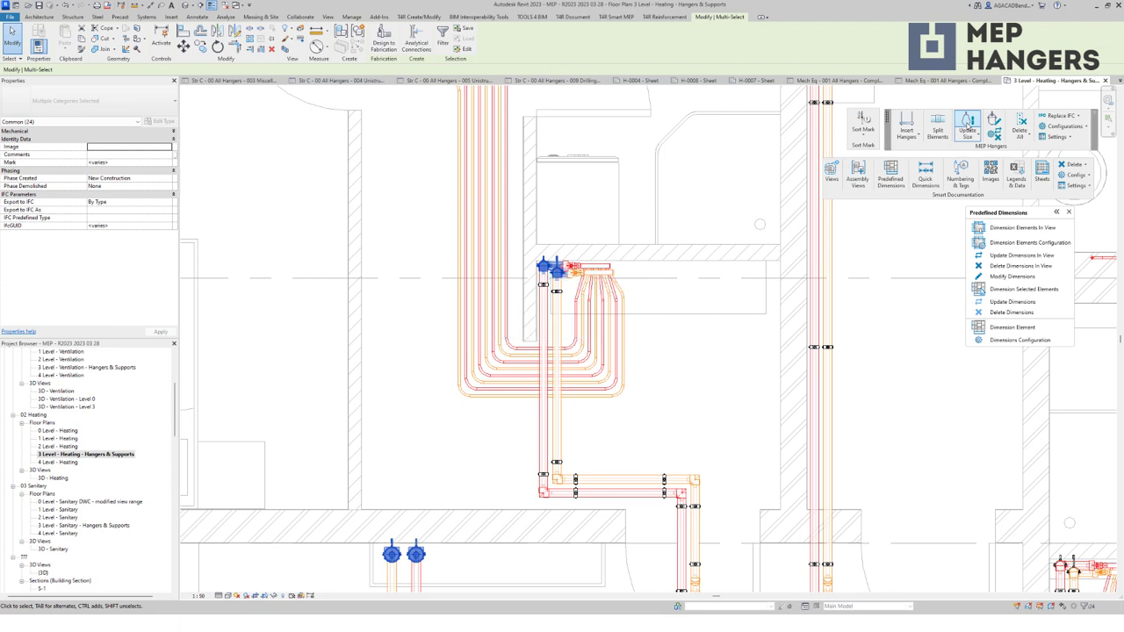
{"action": "key", "text": "Escape"}
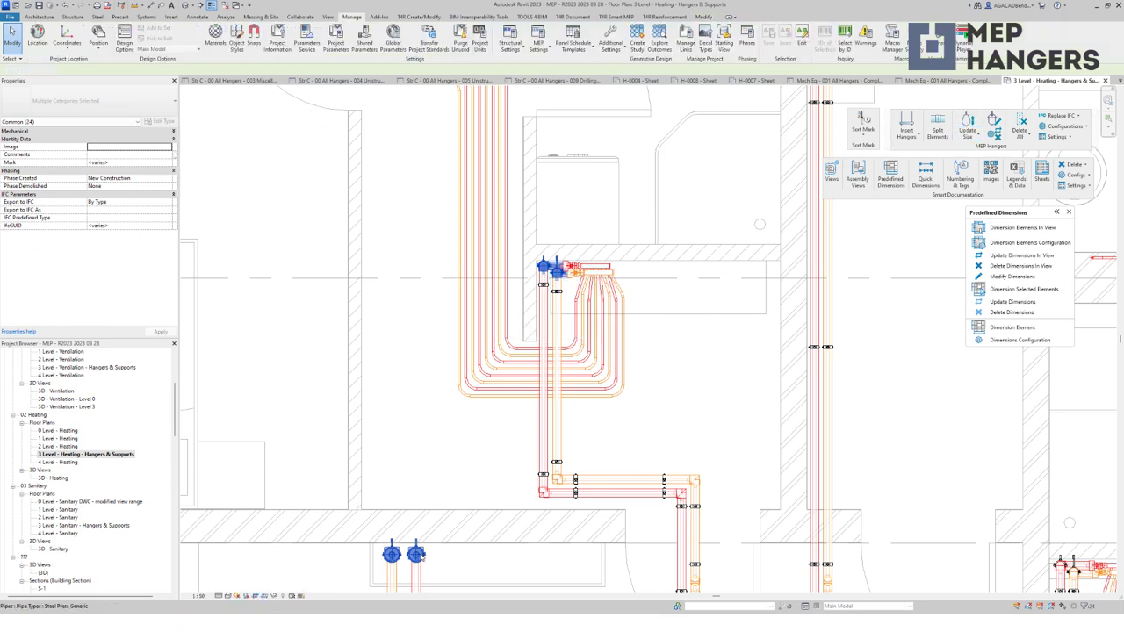
Step: Compare the ##Structural Material property of a riser hanger with that of a hanger near the manifold
{"action": "left_click", "coordinate": [416, 552]}
{"action": "left_click", "coordinate": [114, 265]}
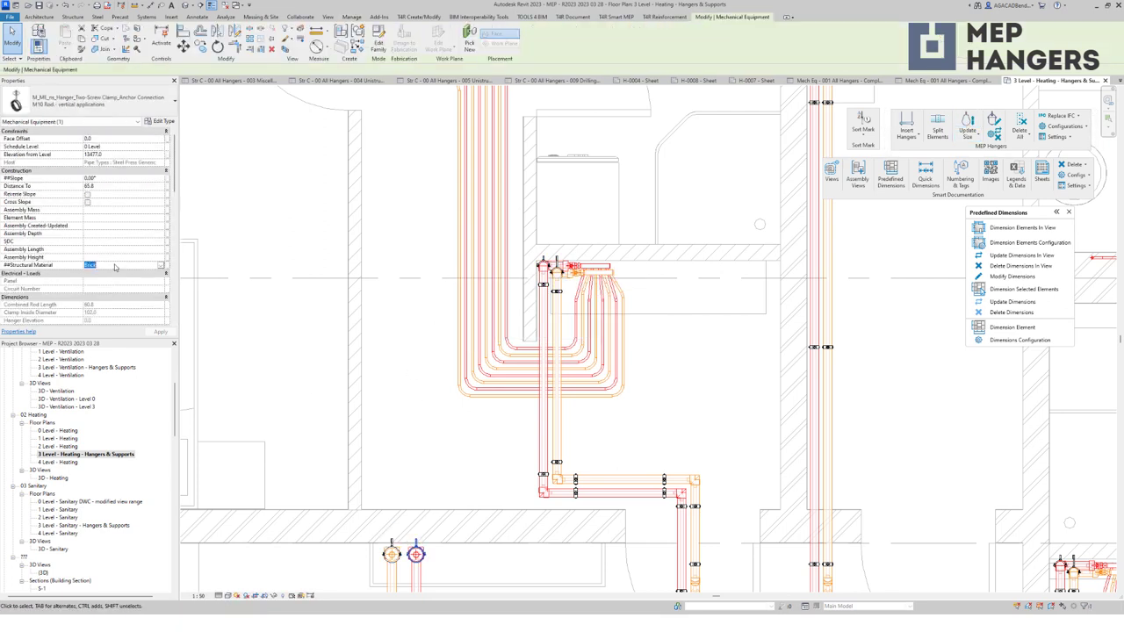
{"action": "left_click", "coordinate": [546, 265]}
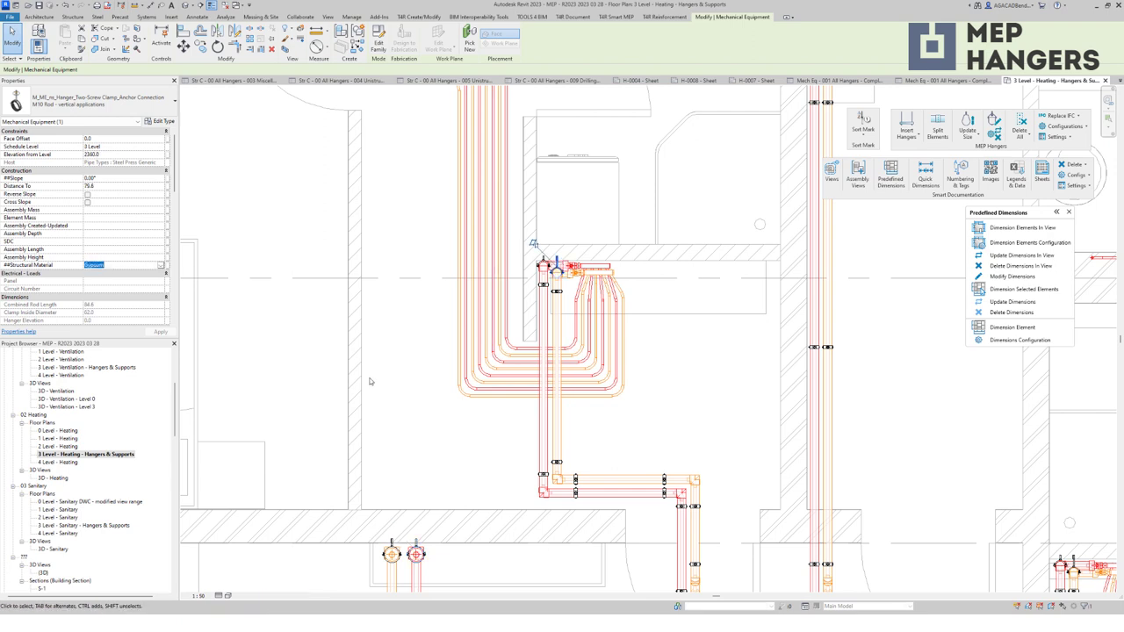
{"action": "key", "text": "alt+m"}
{"action": "key", "text": "Escape"}
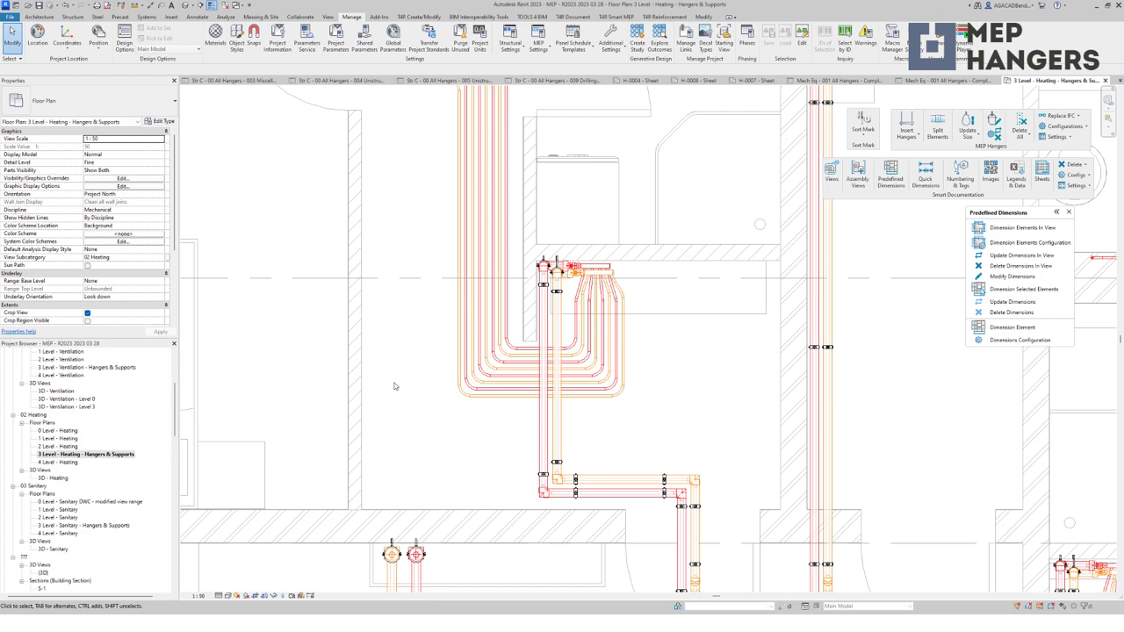